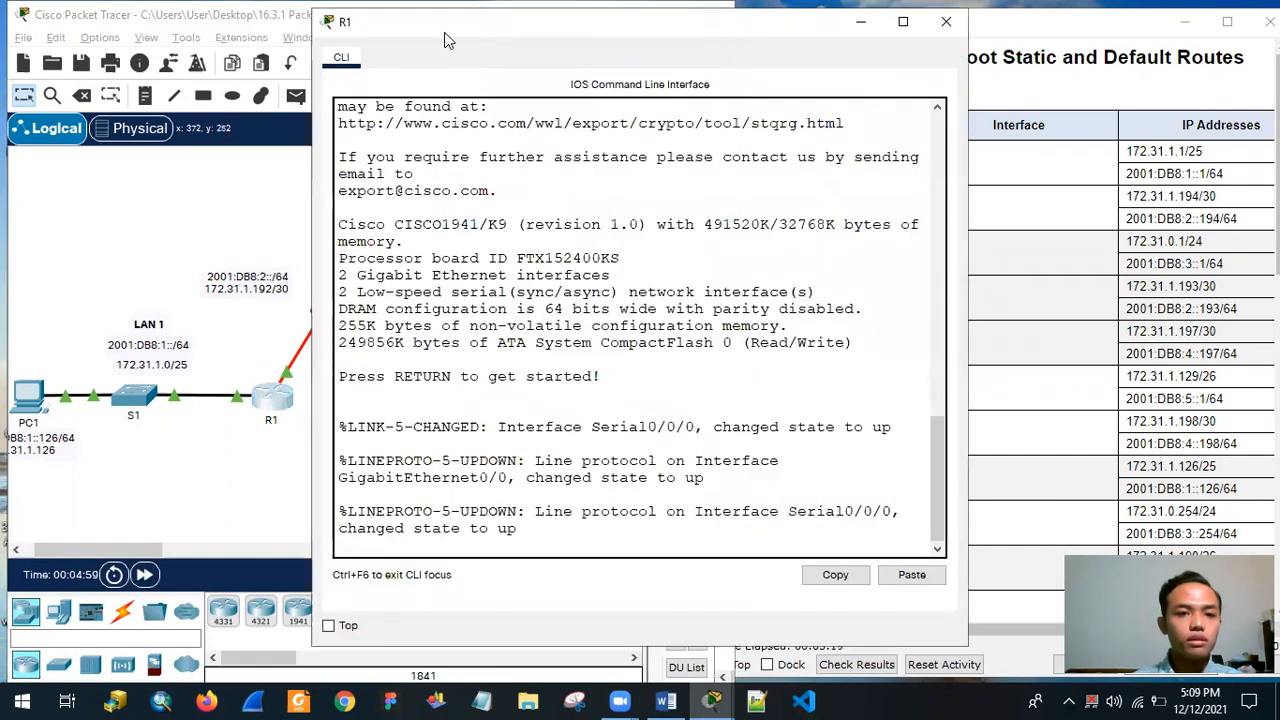
Enter privileged EXEC mode on router R1 with the enable command.
drag(444, 32, 405, 43)
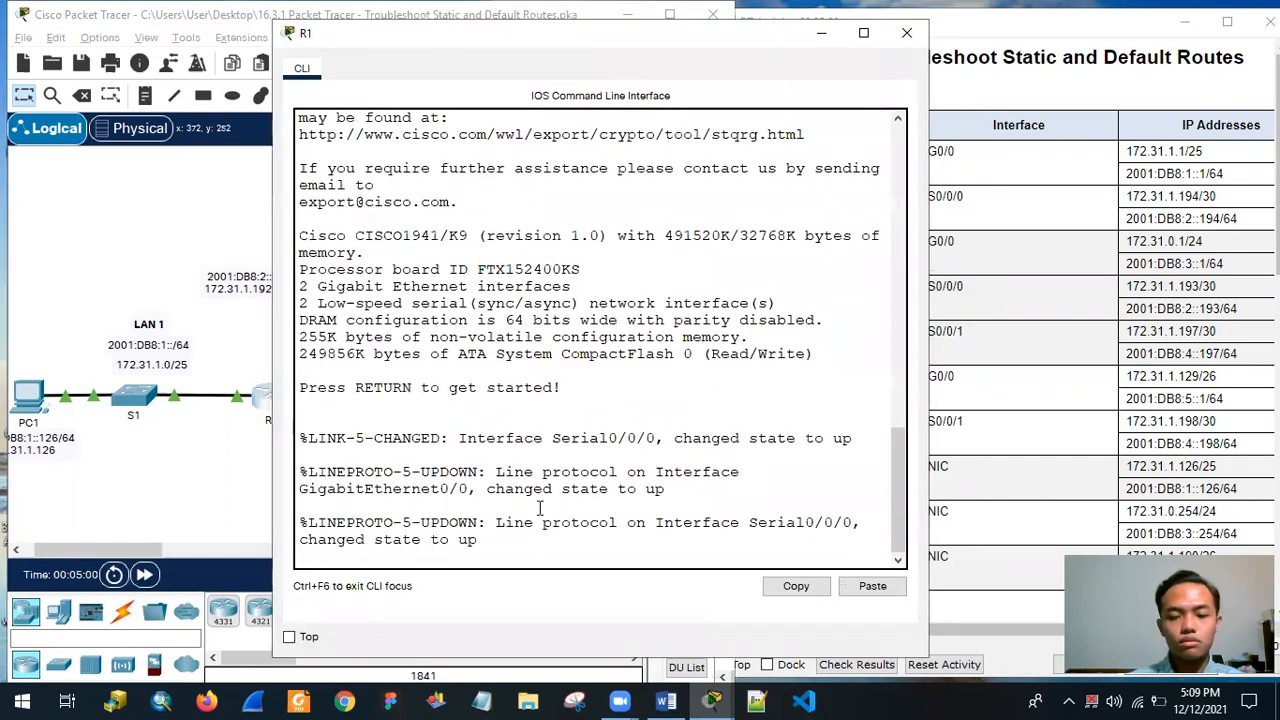
key(Return)
text(ena)
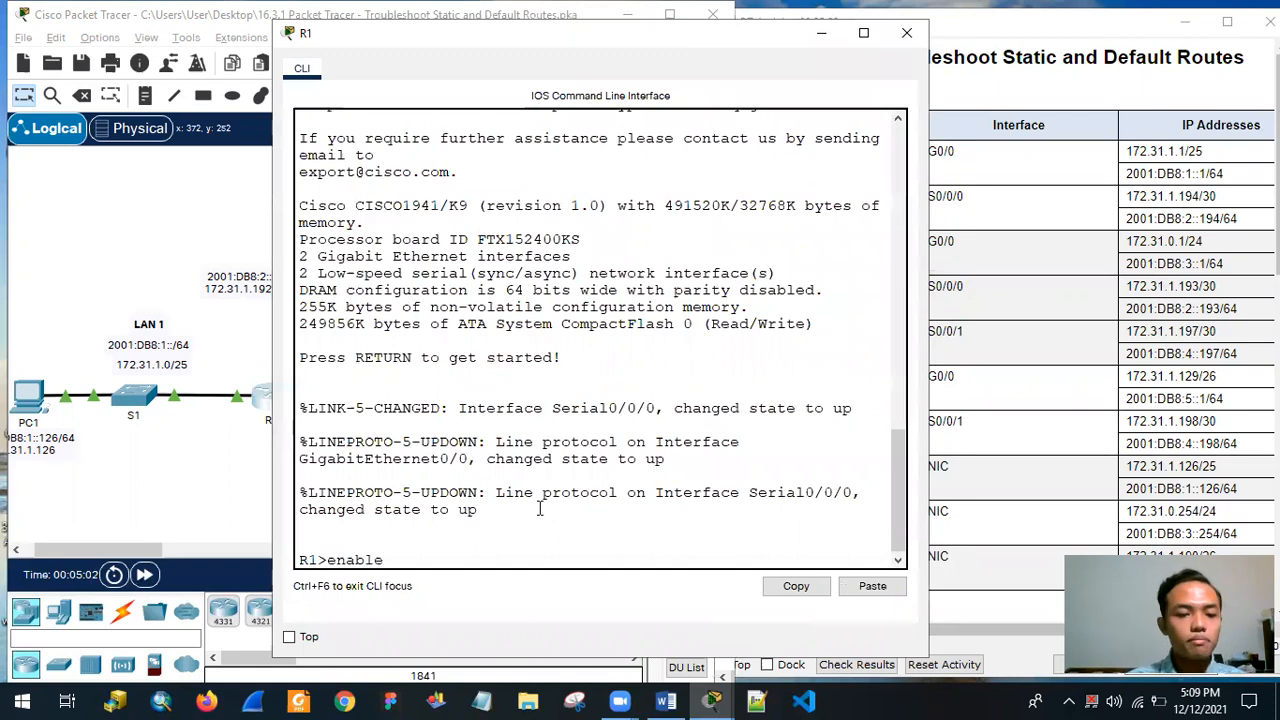
text(ble)
key(Return)
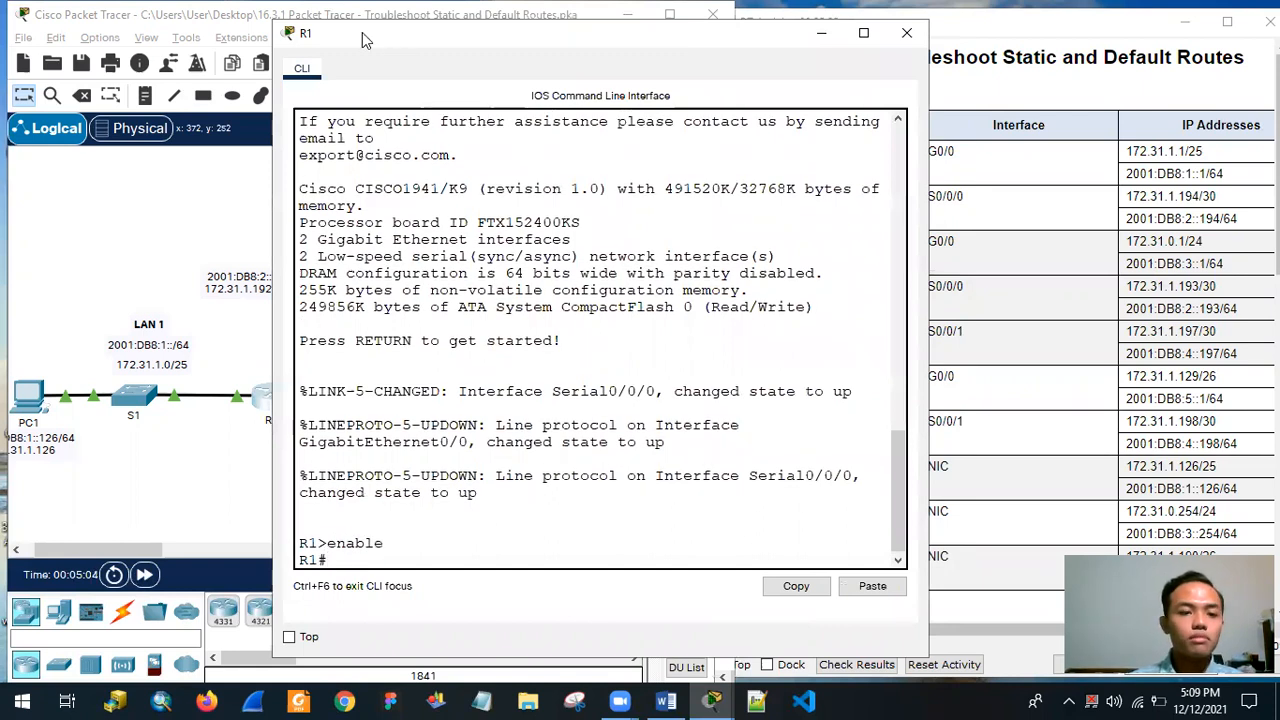
Display R1's IPv4 routing table with the show ip route command.
drag(362, 32, 181, 25)
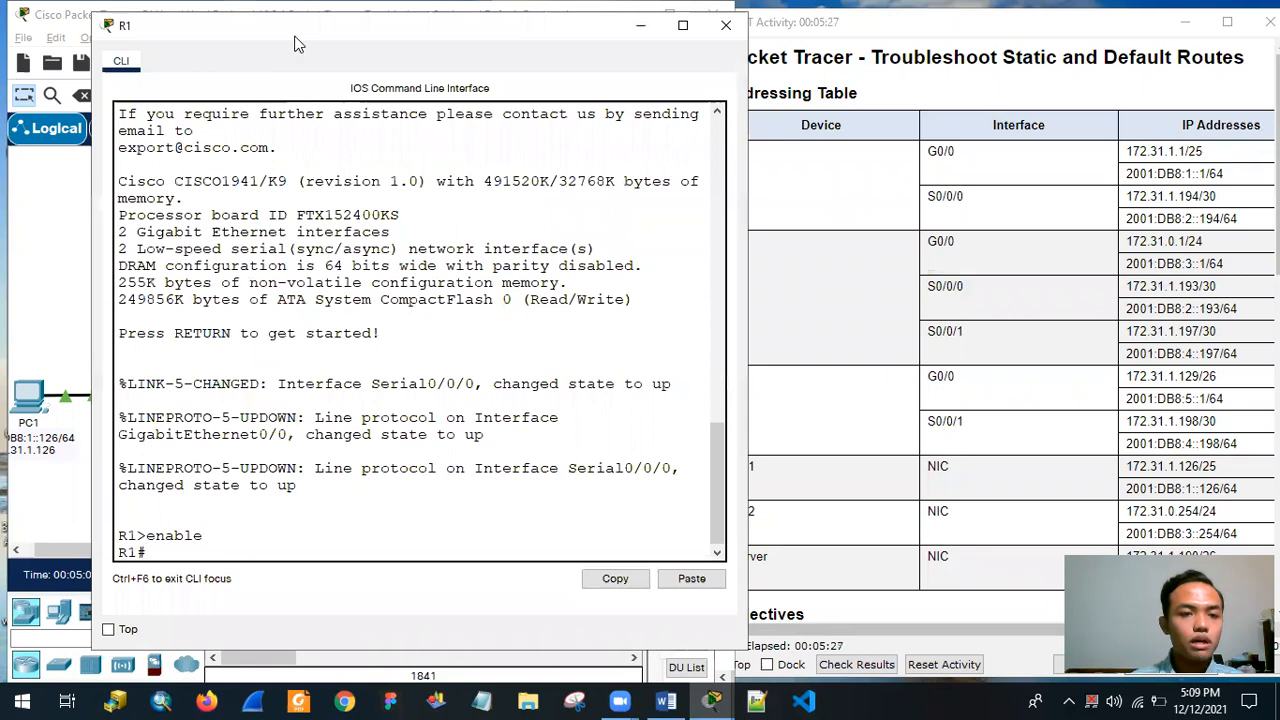
drag(310, 40, 390, 56)
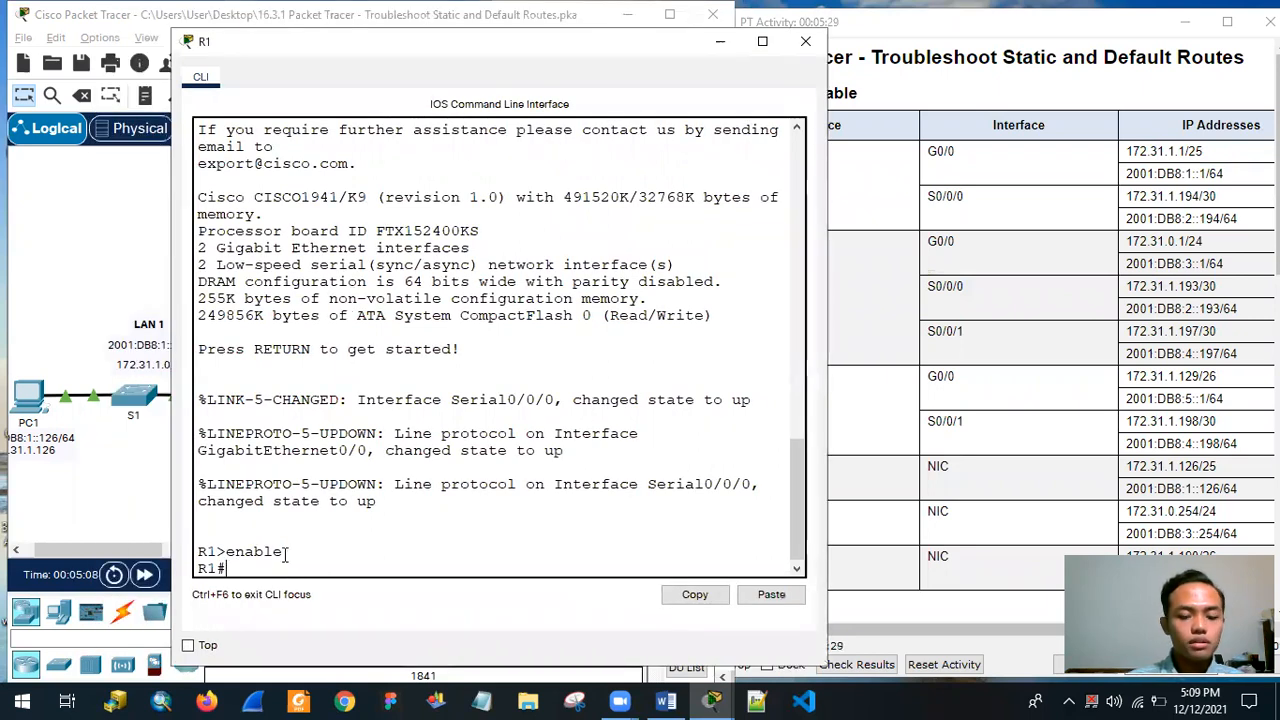
text(show)
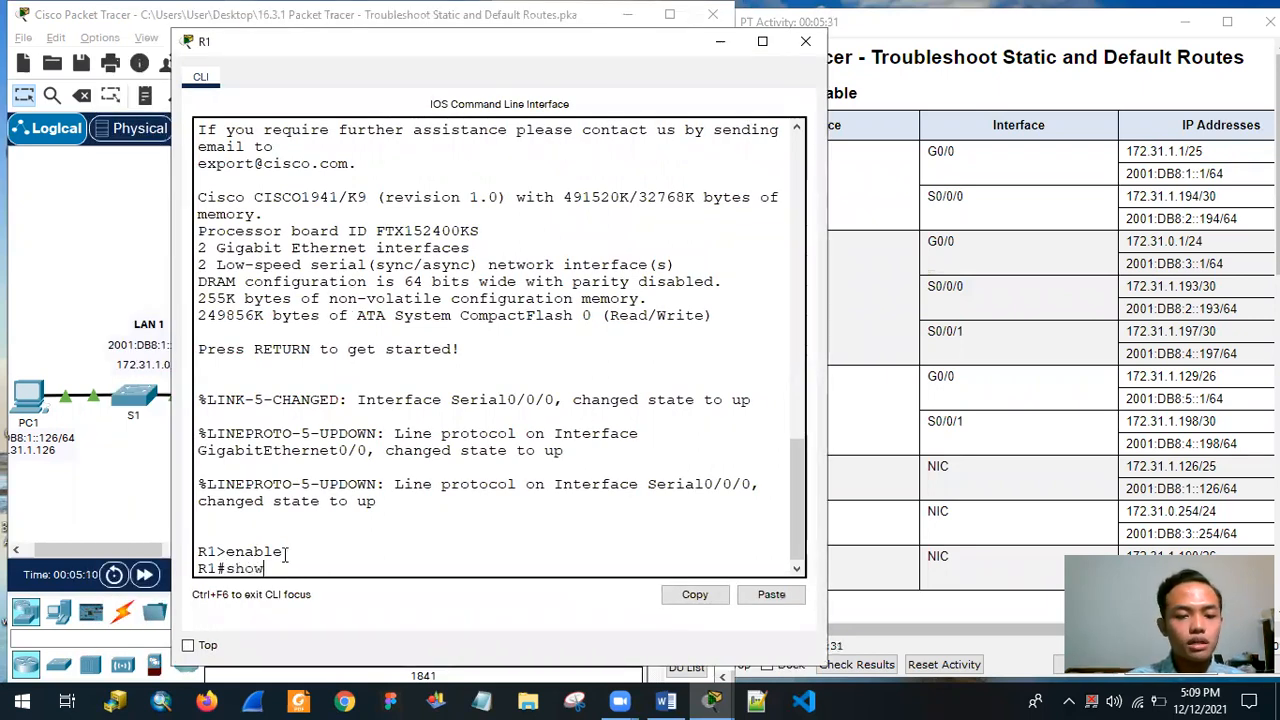
text( ip r)
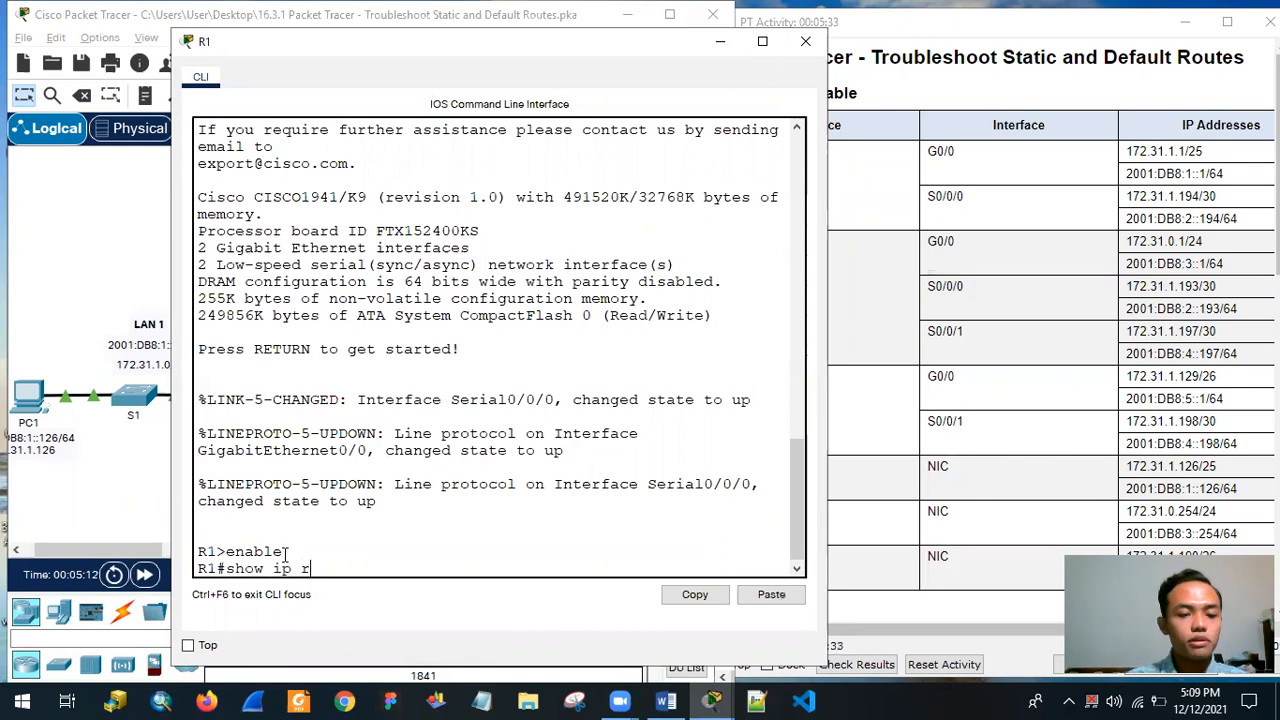
text(oute)
key(Return)
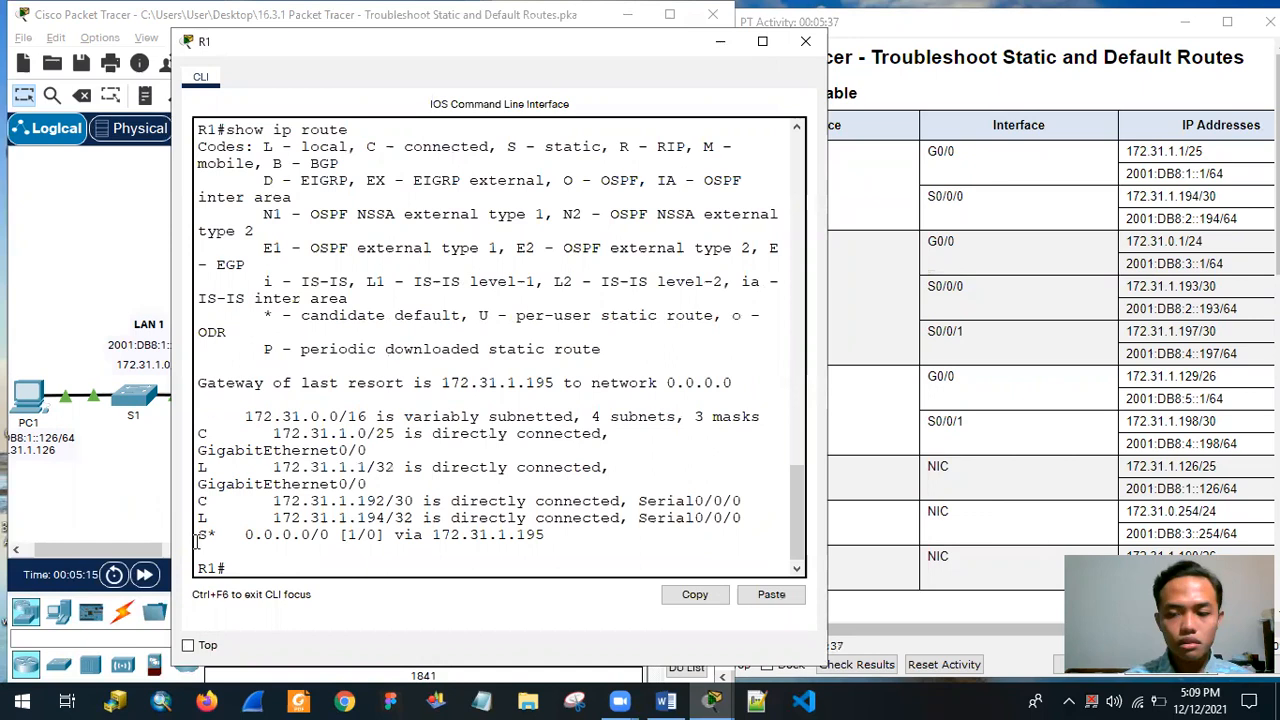
Examine the static default route and its next-hop address in R1's IPv4 routing table.
drag(199, 535, 217, 536)
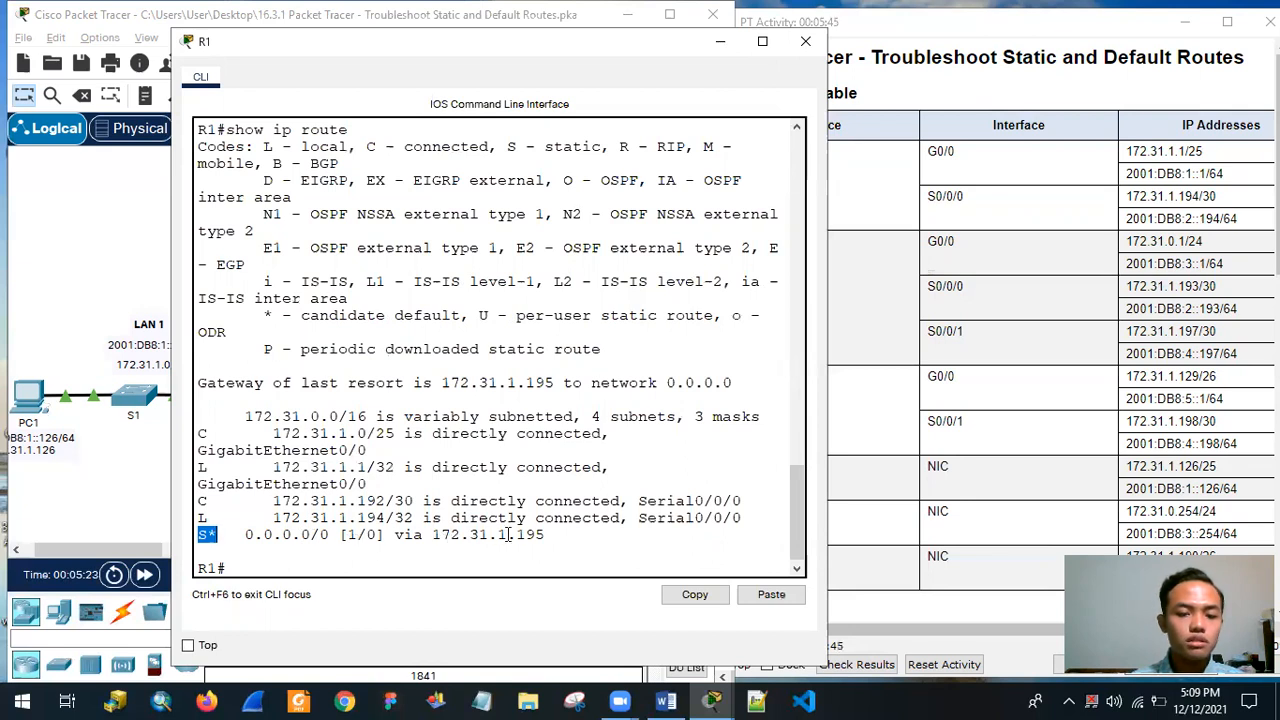
drag(546, 537, 175, 538)
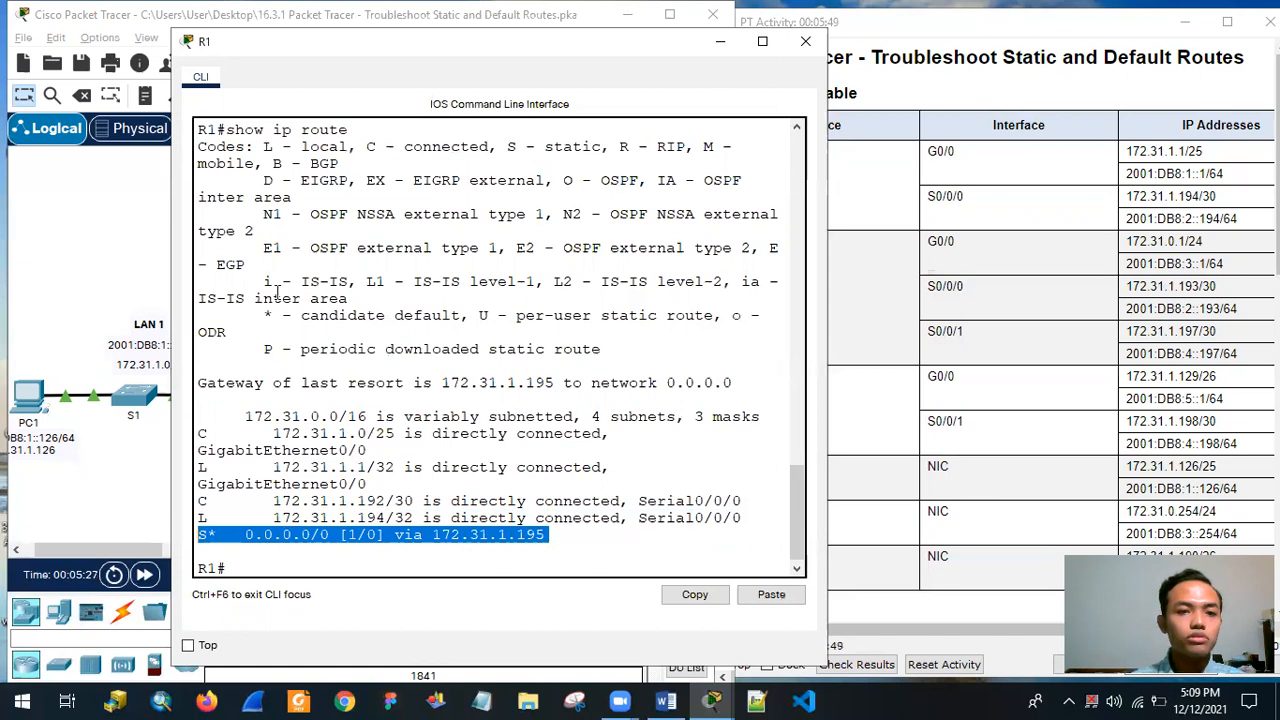
drag(278, 41, 194, 36)
click(420, 540)
drag(349, 530, 482, 533)
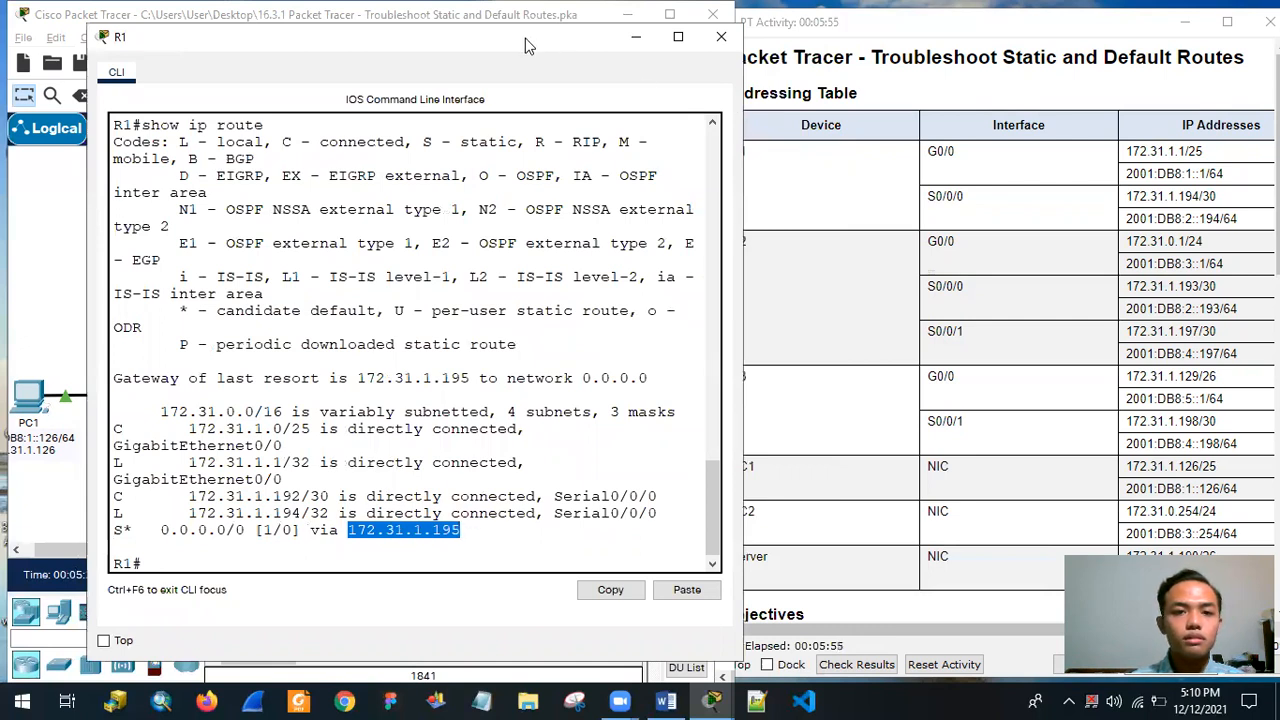
Uncover the network topology behind R1's CLI and inspect the interface addresses of routers R1 and R2.
drag(512, 38, 801, 388)
click(893, 48)
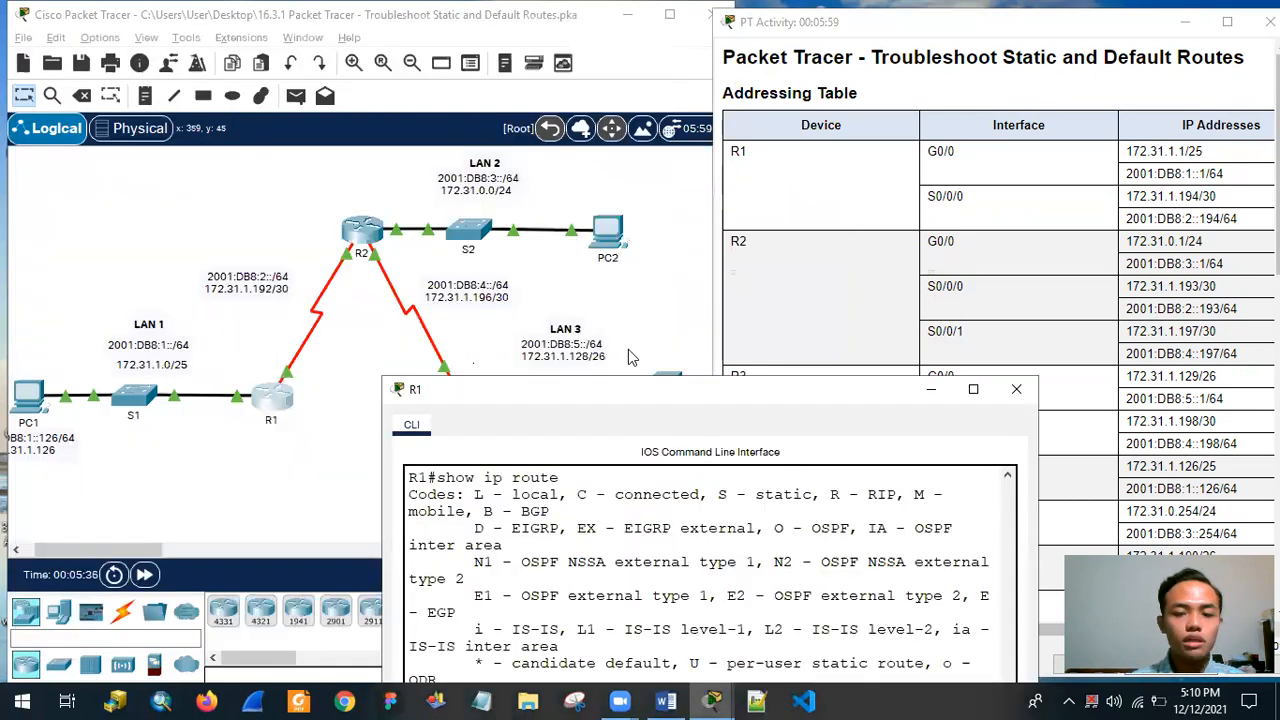
drag(620, 408, 388, 85)
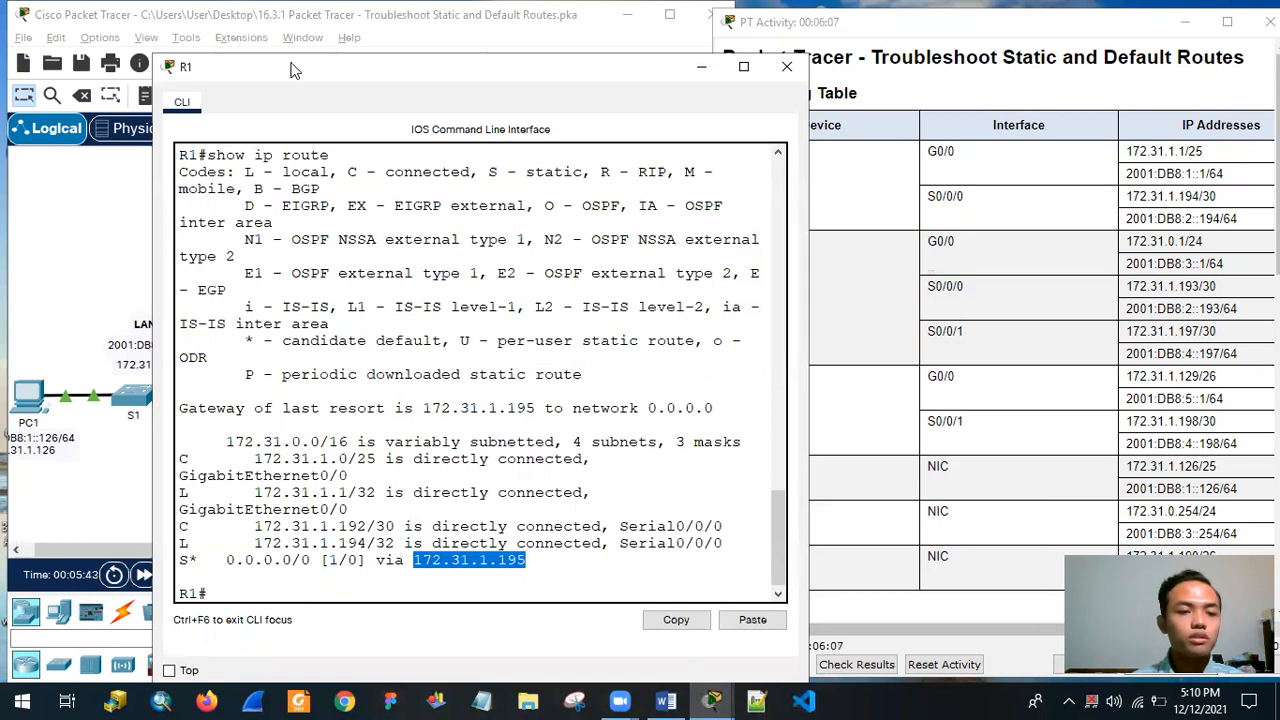
drag(293, 70, 590, 102)
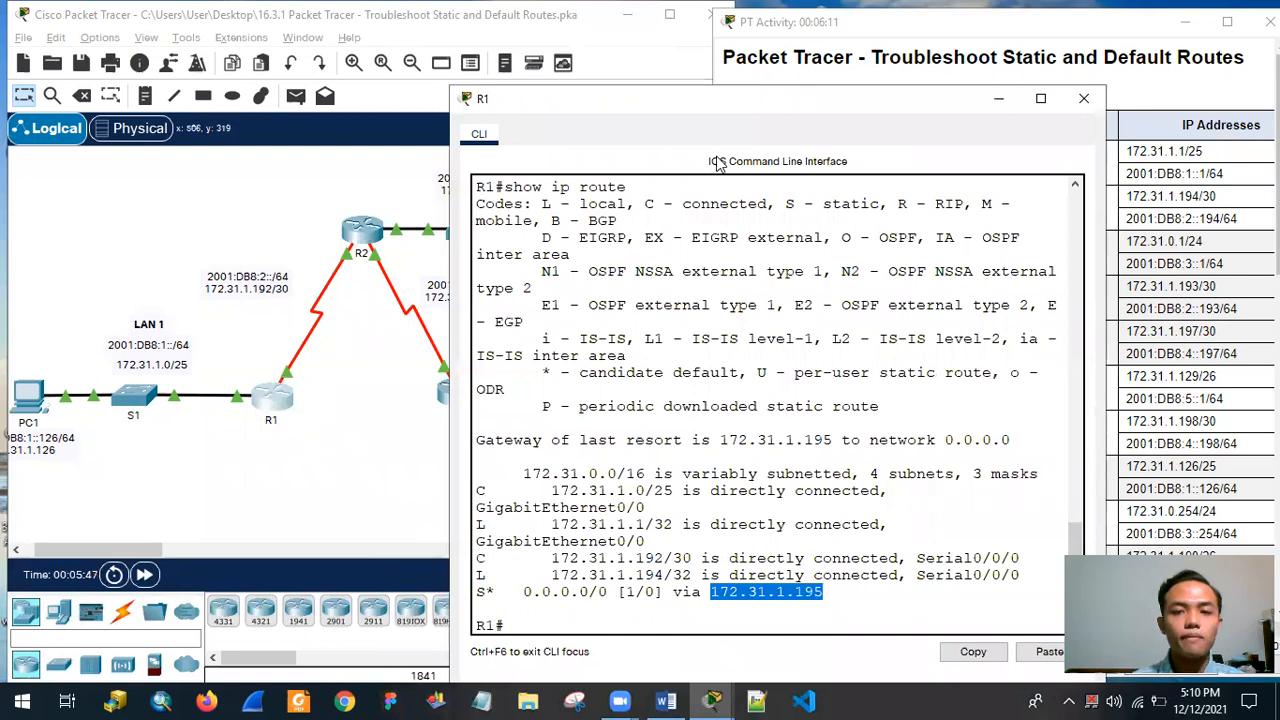
drag(749, 91, 553, 60)
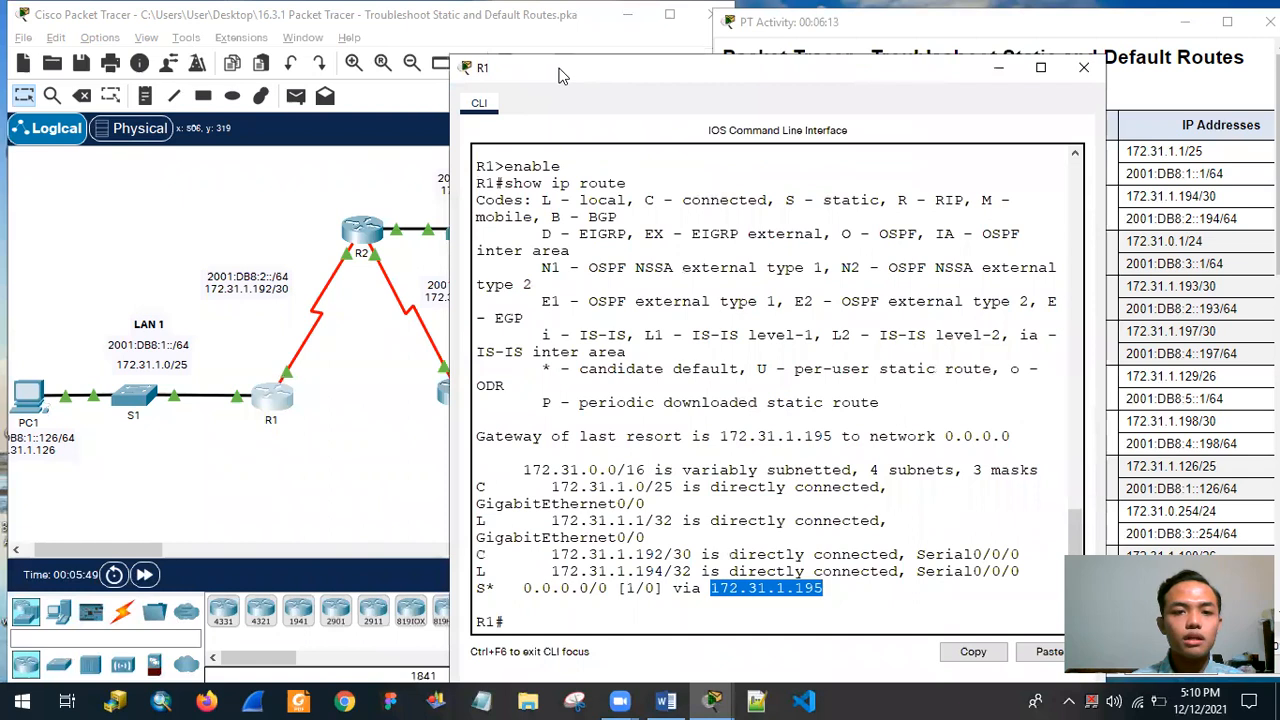
double_click(553, 70)
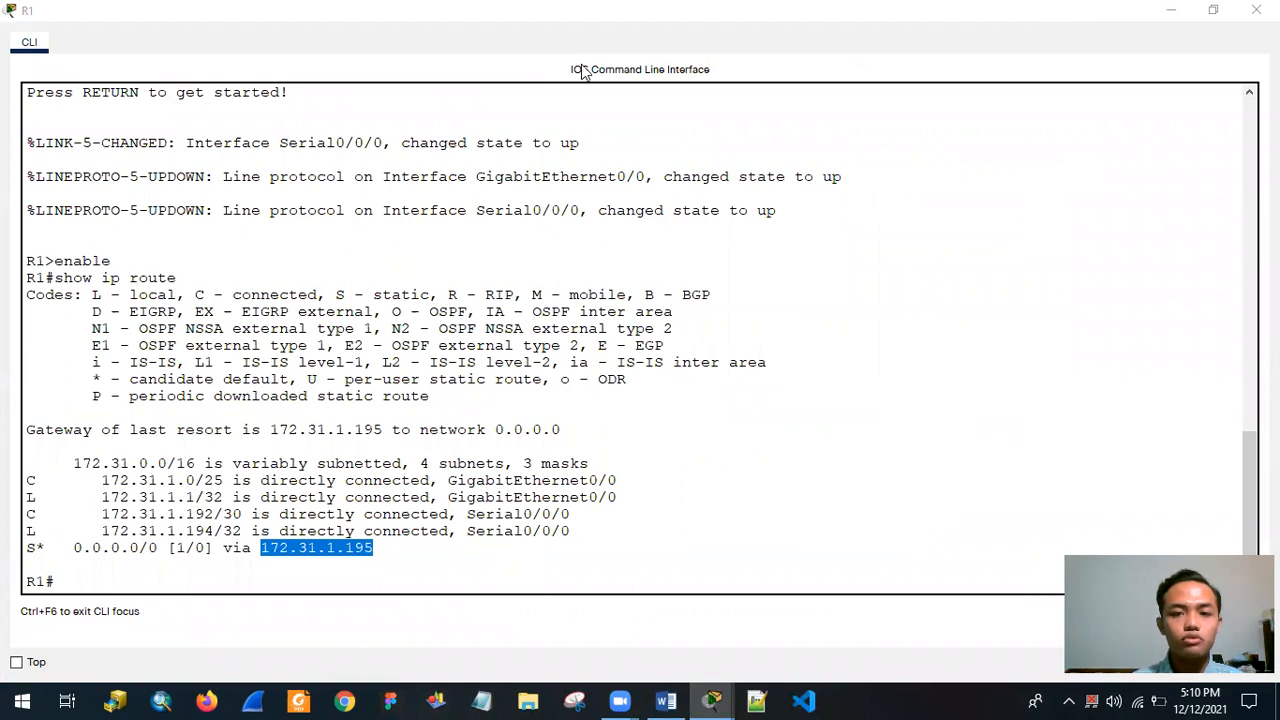
click(1213, 10)
drag(489, 42, 503, 46)
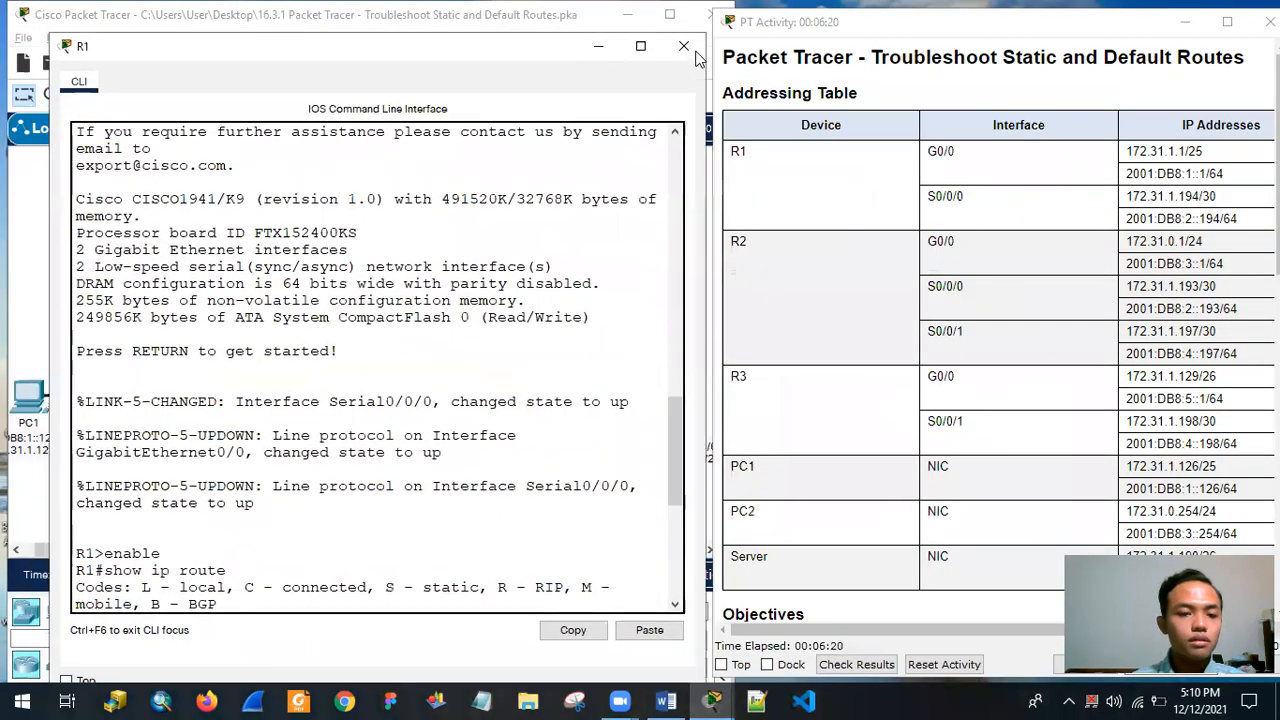
drag(697, 58, 1085, 84)
click(302, 432)
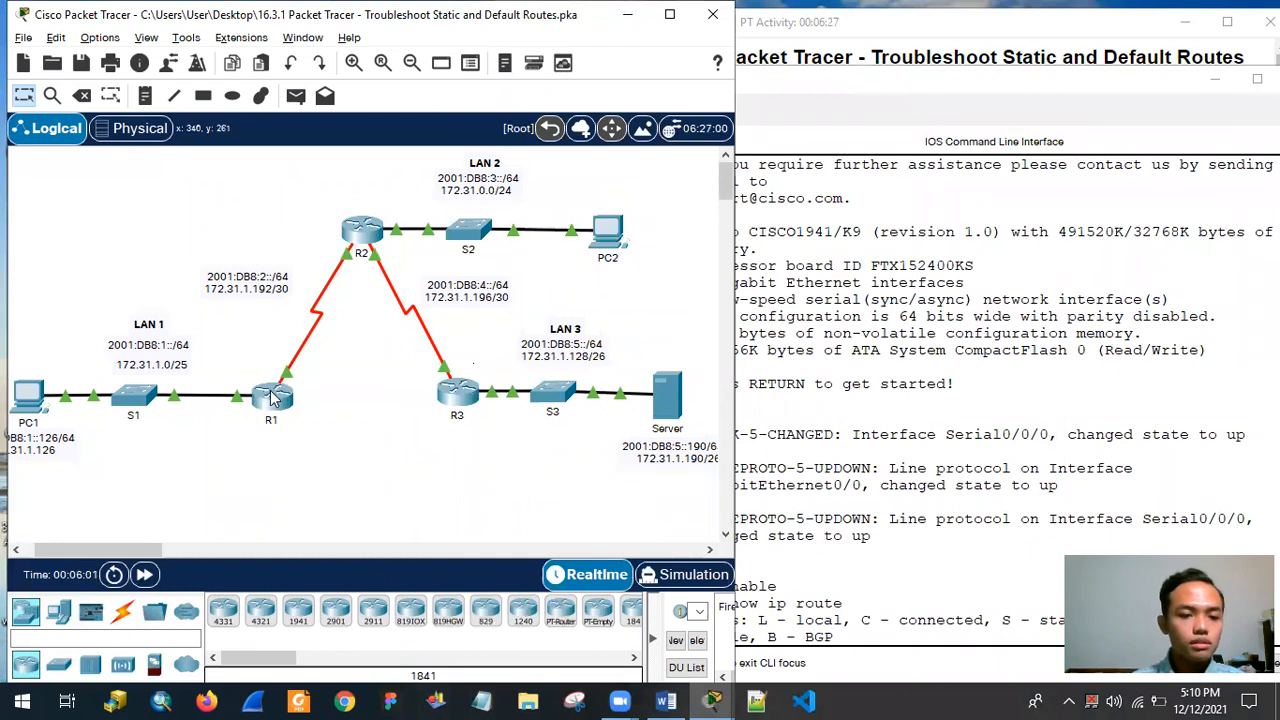
mouse_move(270, 393)
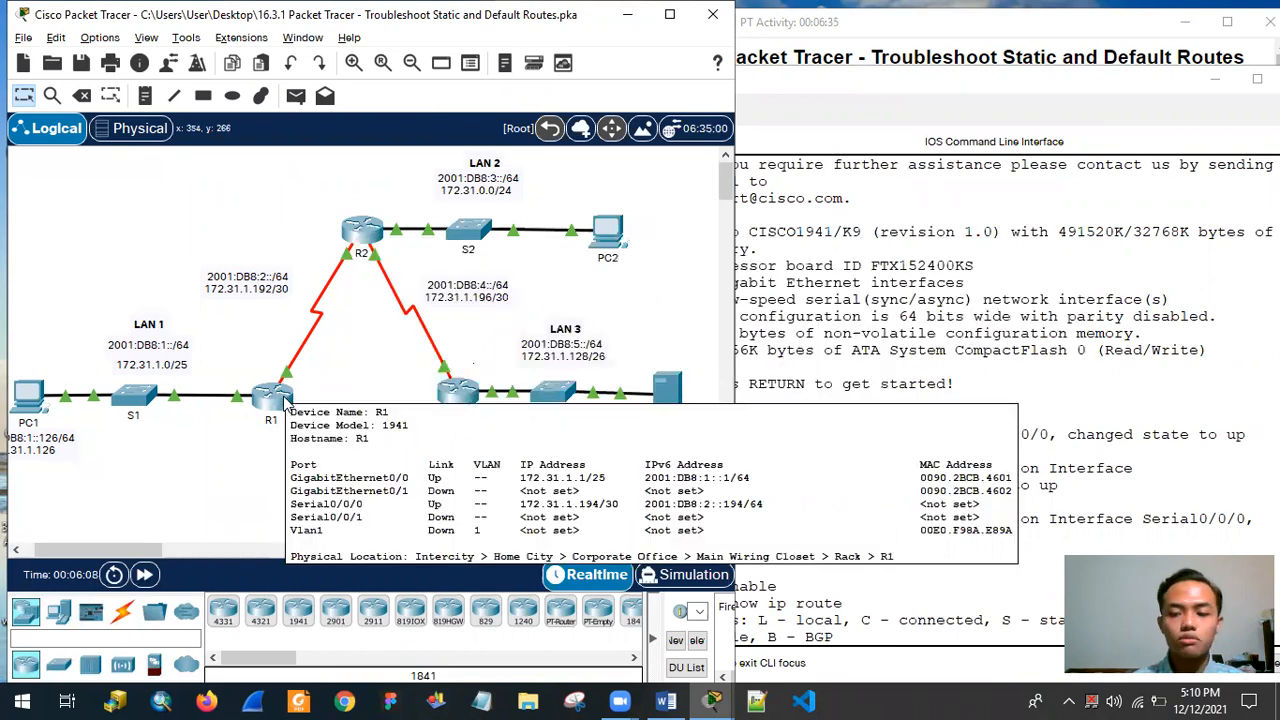
mouse_move(372, 236)
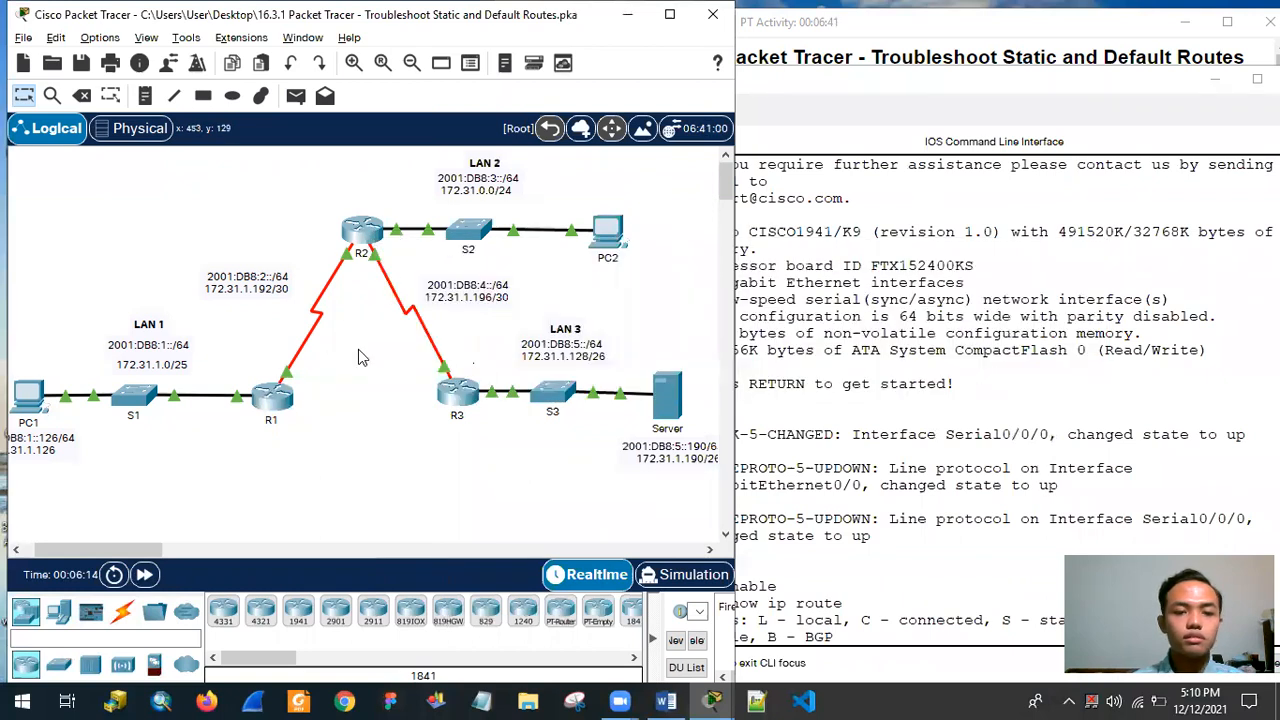
Compare the next hop of R1's default route with R2's S0/0/0 IPv4 address in the Addressing Table.
click(868, 92)
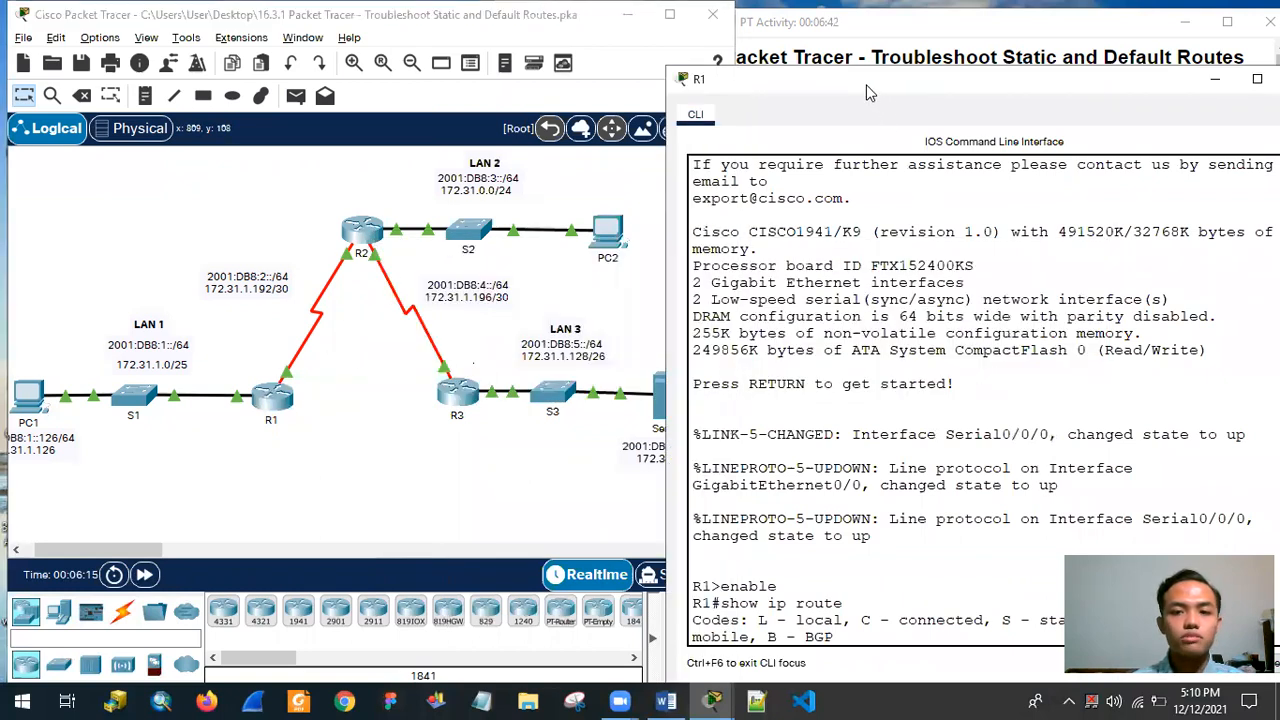
drag(868, 92, 239, 39)
drag(745, 241, 735, 241)
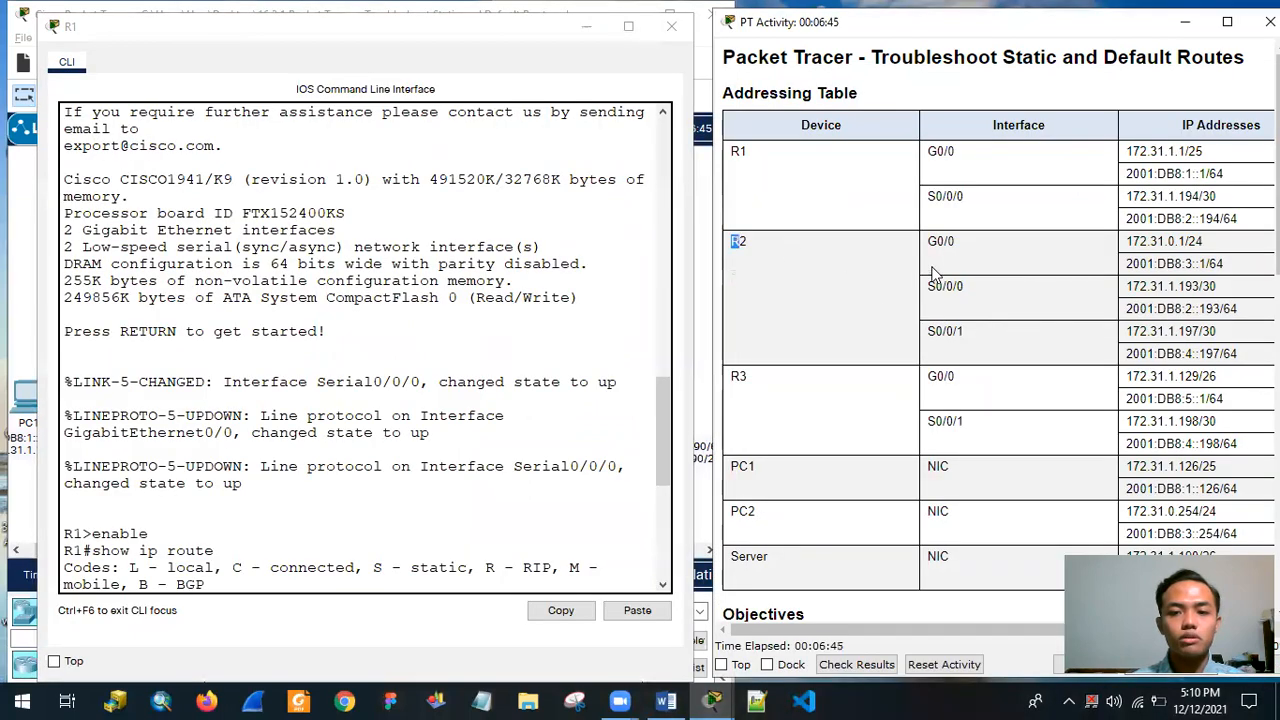
drag(934, 287, 990, 286)
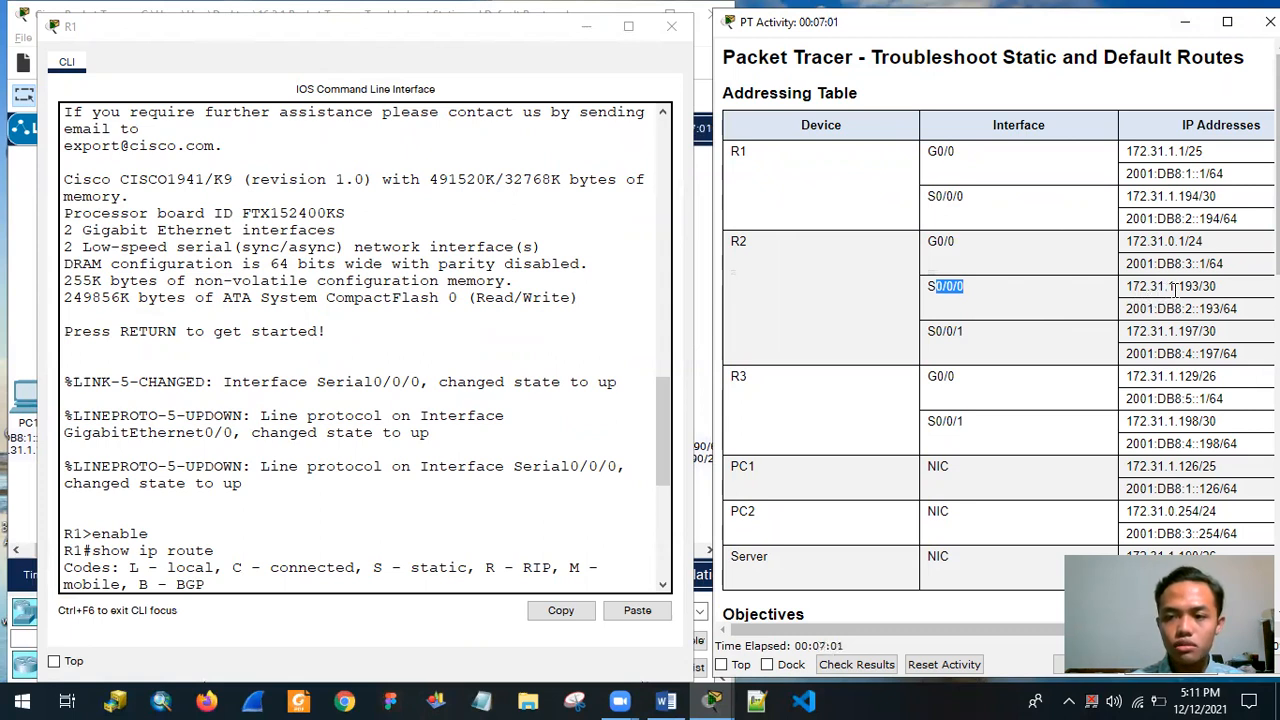
drag(1124, 290, 1232, 292)
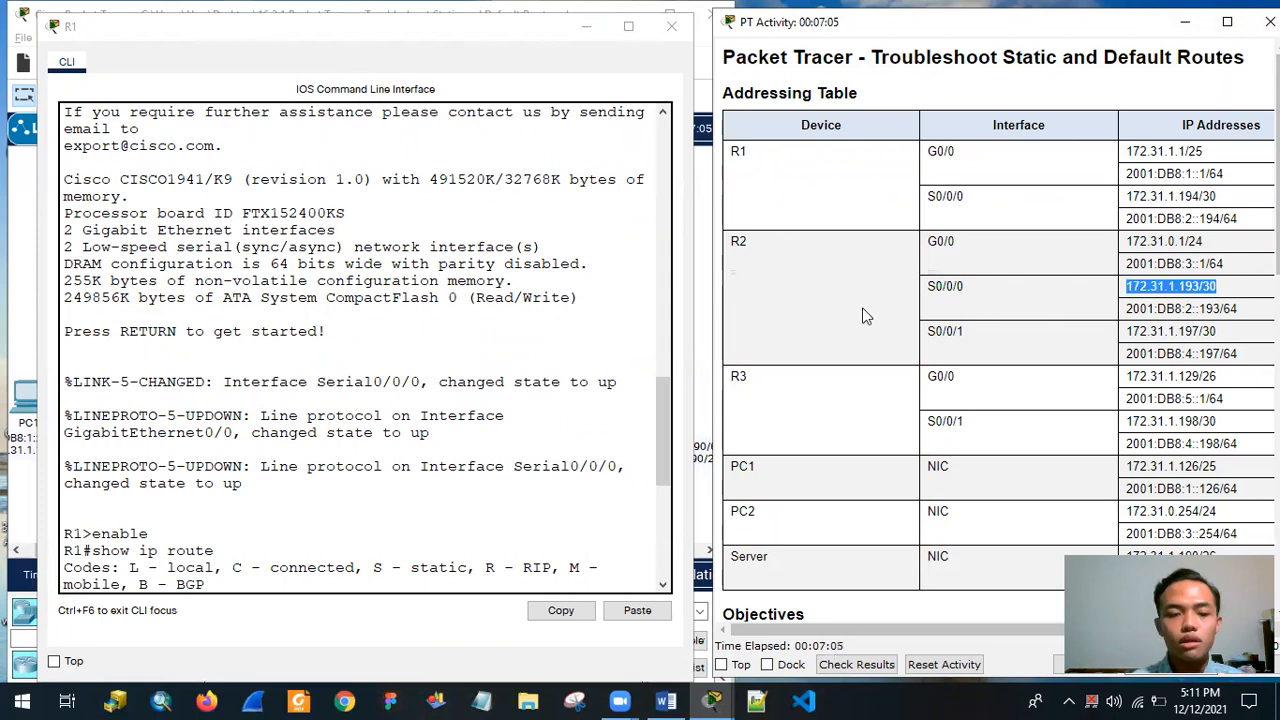
scroll(225, 447, down, 8)
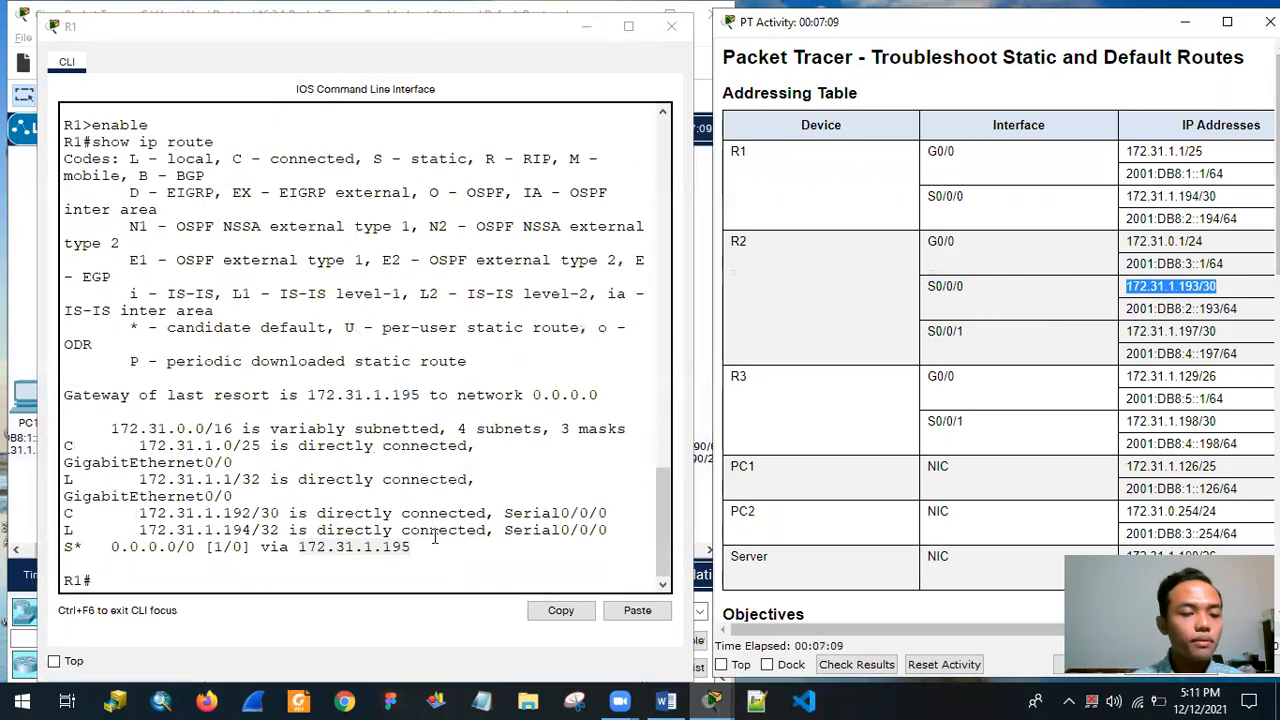
double_click(300, 551)
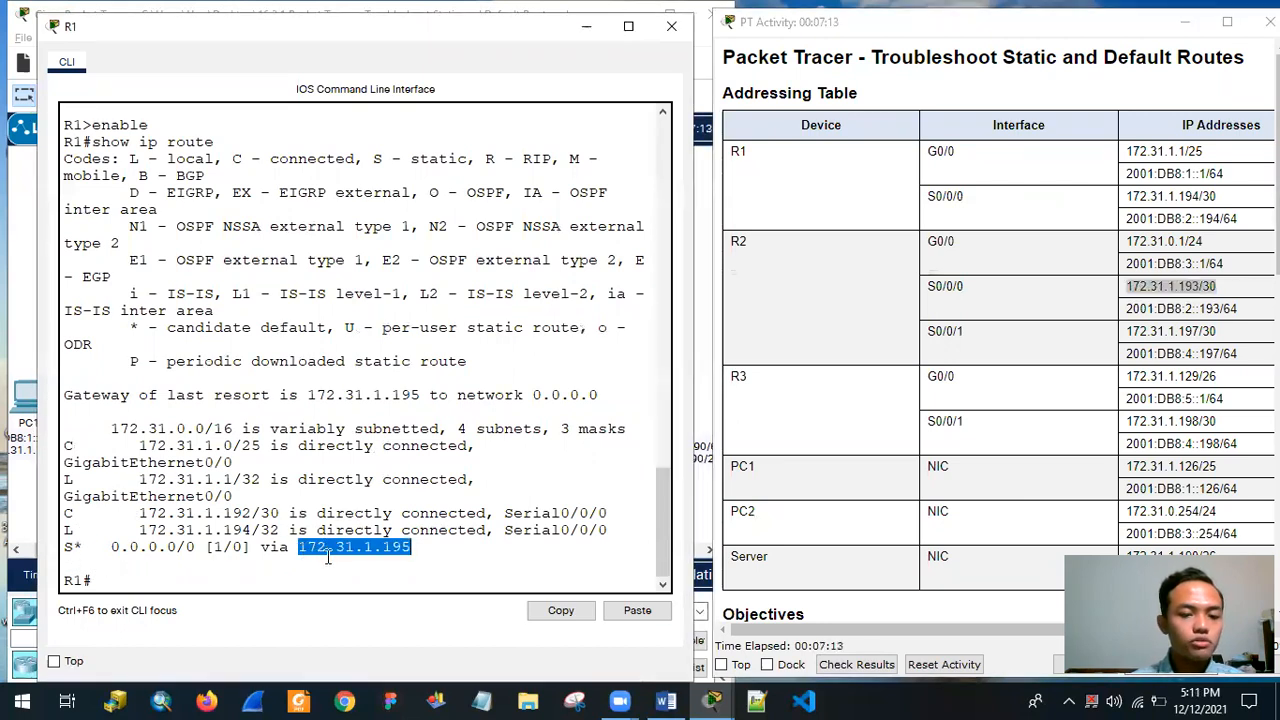
click(366, 551)
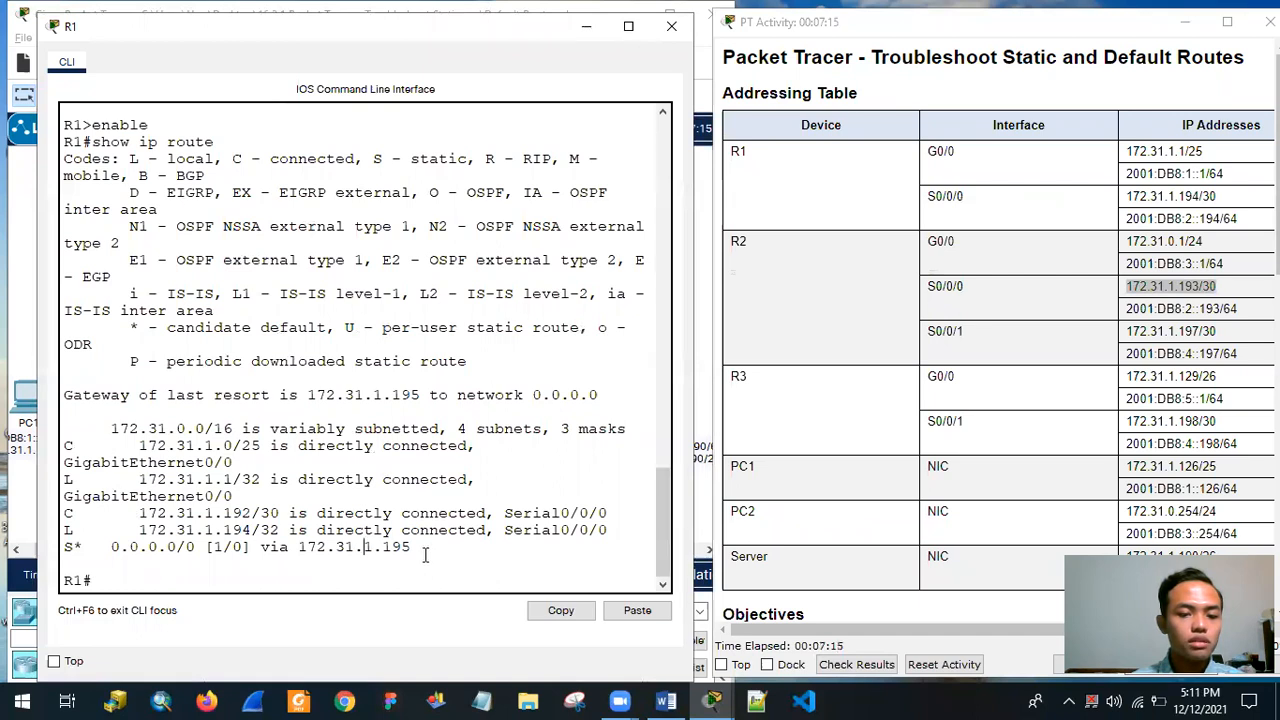
drag(425, 551, 297, 548)
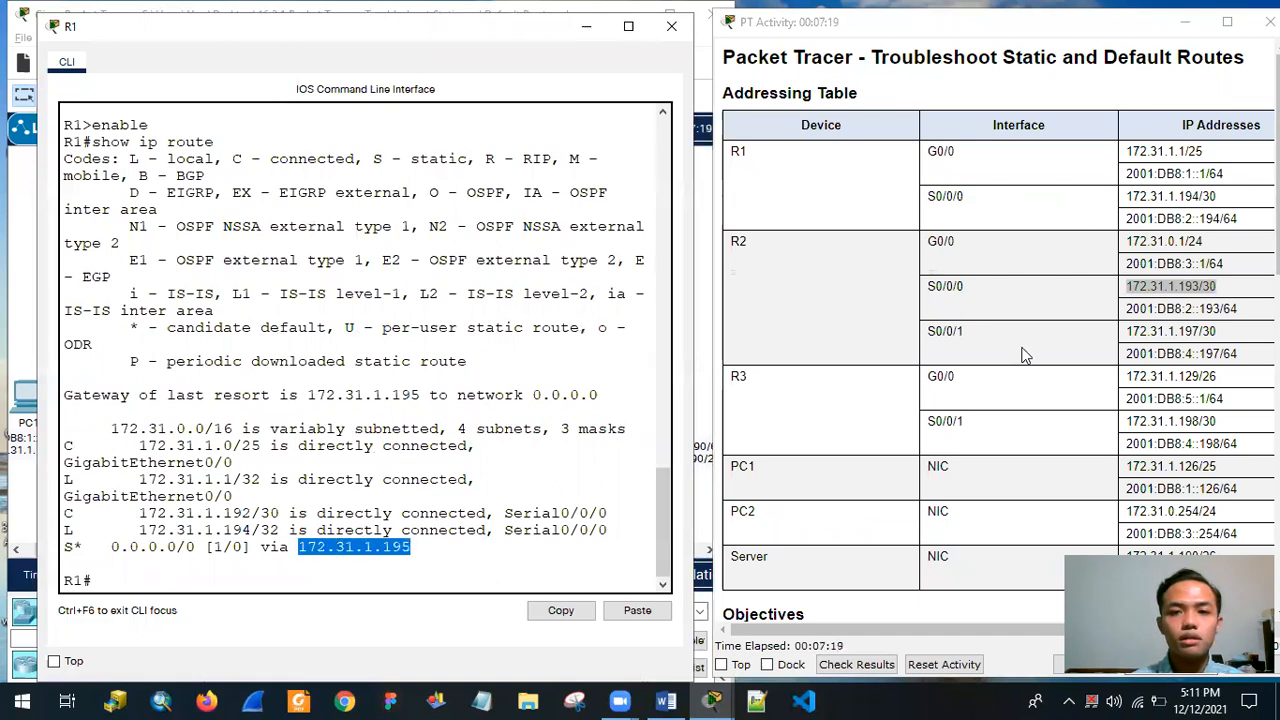
click(470, 553)
drag(412, 548, 392, 565)
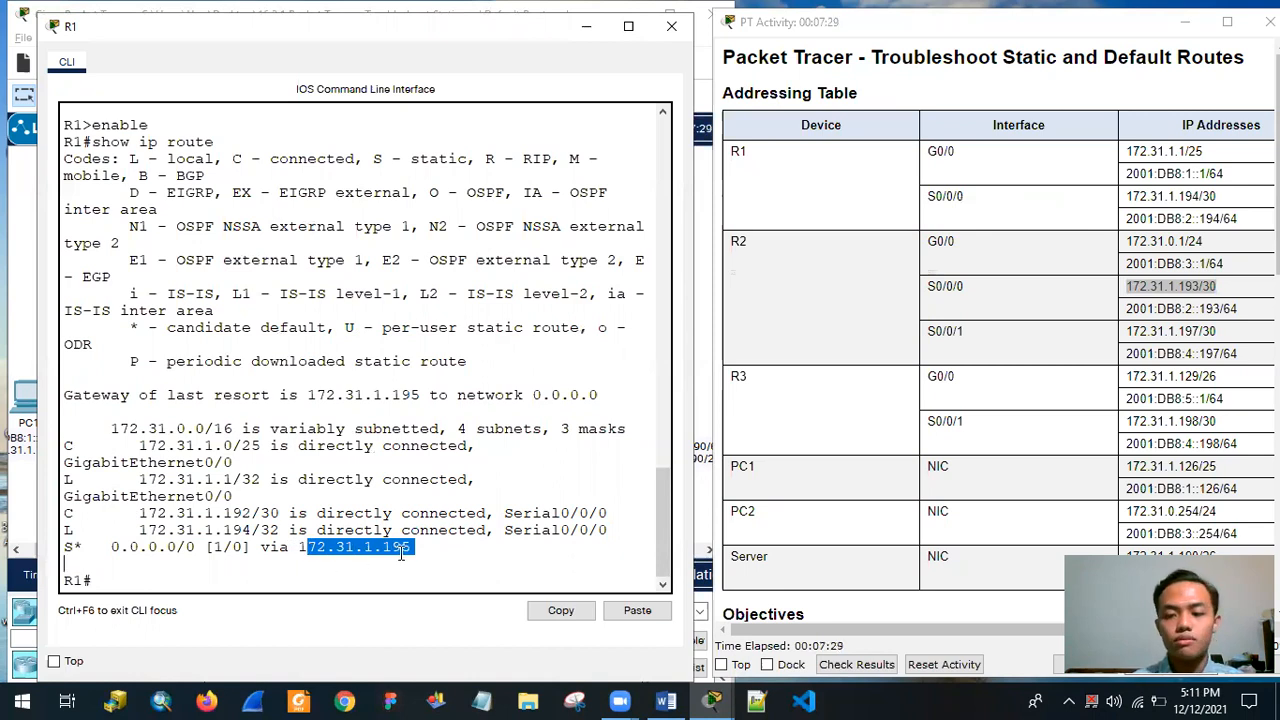
click(436, 550)
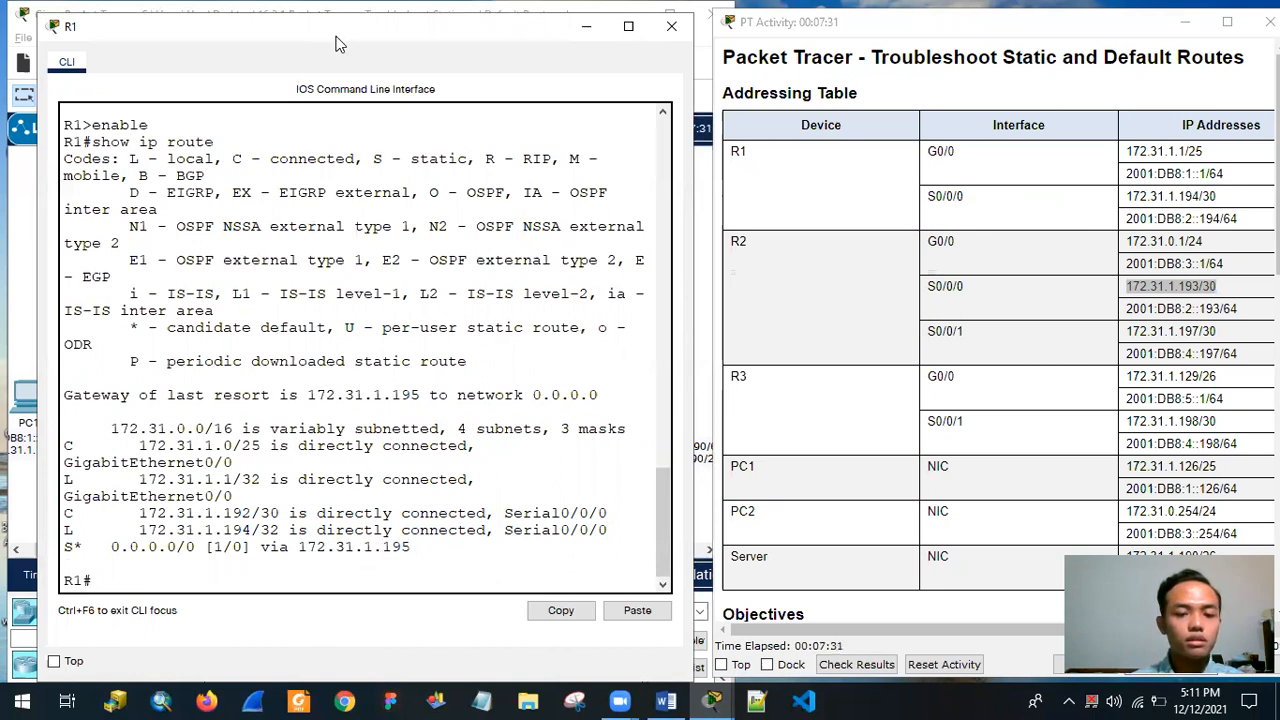
Display R1's complete IPv6 routing table with show ipv6 route and examine its static routes.
drag(336, 44, 636, 62)
click(424, 598)
text(show)
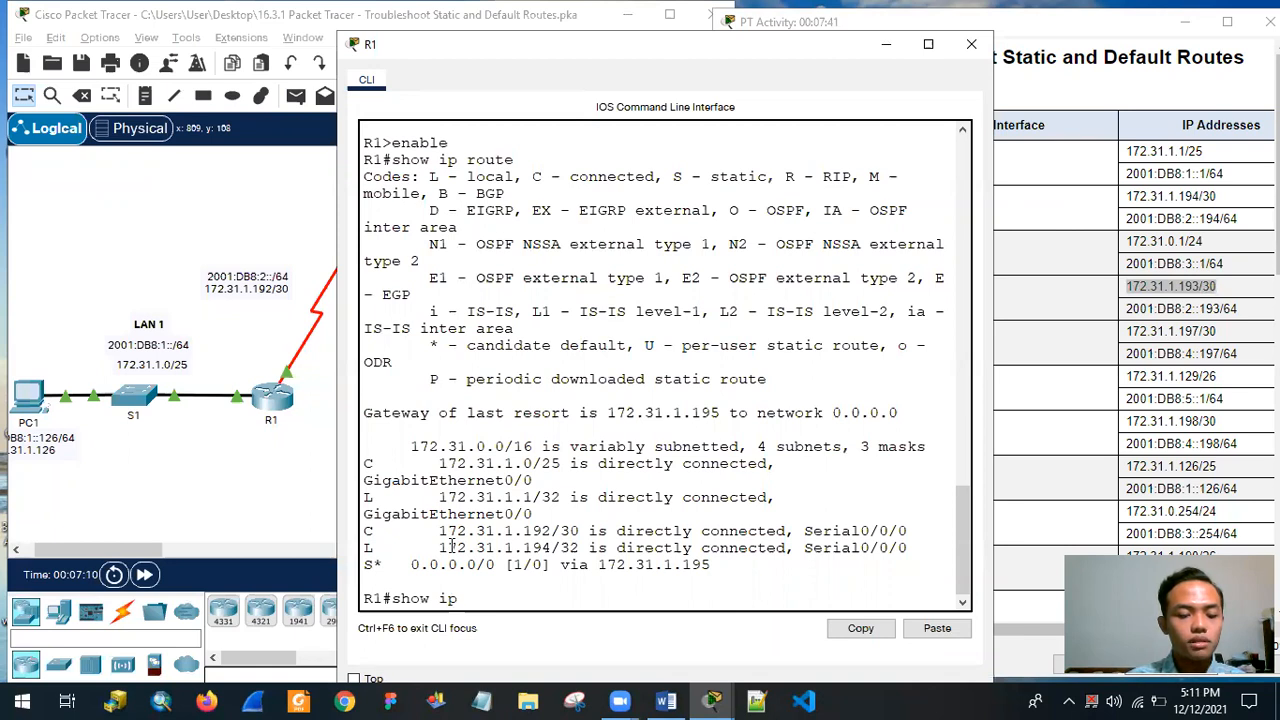
text(ipv)
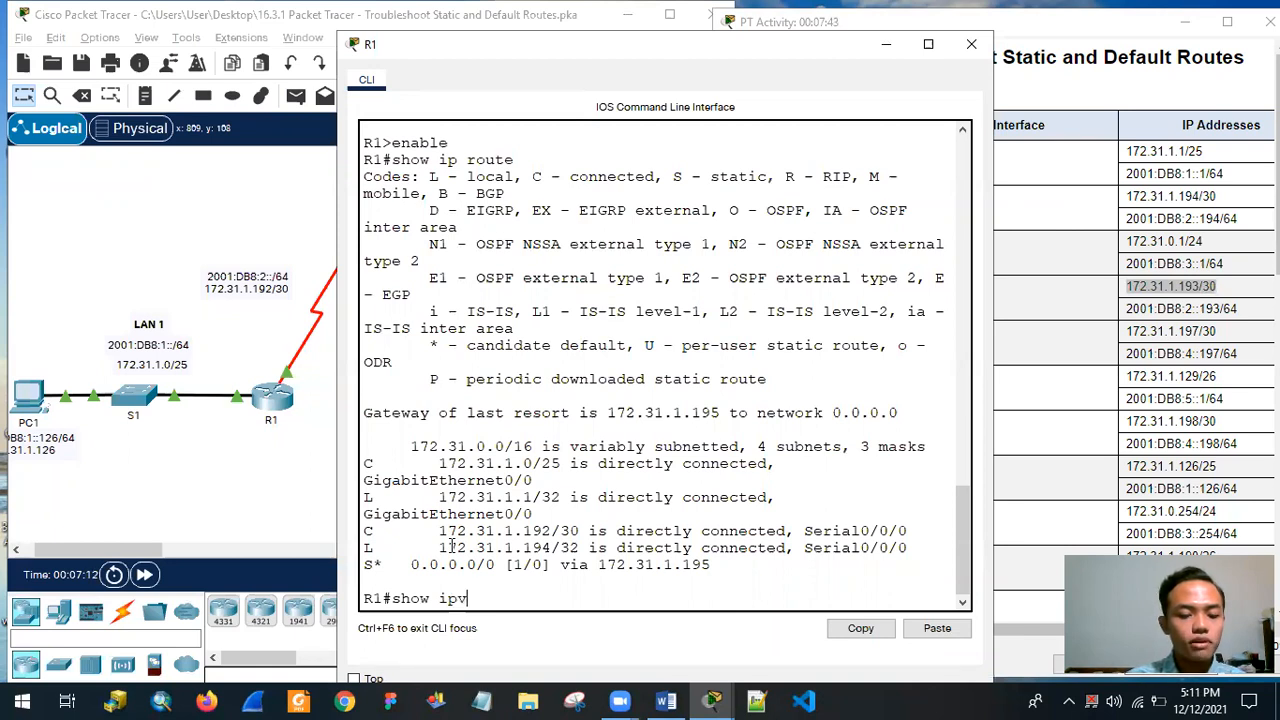
text(6 route)
key(Return)
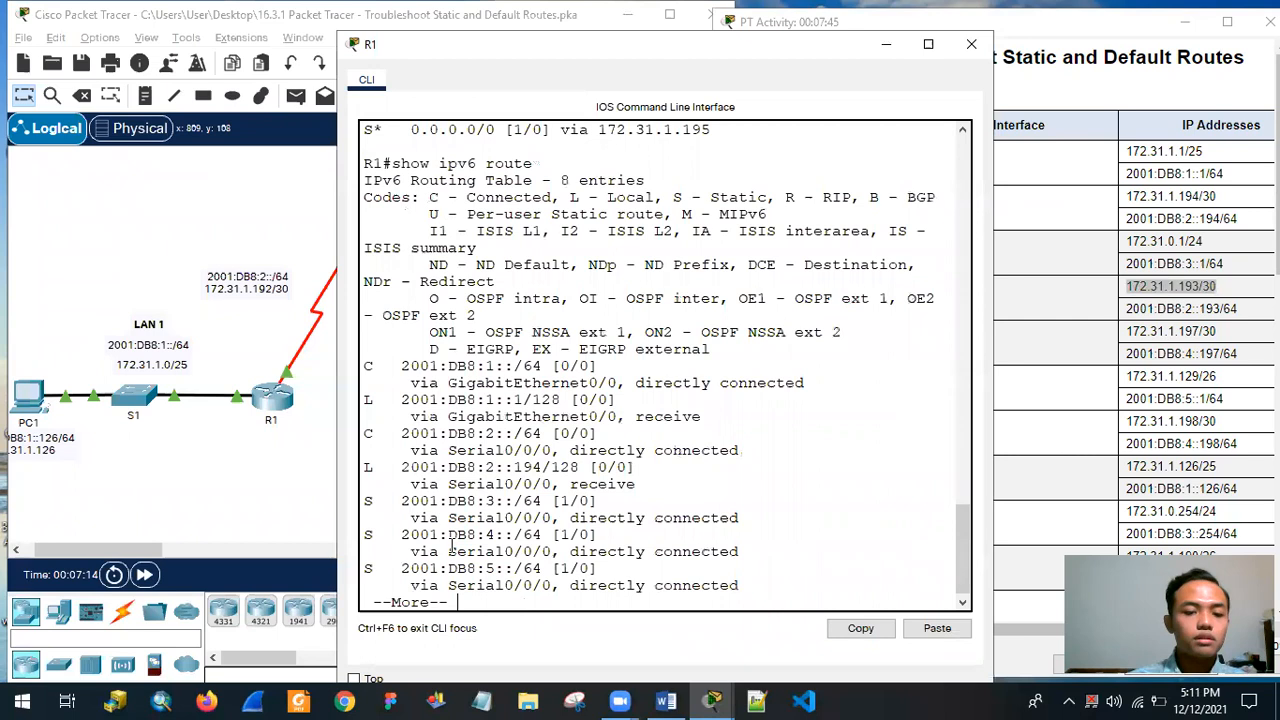
key(Return)
key(Return)
key(Return)
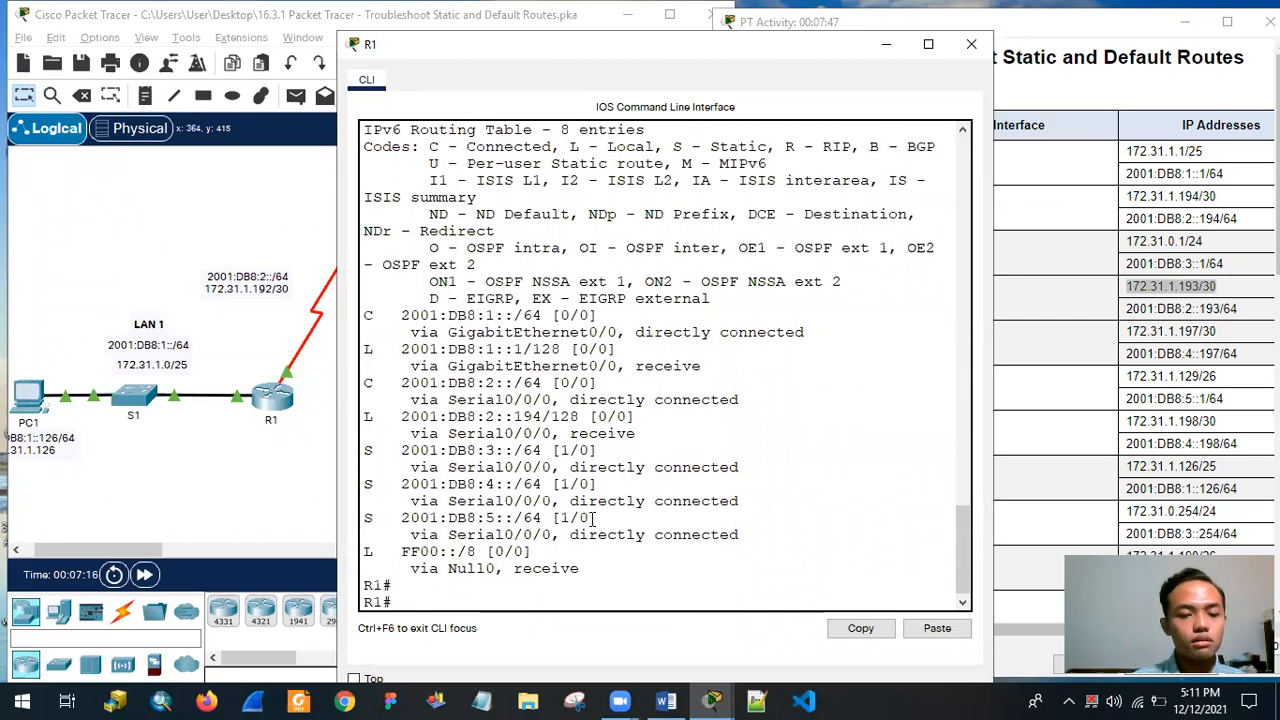
drag(367, 451, 748, 541)
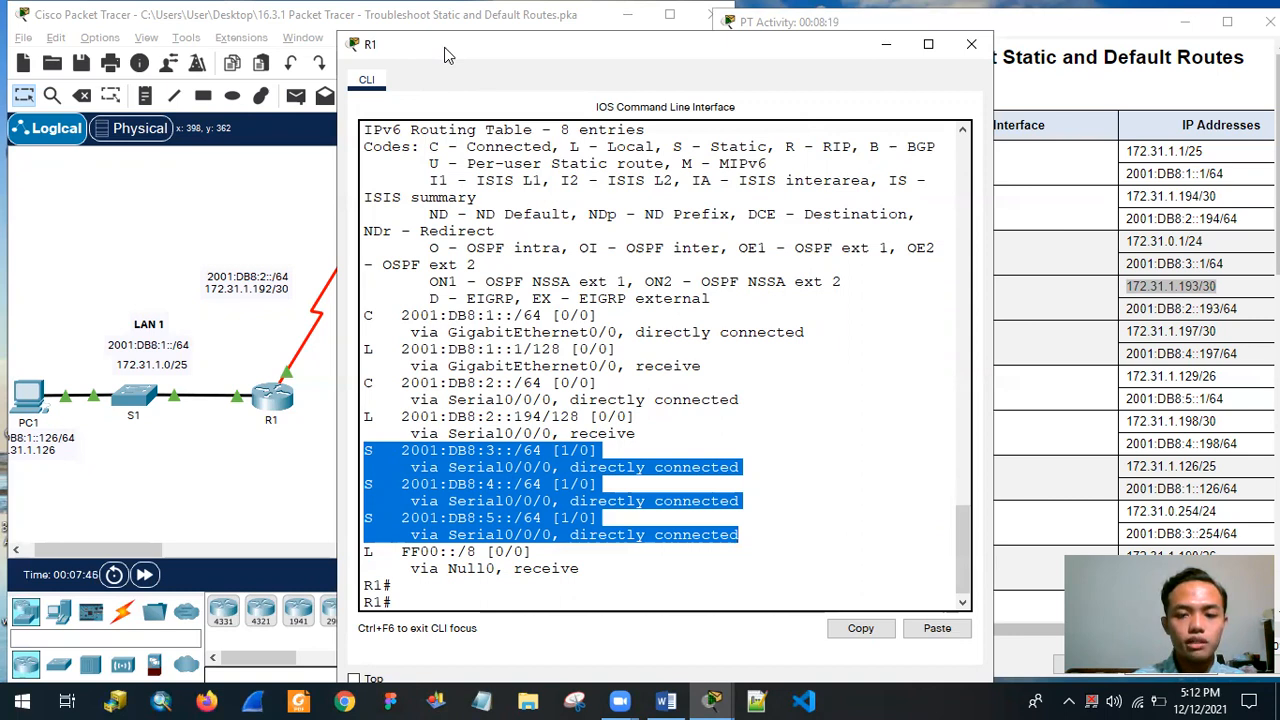
Compare the static routes in R1's IPv6 routing table with the IPv6 networks labelled in the topology.
drag(448, 55, 720, 25)
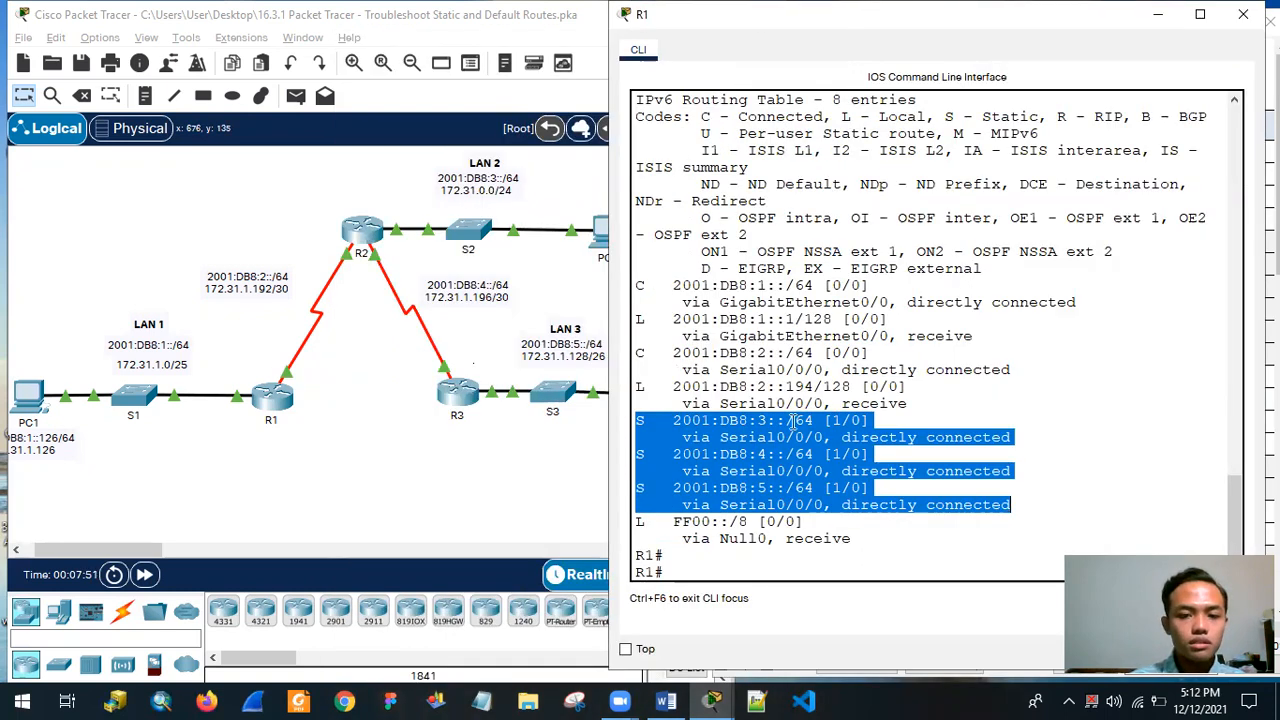
click(671, 441)
drag(638, 421, 1018, 436)
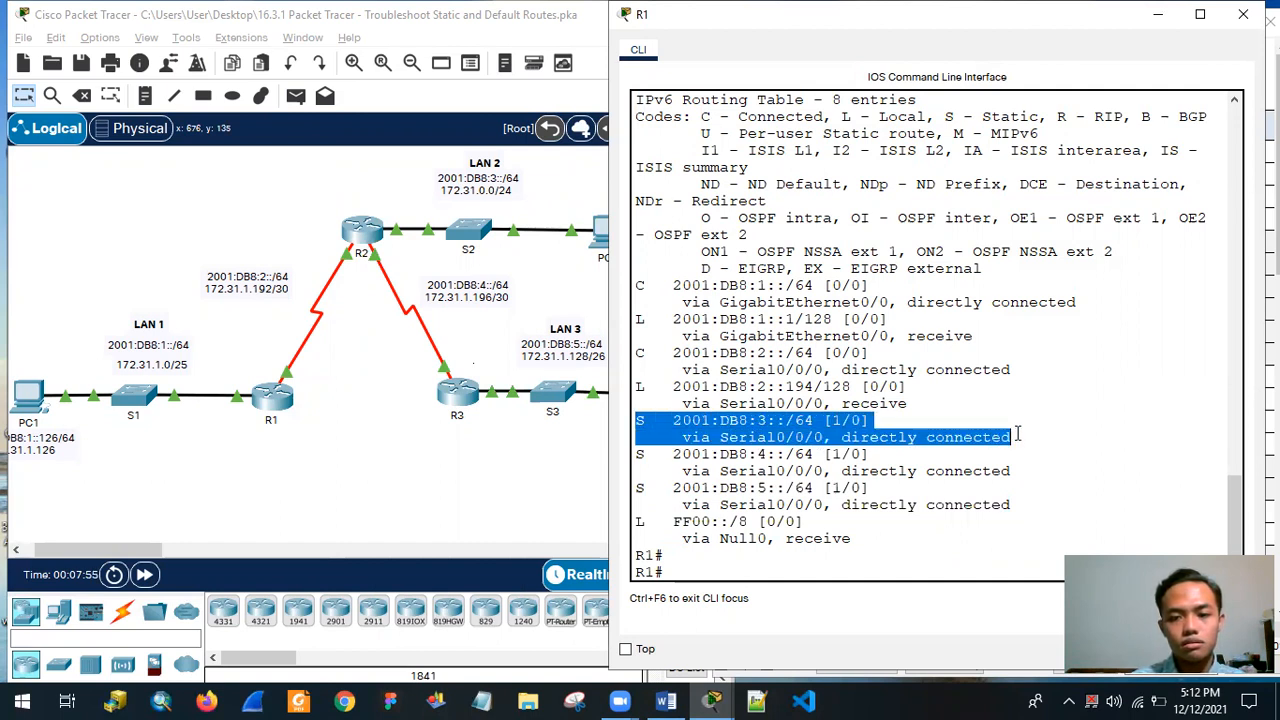
drag(636, 456, 1028, 476)
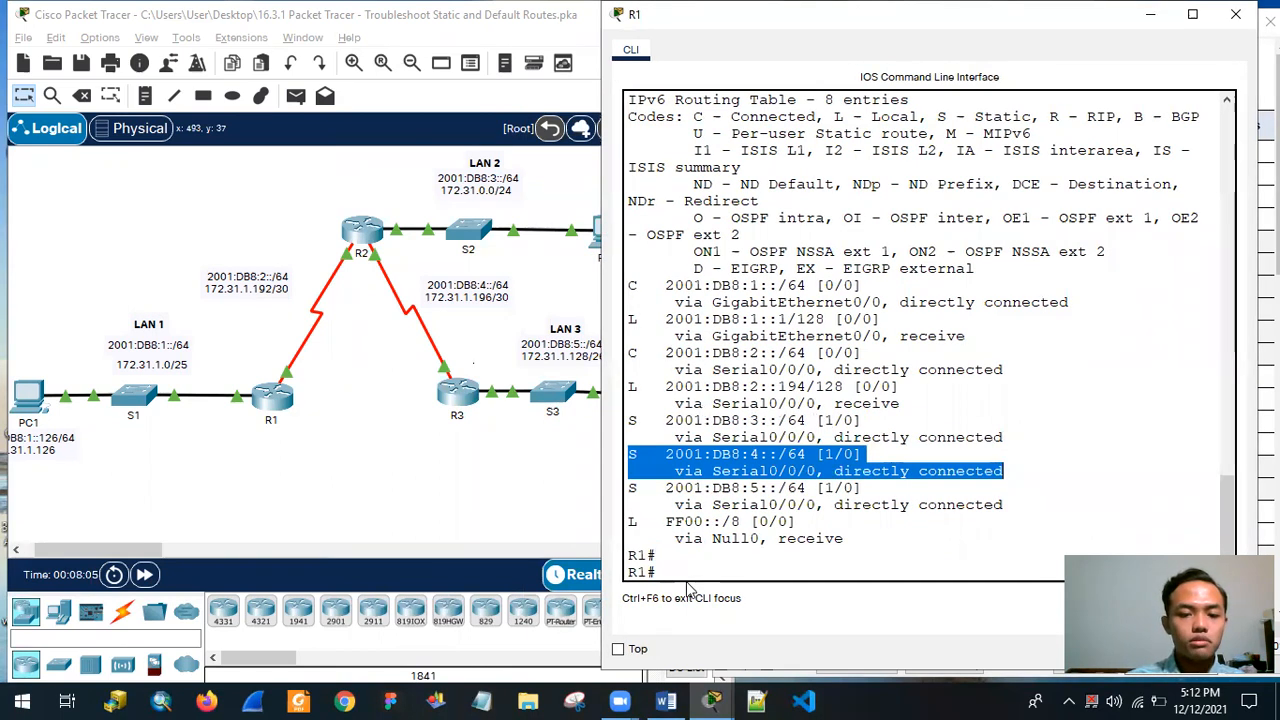
click(688, 579)
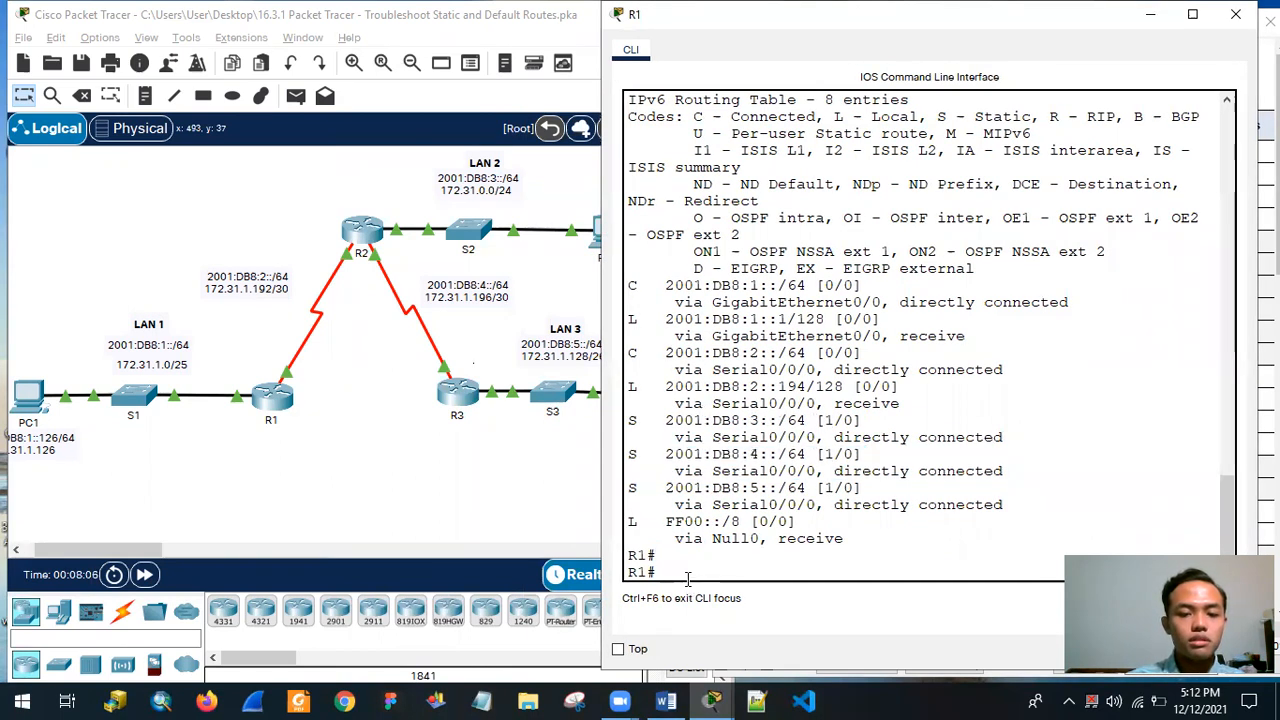
Re-examine the static default route and the last octet of its next hop in R1's IPv4 routing table.
scroll(700, 400, up, 7)
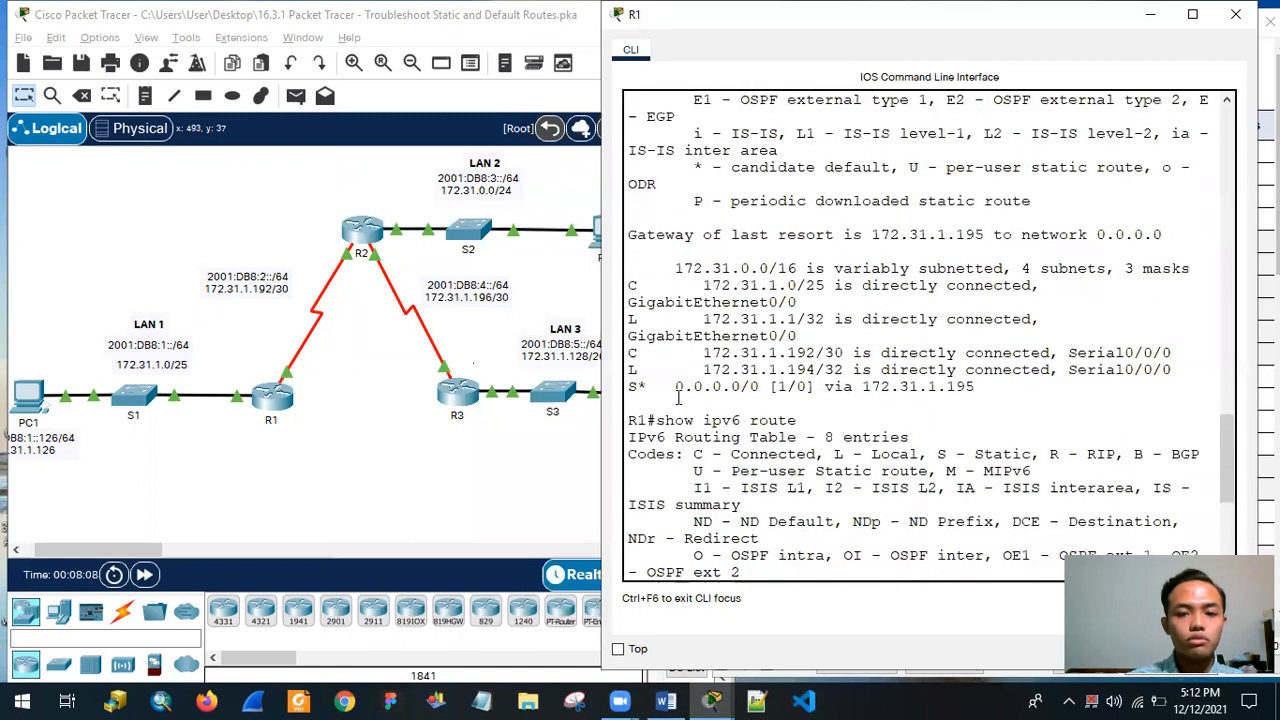
drag(628, 389, 1000, 386)
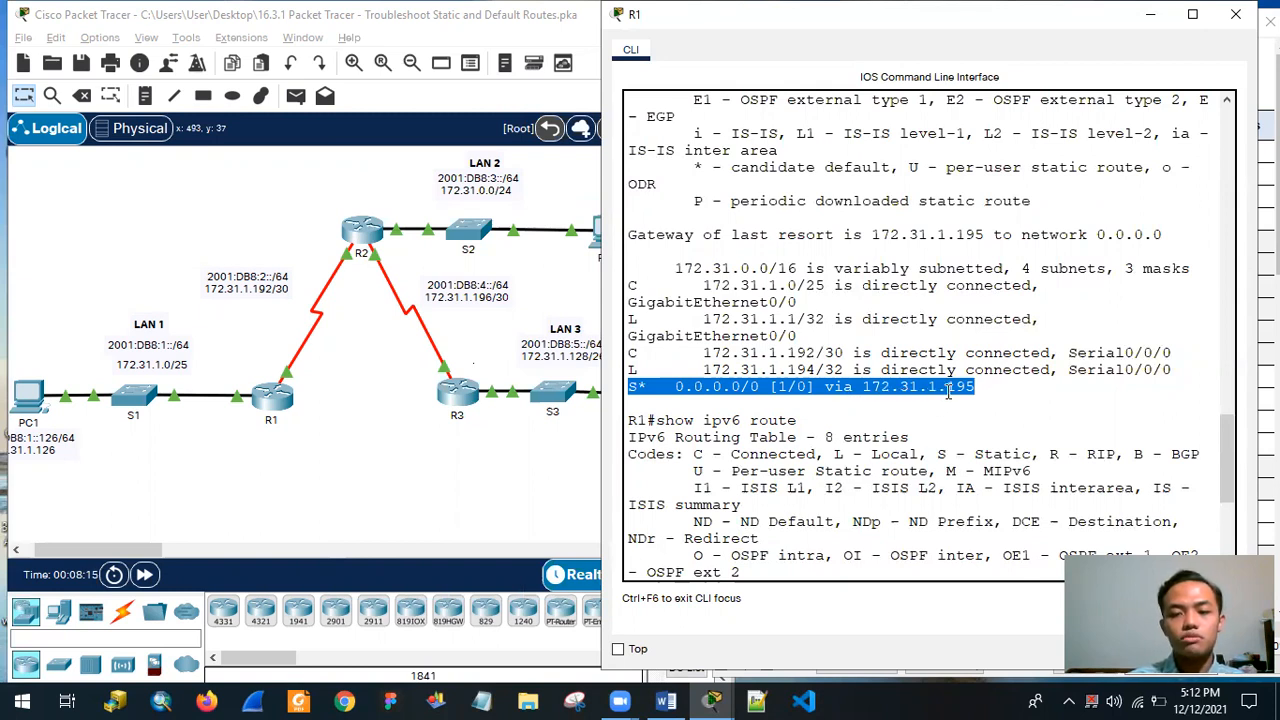
drag(980, 388, 946, 388)
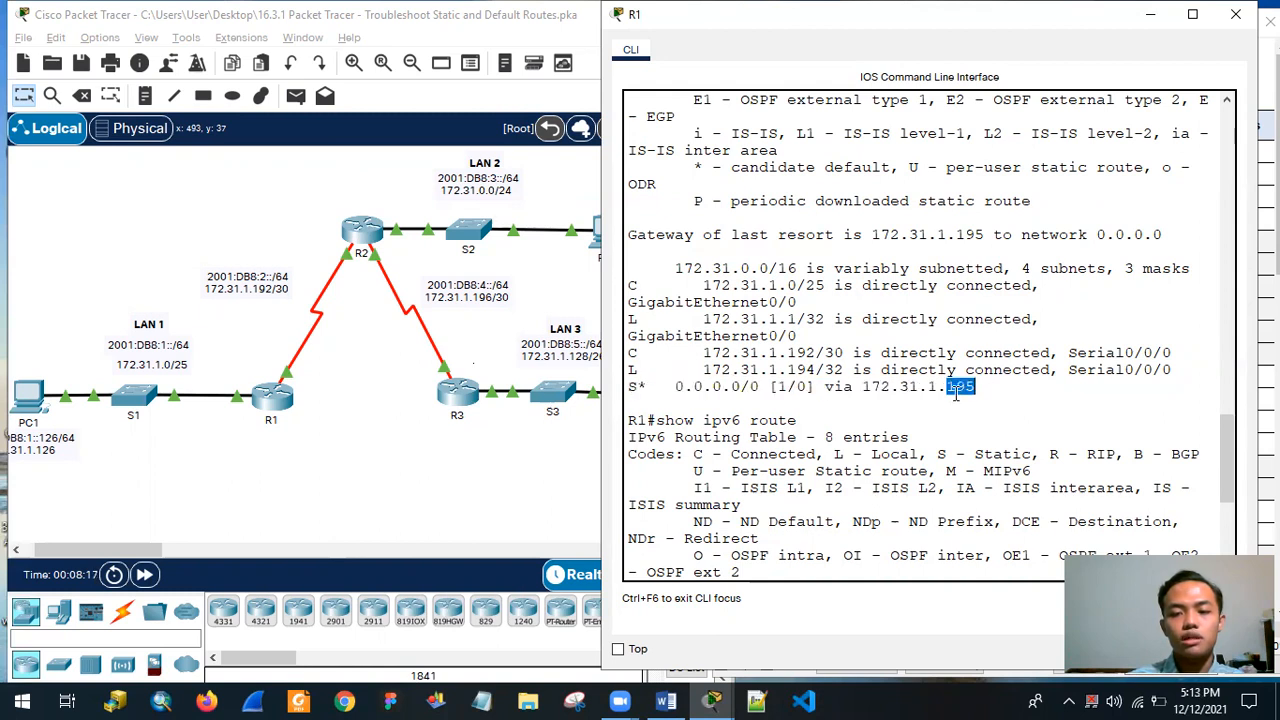
Display R1's running configuration with show running and page through it to the end.
drag(998, 24, 985, 24)
key(Return)
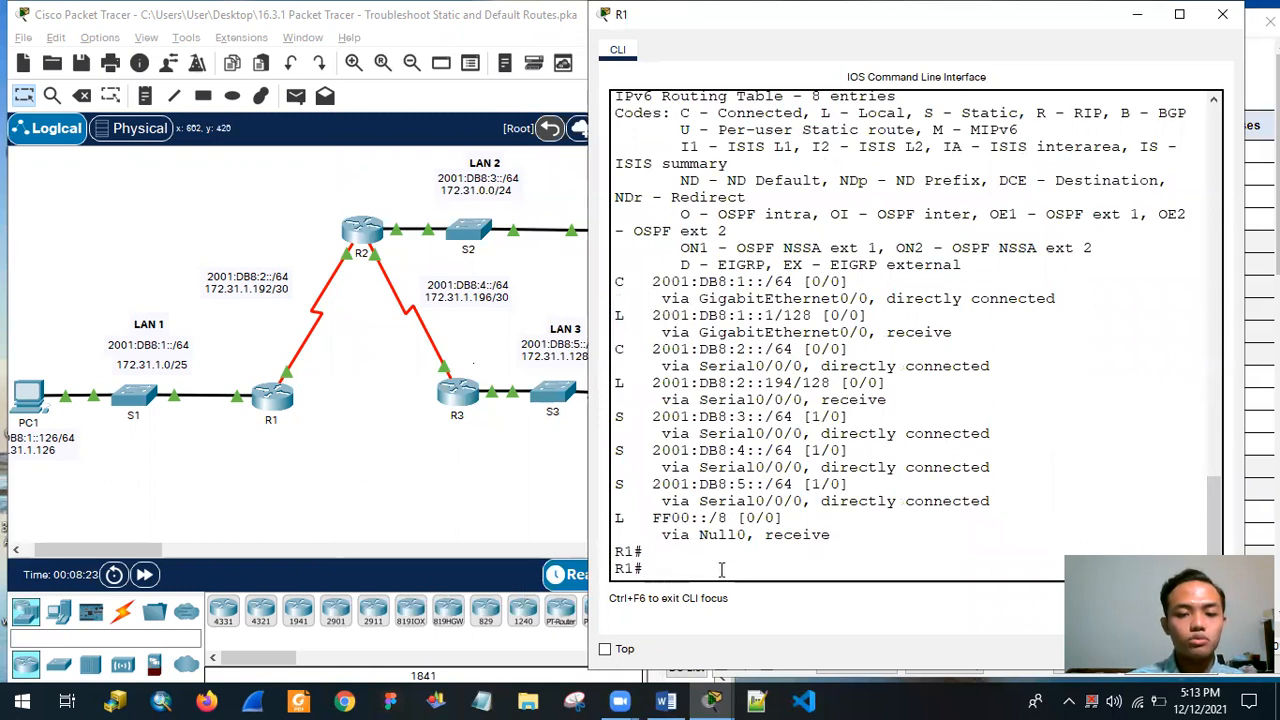
text(show running)
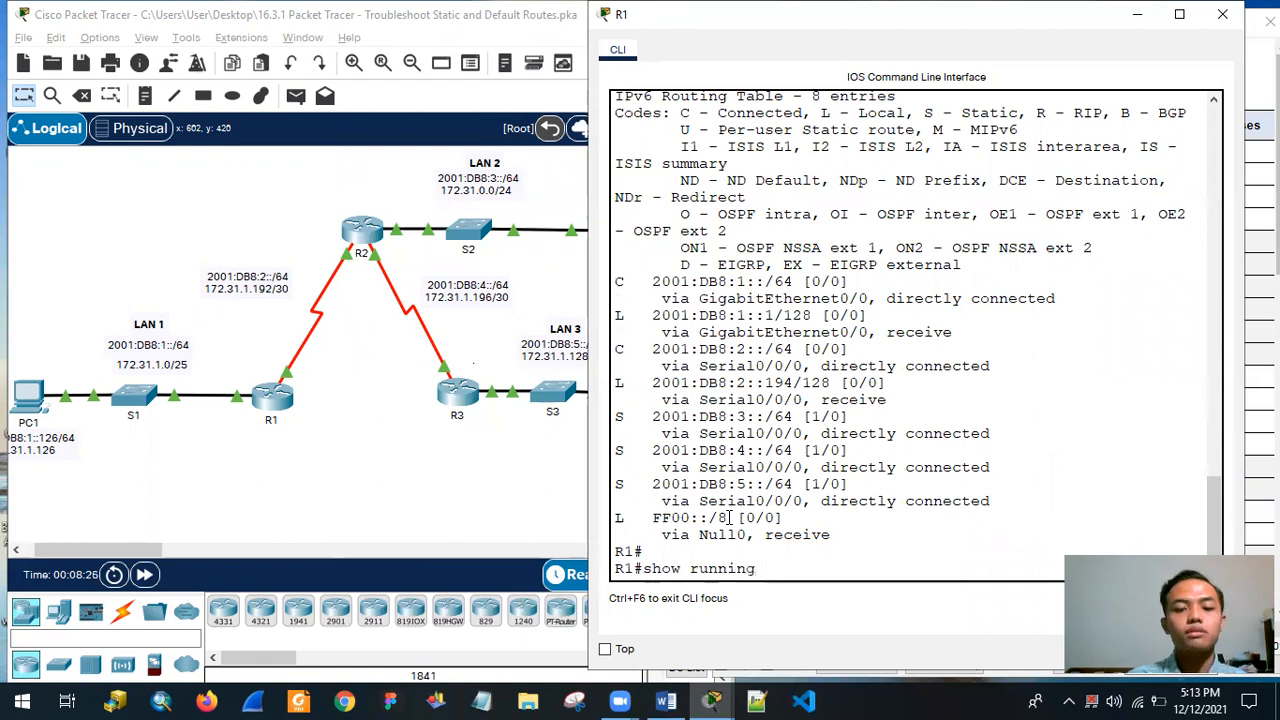
key(Return)
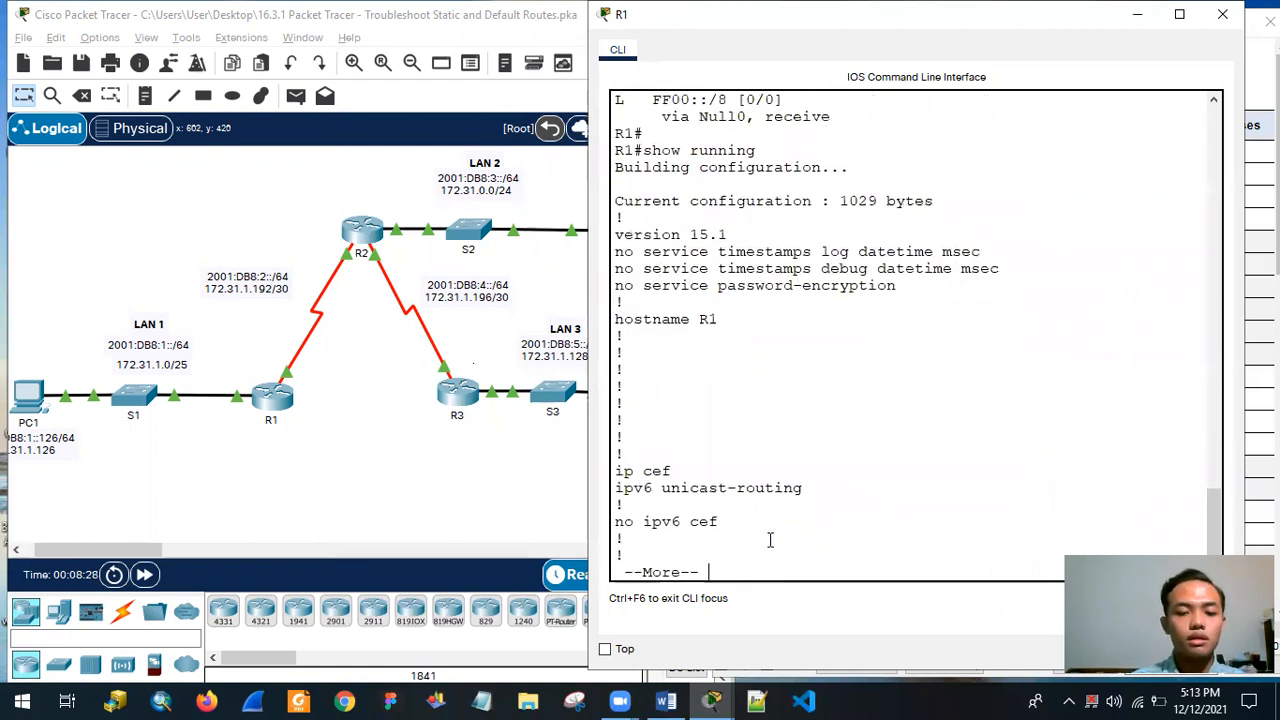
key(Return)
key(Return)
key(Return)
key(Return)
key(Return)
key(Return)
key(Return)
key(Return)
key(Return)
key(Return)
key(Return)
key(Return)
key(Return)
key(Return)
key(Return)
key(Return)
key(Return)
key(Return)
key(Return)
key(Return)
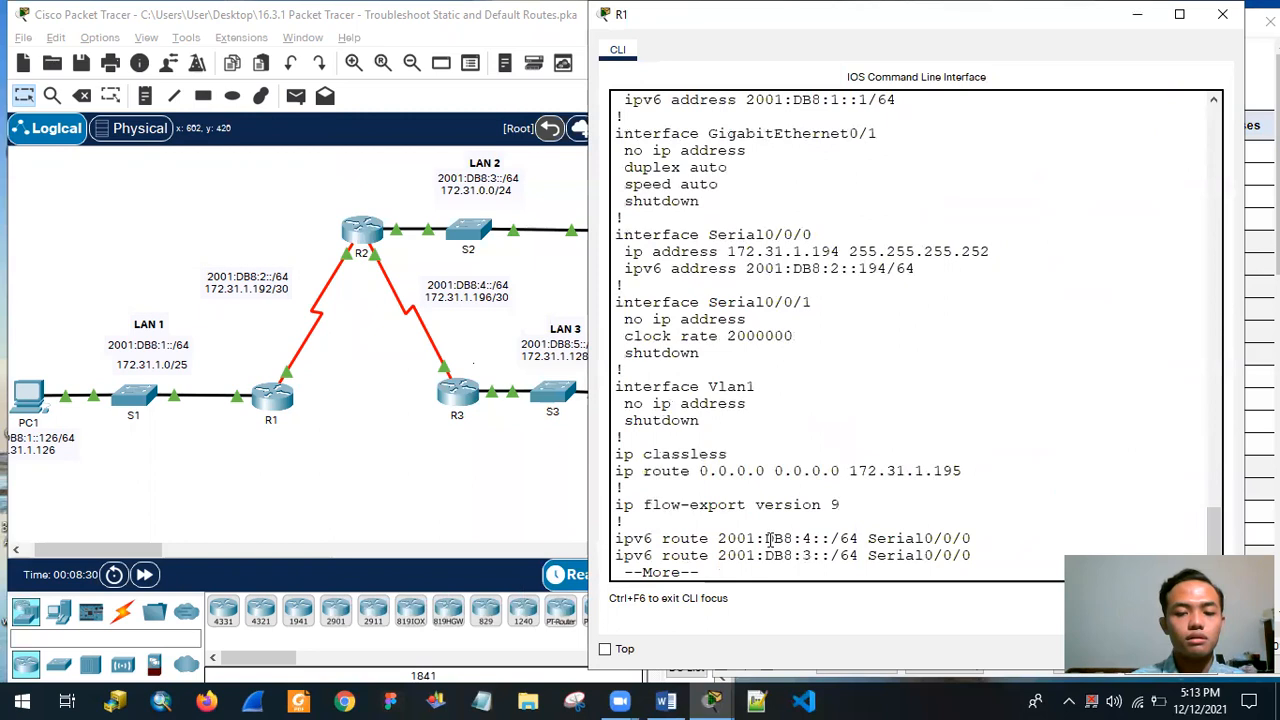
key(Return)
key(Return)
key(Return)
key(Return)
key(Return)
key(Return)
key(Return)
key(Return)
key(Return)
key(Return)
key(Return)
key(Return)
key(Return)
key(Return)
key(Return)
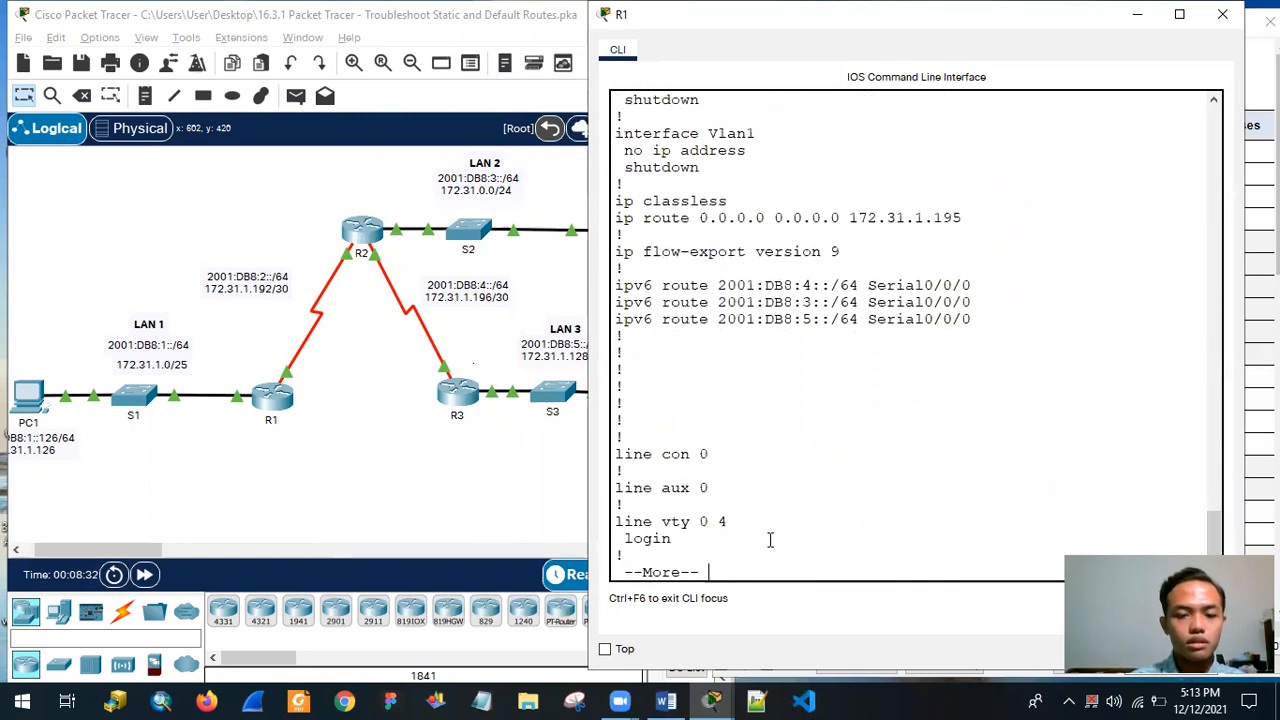
key(Return)
key(Return)
key(Return)
key(Return)
key(Return)
key(Return)
key(Return)
key(Return)
key(Return)
key(Return)
Locate the IPv4 static default route in R1's running configuration and examine its next-hop address.
scroll(770, 540, up, 7)
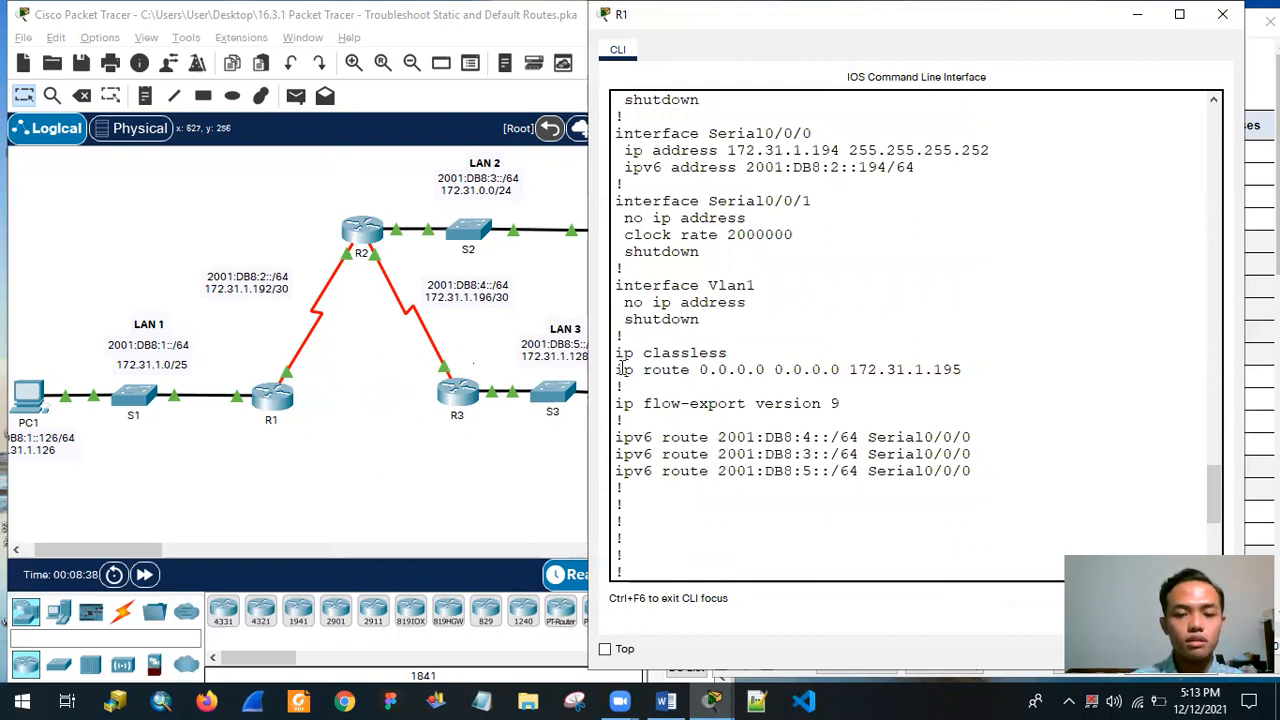
drag(621, 369, 711, 370)
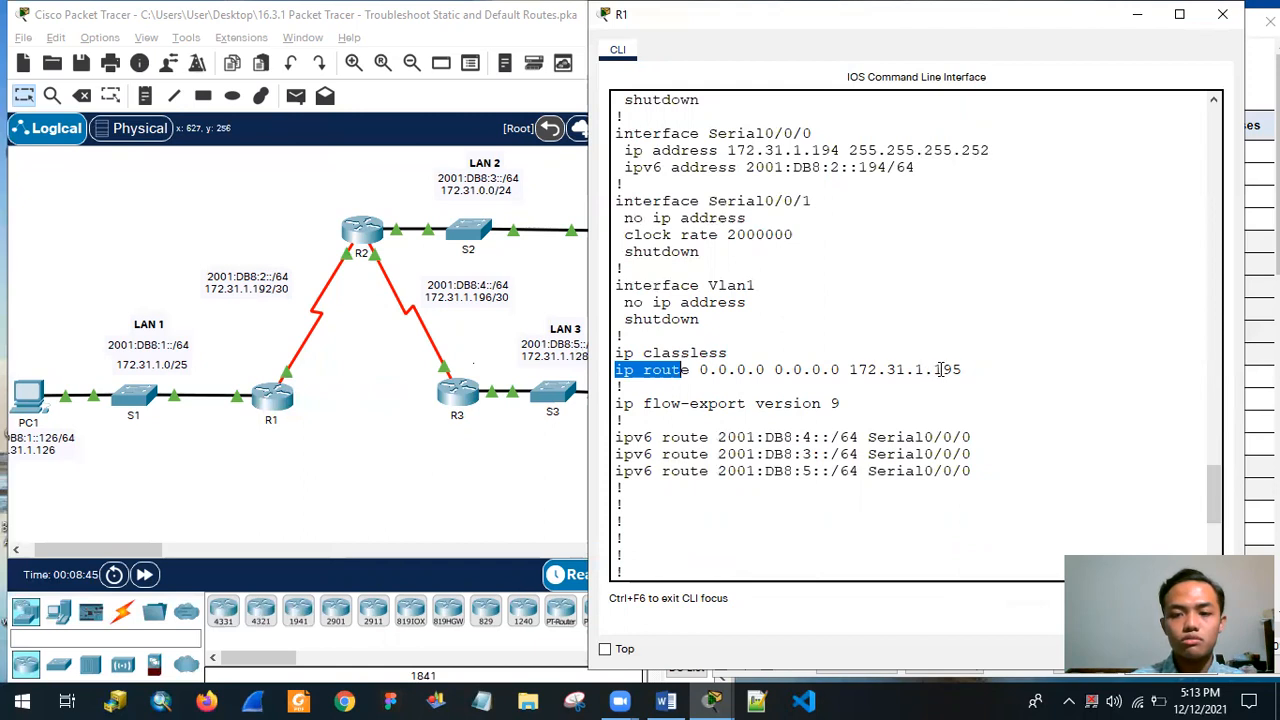
drag(972, 370, 590, 363)
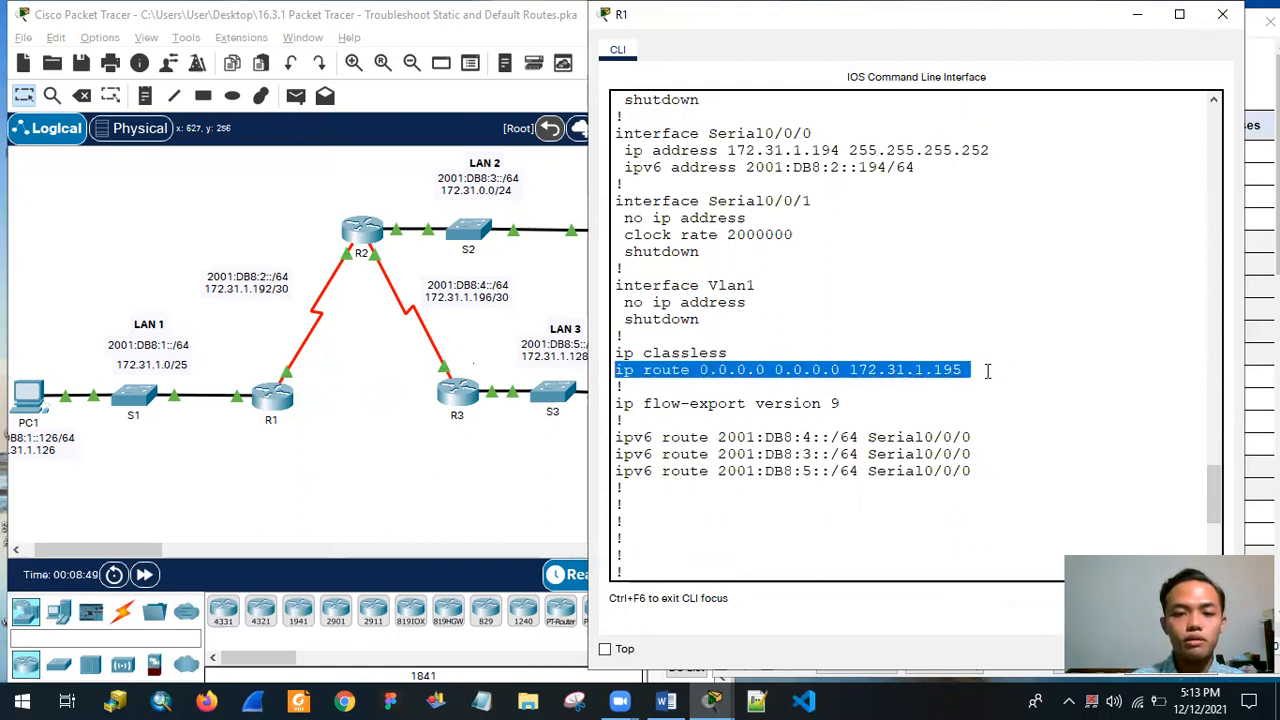
click(908, 388)
drag(994, 372, 848, 372)
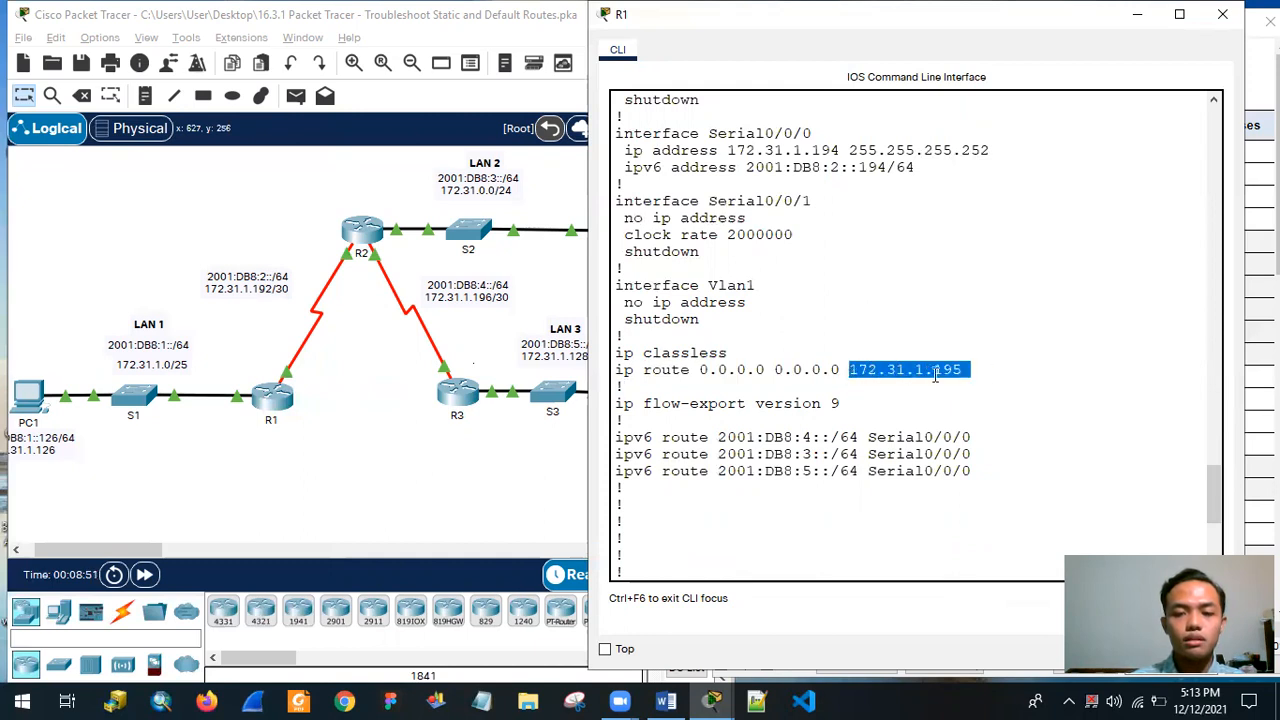
click(967, 370)
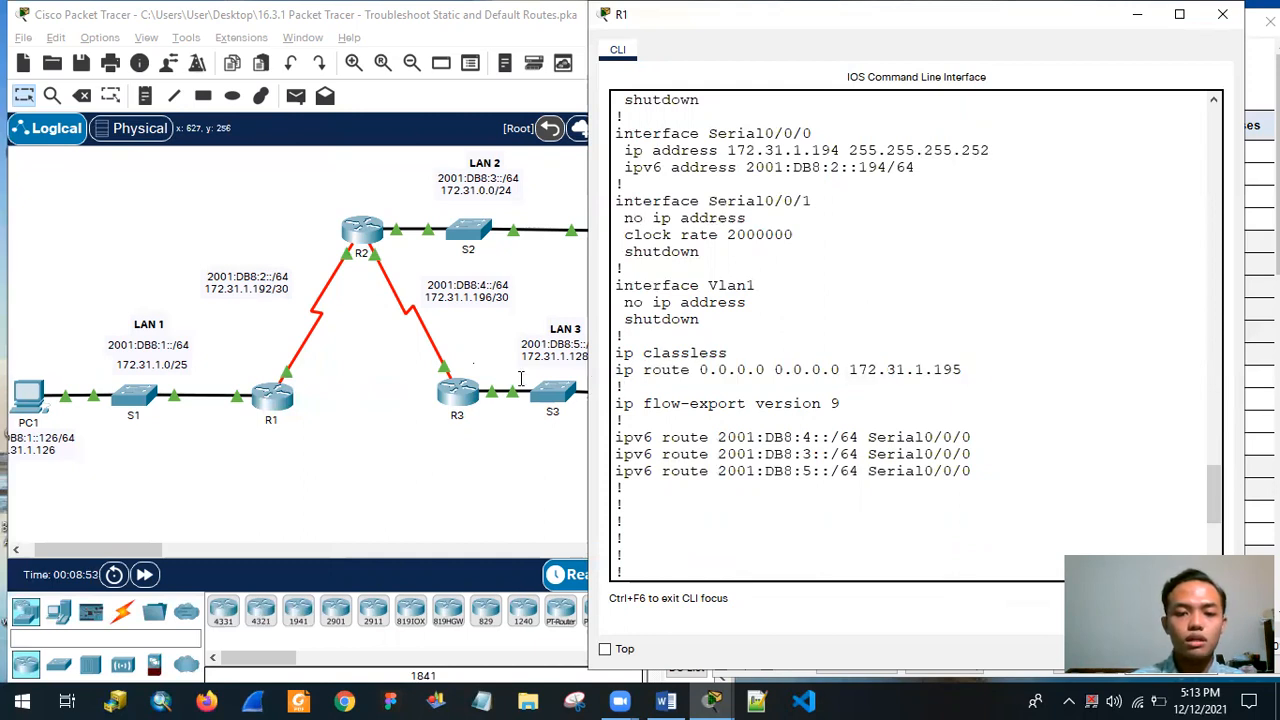
Copy the IPv4 default route command from R1's running configuration and return to the privileged prompt.
drag(521, 379, 522, 374)
right_click(857, 371)
click(880, 381)
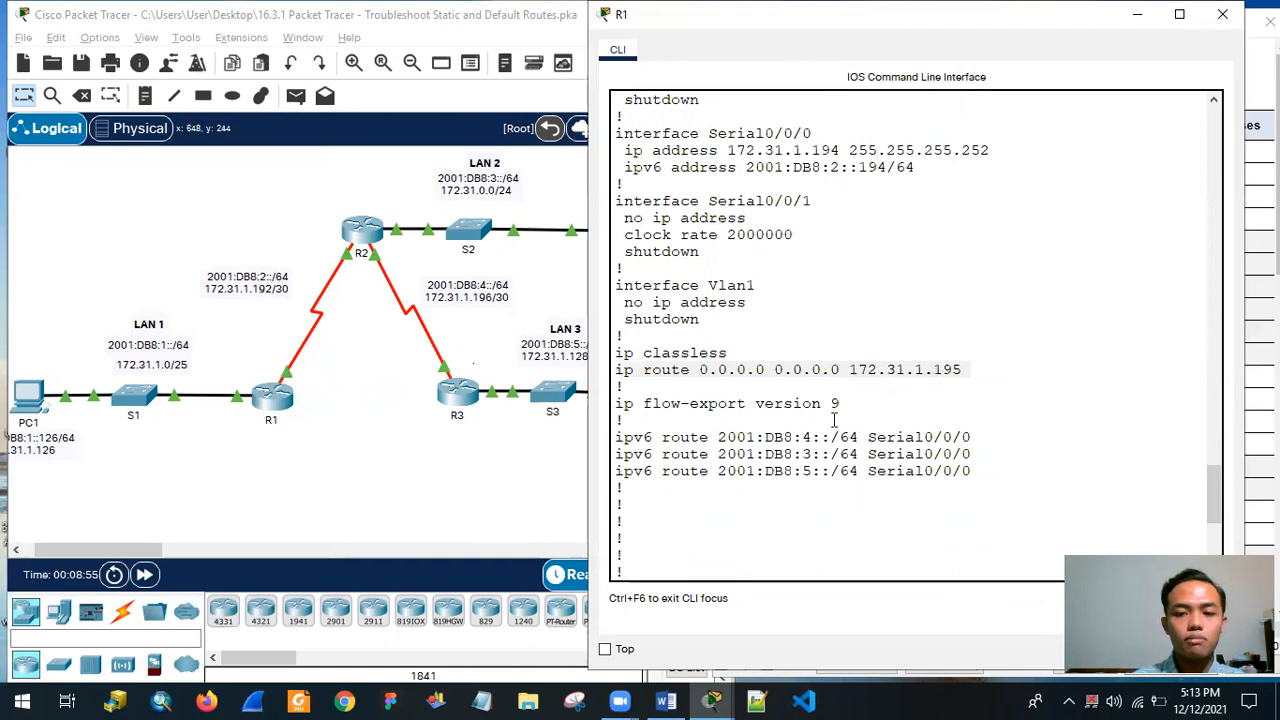
scroll(740, 407, down, 5)
scroll(737, 403, up, 4)
click(620, 323)
drag(682, 309, 1004, 312)
key(super+c)
scroll(760, 520, down, 6)
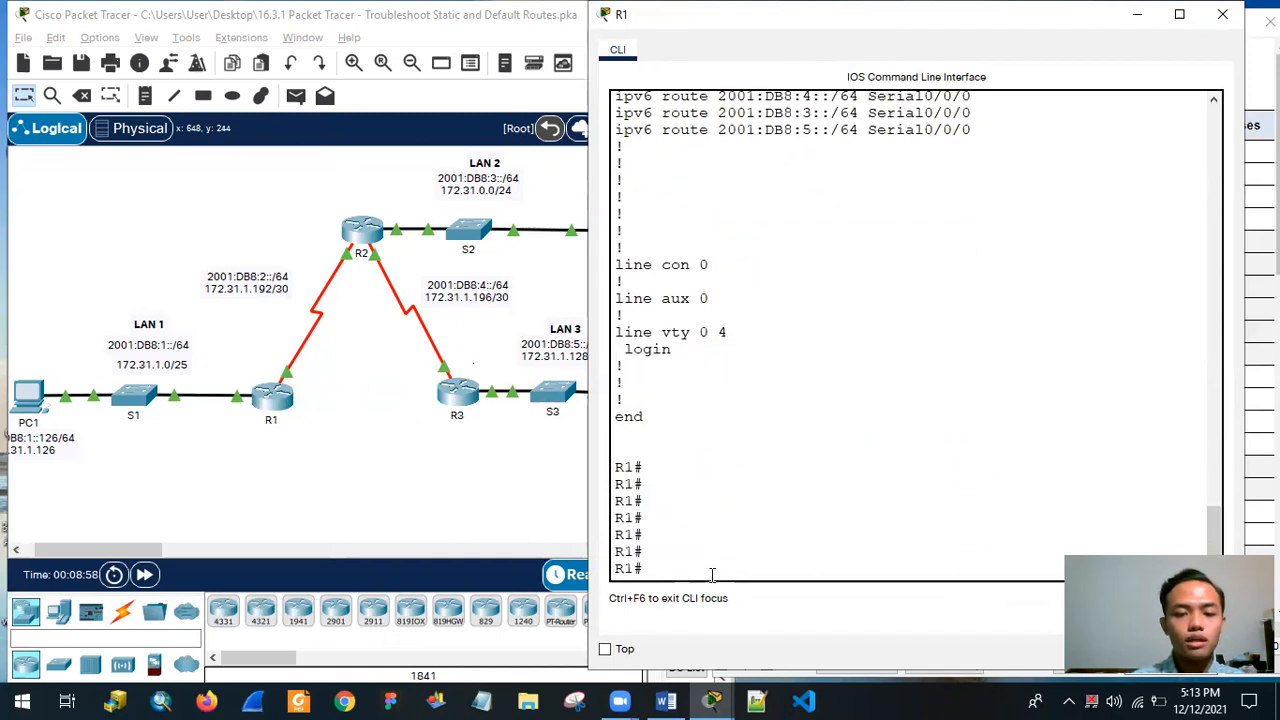
Enter R1's global configuration mode and remove the default route with no ip route 0.0.0.0 0.0.0.0 172.31.1.195.
text(conf t)
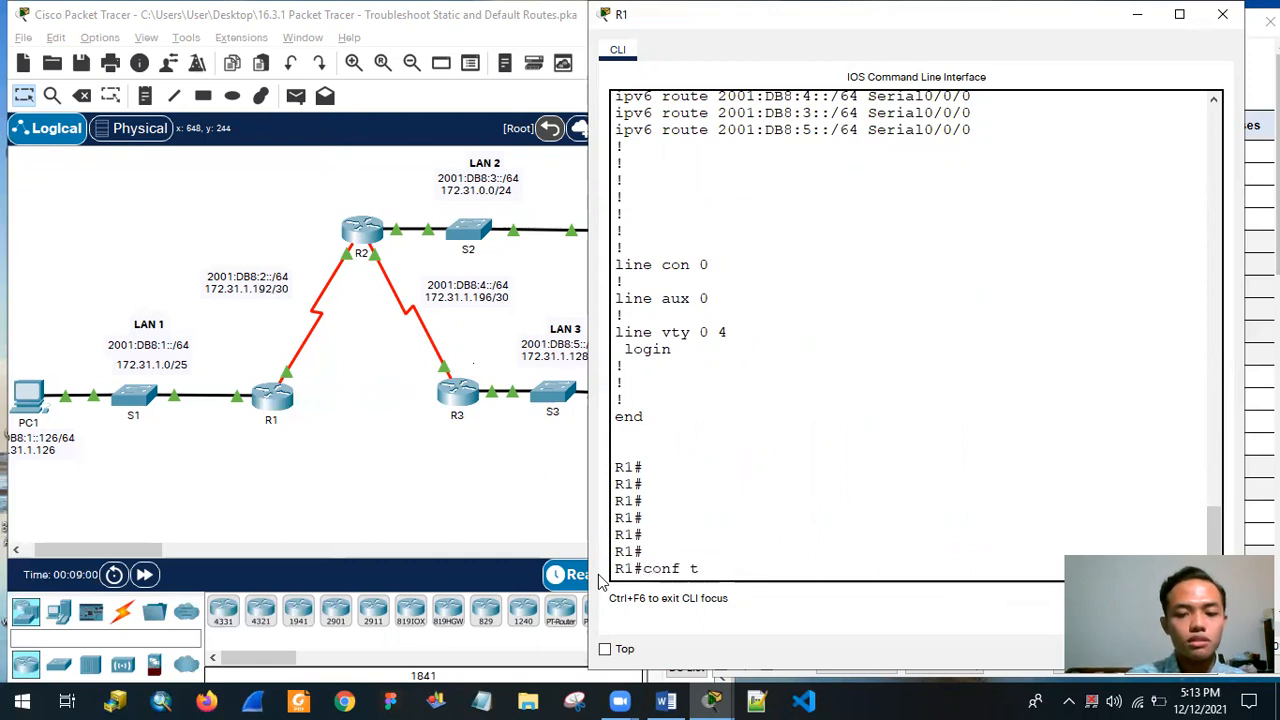
key(Return)
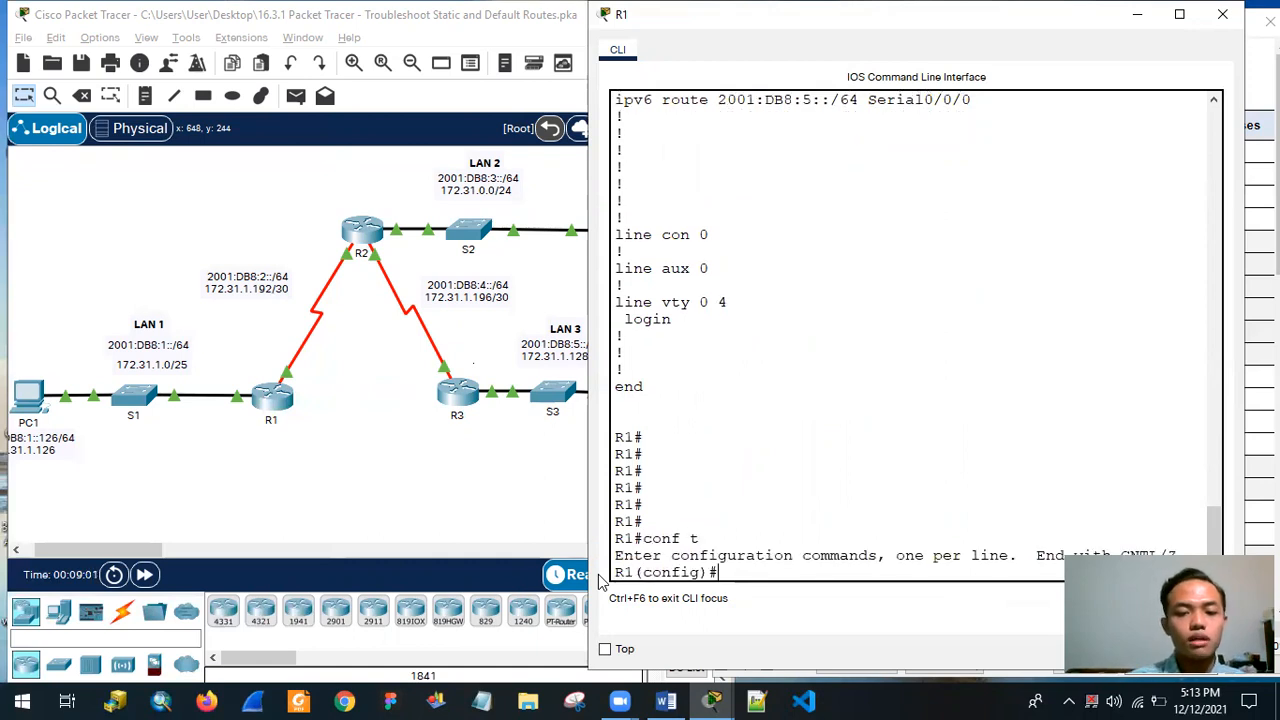
right_click(784, 572)
click(800, 606)
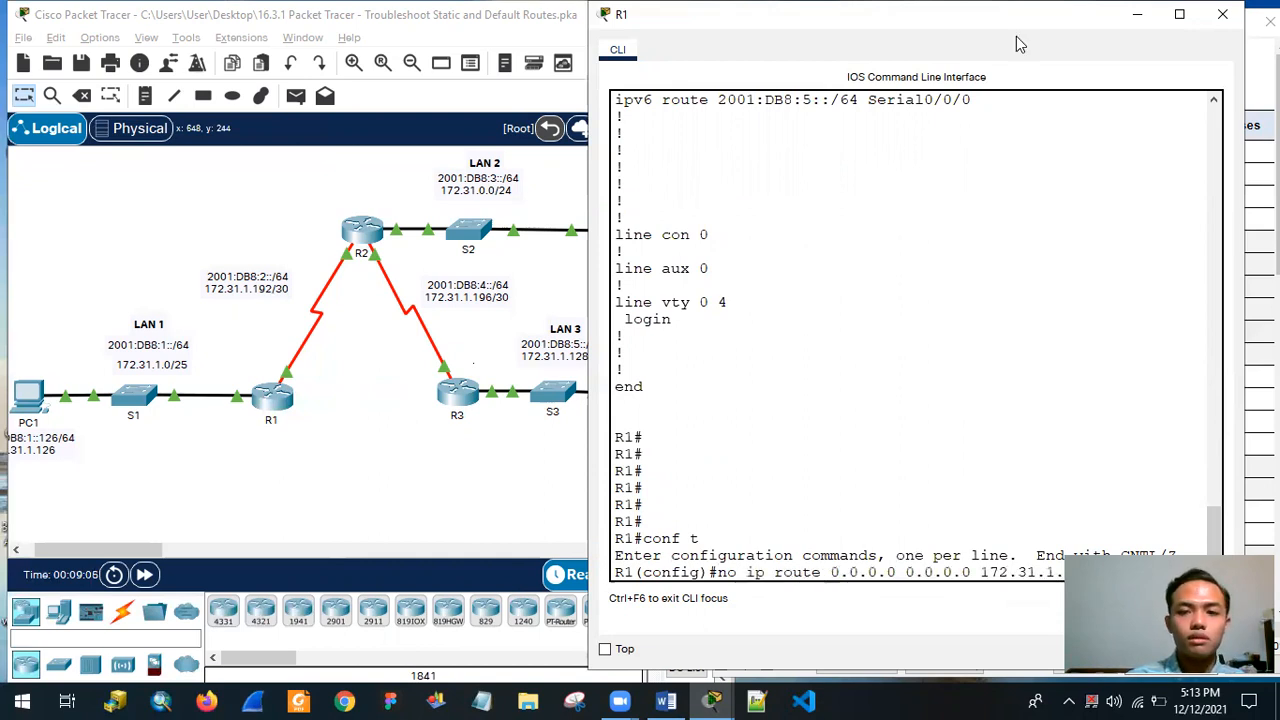
drag(1016, 36, 847, 45)
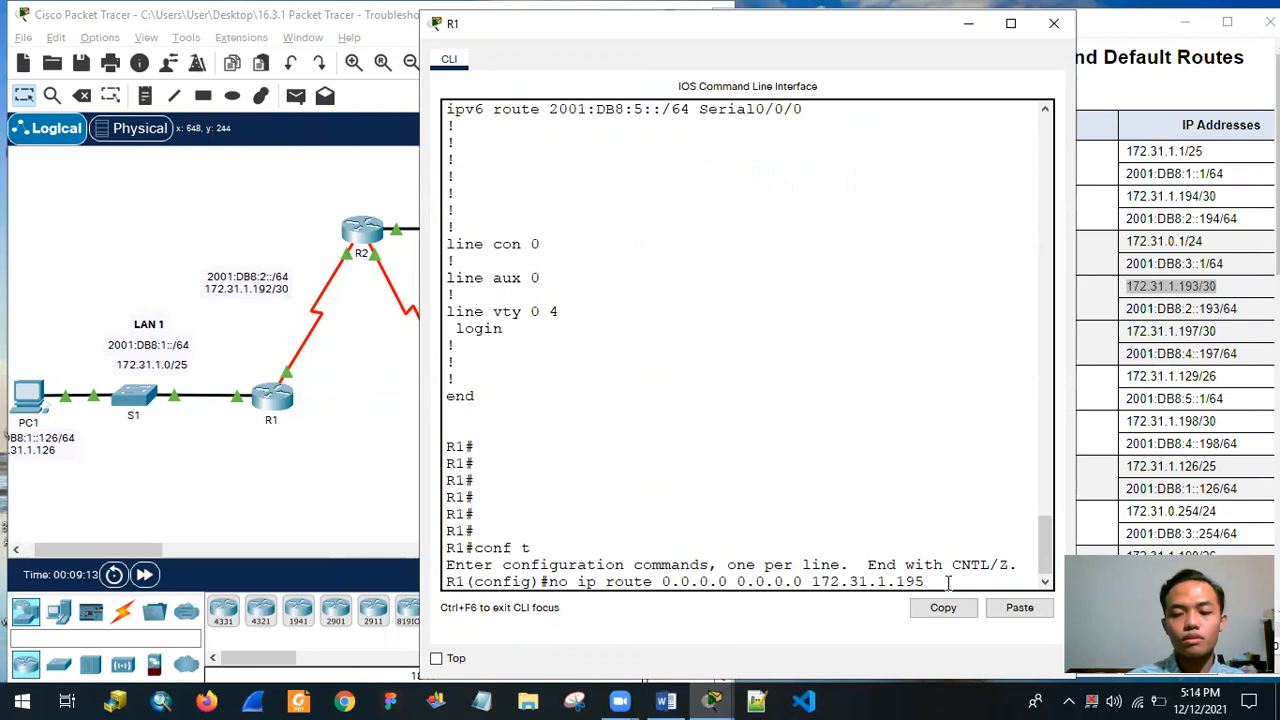
key(Return)
Reuse the removed route command to configure R1's default route as ip route 0.0.0.0 0.0.0.0 172.31.1.193.
drag(577, 565, 954, 562)
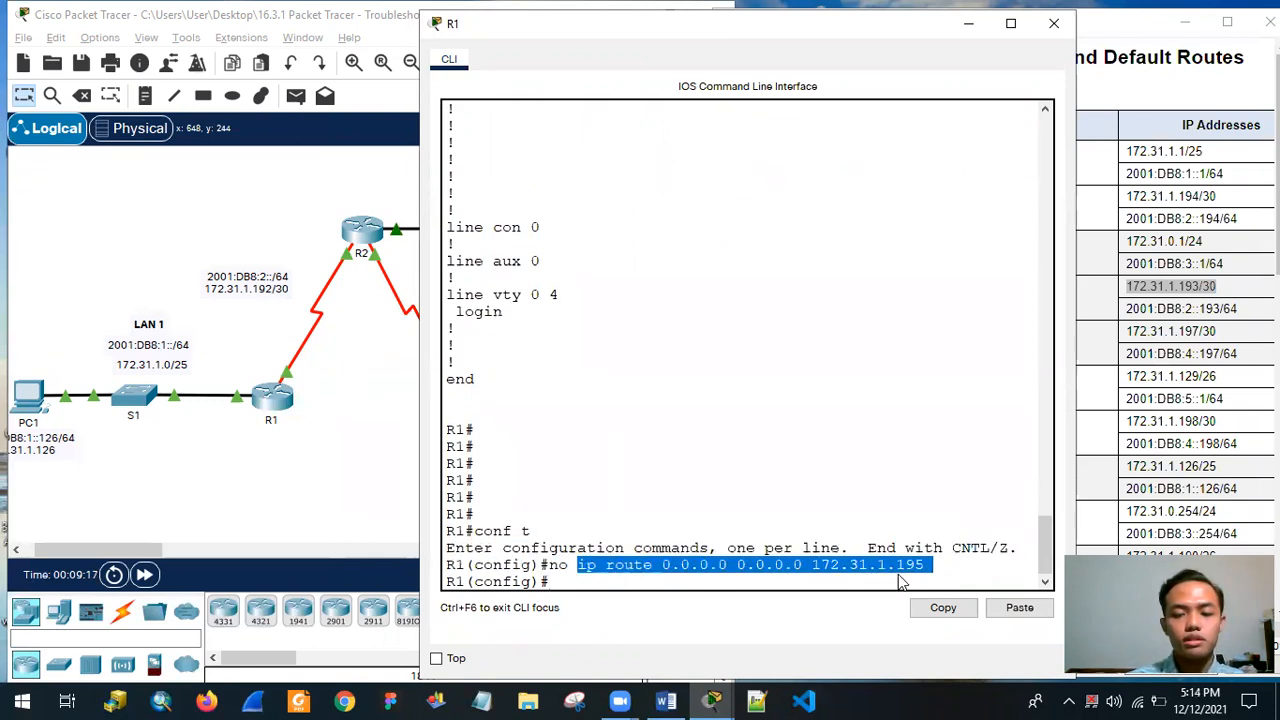
right_click(900, 580)
drag(578, 565, 922, 566)
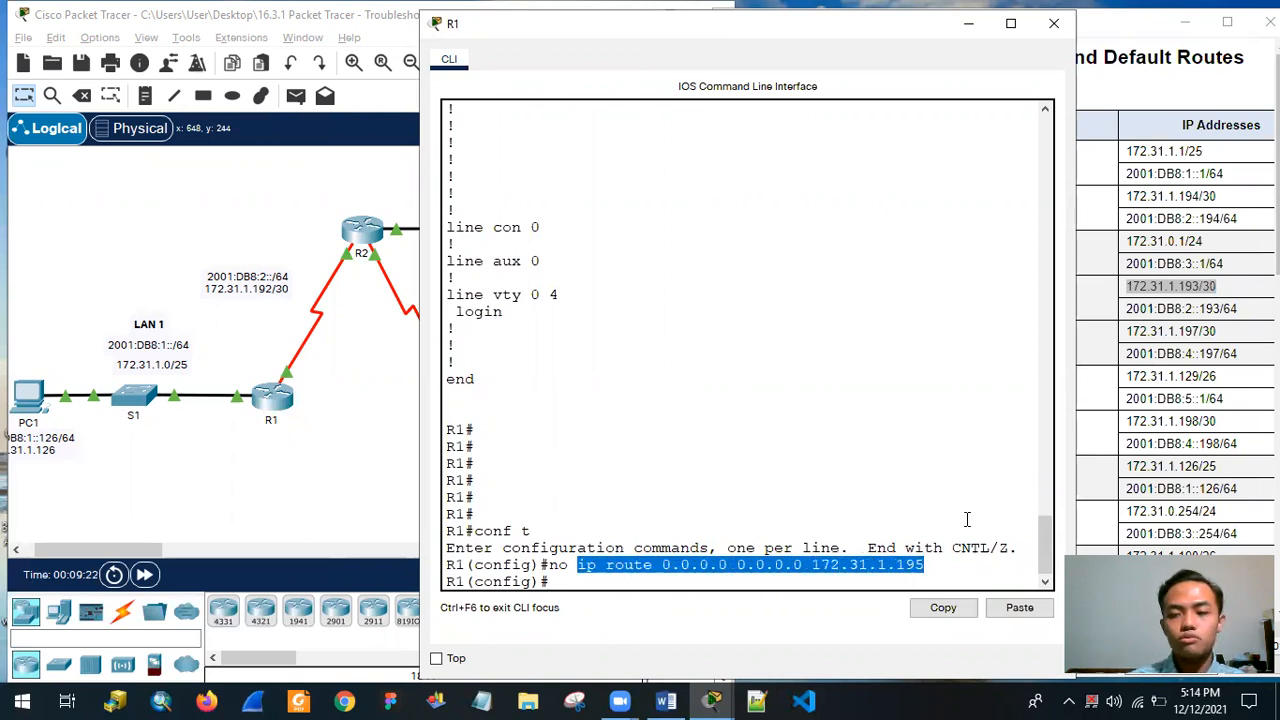
right_click(918, 566)
click(925, 583)
click(826, 580)
right_click(826, 580)
click(850, 609)
key(BackSpace)
key(BackSpace)
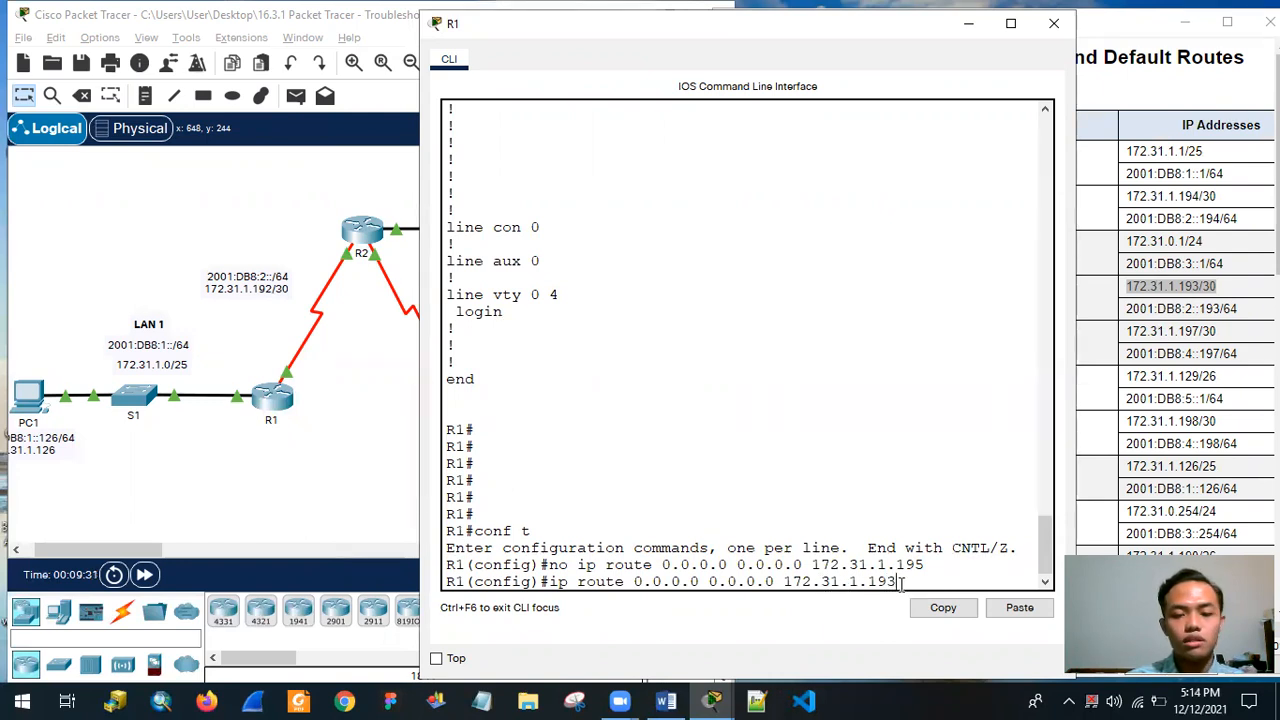
text(3)
key(Return)
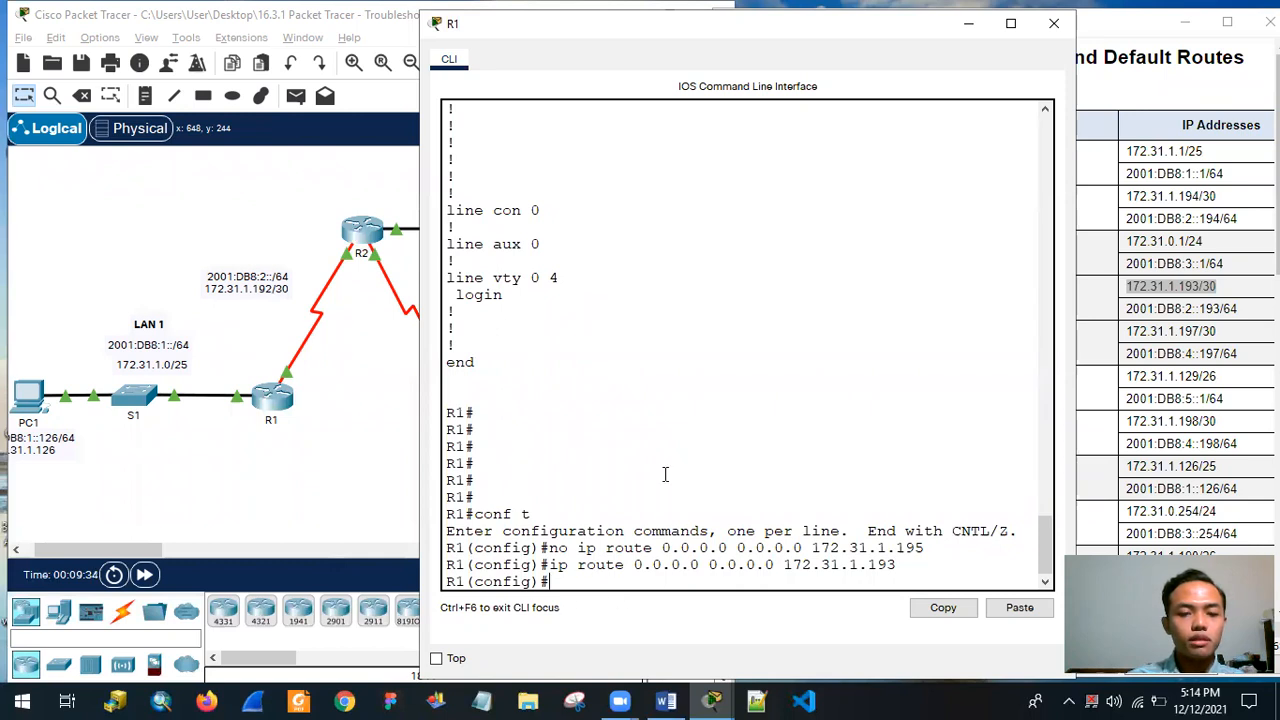
Review the static routes in R1's running configuration and check R2's S0/0/0 IPv4 address in the Addressing Table.
scroll(670, 470, up, 15)
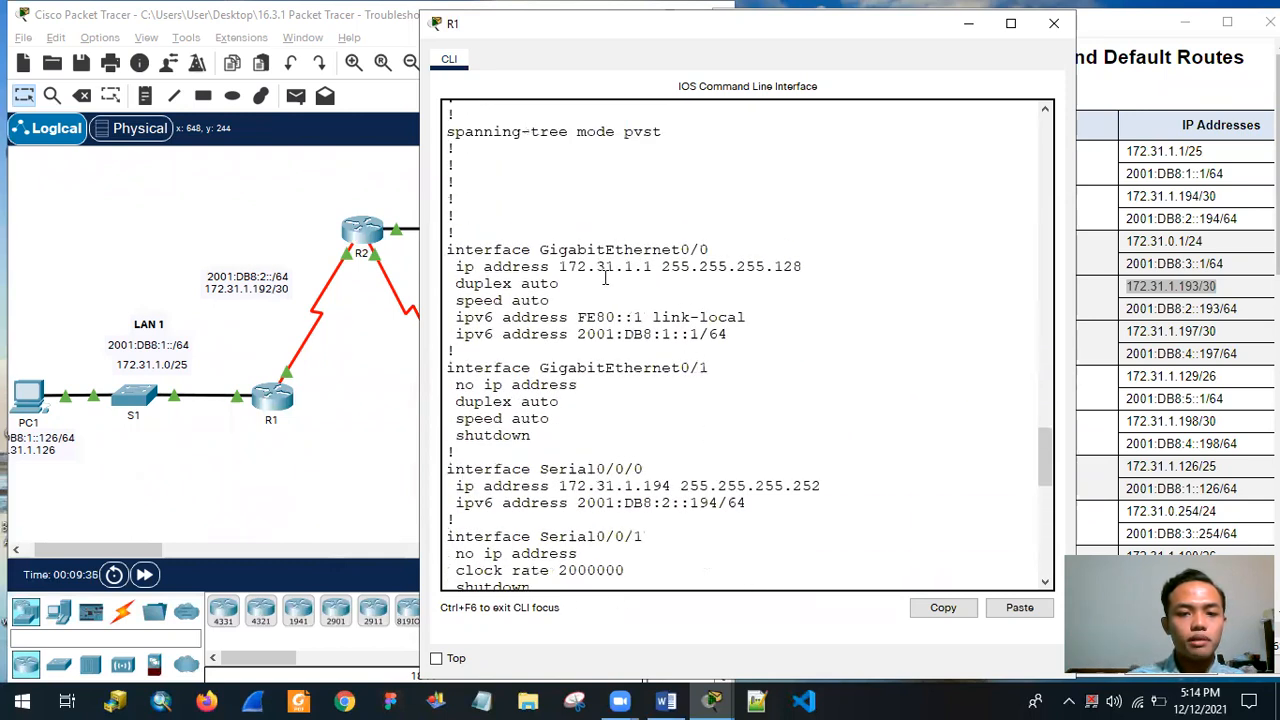
scroll(770, 380, down, 7)
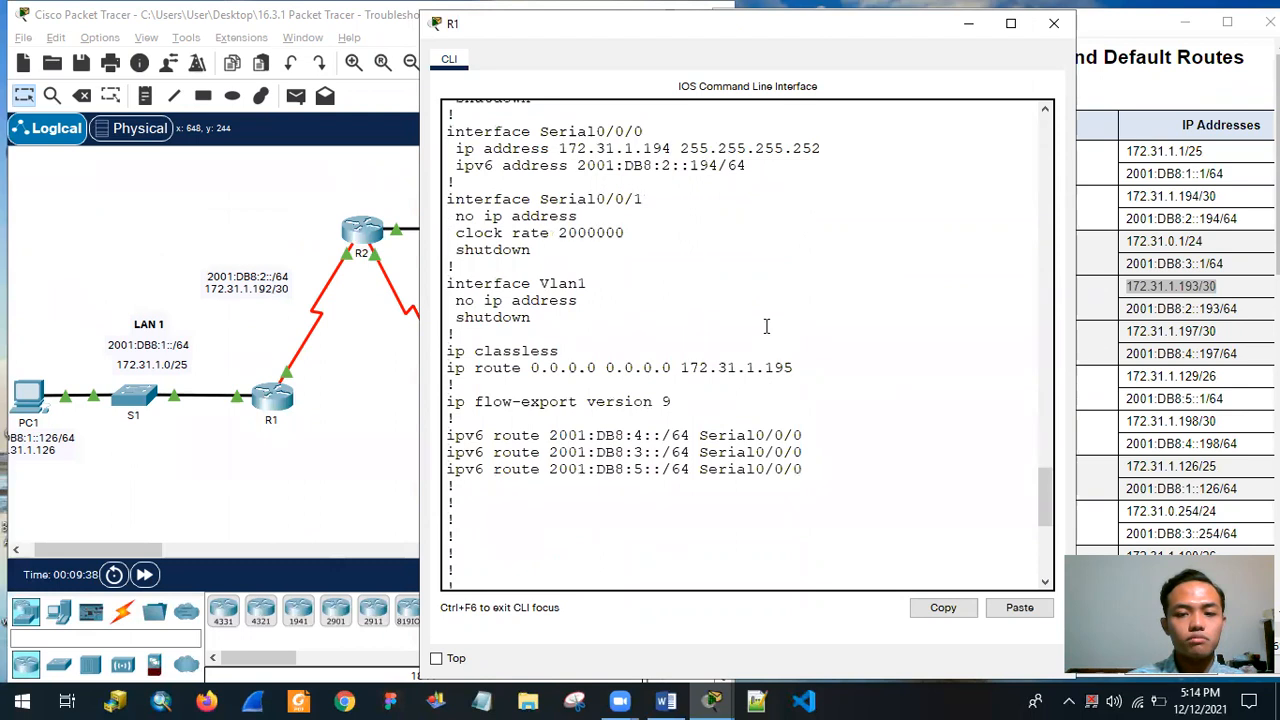
scroll(760, 365, down, 5)
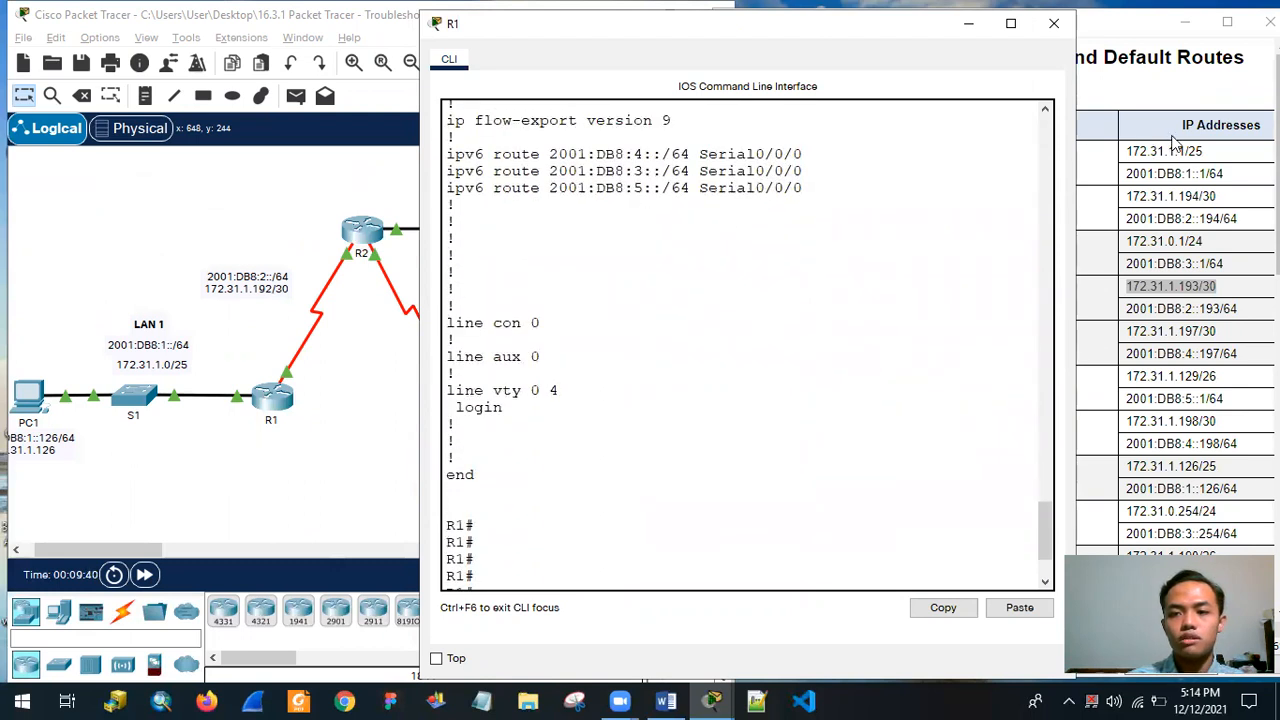
drag(925, 24, 913, 25)
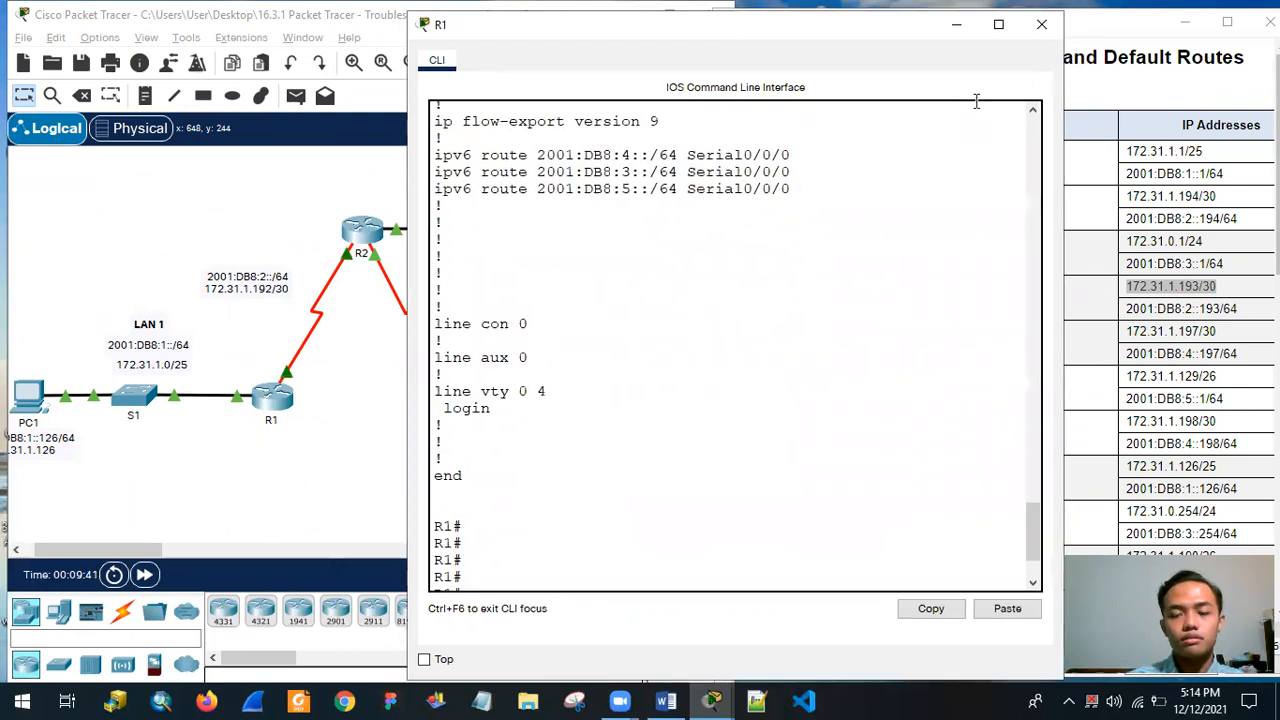
drag(591, 38, 311, 59)
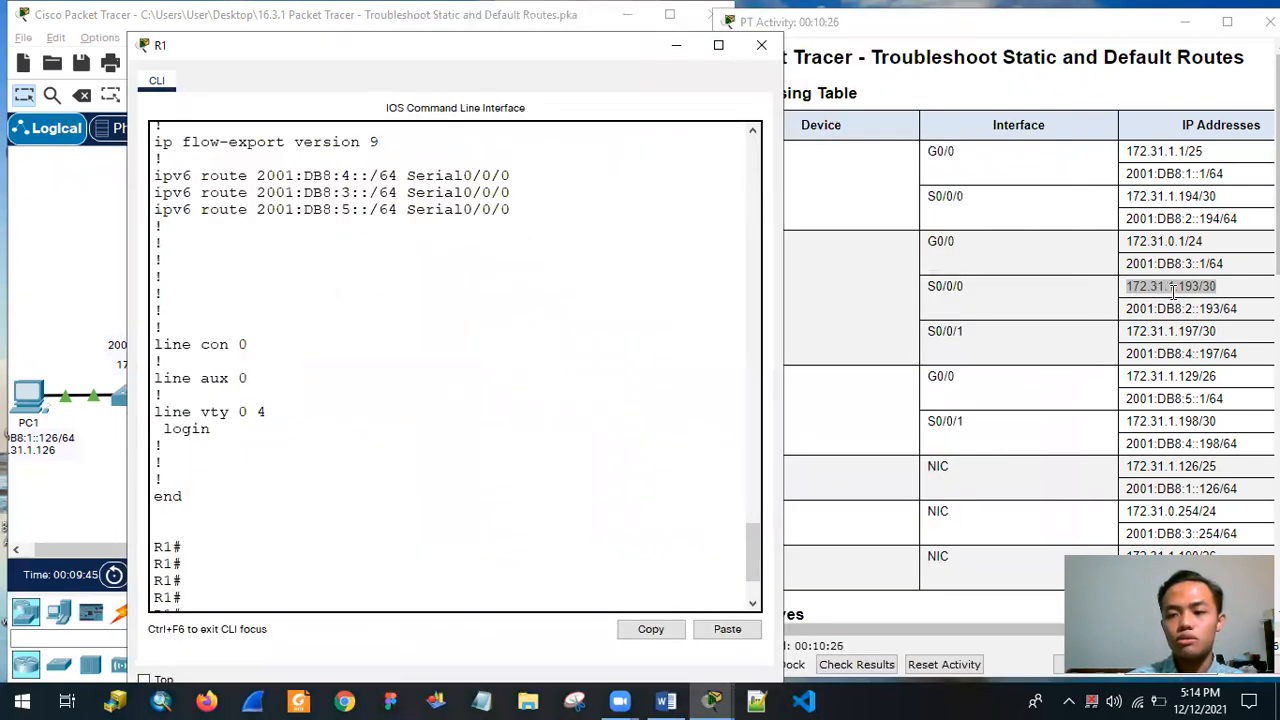
drag(400, 52, 768, 39)
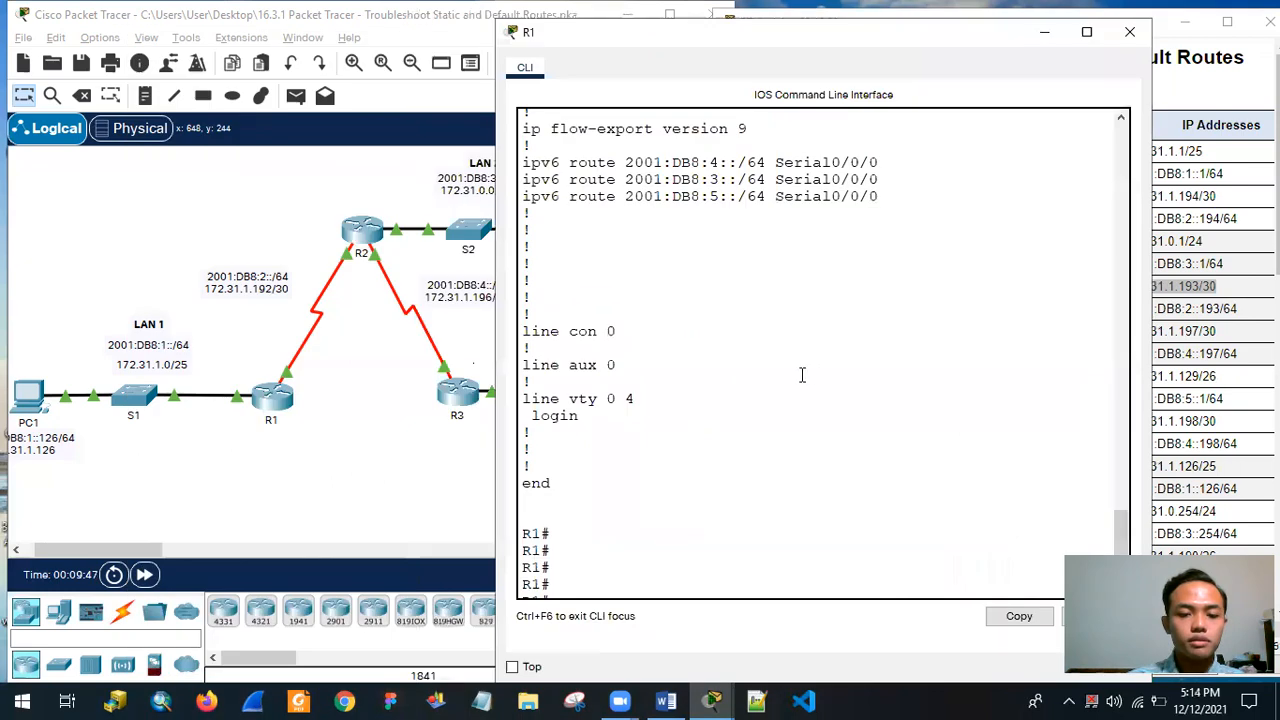
Exit global configuration mode and return to R1's privileged prompt.
key(ctrl+v)
text(exit)
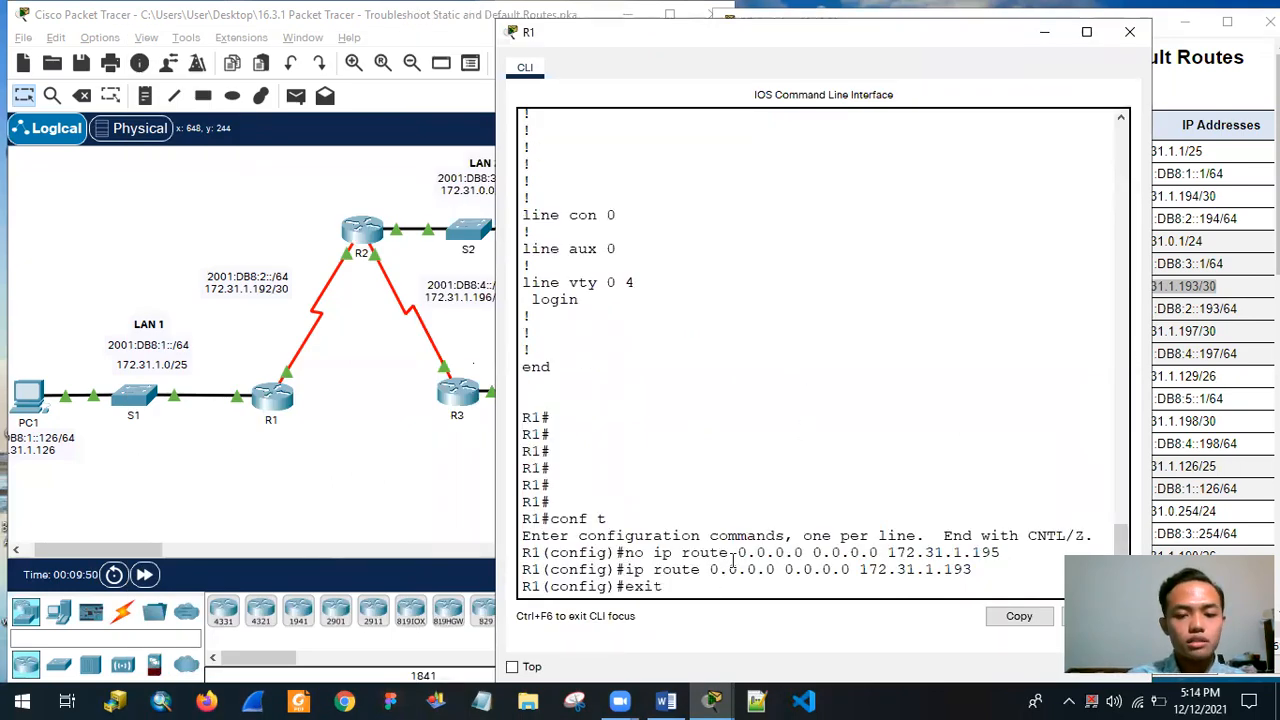
key(Return)
key(Return)
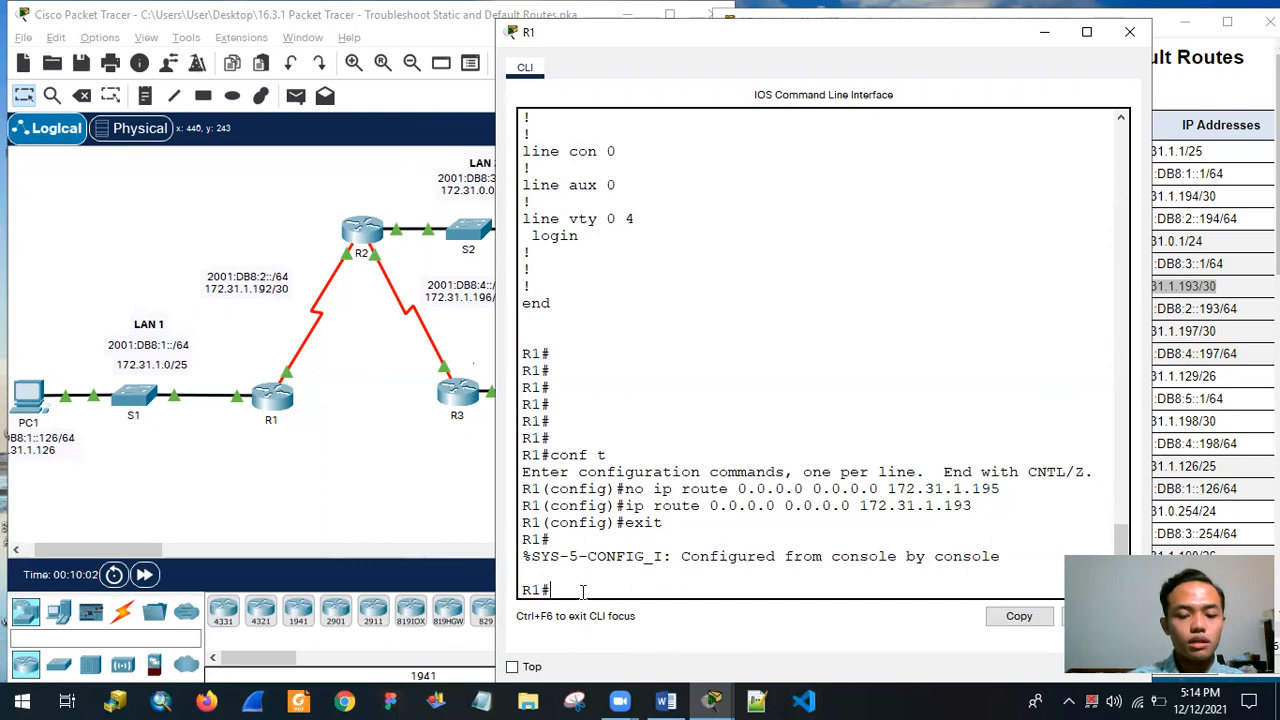
Display R1's IPv4 routing table with show ip route and check the static default route entry.
text(io)
text(p)
text( route)
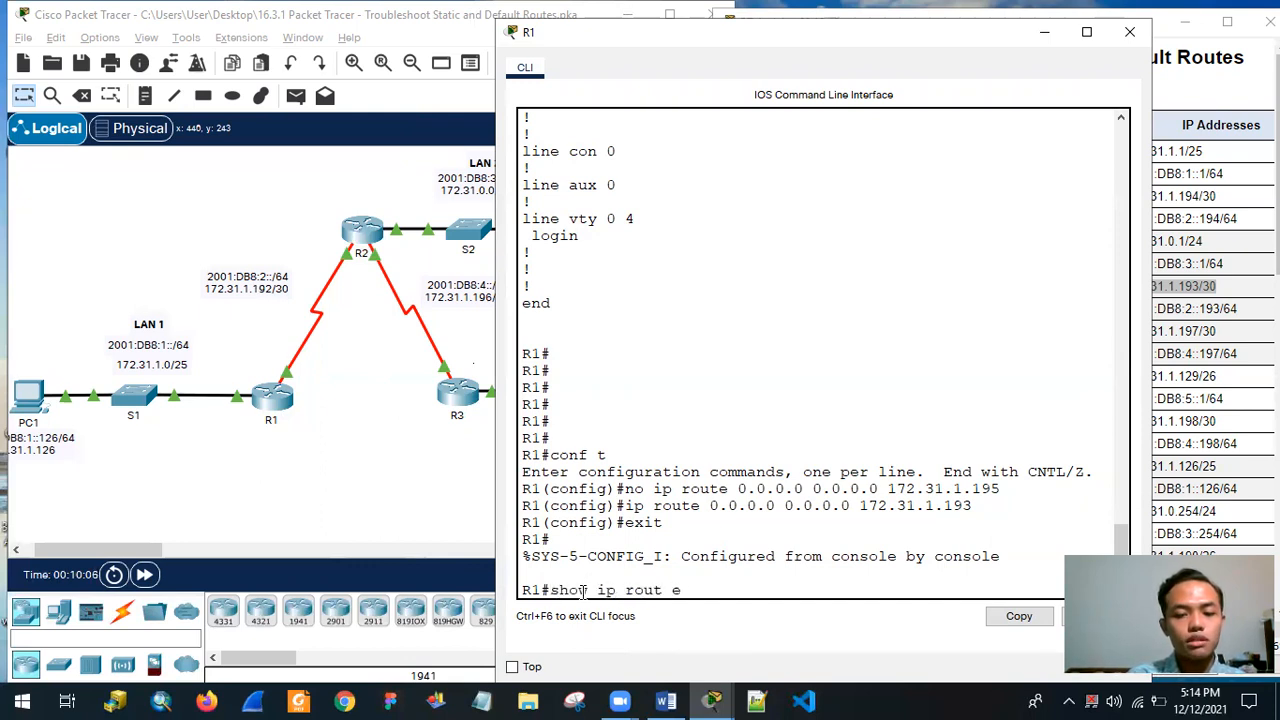
key(Return)
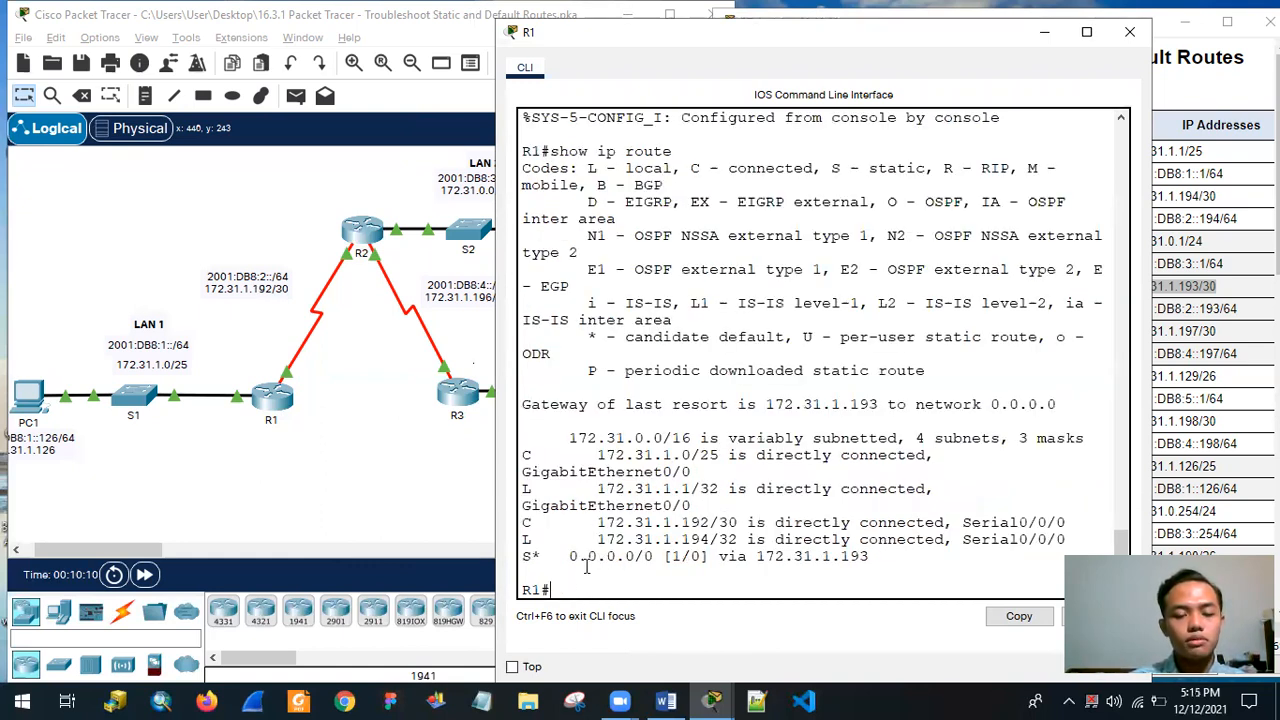
drag(522, 558, 813, 558)
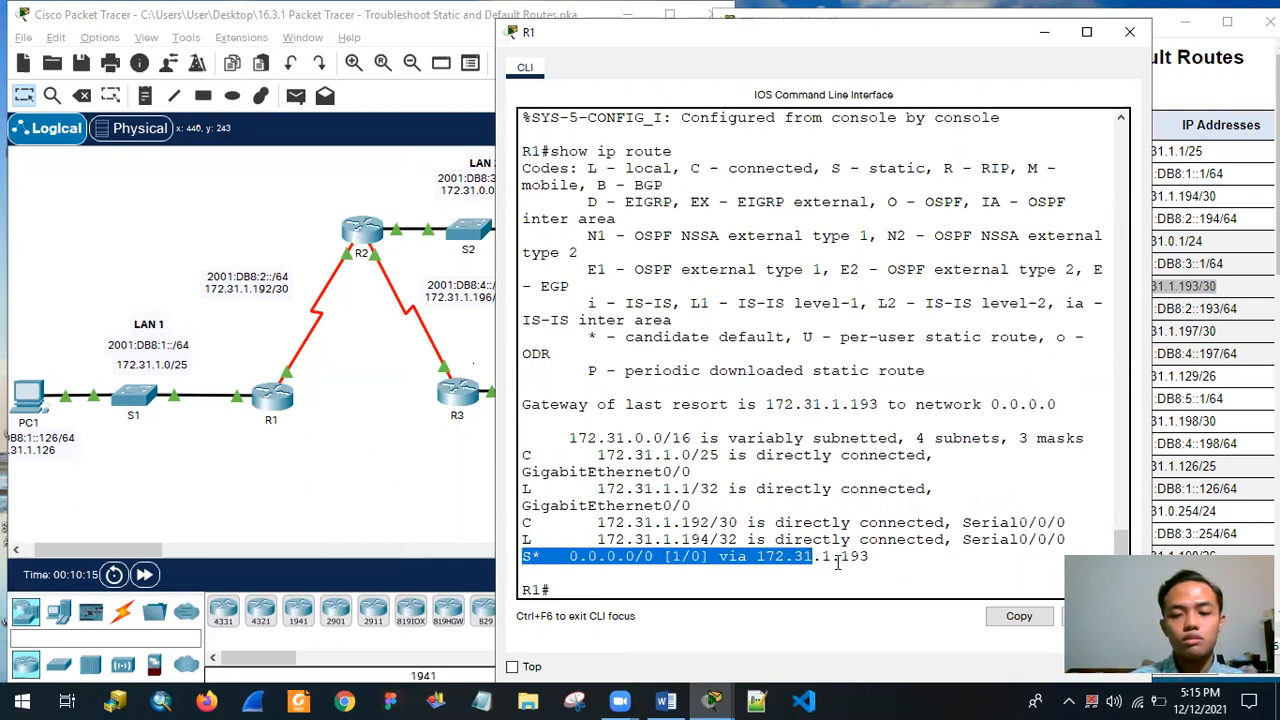
drag(895, 558, 551, 558)
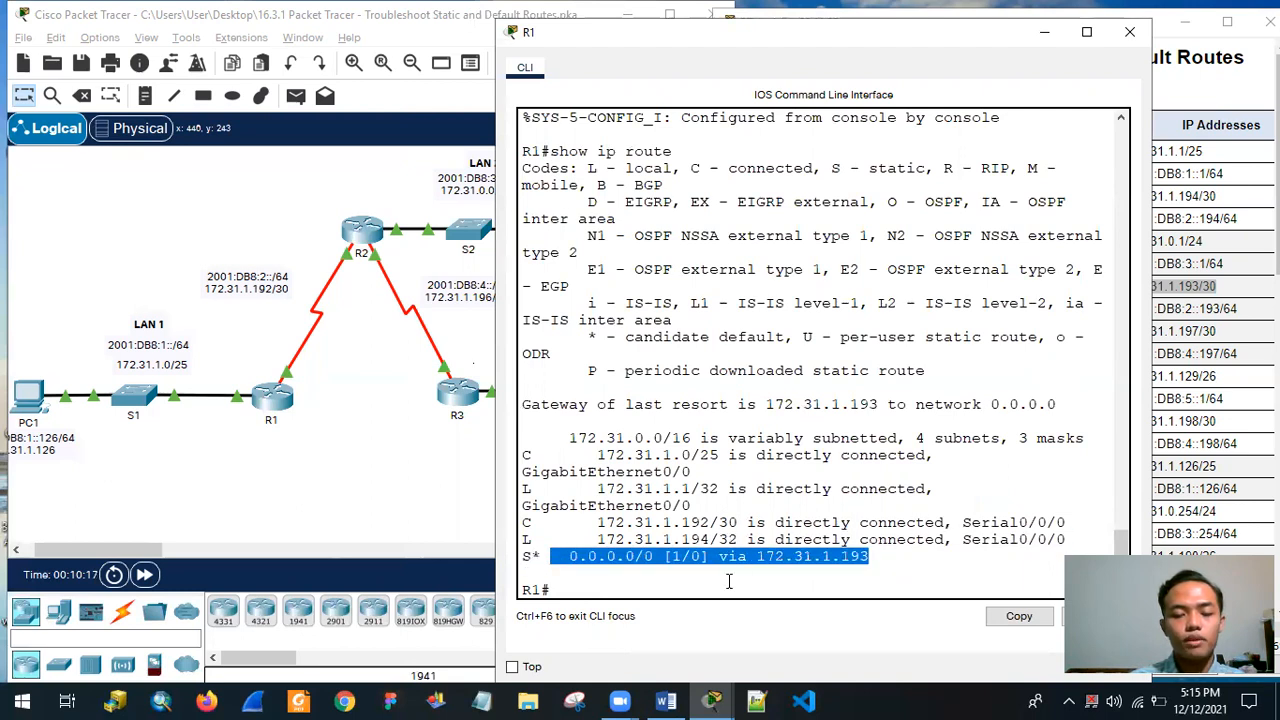
Display R1's full IPv6 routing table with show ipv6 route.
click(700, 594)
text(show ipv6)
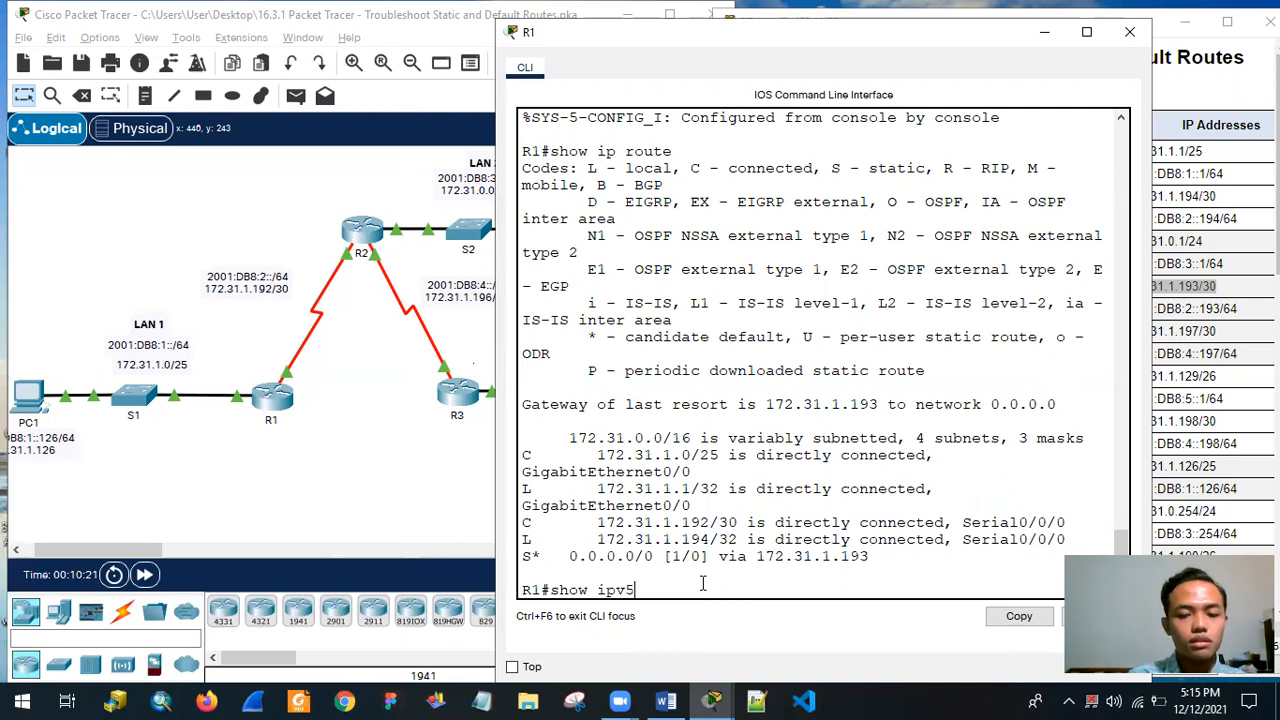
text( route)
key(Return)
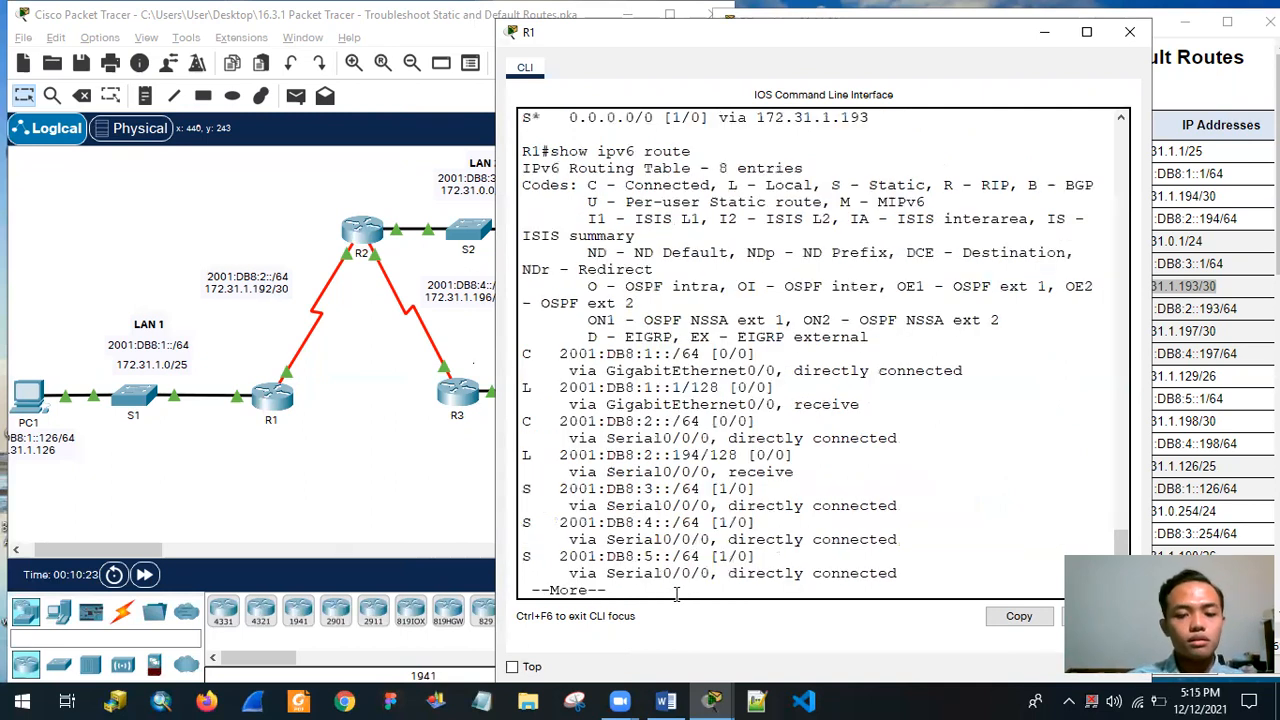
key(space)
key(Return)
key(Return)
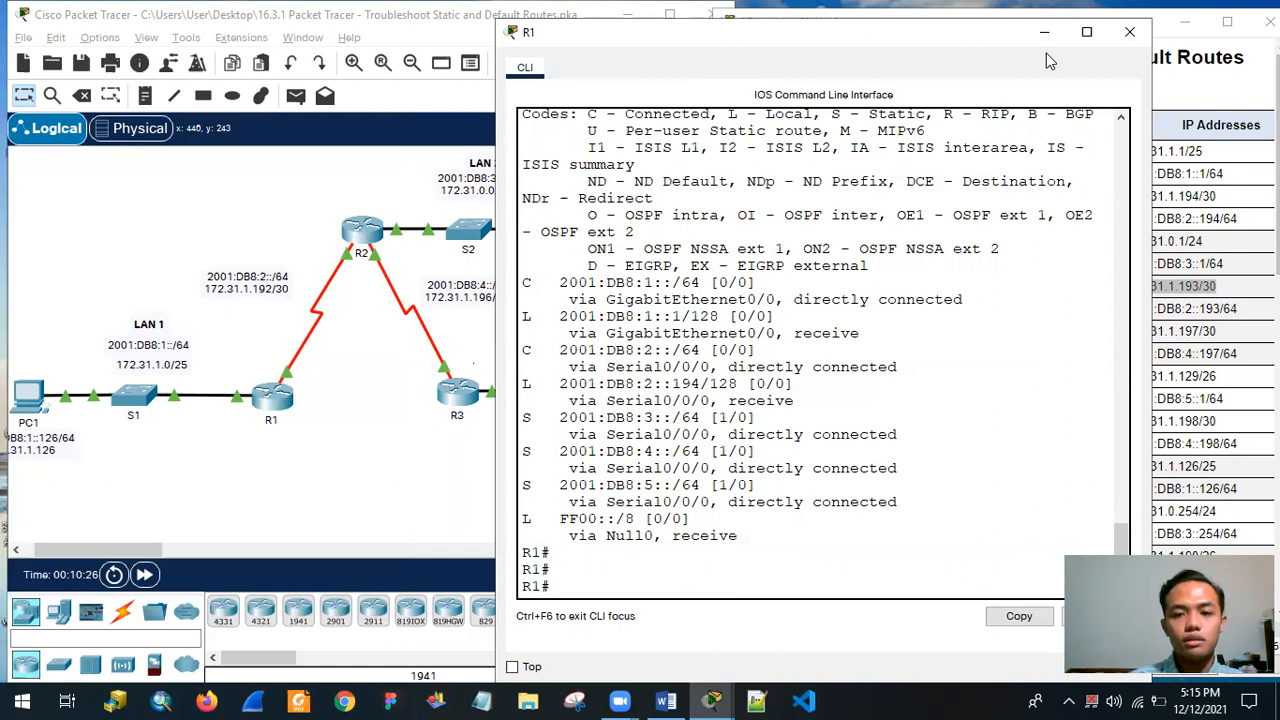
Arrange R1's CLI and a resized PT Activity window side by side so the full Addressing Table columns can be read.
key(super+Left)
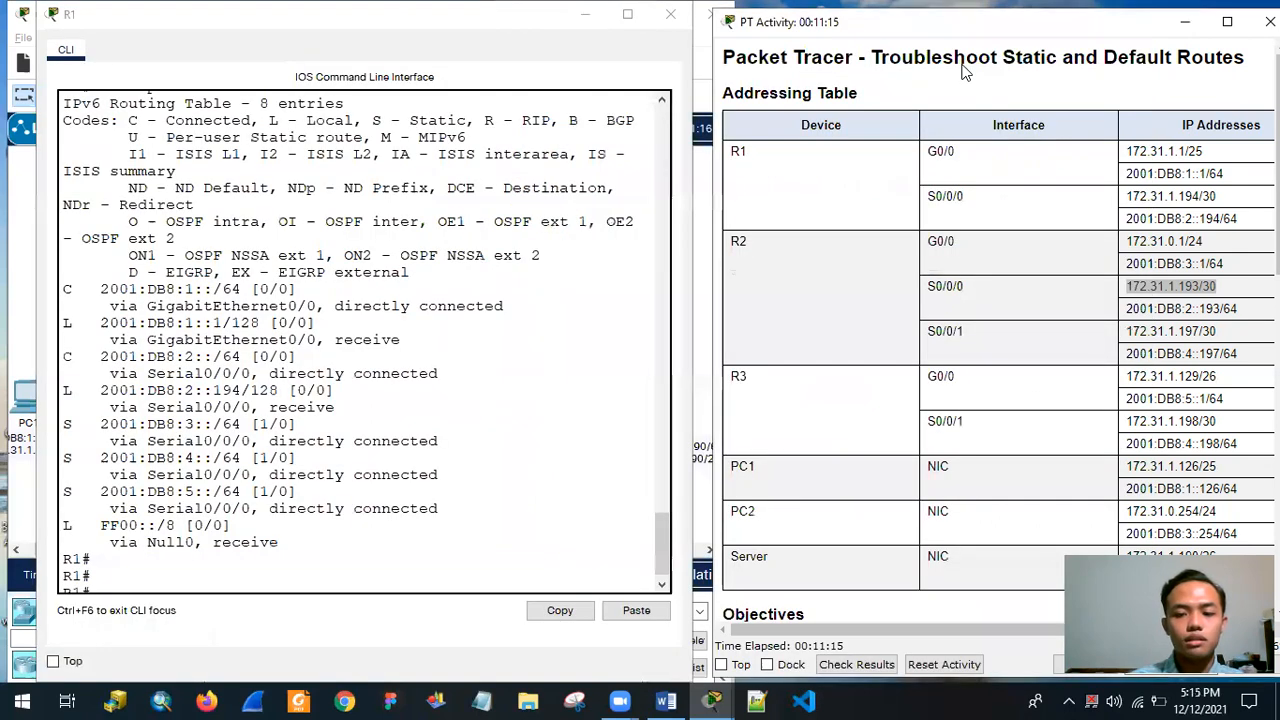
key(super+Up)
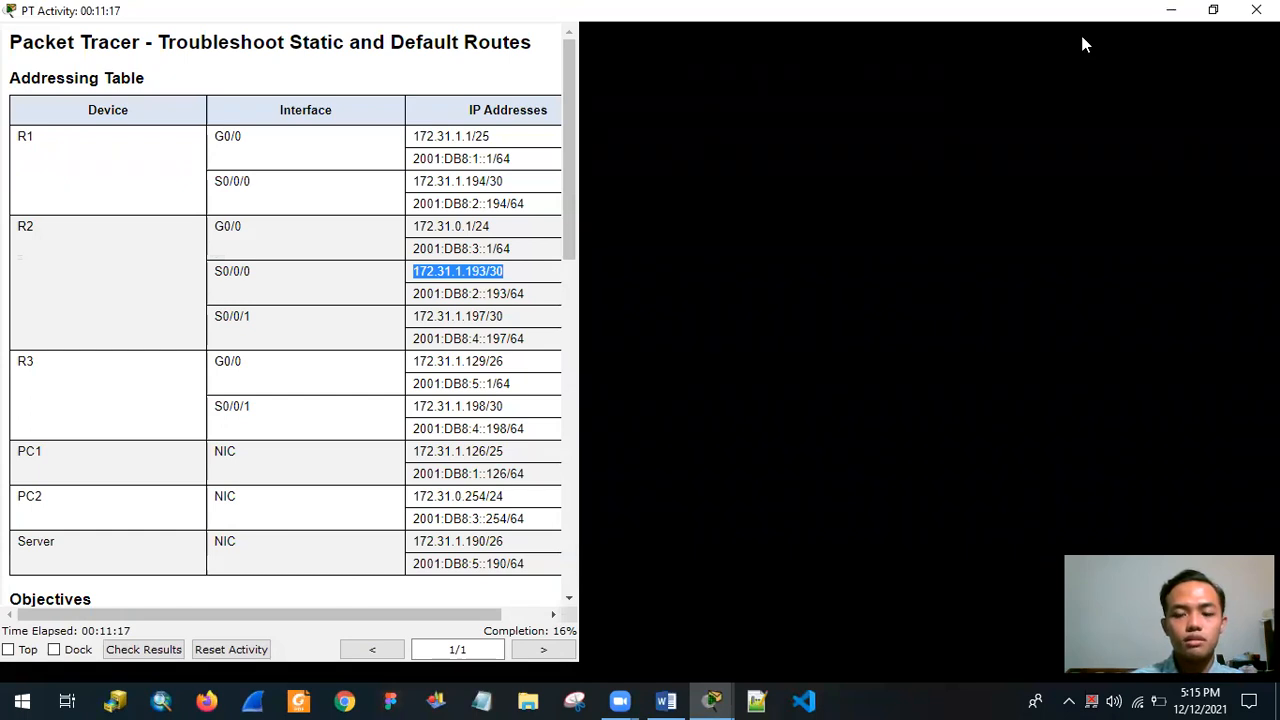
drag(1056, 11, 886, 16)
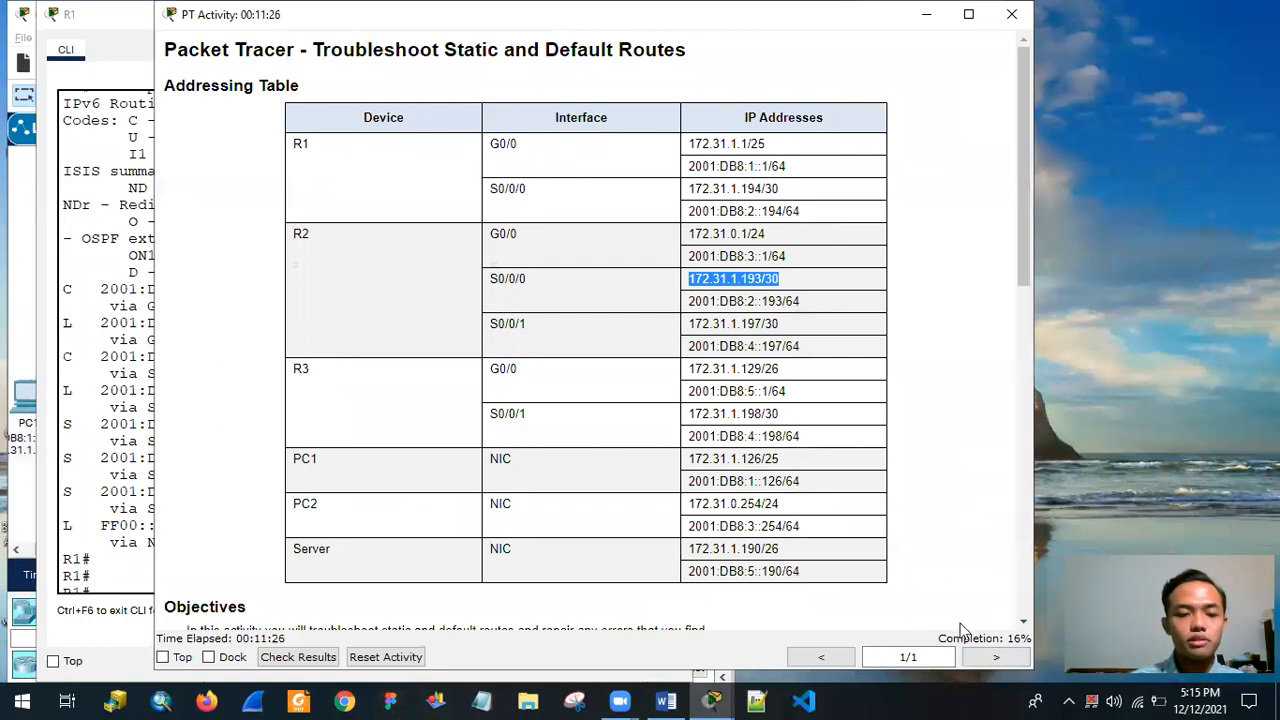
drag(829, 670, 851, 77)
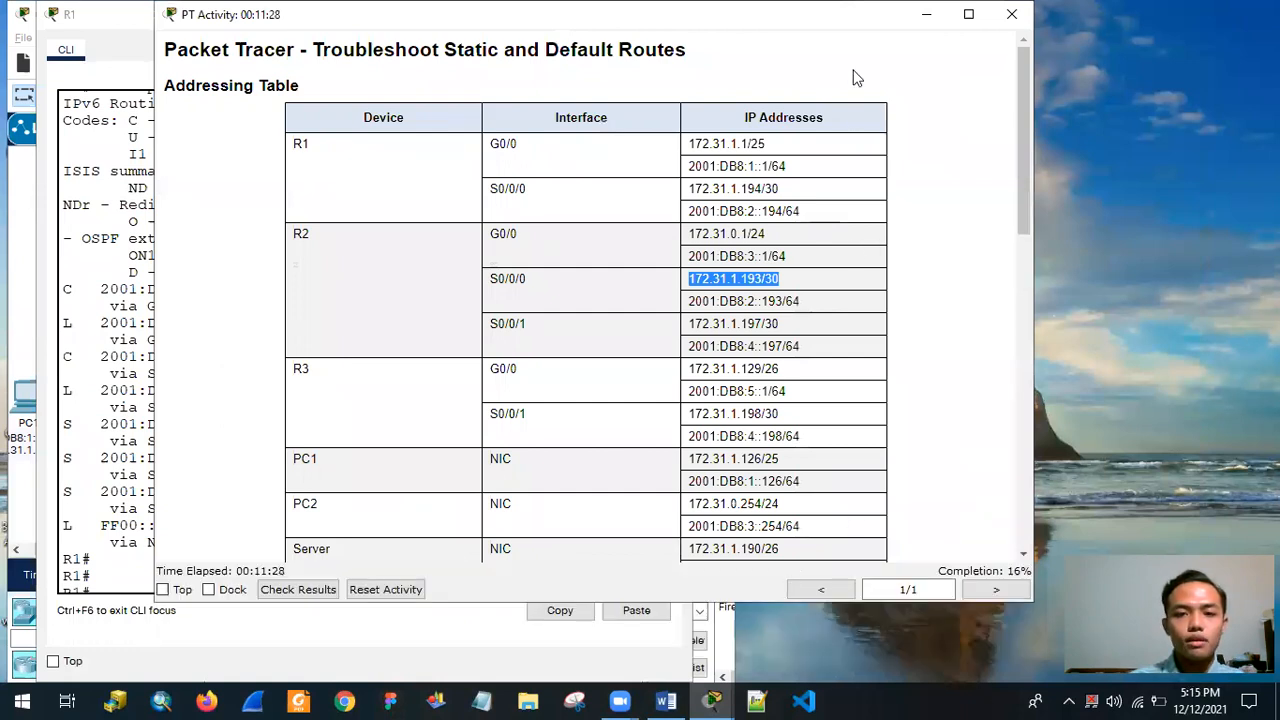
drag(838, 16, 1245, 16)
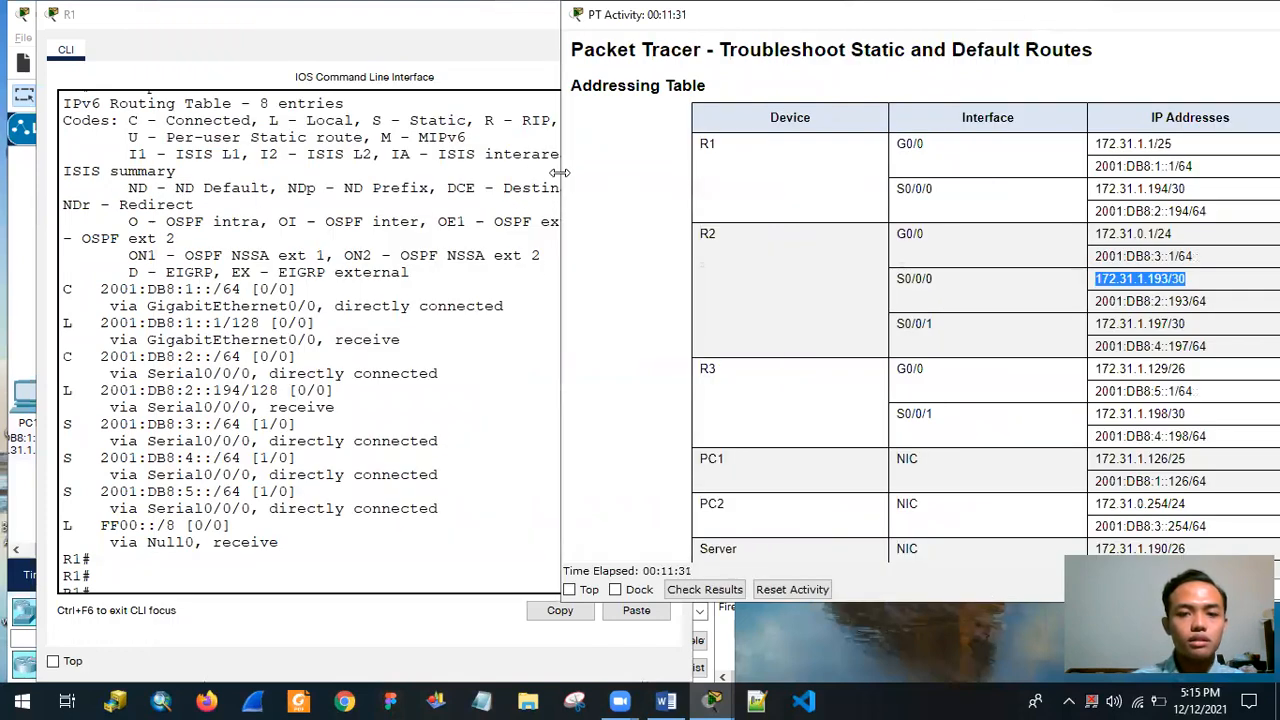
drag(561, 165, 696, 165)
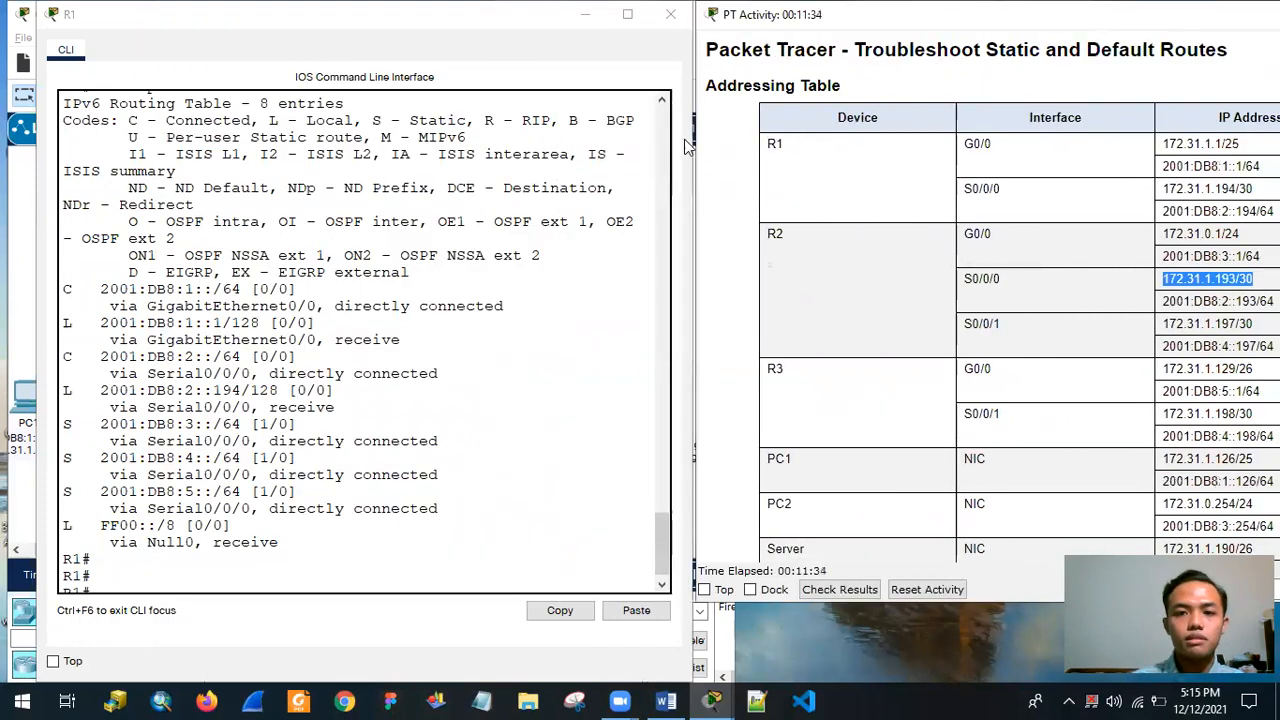
click(118, 14)
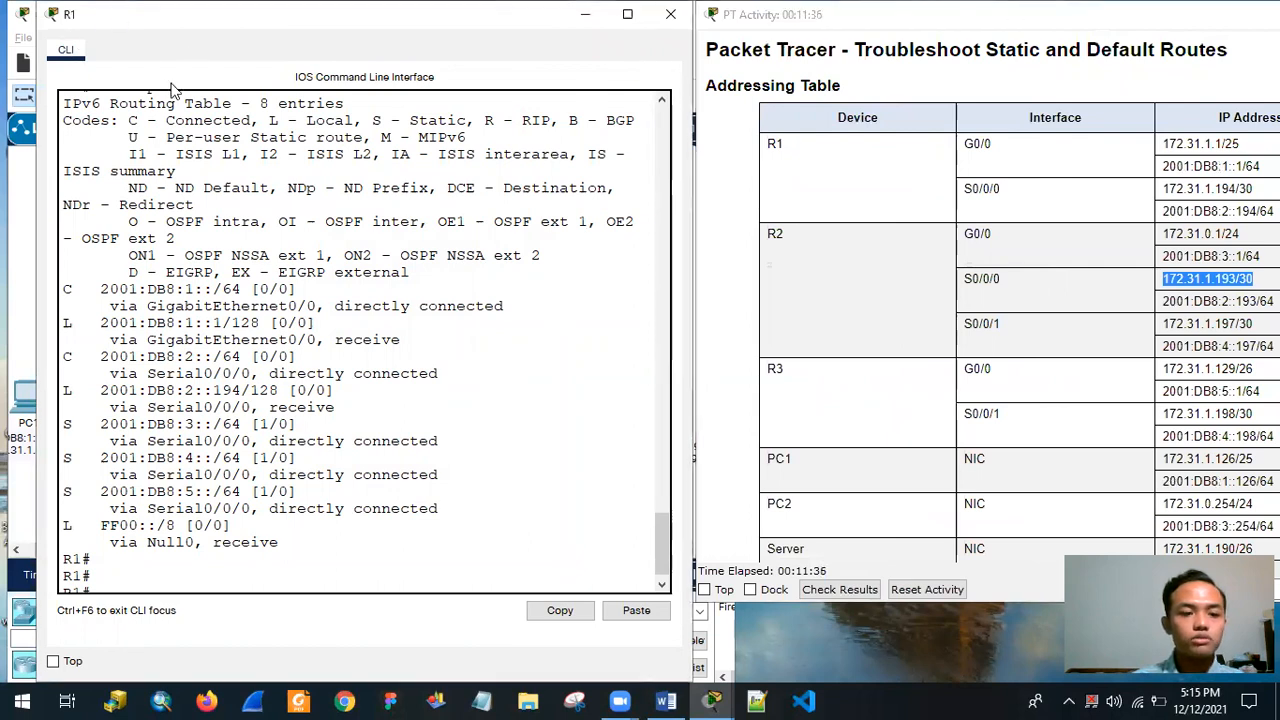
Exit R1's privileged console session and close its CLI window to get back to the topology.
drag(134, 19, 172, 91)
click(320, 641)
key(Return)
text(exit)
key(Return)
key(Return)
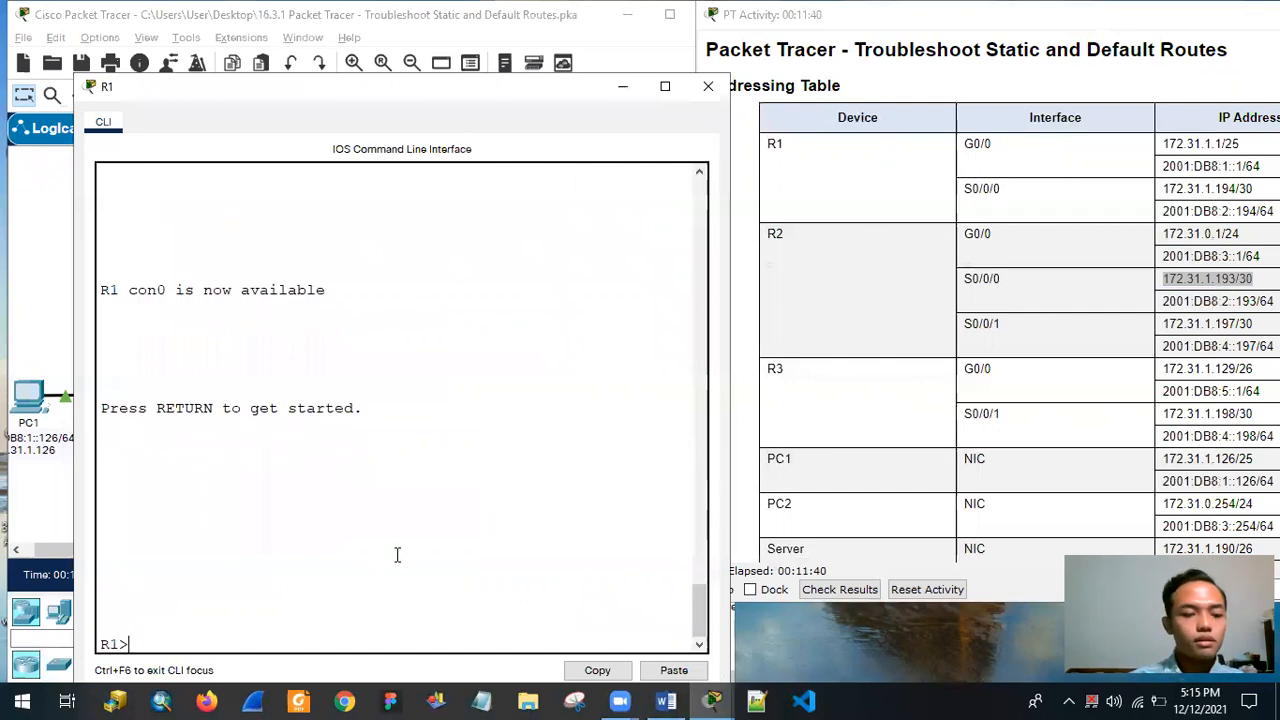
click(704, 88)
click(645, 87)
click(710, 87)
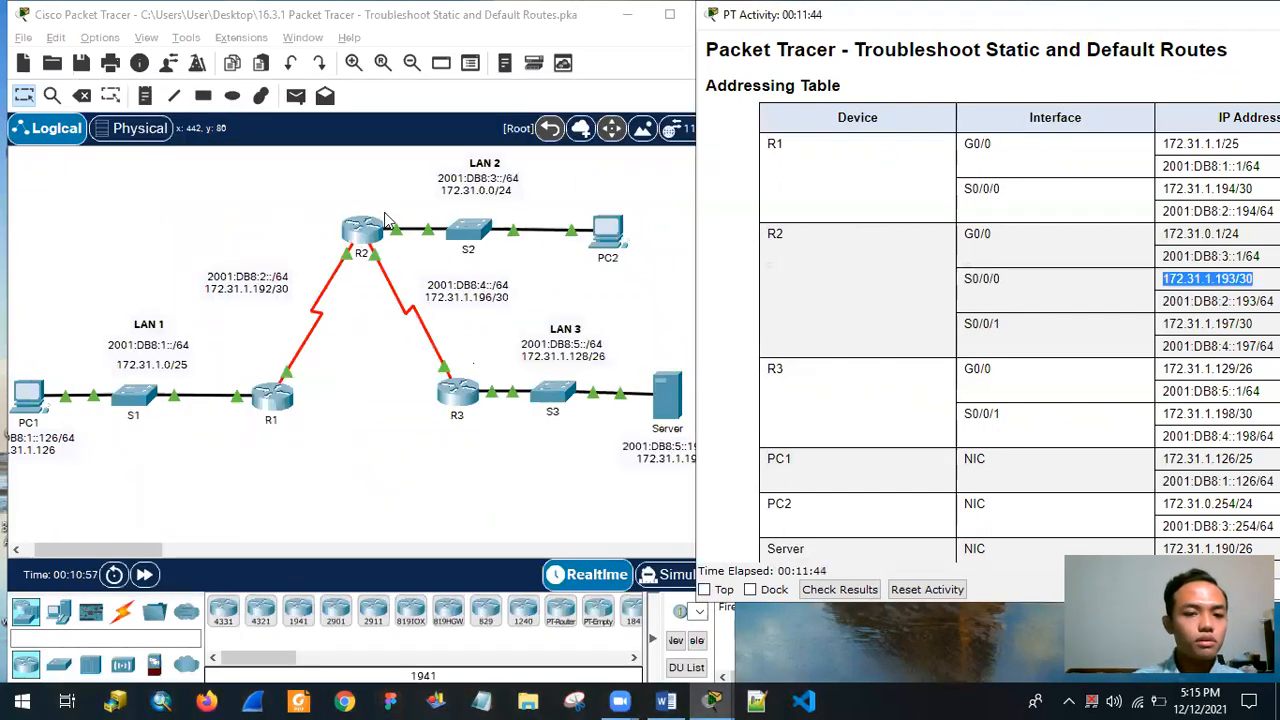
Open router R2's CLI and enter privileged EXEC mode with enable.
click(362, 232)
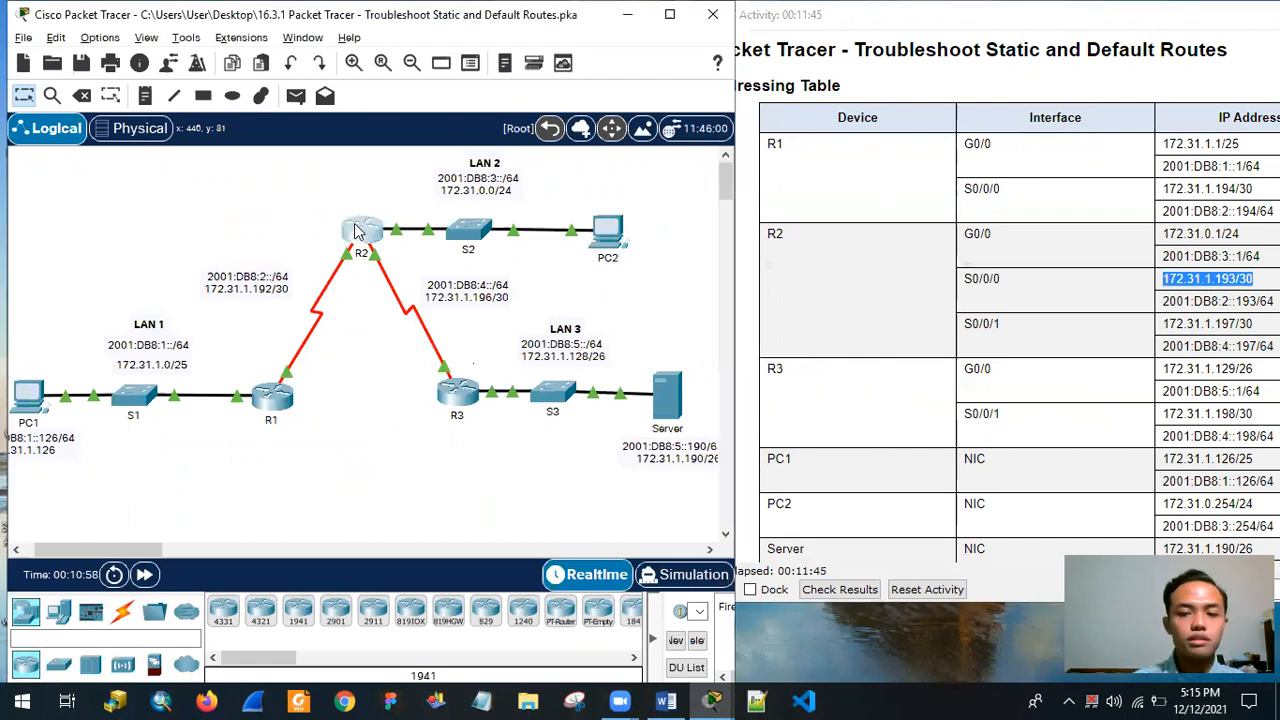
click(362, 232)
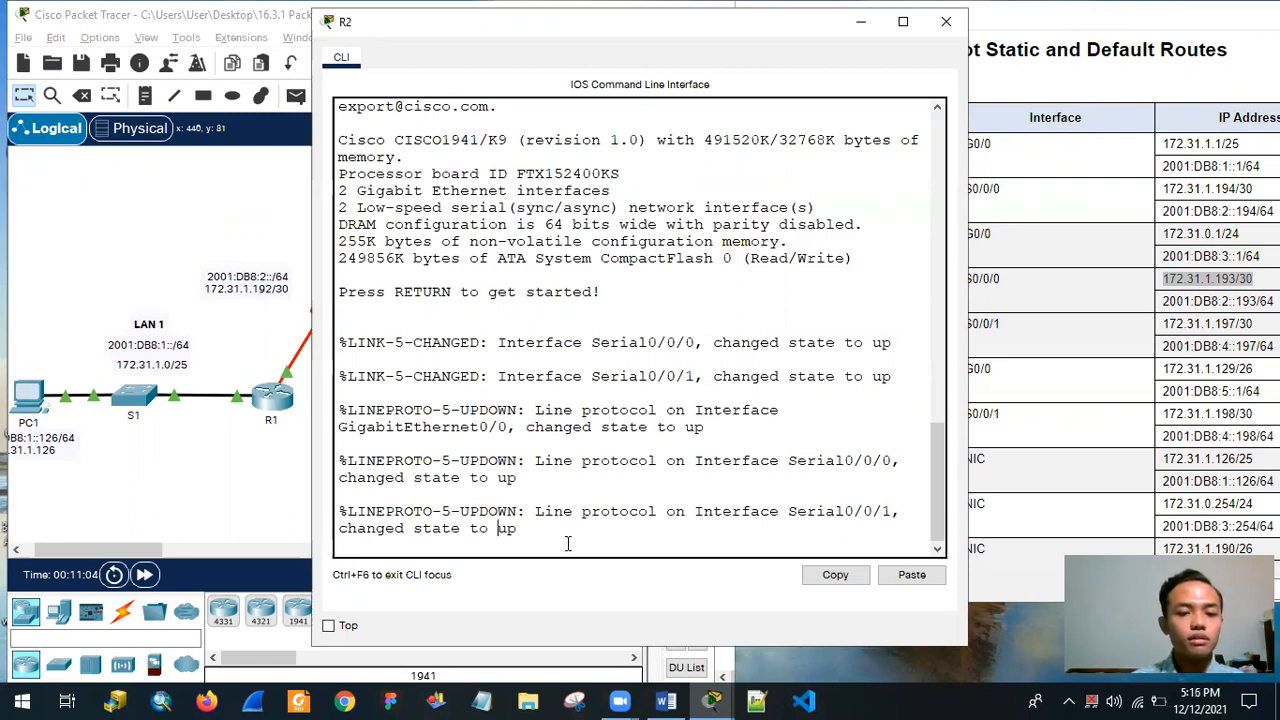
key(Return)
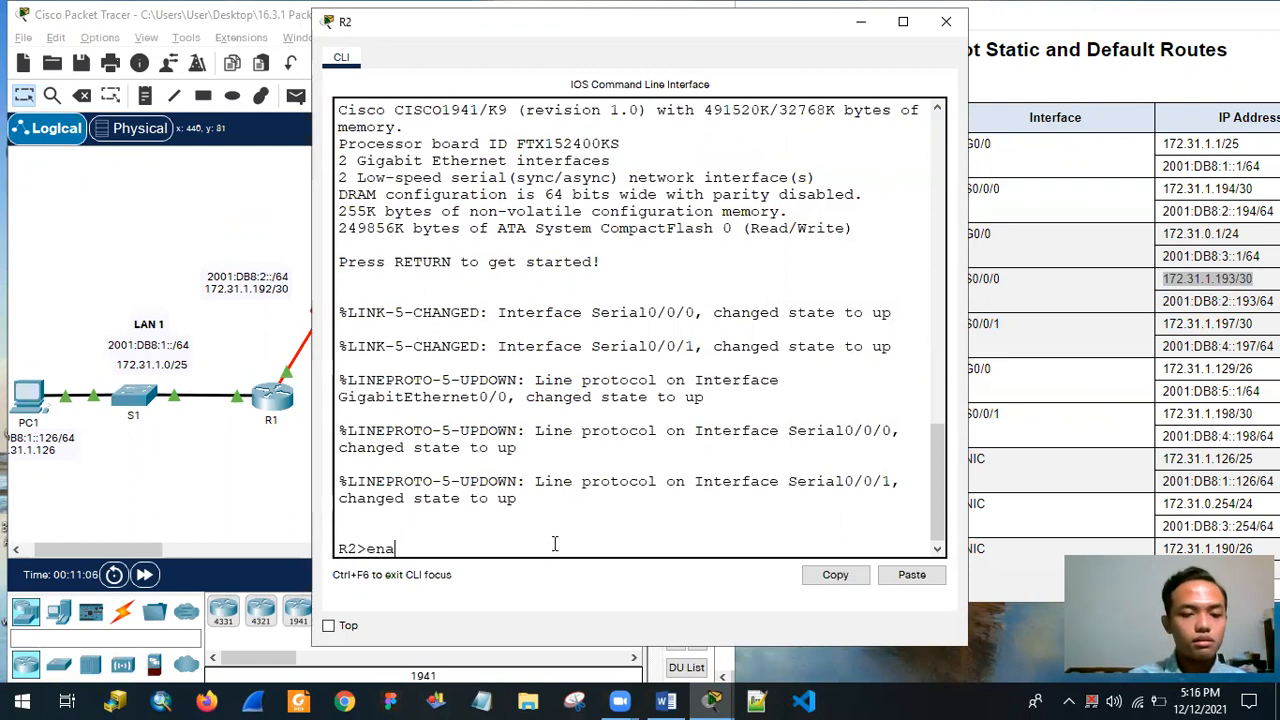
key(Return)
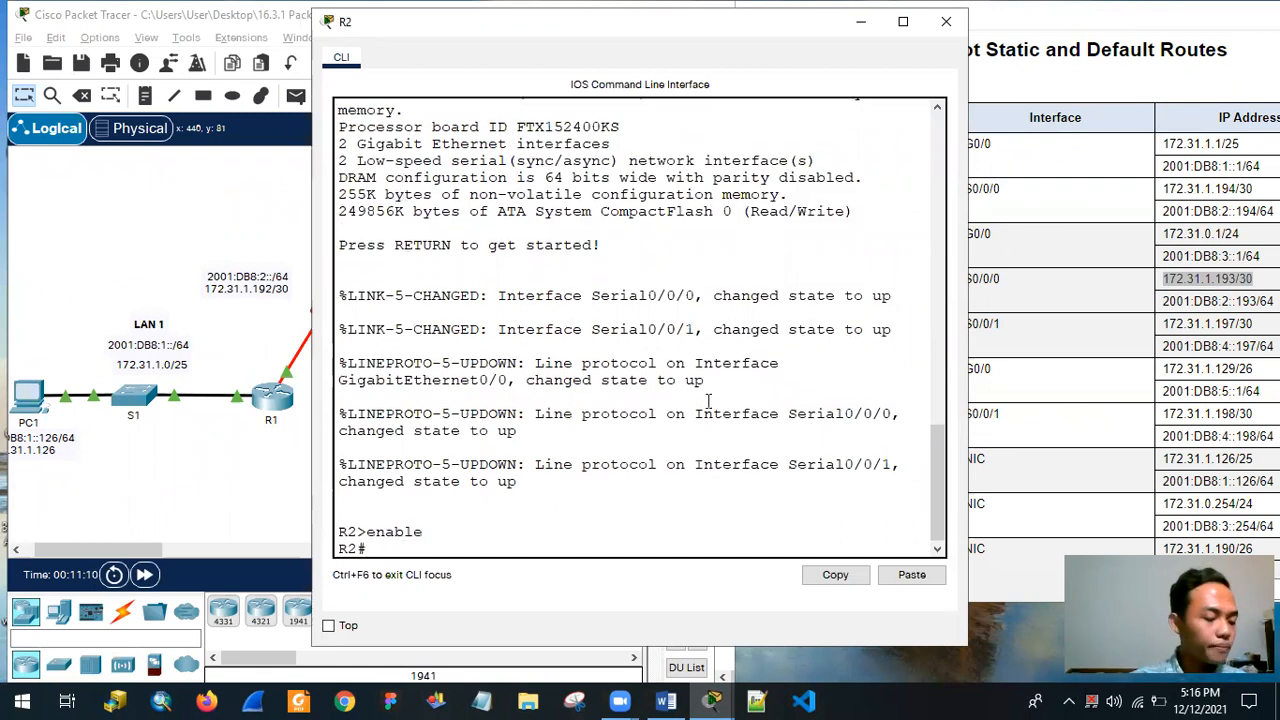
Display R2's IPv4 routing table with show ip route.
text(show ip)
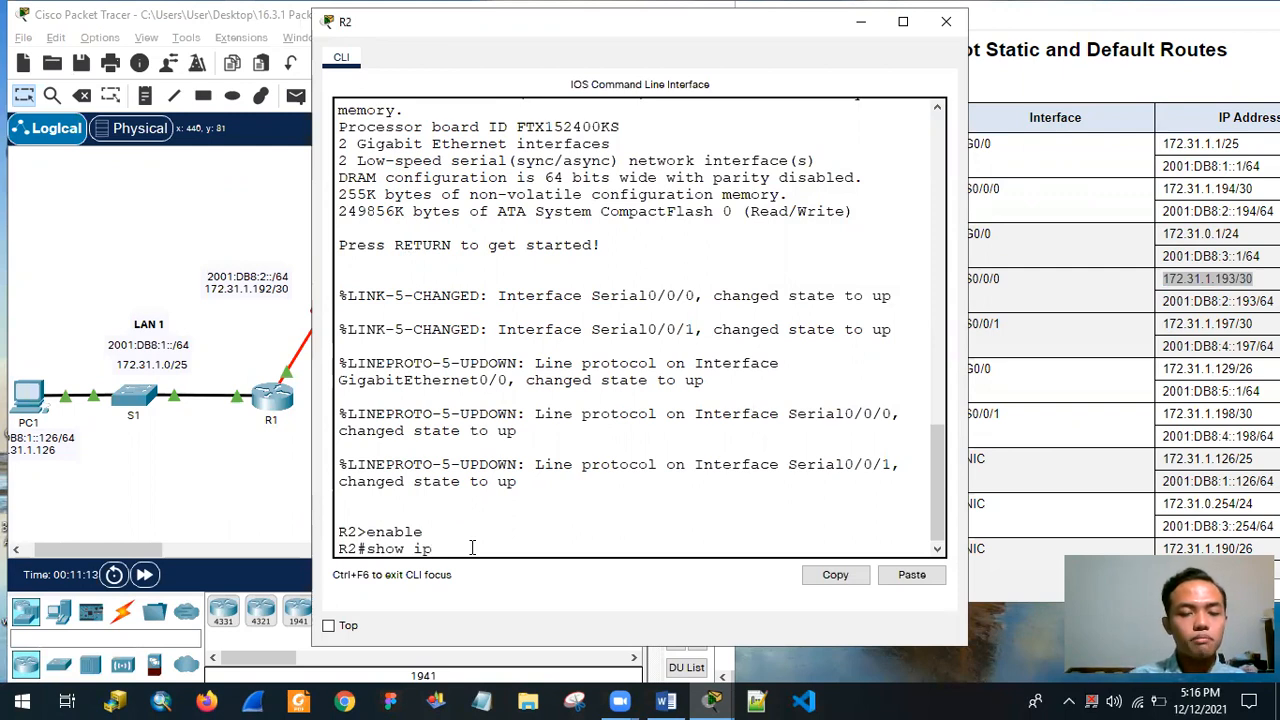
text( route)
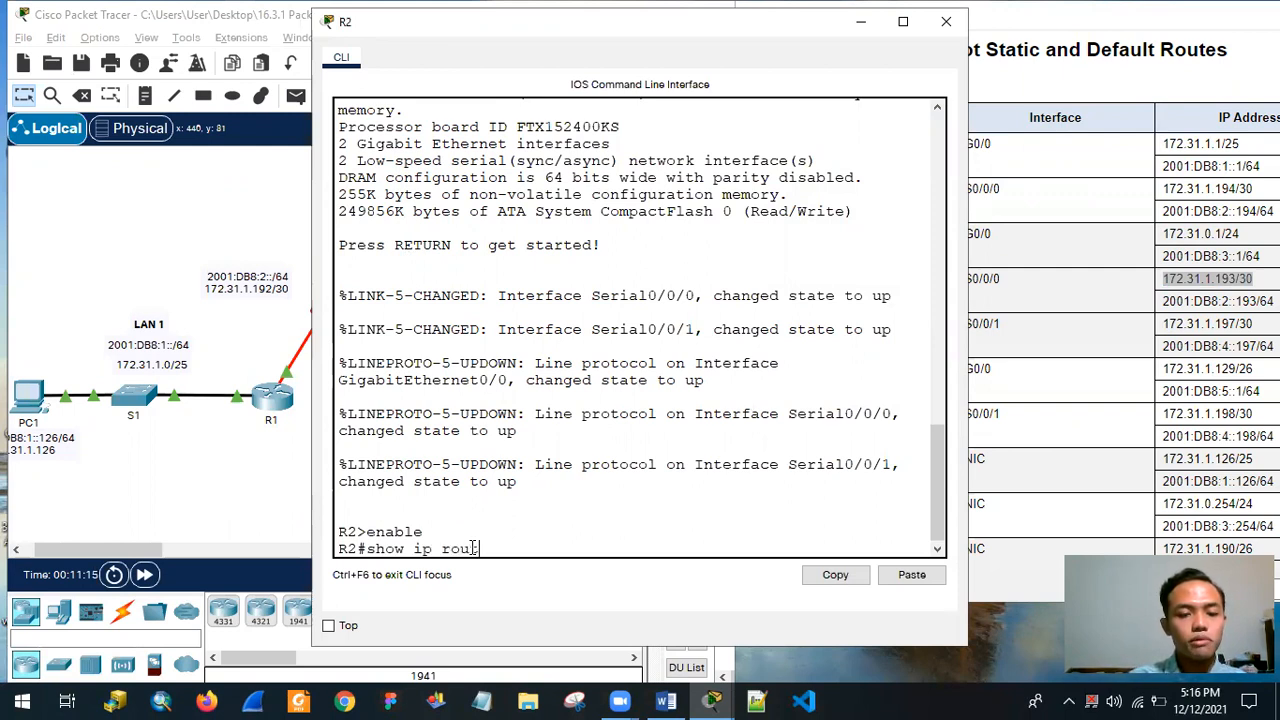
key(Return)
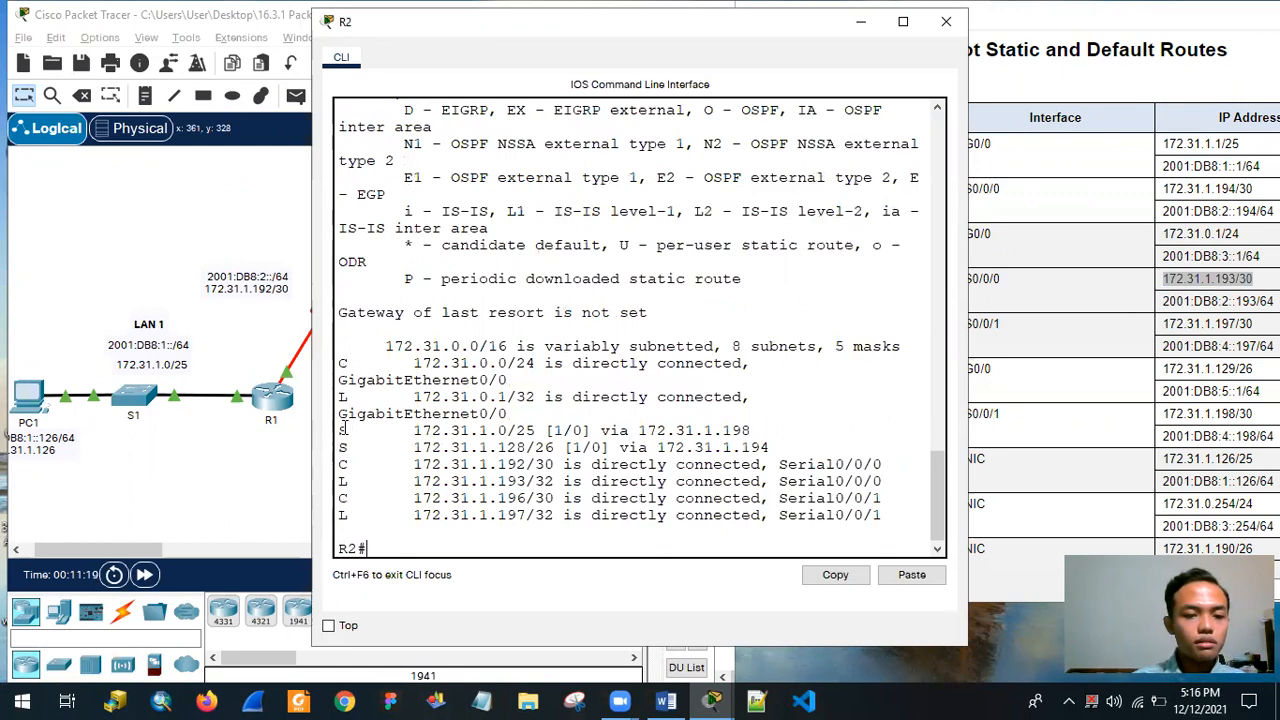
Examine the destination networks and next-hop addresses of the two static routes in R2's IPv4 routing table.
drag(341, 430, 840, 445)
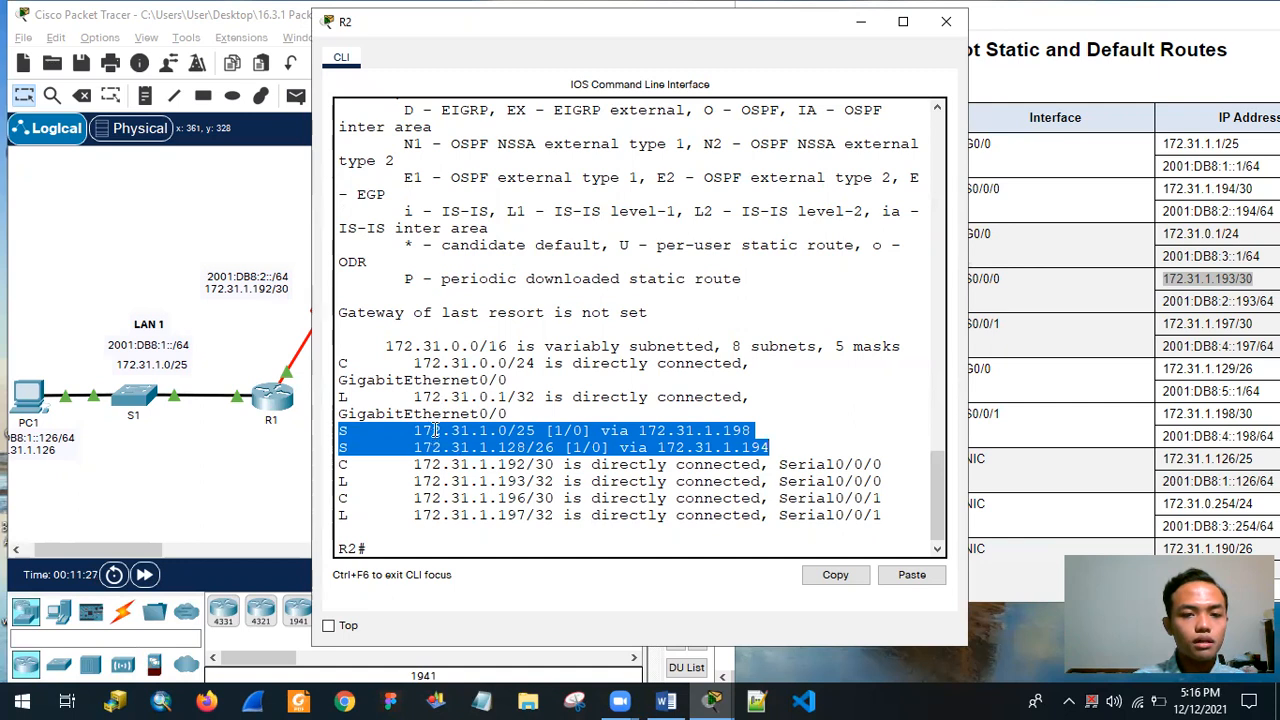
click(461, 427)
drag(338, 430, 443, 432)
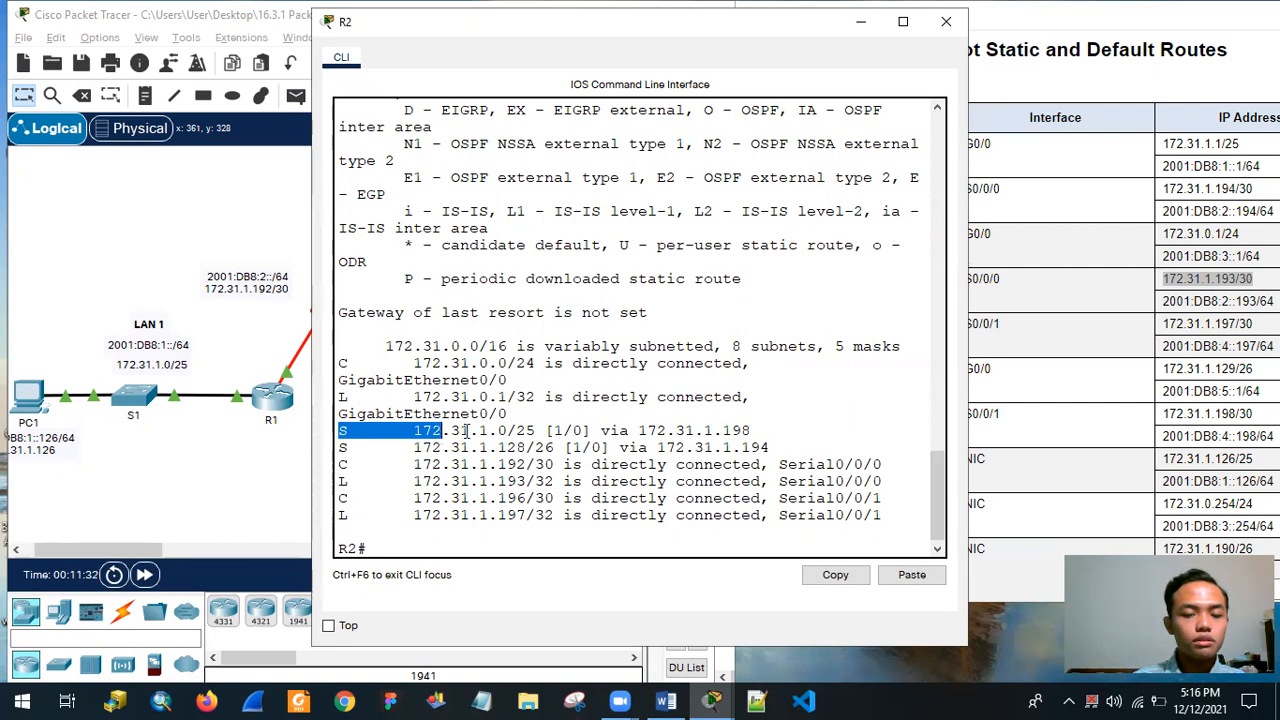
click(466, 430)
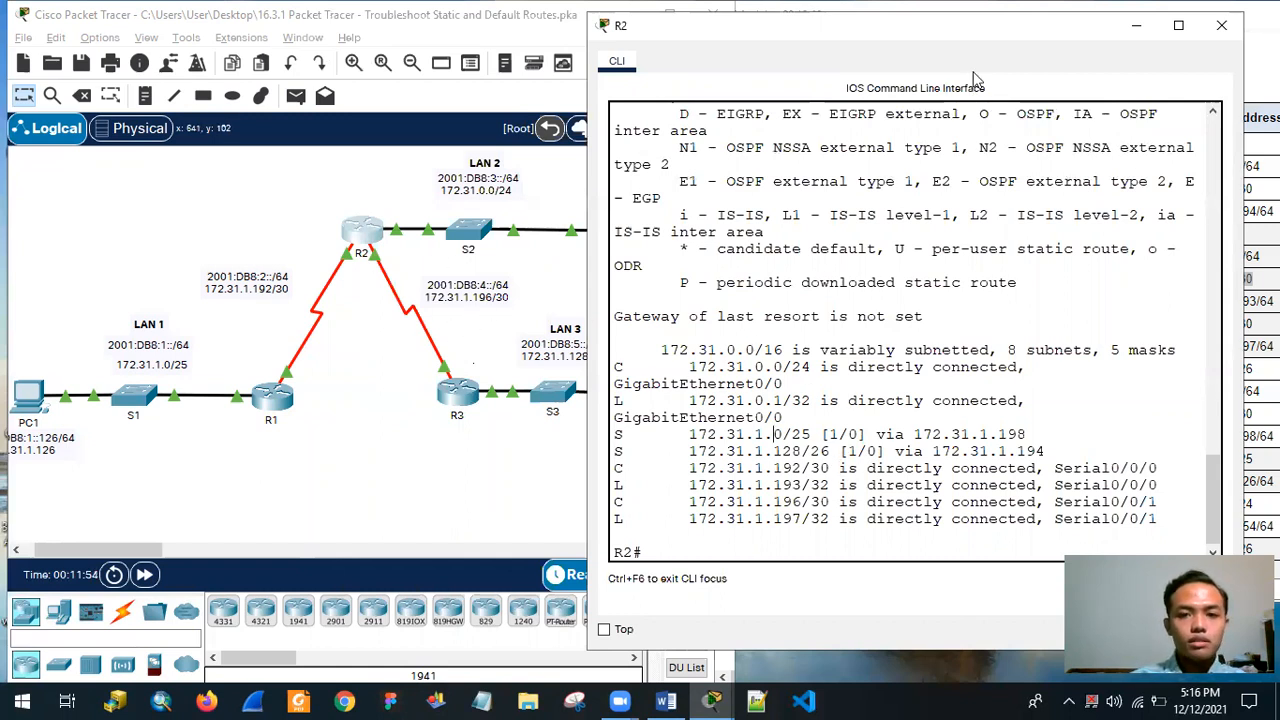
drag(975, 25, 757, 51)
drag(397, 462, 516, 458)
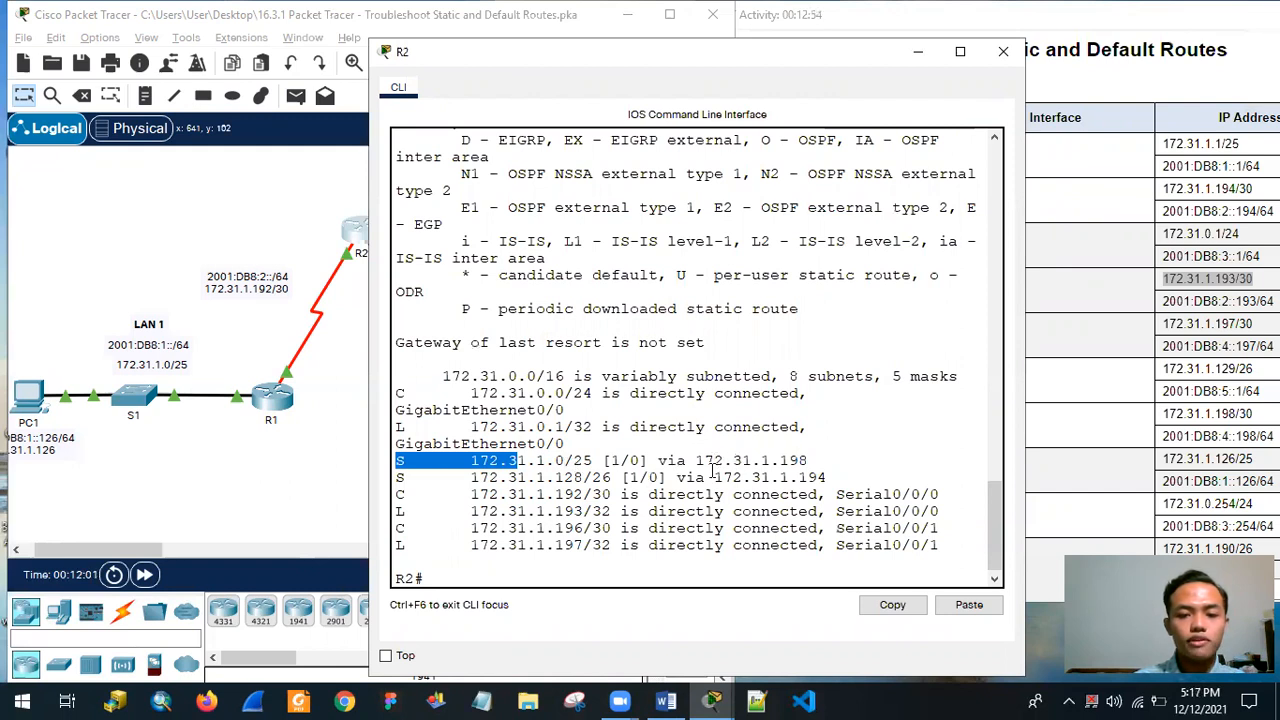
drag(704, 460, 820, 460)
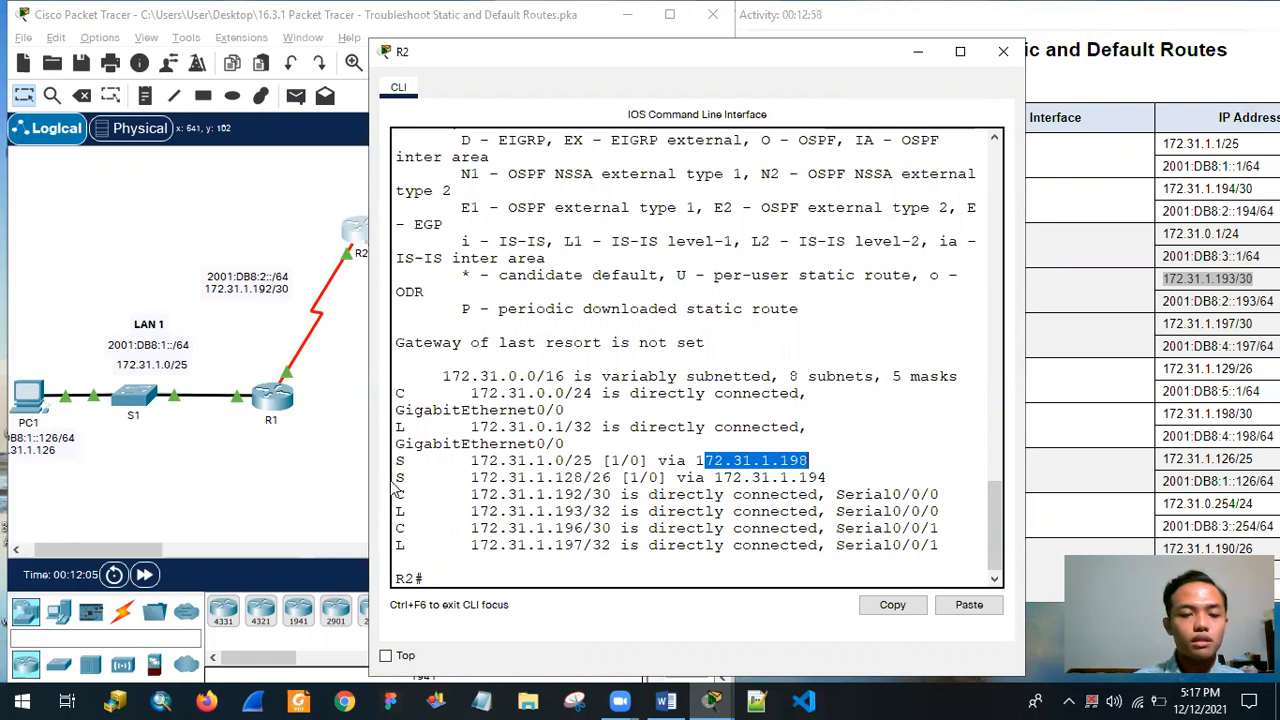
click(405, 478)
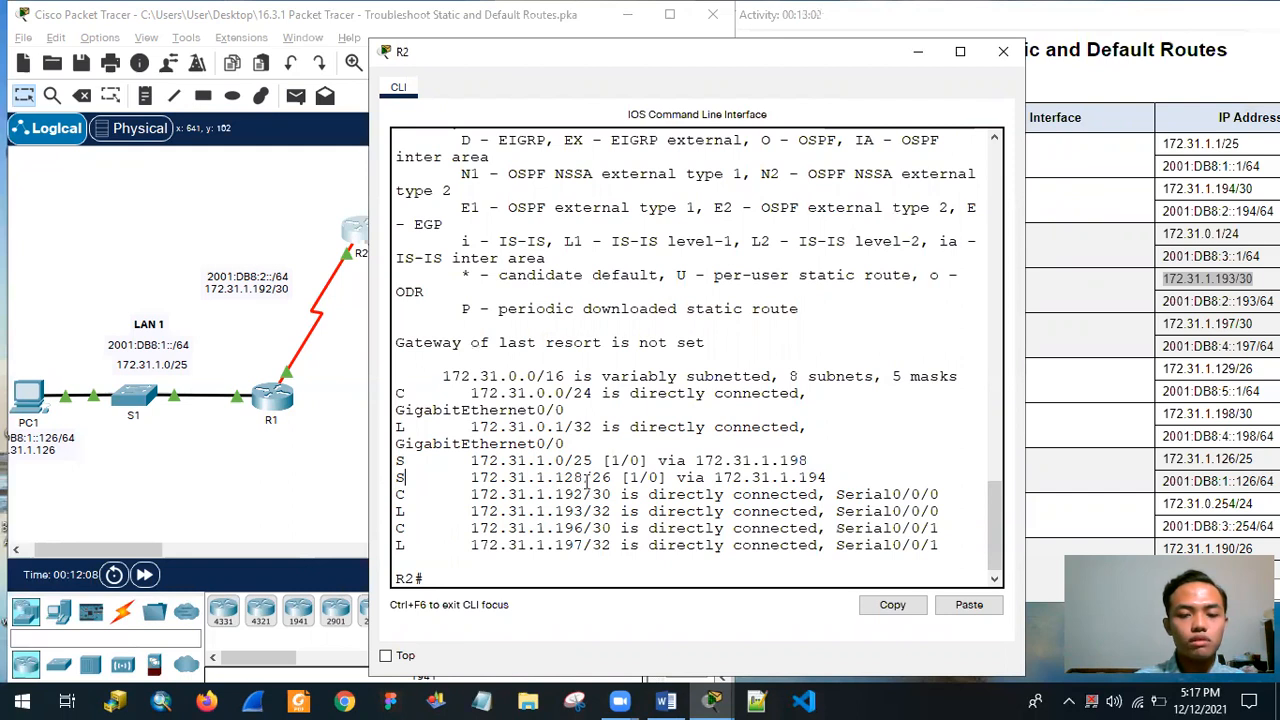
drag(879, 474, 776, 477)
click(787, 477)
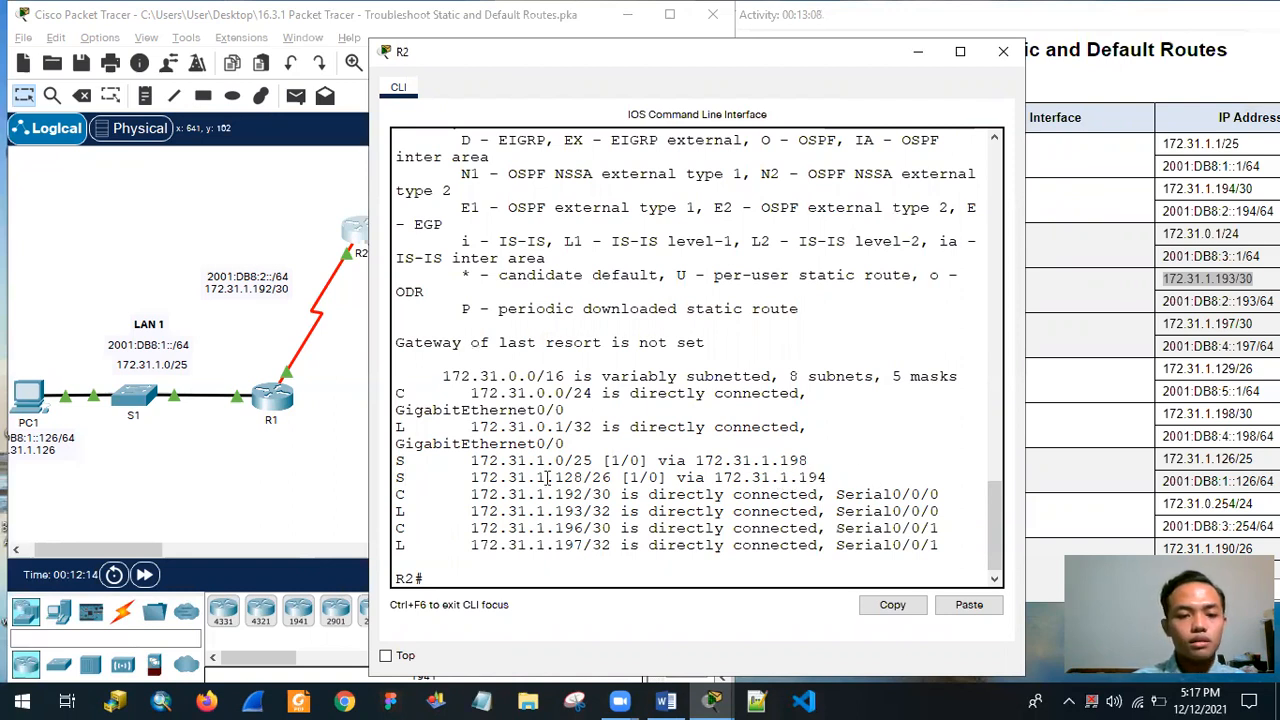
Compare R2's static route to 172.31.1.0/25 and its next hop with LAN 1 in the topology.
drag(845, 50, 911, 24)
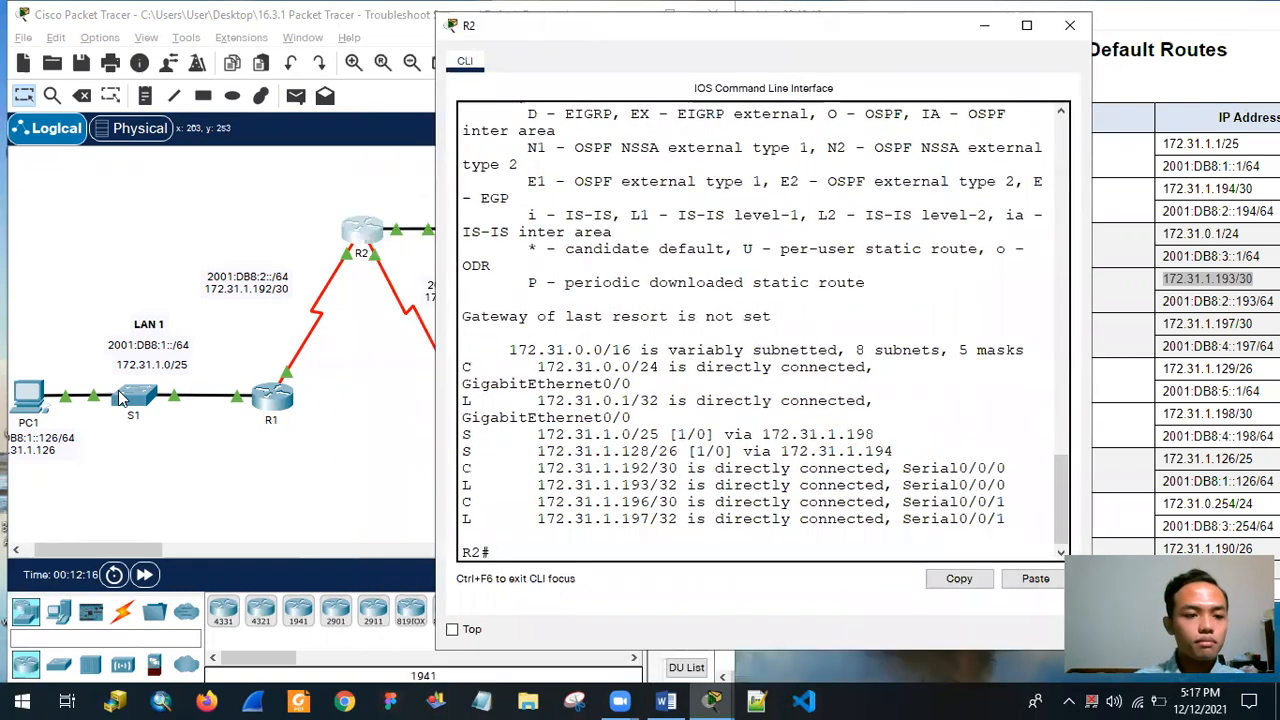
drag(464, 435, 907, 436)
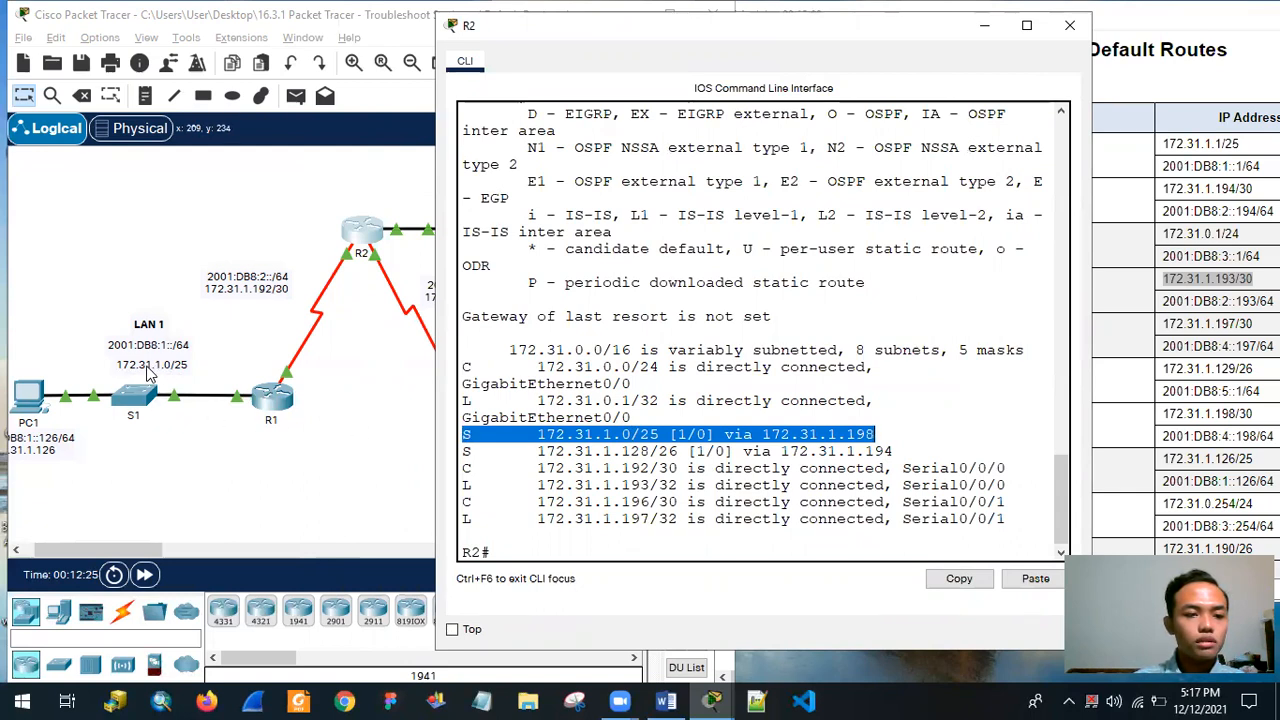
drag(660, 434, 631, 434)
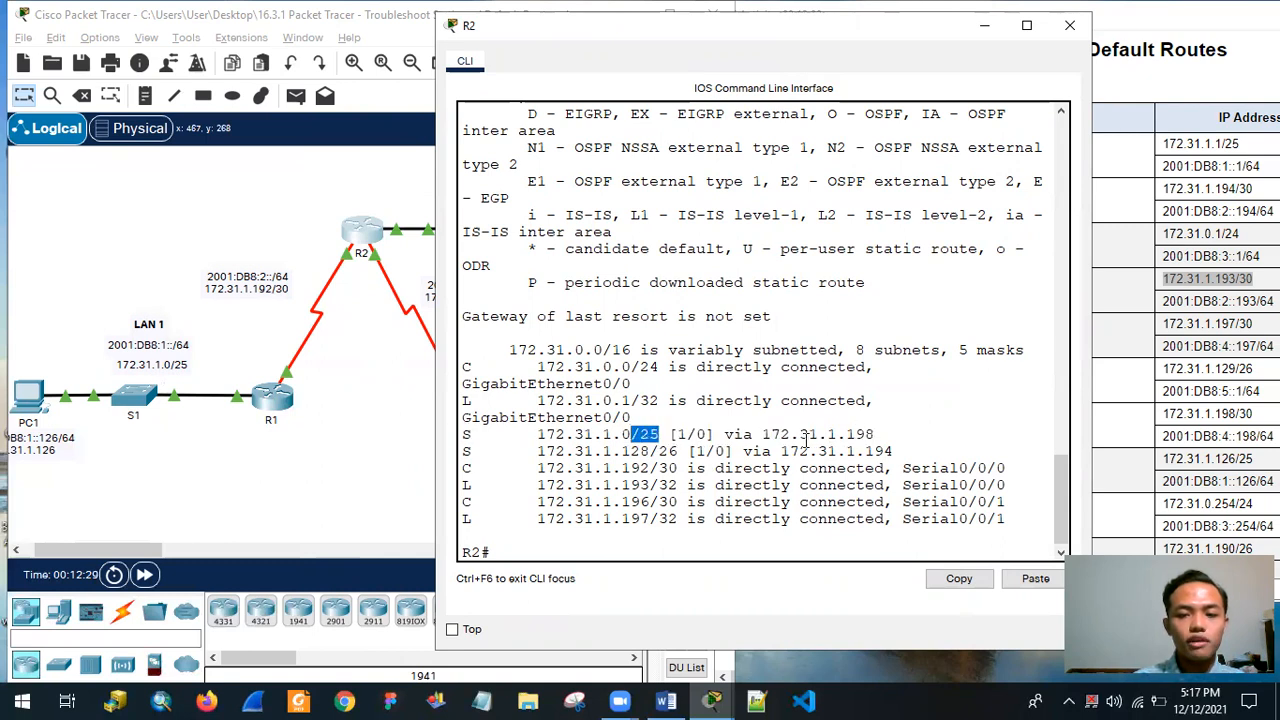
drag(880, 435, 857, 451)
Place R2's CLI beside the Addressing Table and make the PT Activity window taller.
drag(903, 44, 535, 63)
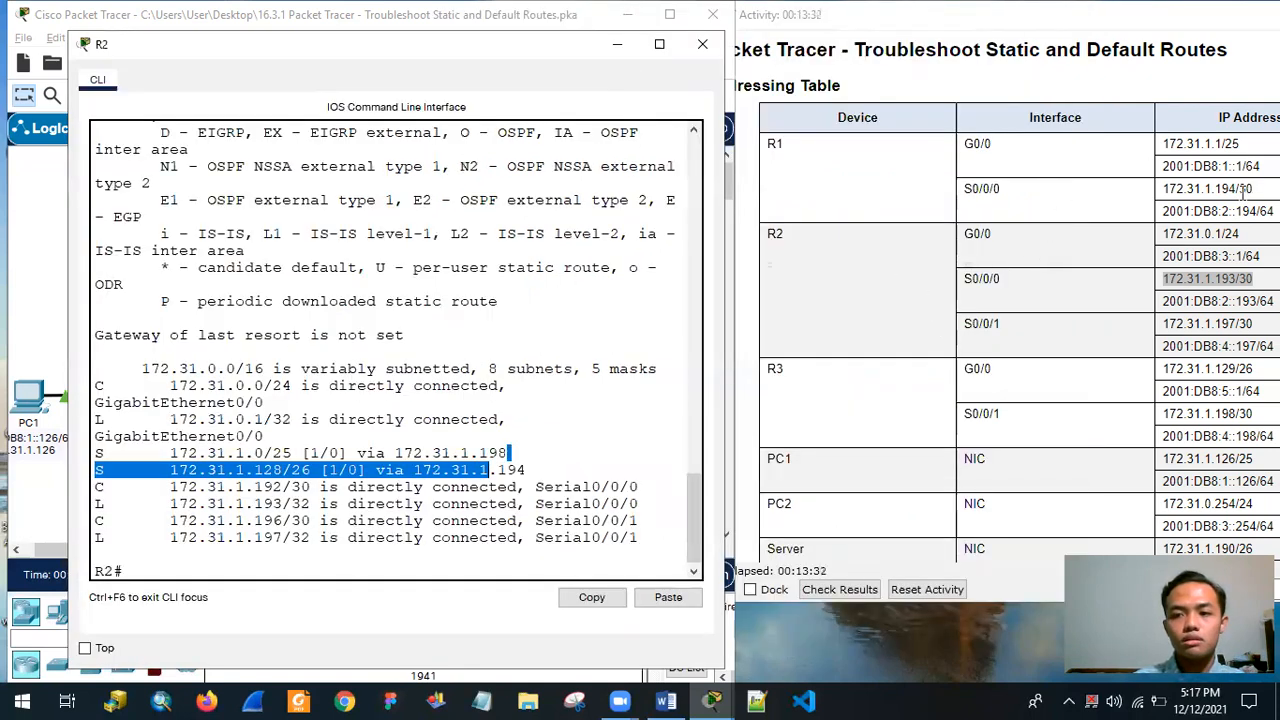
click(864, 604)
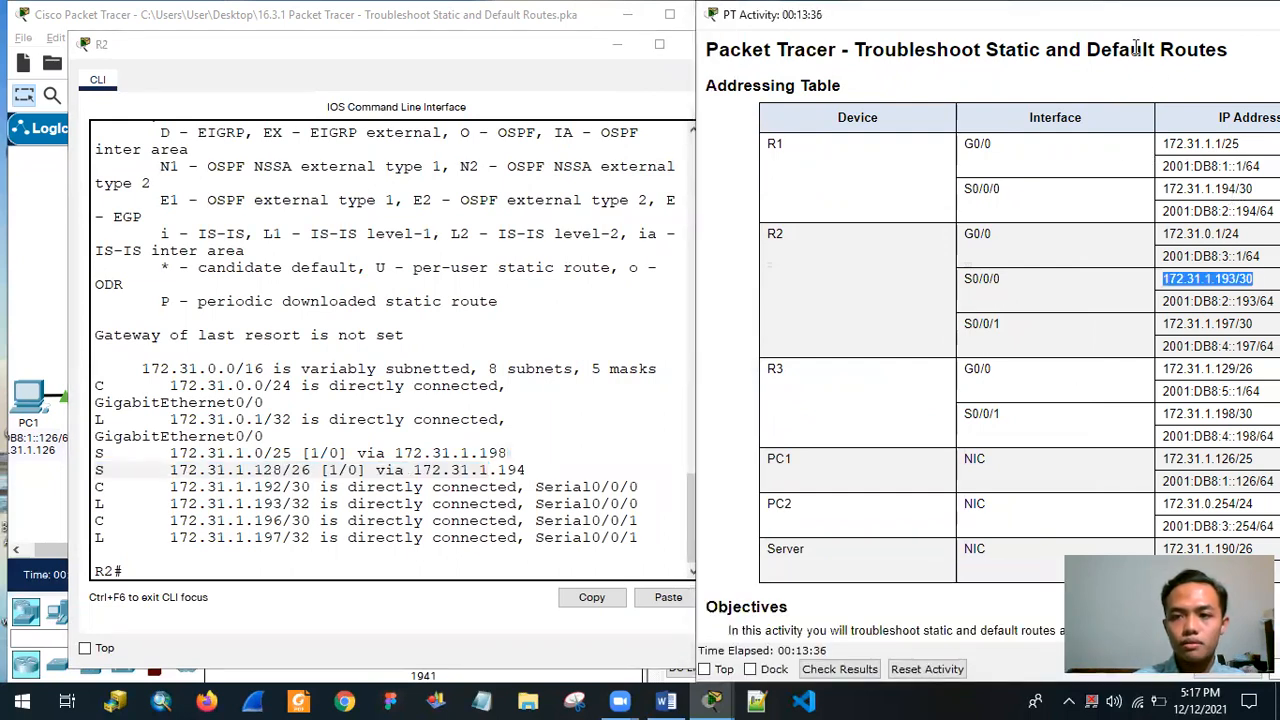
Compare the next hop of R2's static route to 172.31.1.0/25 with the serial addresses of R1 and R3 in the Addressing Table.
drag(1160, 148, 1055, 150)
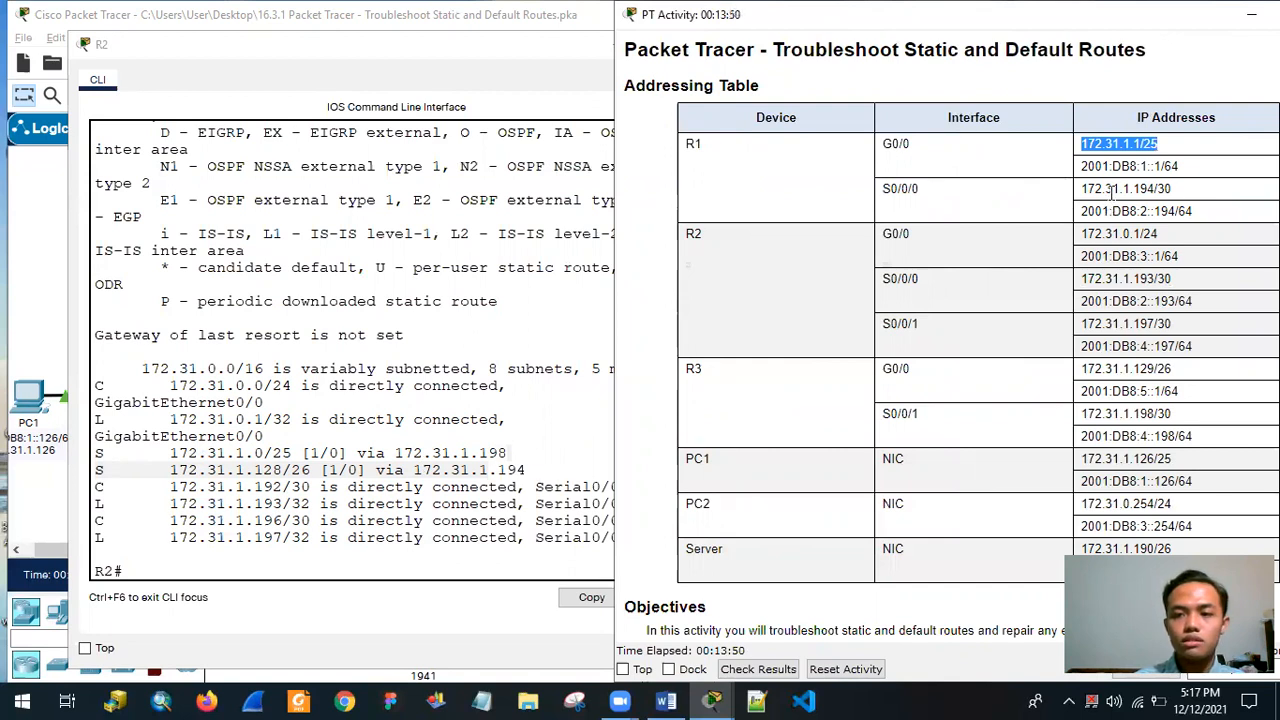
drag(1138, 190, 1185, 198)
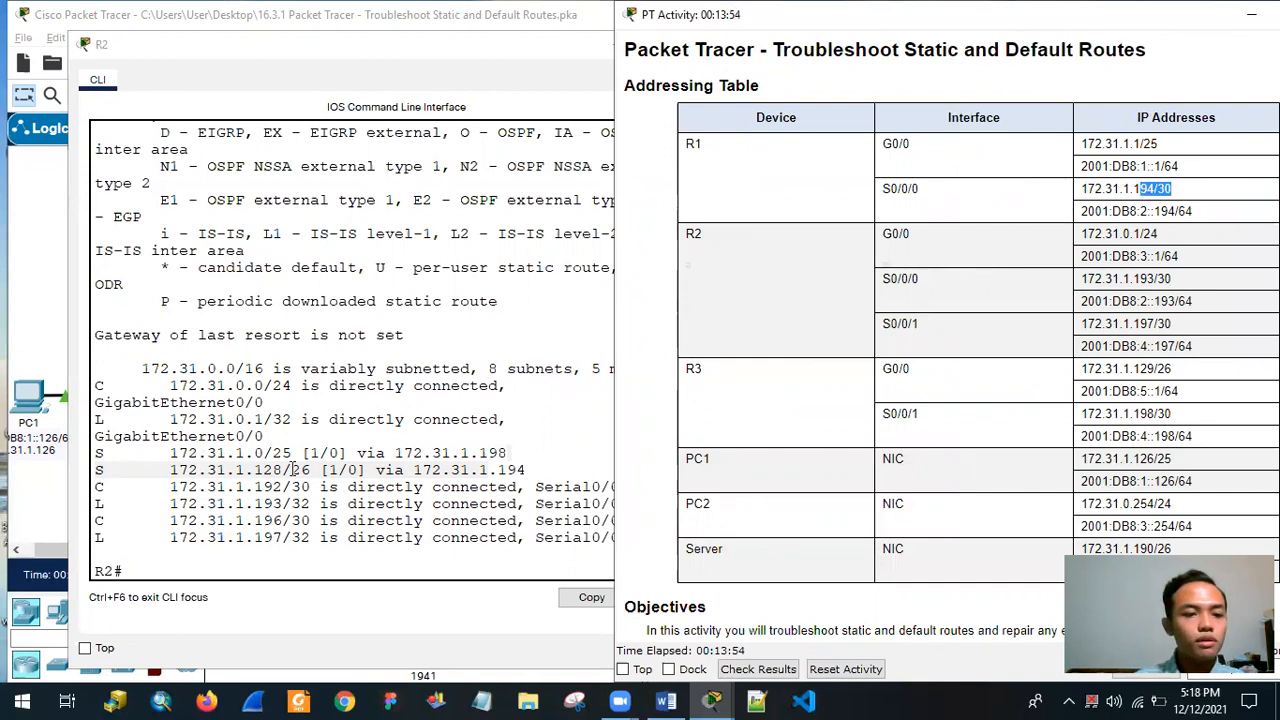
click(548, 453)
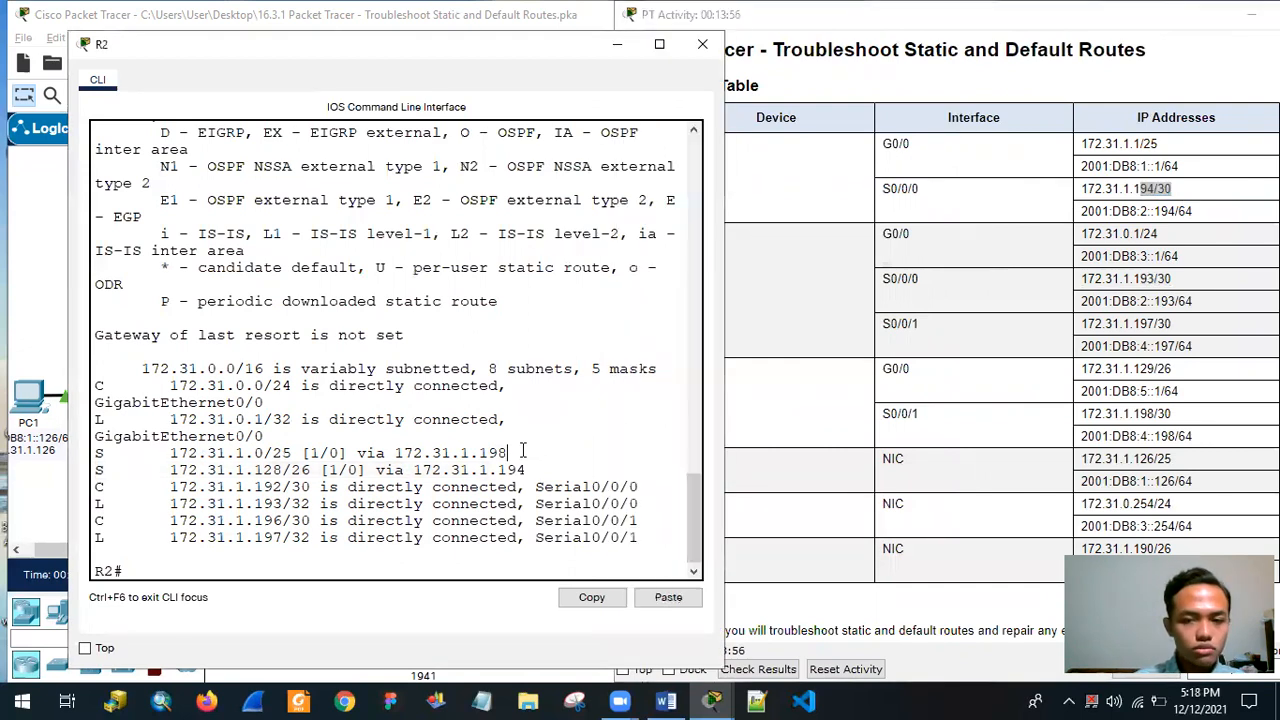
drag(507, 452, 481, 450)
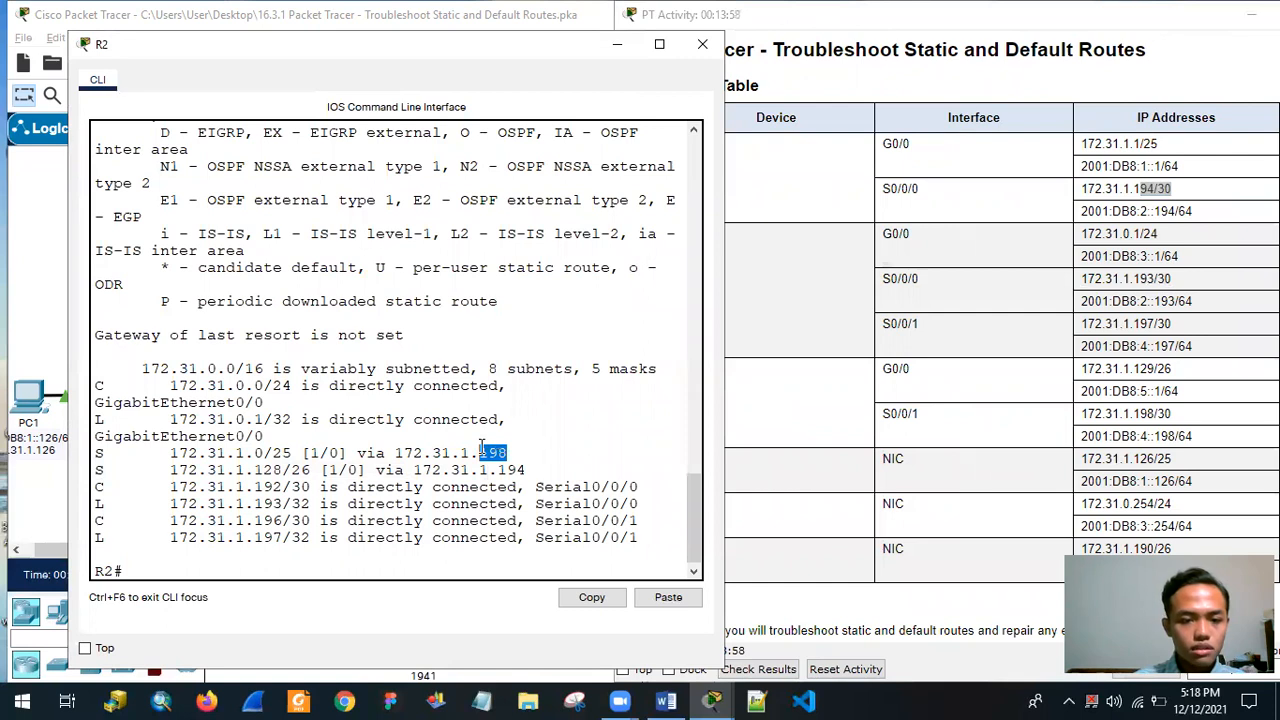
click(166, 469)
drag(506, 452, 309, 463)
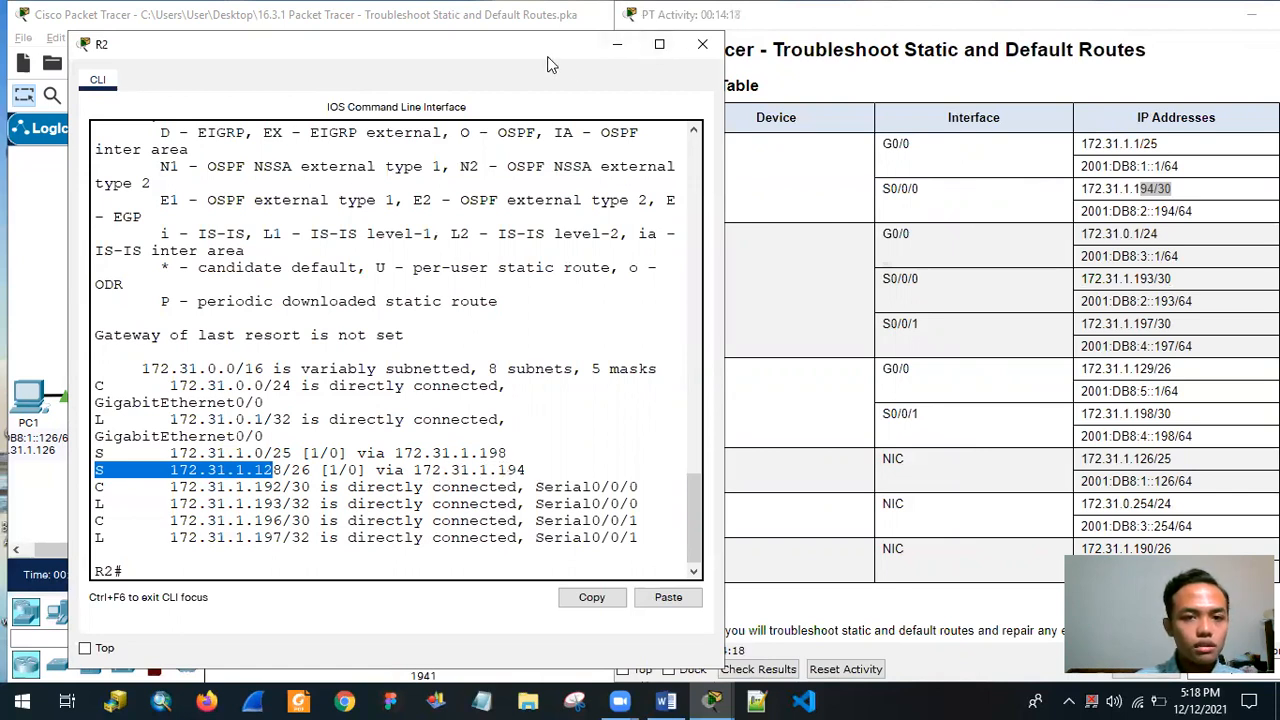
drag(545, 50, 1065, 98)
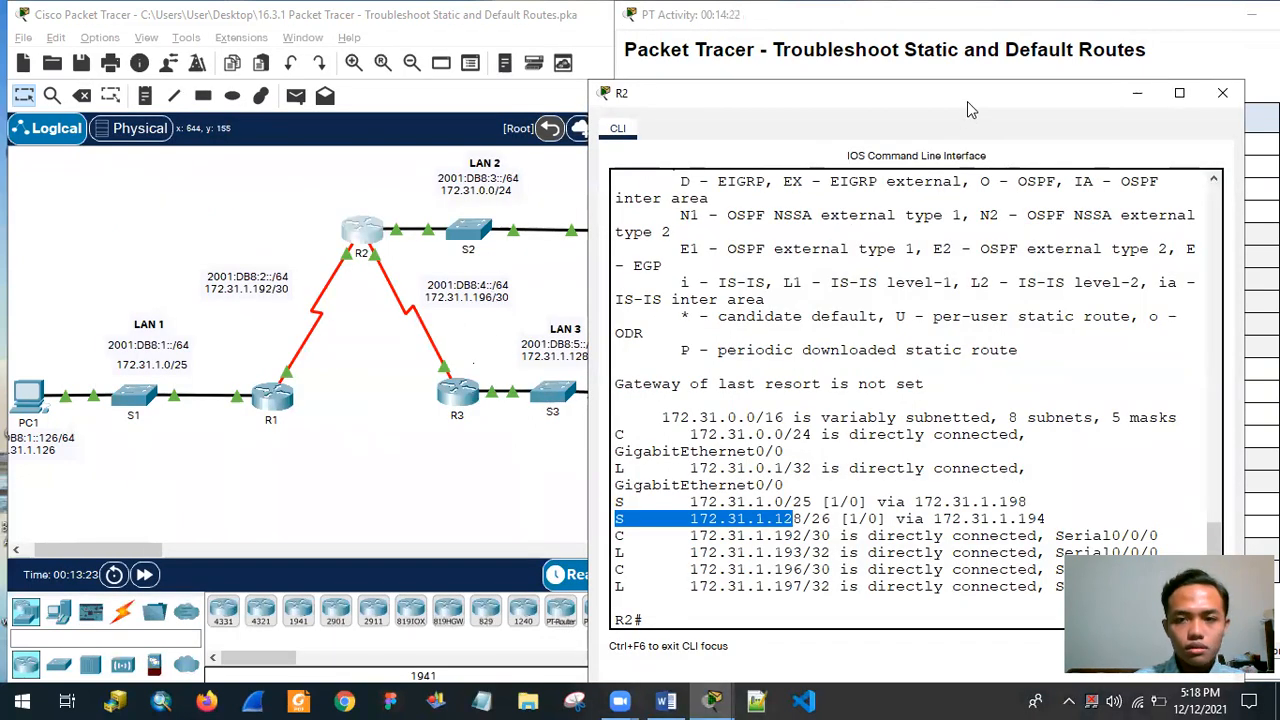
drag(930, 100, 346, 60)
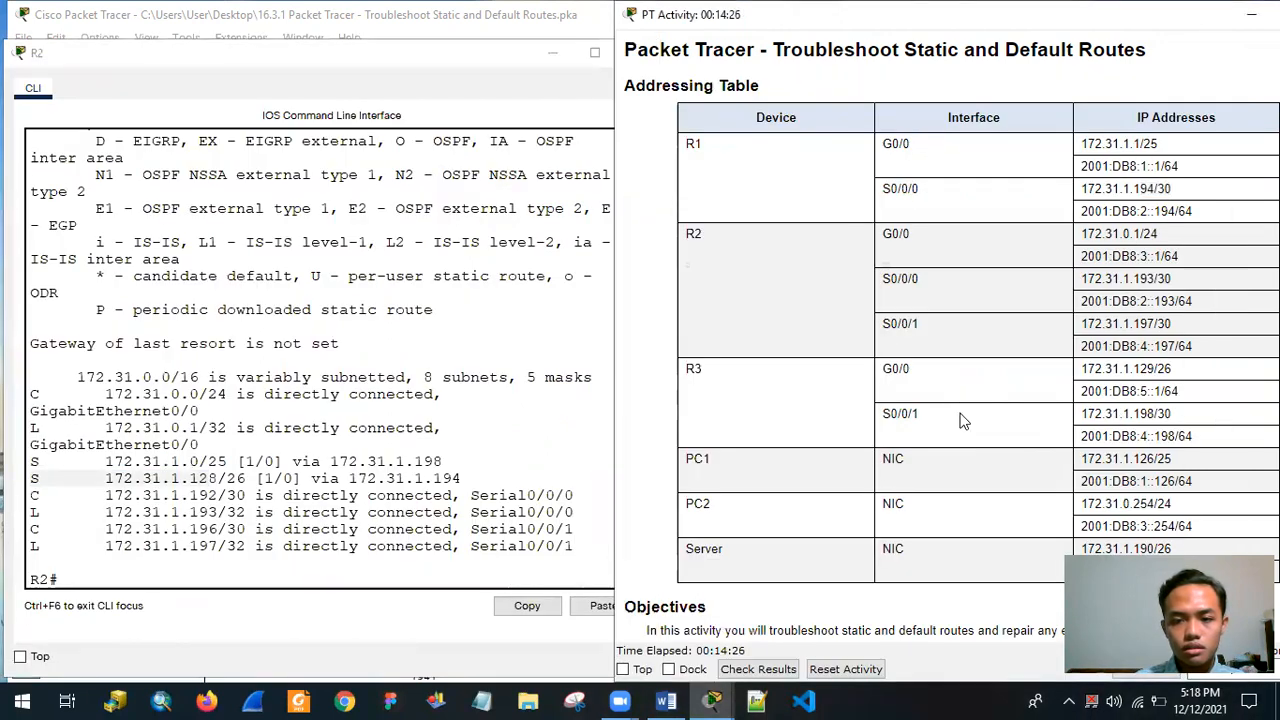
drag(1083, 413, 1156, 421)
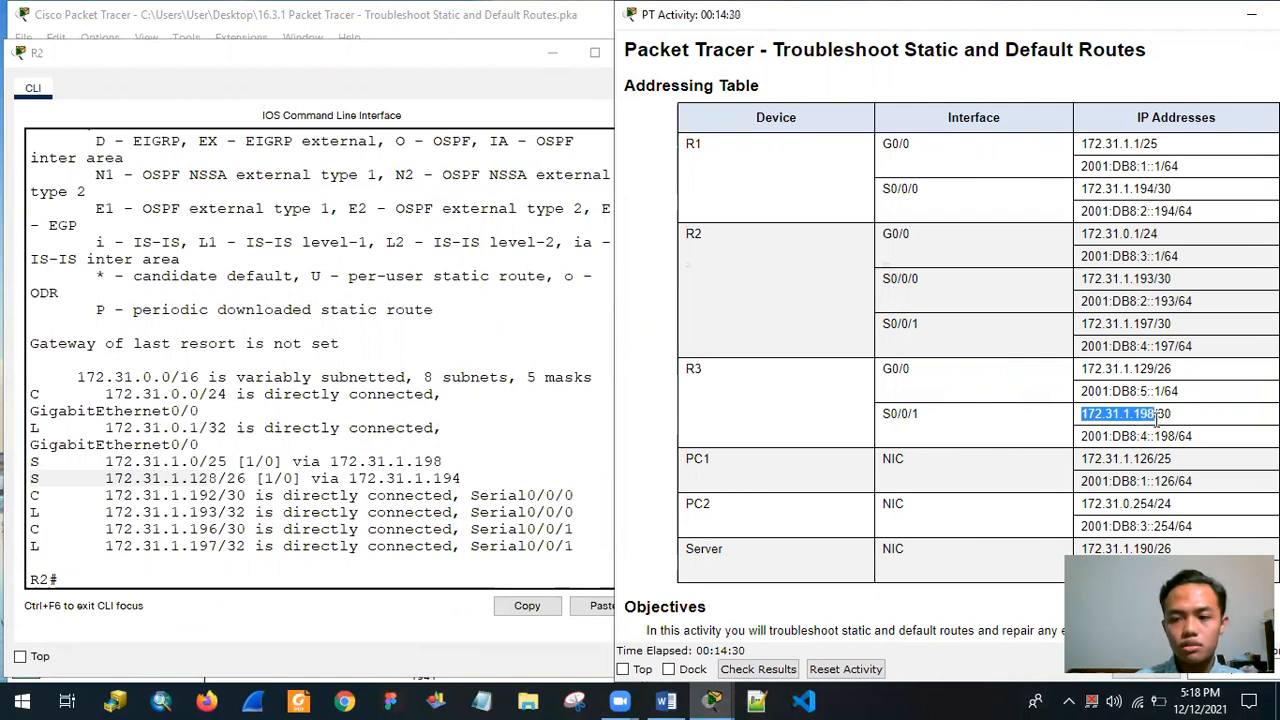
drag(1200, 425, 1058, 422)
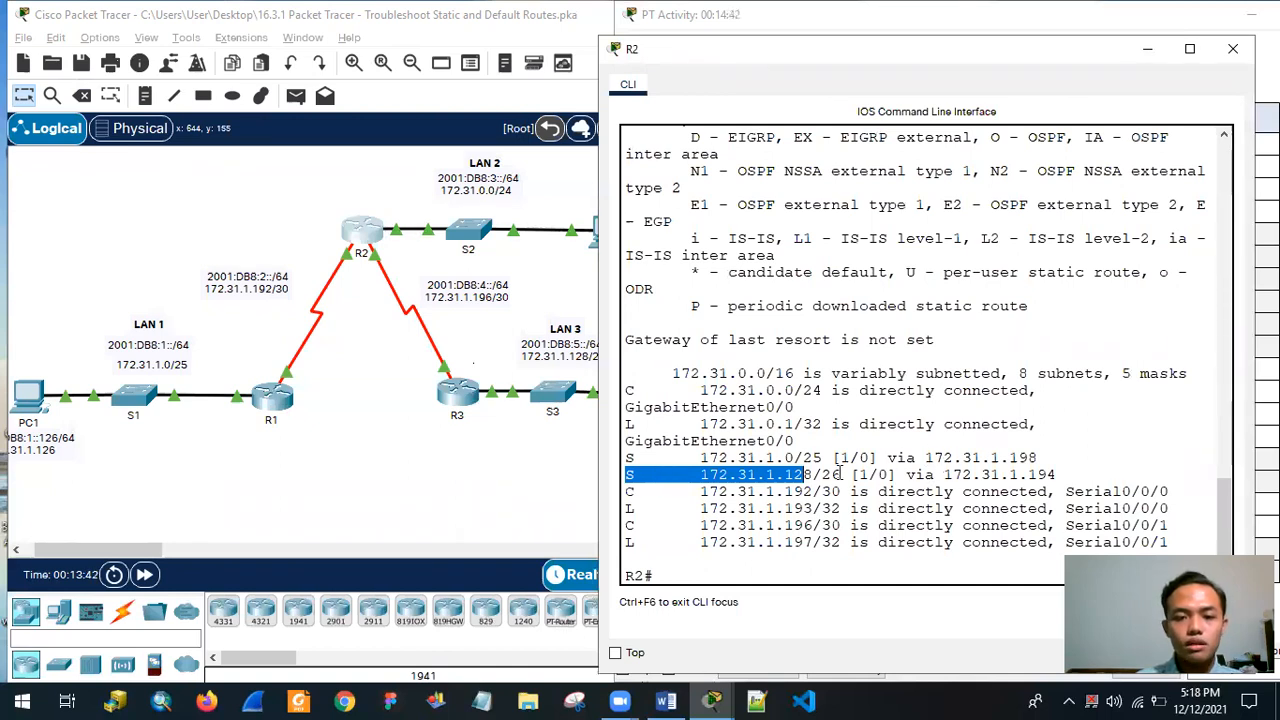
Check R2's static route to 172.31.1.128/26 and its next hop against LAN 3 in the topology.
drag(692, 458, 775, 458)
drag(917, 458, 945, 470)
drag(702, 474, 1055, 474)
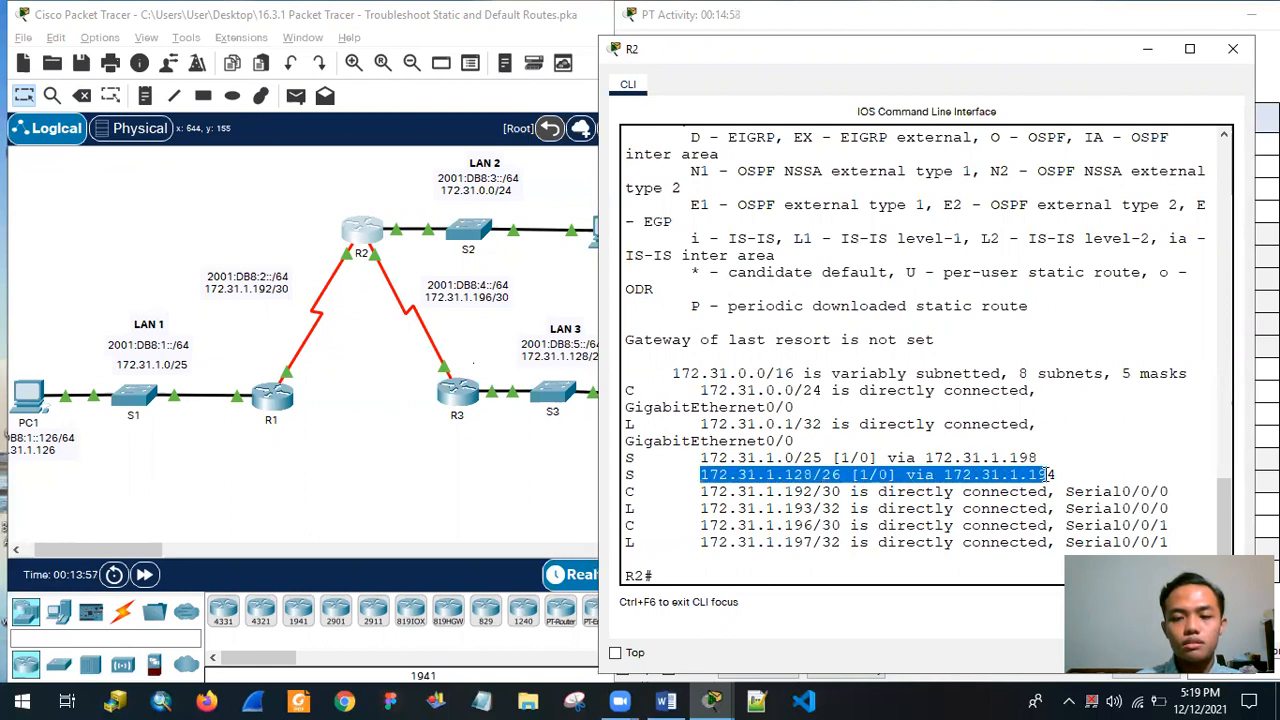
click(710, 482)
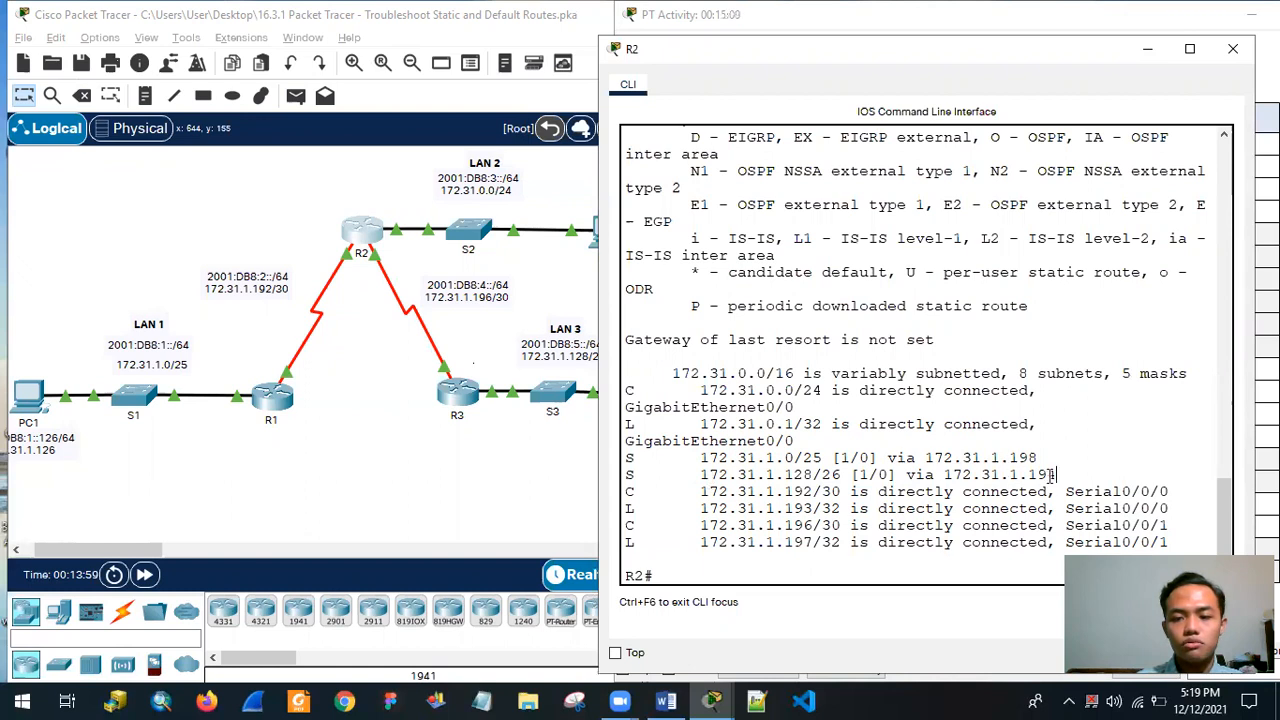
drag(1056, 474, 1028, 474)
scroll(778, 498, down, 1)
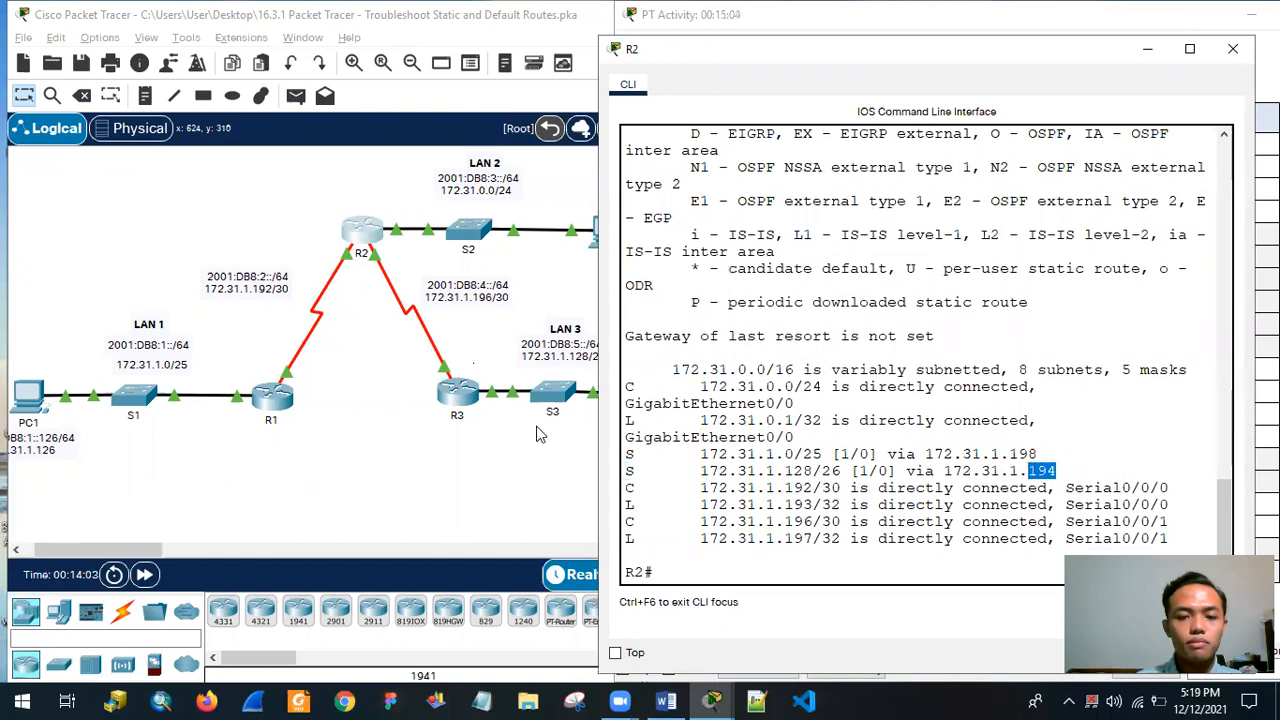
Display R2's complete IPv6 routing table with show ipv6 route.
click(720, 574)
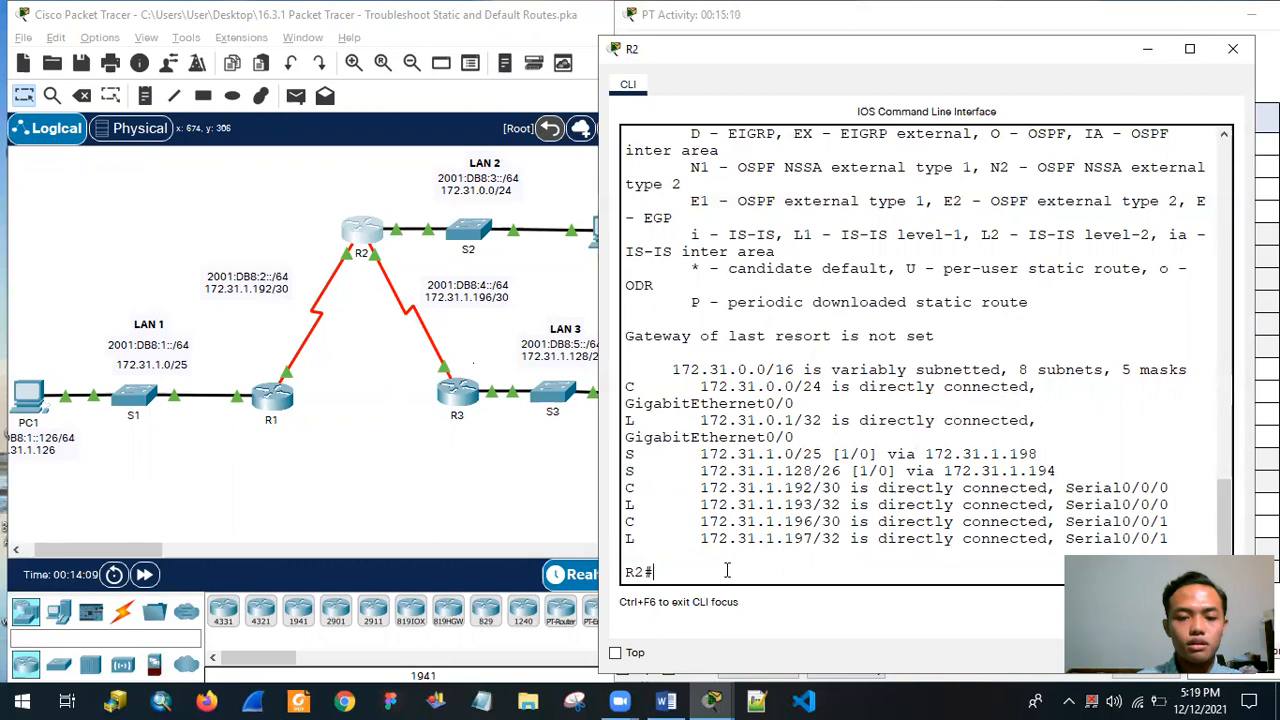
text(show ip)
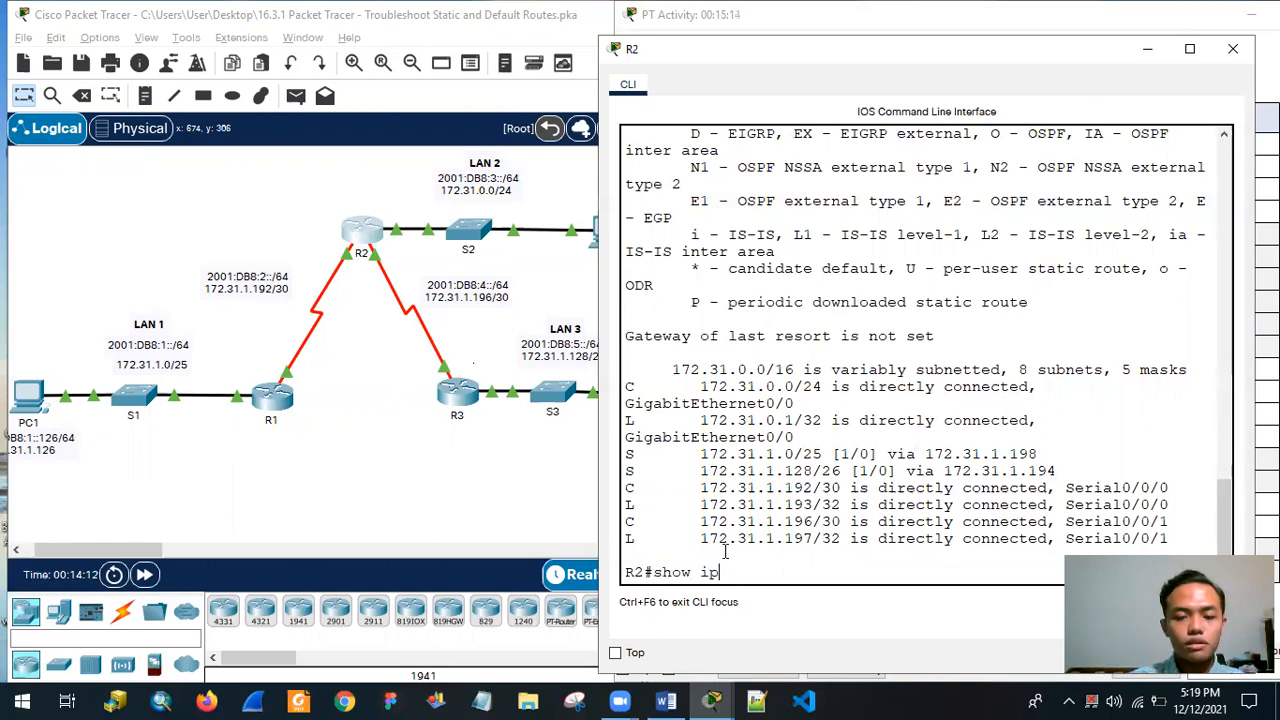
text(v6 )
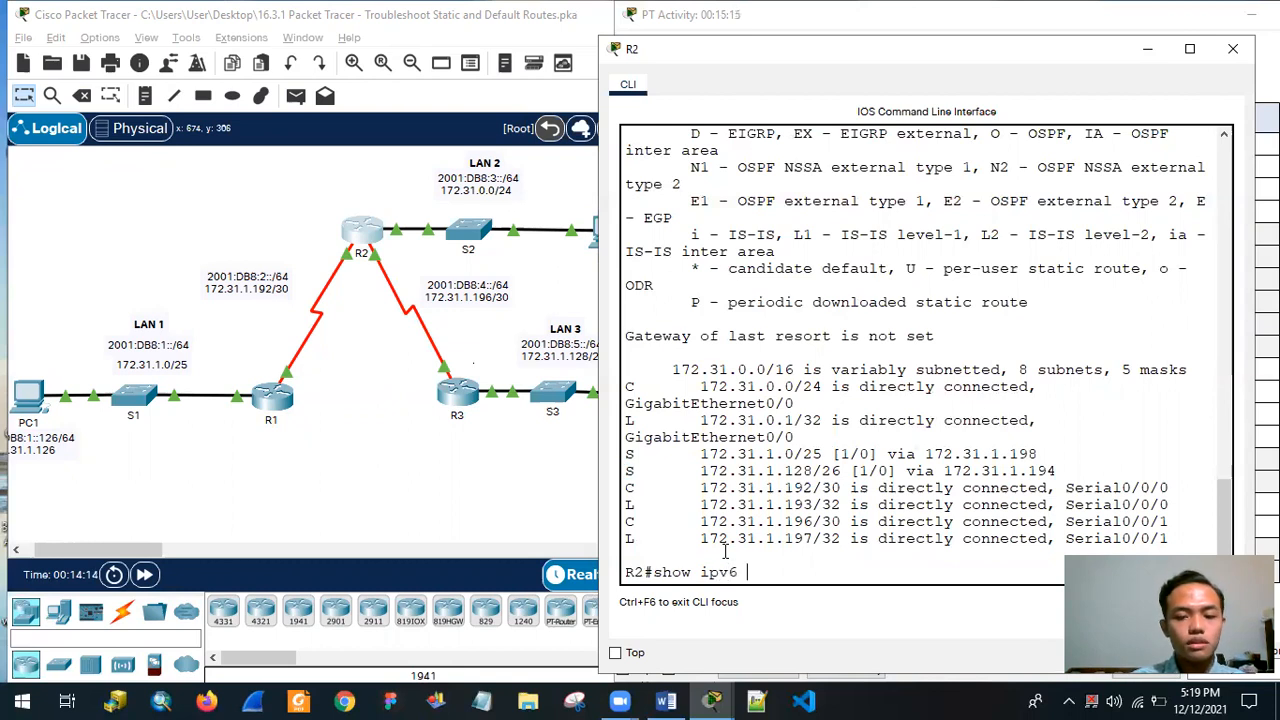
text(route)
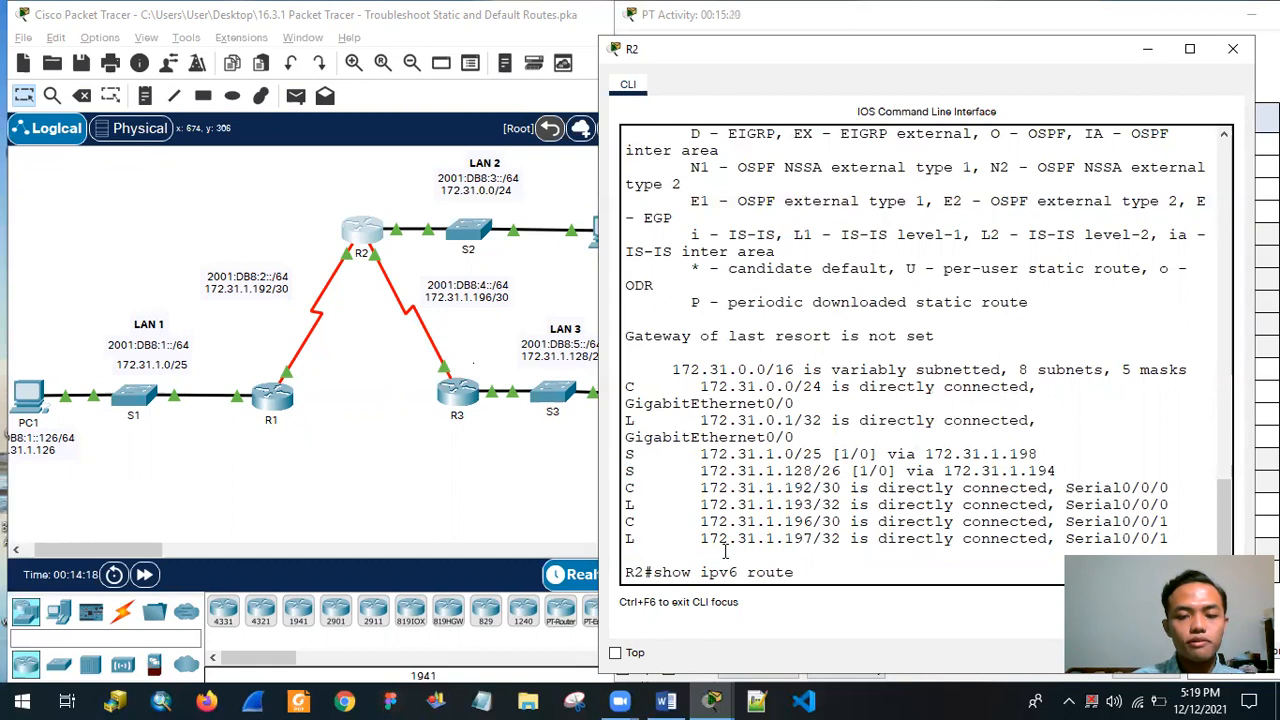
key(Return)
key(Return)
key(Return)
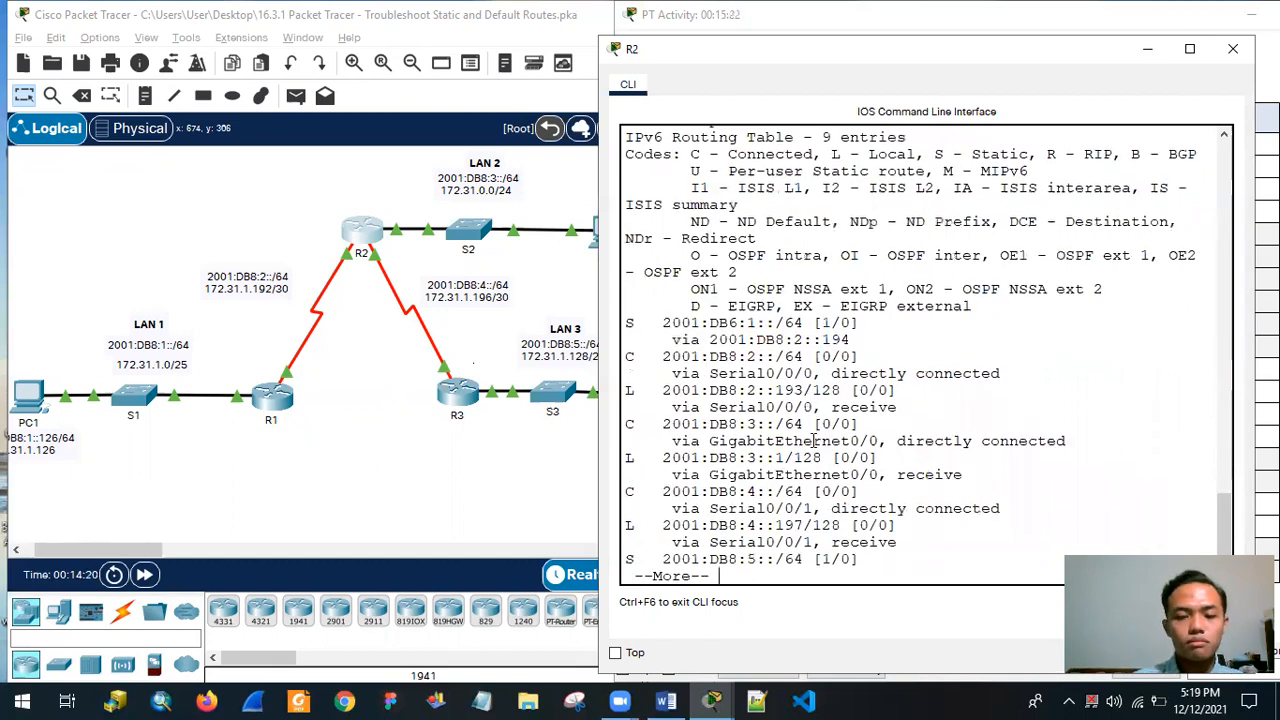
key(Return)
key(Return)
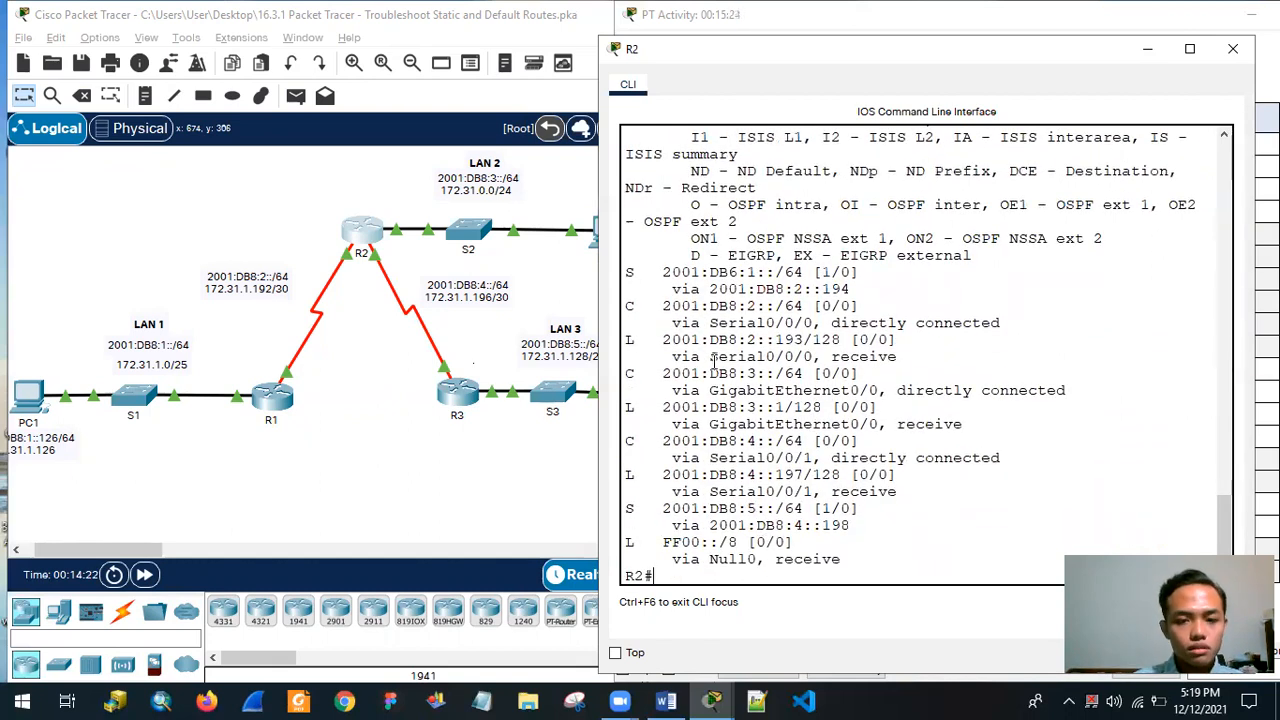
Examine the two IPv6 static routes on R2, comparing the prefix and next hop of the first one with LAN 1.
drag(628, 272, 636, 290)
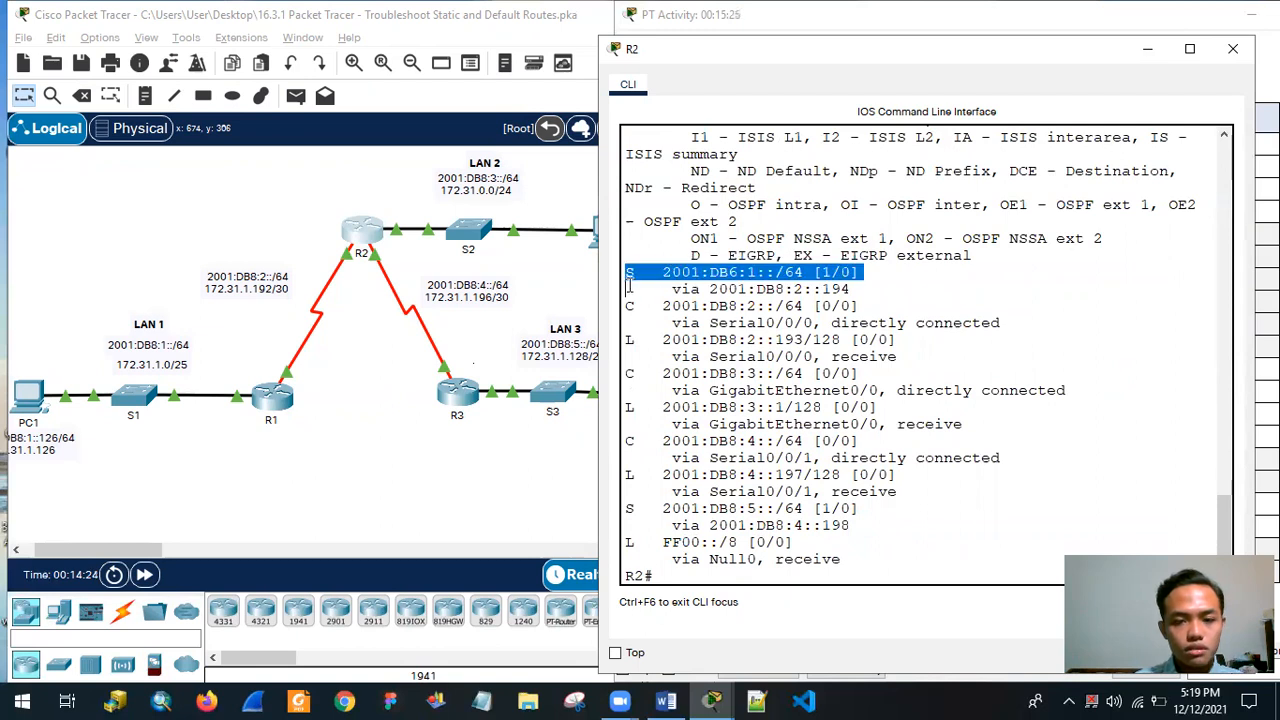
drag(630, 508, 850, 527)
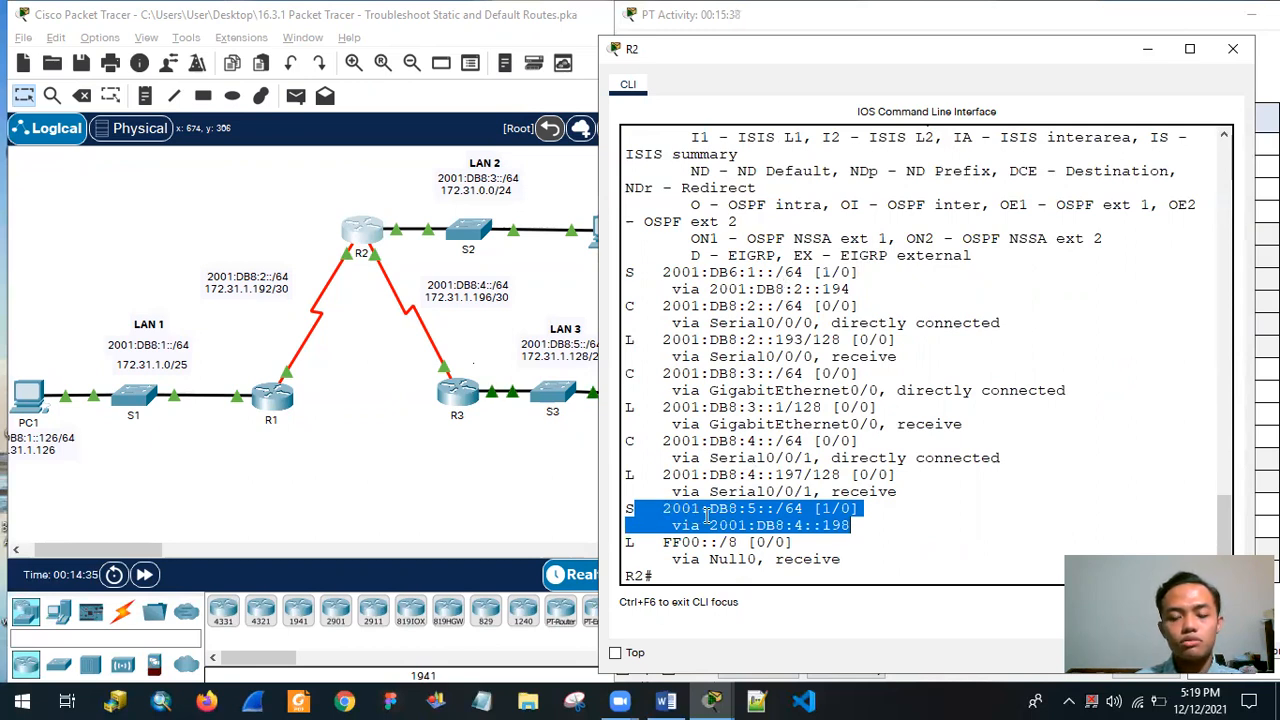
click(786, 528)
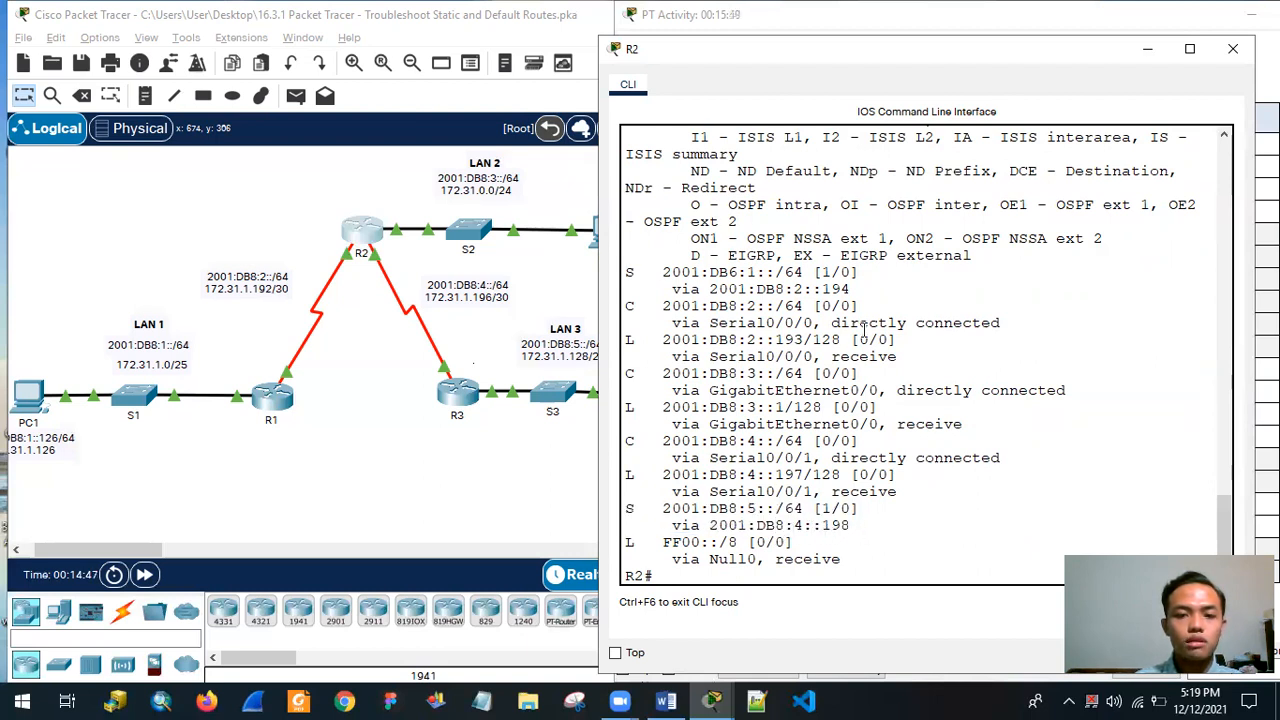
drag(628, 268, 936, 289)
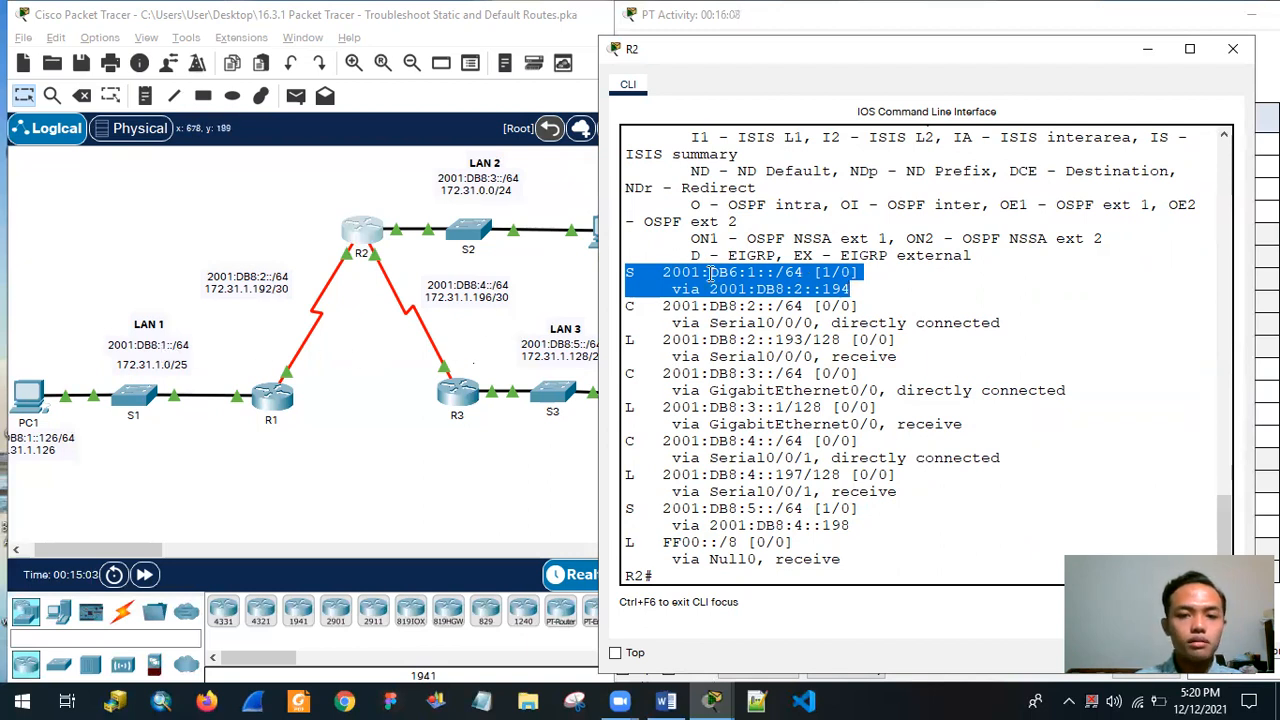
click(708, 272)
drag(708, 272, 737, 274)
click(647, 270)
drag(630, 272, 857, 274)
drag(737, 272, 855, 289)
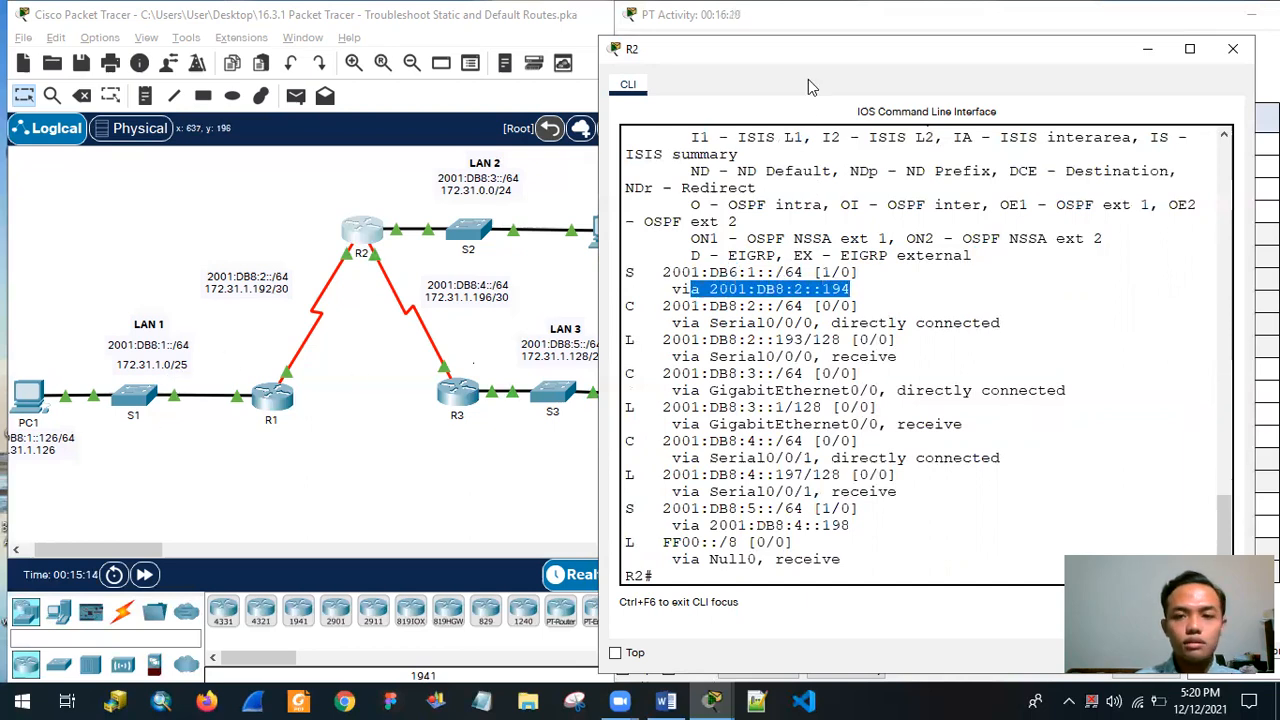
Check R2's IPv6 static route to 2001:DB8:5::/64 and its next hop with the topology in view.
drag(860, 48, 416, 104)
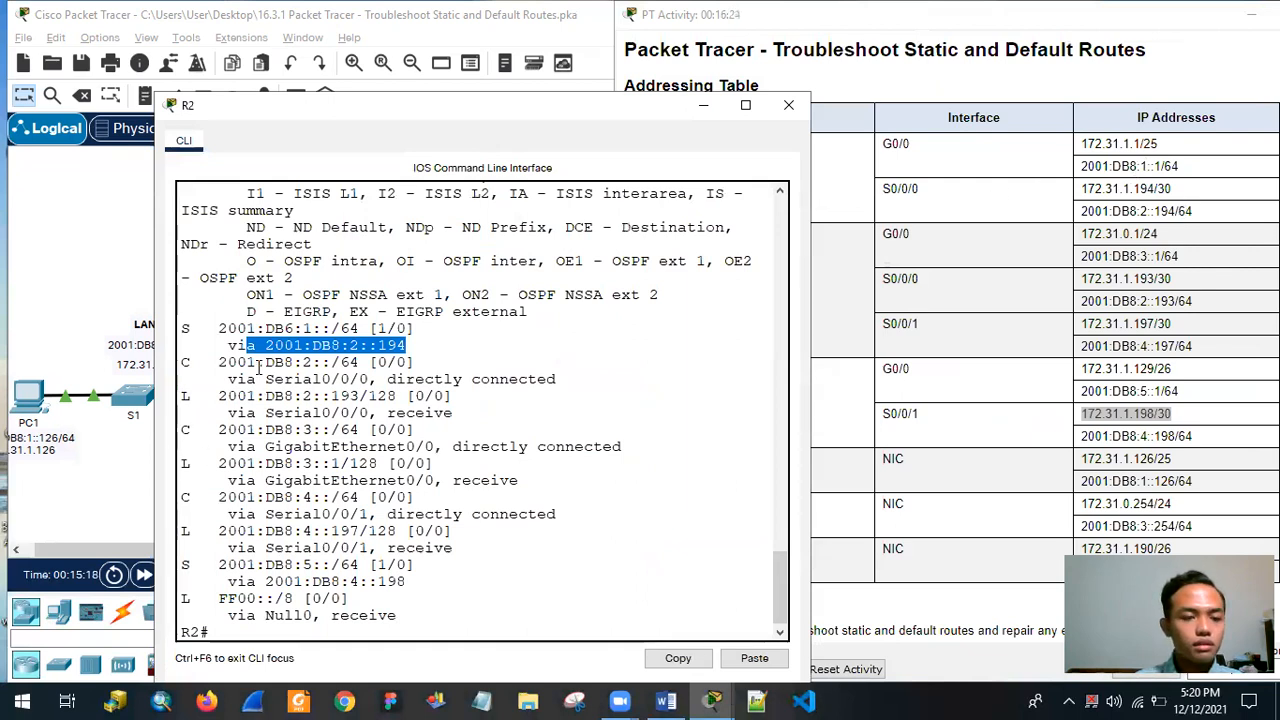
drag(211, 561, 424, 566)
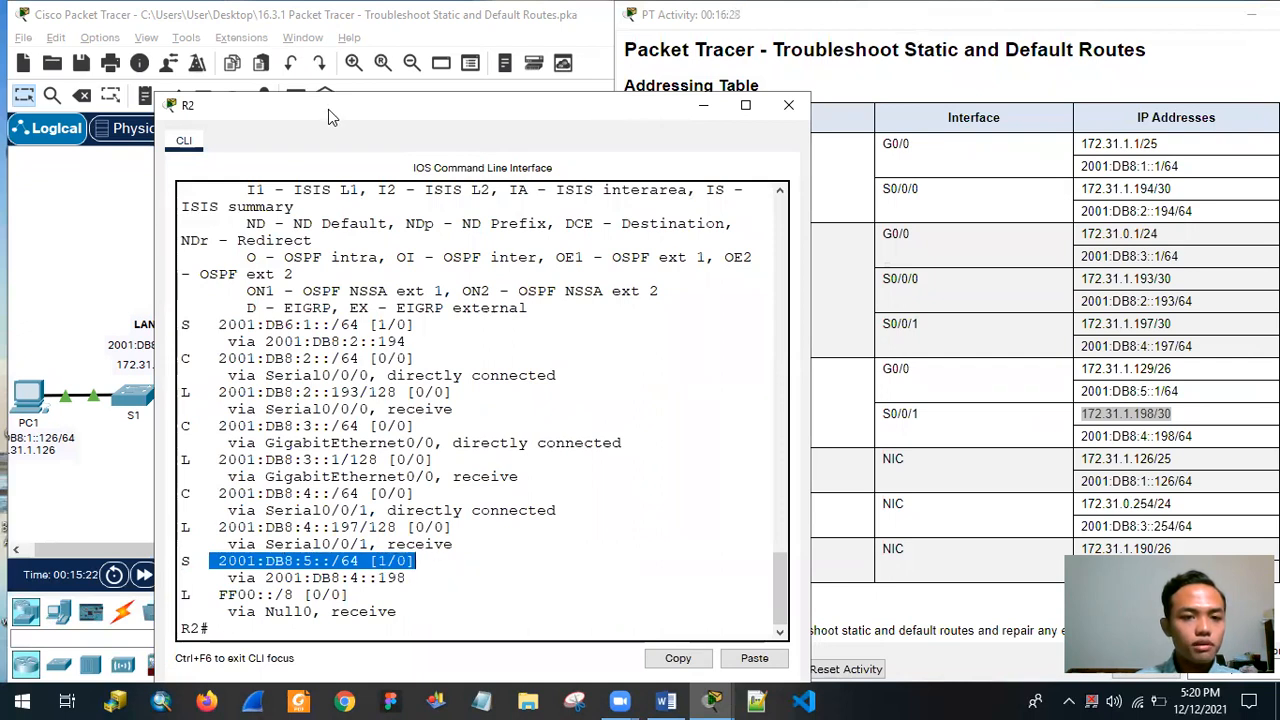
drag(343, 109, 871, 18)
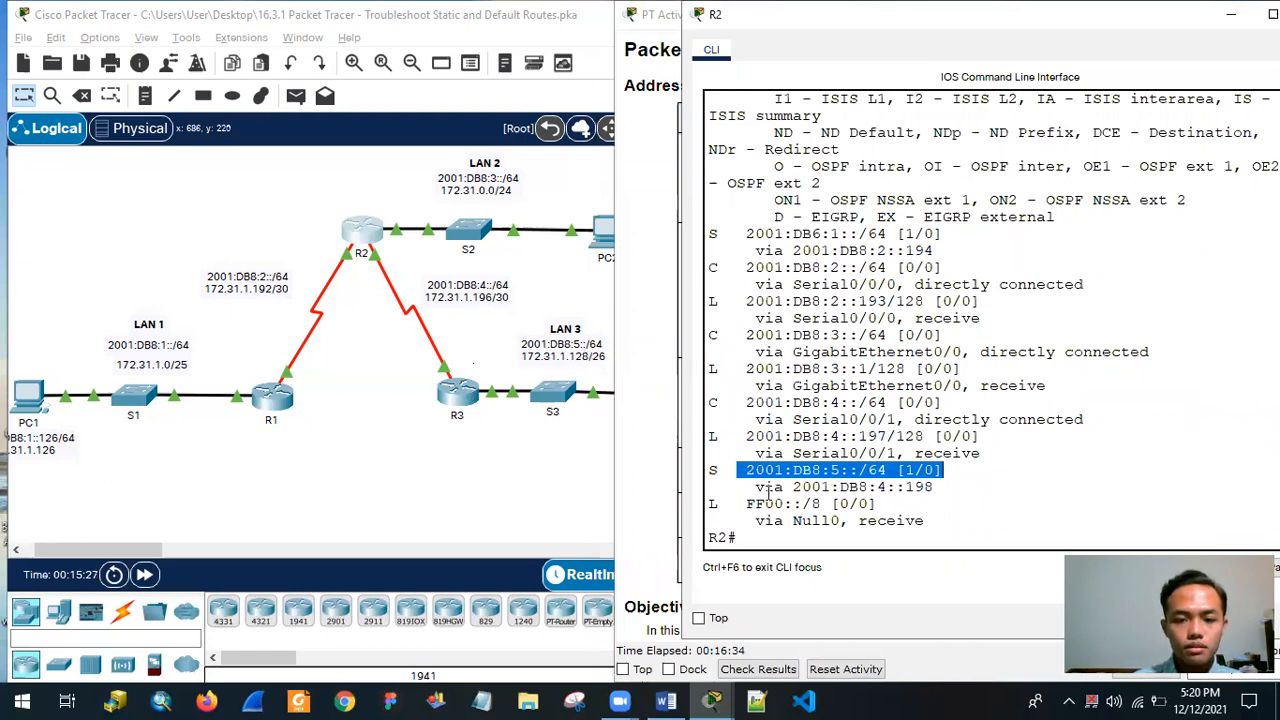
drag(941, 494, 734, 480)
Recheck the destinations and next hops of both IPv4 static routes in R2's earlier show ip route output.
scroll(988, 275, up, 8)
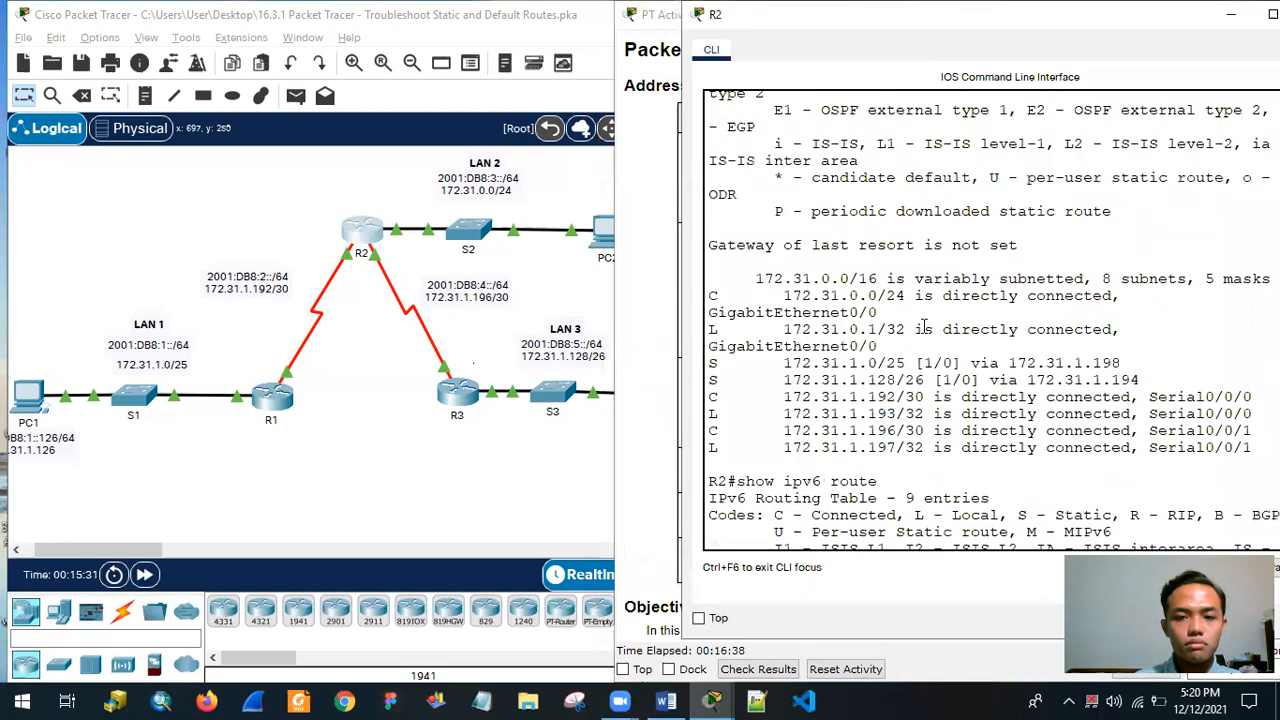
drag(784, 364, 920, 364)
click(1014, 362)
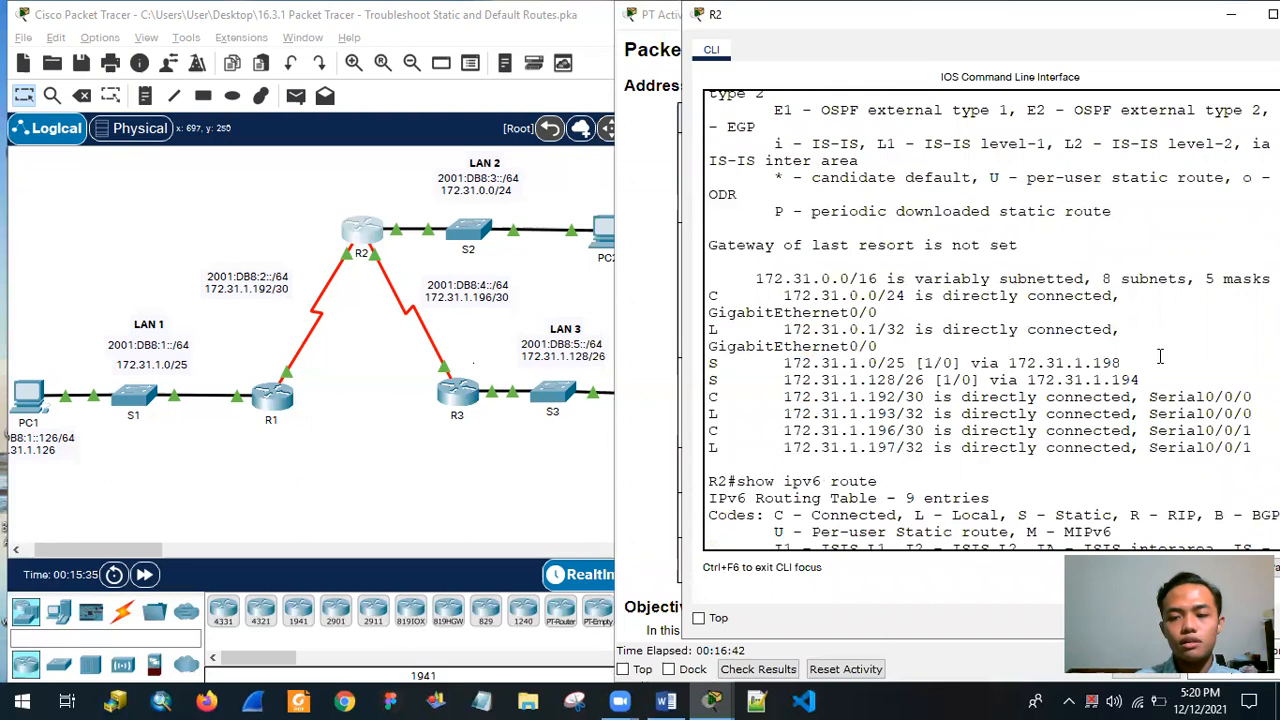
drag(1142, 377, 1112, 367)
click(1119, 379)
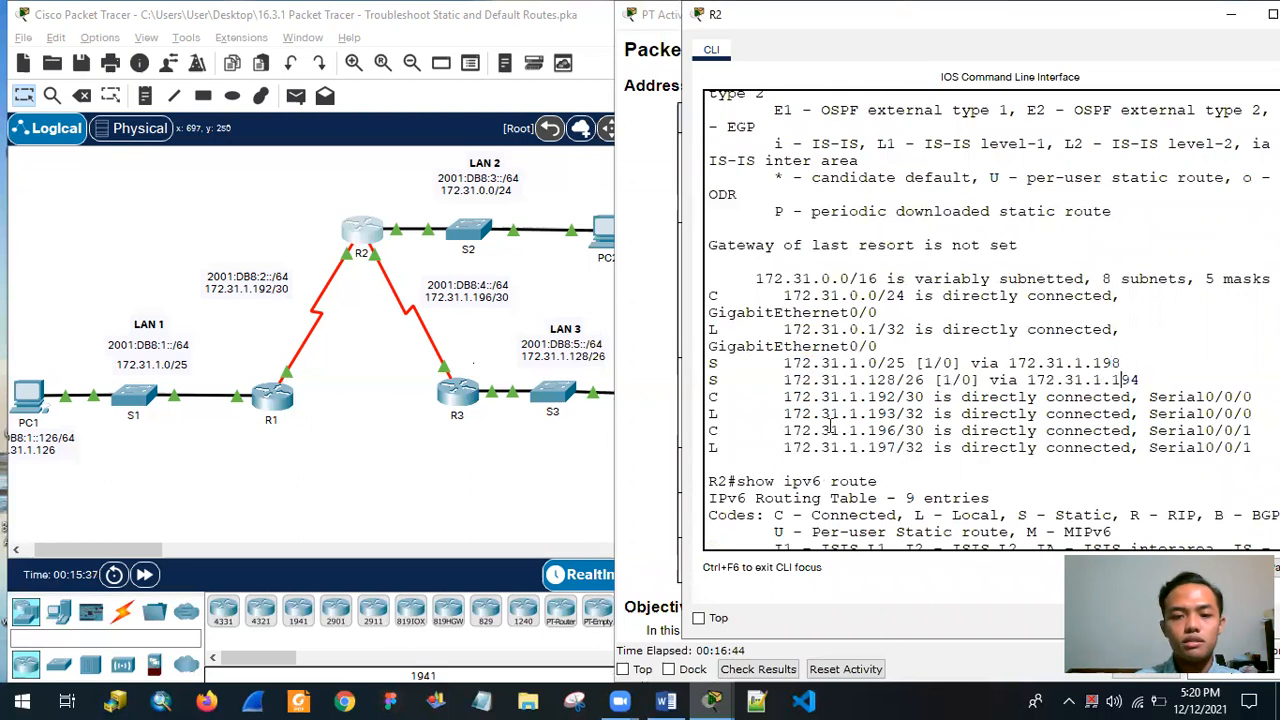
scroll(829, 450, down, 9)
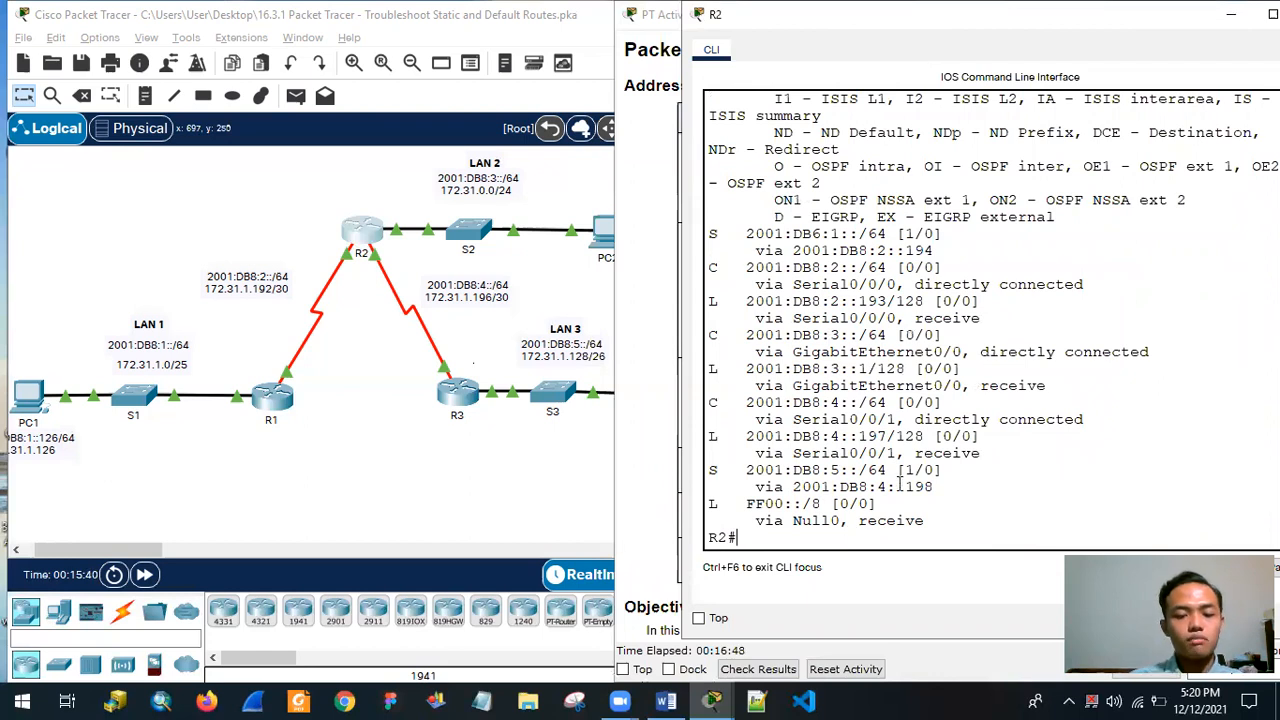
Display R2's running configuration through to the end with show running.
text(show running)
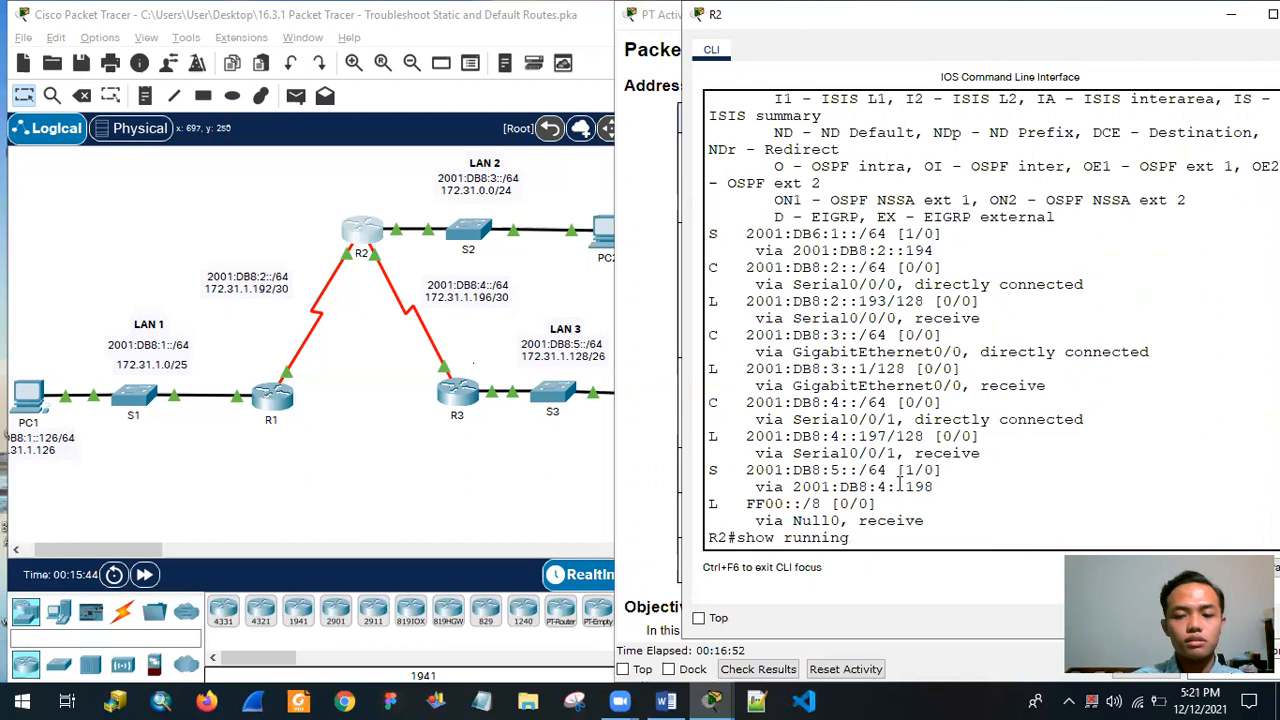
key(Return)
key(Return)
key(Return)
key(Return)
key(Return)
key(Return)
key(Return)
key(Return)
key(Return)
key(Return)
key(Return)
key(Return)
key(Return)
key(Return)
key(Return)
key(Return)
key(Return)
key(Return)
key(Return)
key(Return)
key(Return)
key(Return)
key(Return)
key(Return)
key(Return)
key(Return)
key(Return)
key(Return)
key(Return)
key(Return)
key(Return)
key(Return)
key(Return)
key(Return)
key(Return)
key(Return)
key(Return)
key(Return)
key(Return)
key(Return)
key(Return)
key(Return)
key(Return)
key(Return)
key(Return)
key(Return)
key(Return)
key(Return)
key(Return)
key(Return)
key(Return)
key(Return)
key(Return)
key(Return)
key(Return)
key(Return)
key(Return)
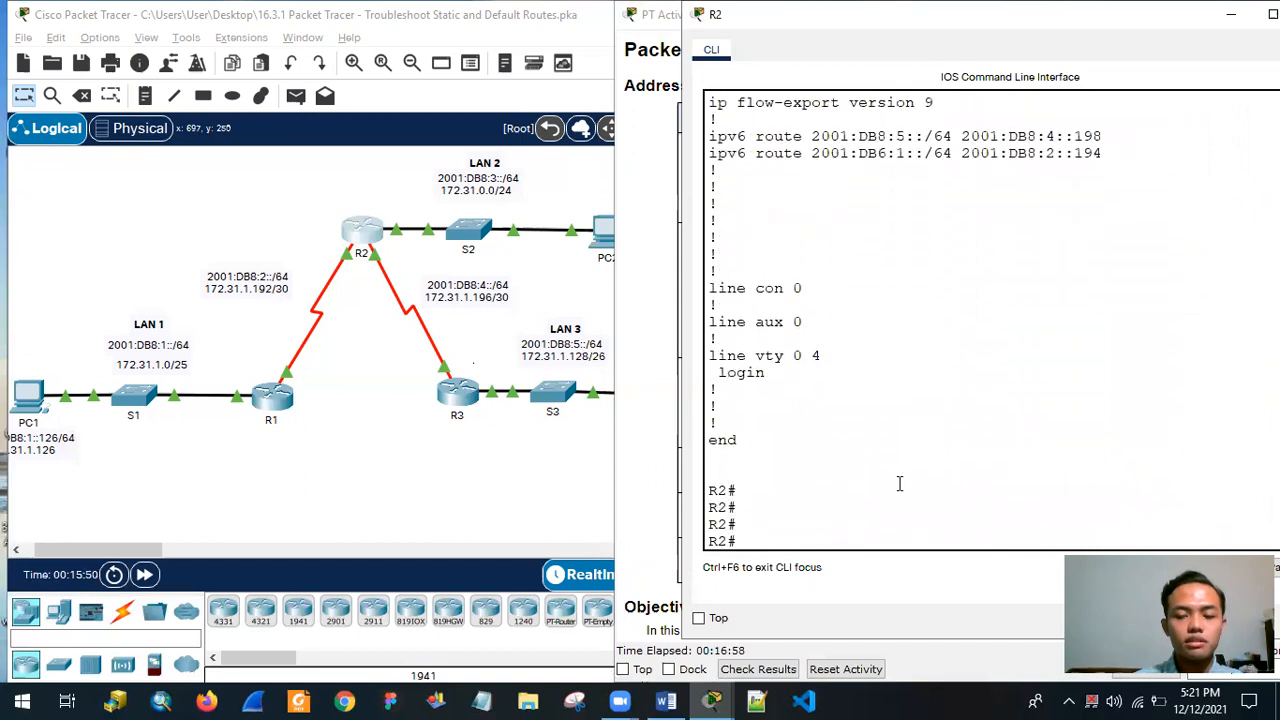
Enter global configuration mode on R2 with conf t.
text(kcon)
key(BackSpace)
key(BackSpace)
key(BackSpace)
key(BackSpace)
text(conf t)
key(Return)
Copy the ip route line for 172.31.1.0 255.255.255.128 from R2's running-configuration output.
scroll(870, 400, up, 8)
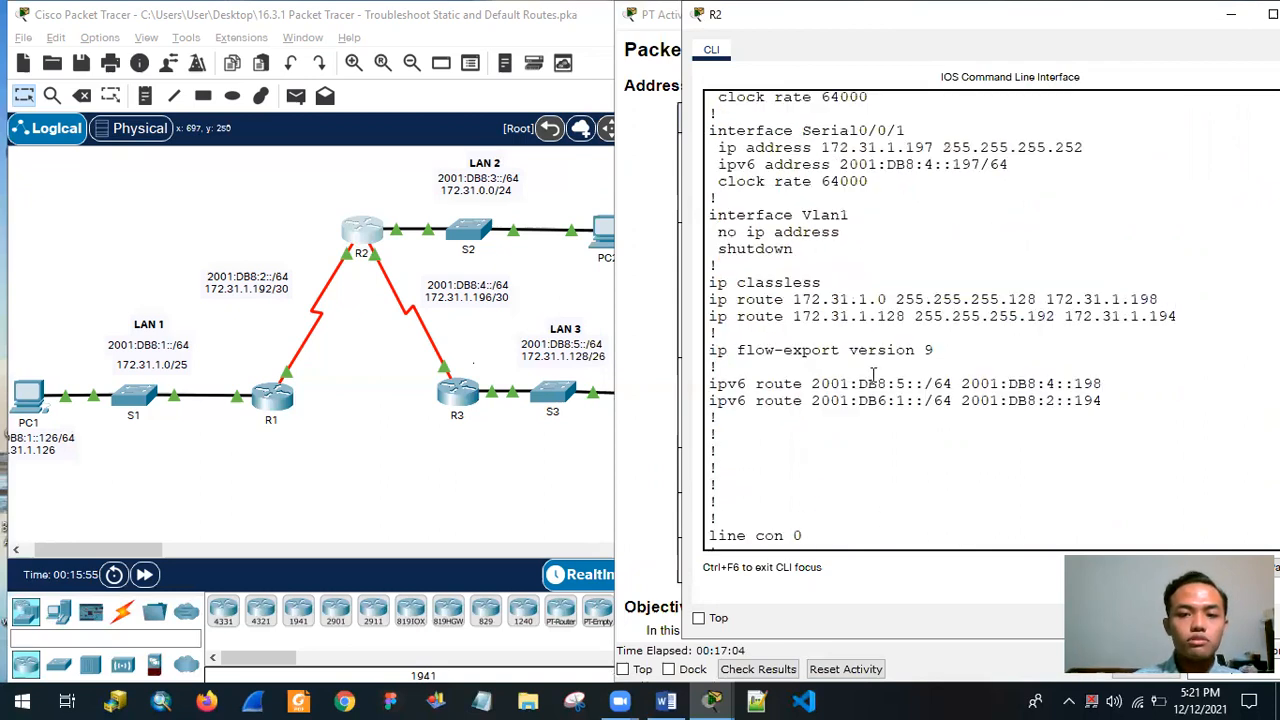
drag(712, 411, 1182, 416)
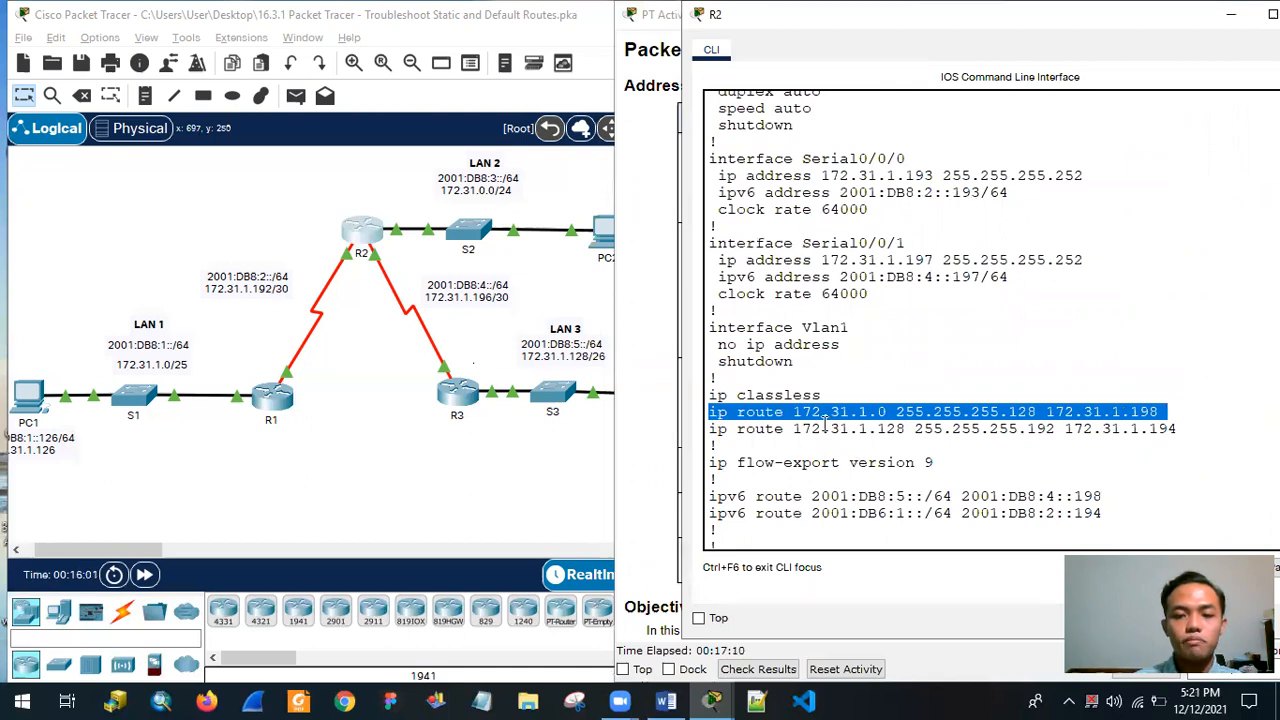
drag(712, 412, 1168, 414)
right_click(1133, 430)
click(1175, 439)
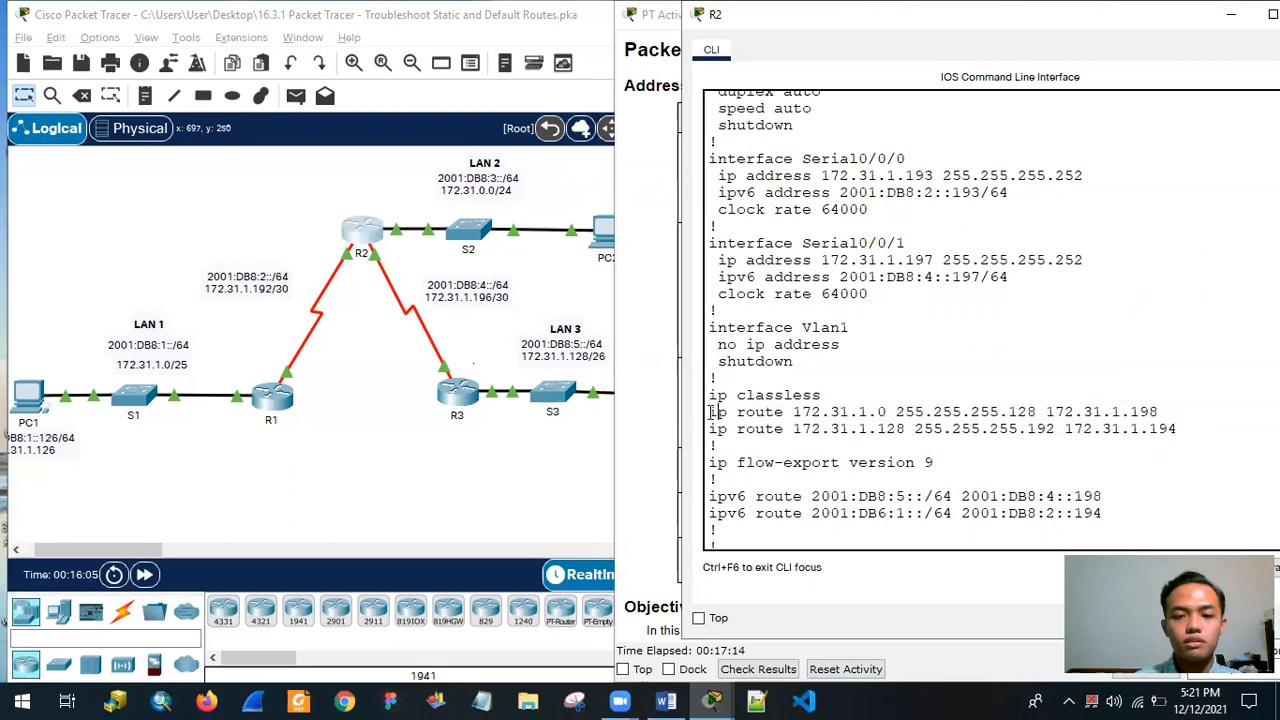
right_click(1120, 420)
click(1163, 422)
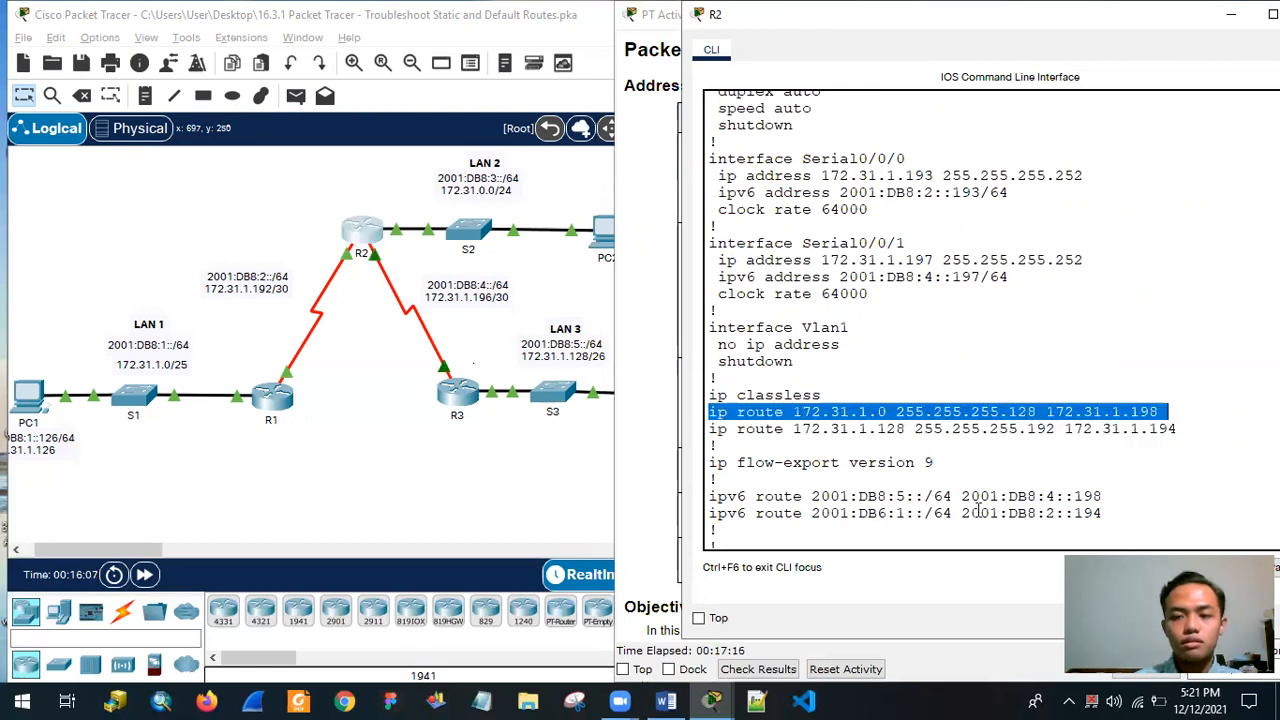
Enter global configuration mode on R2 with conf t.
key(Return)
key(Return)
text(conf t)
key(Return)
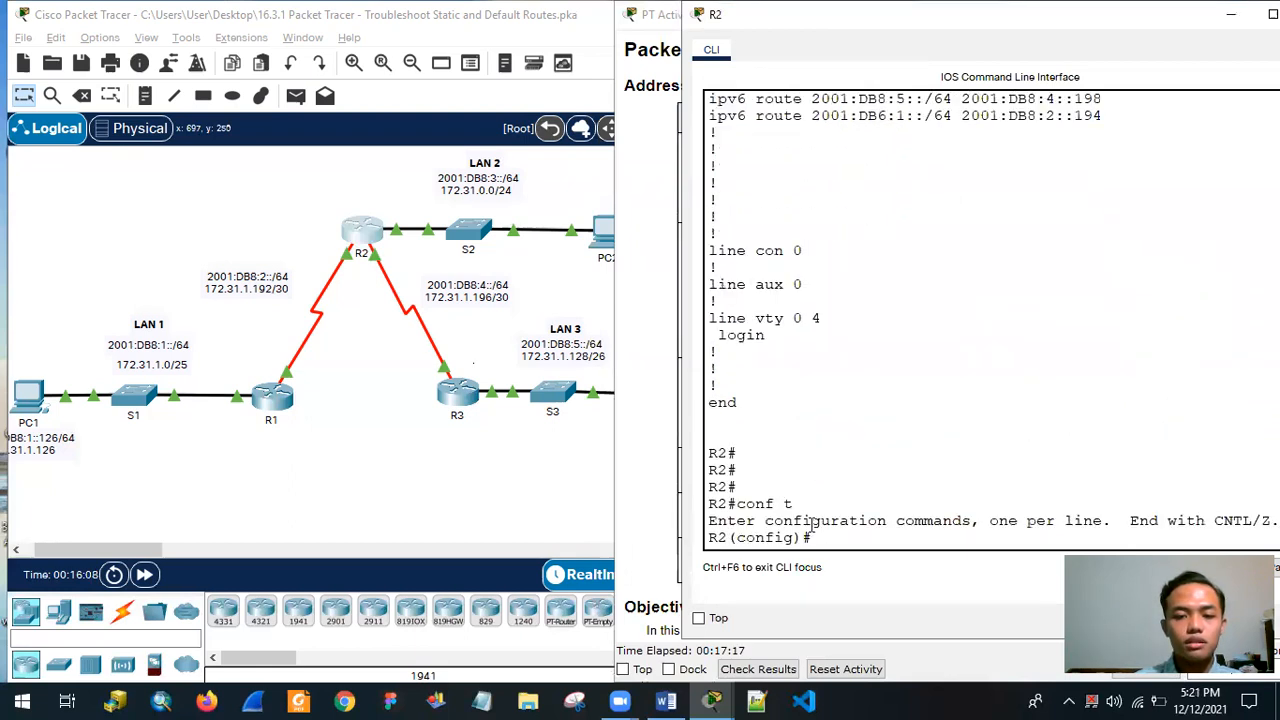
Remove the faulty static route with no ip route 172.31.1.0 255.255.255.128 172.31.1.198.
text(no)
right_click(868, 548)
click(913, 580)
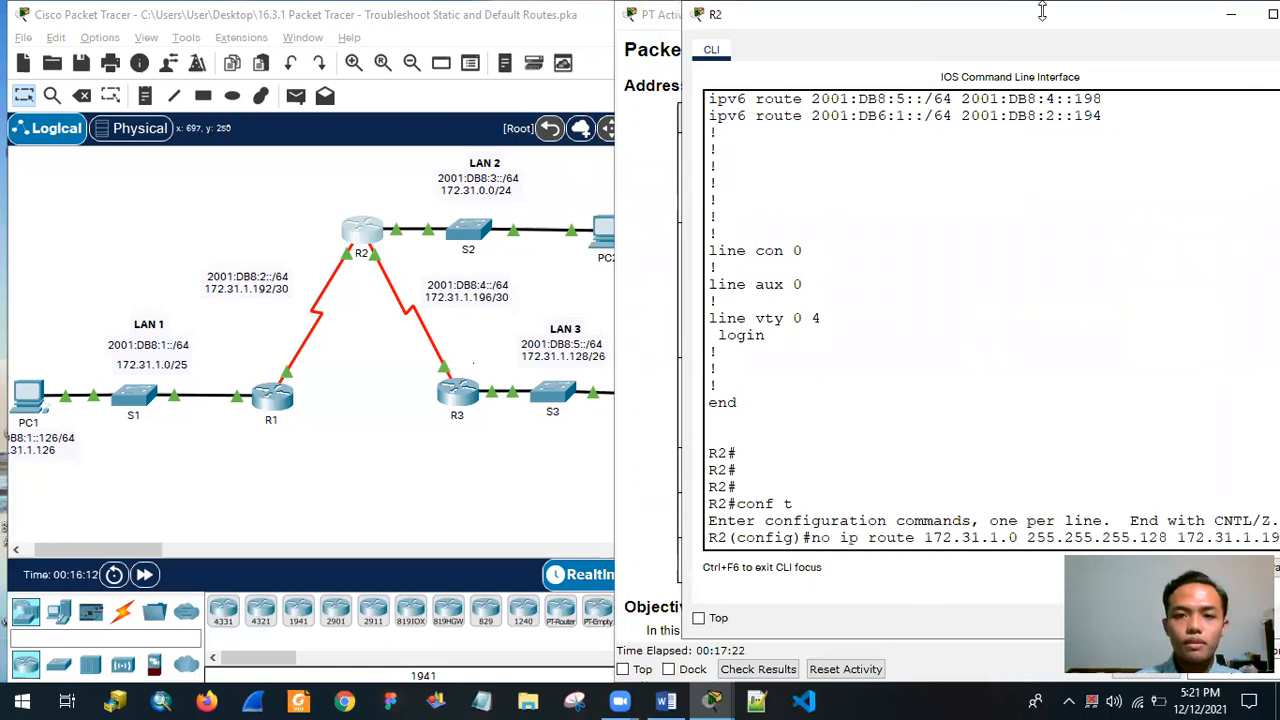
drag(1042, 10, 974, 10)
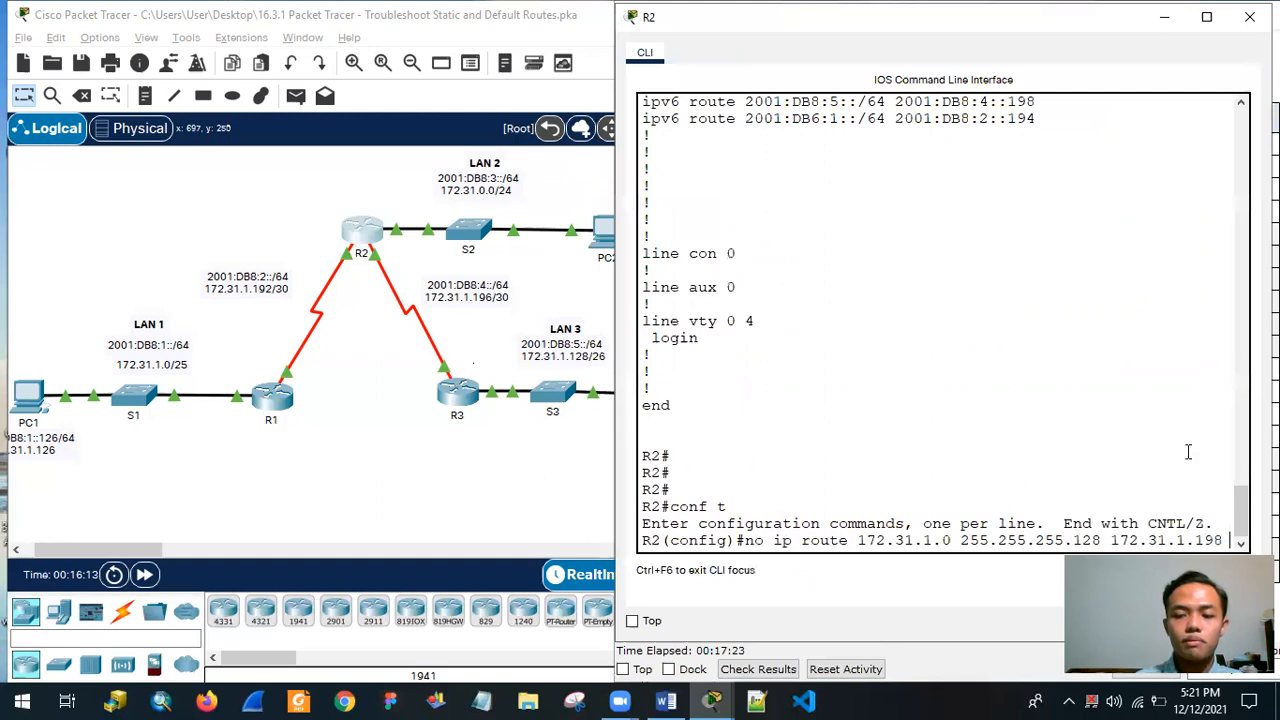
key(Return)
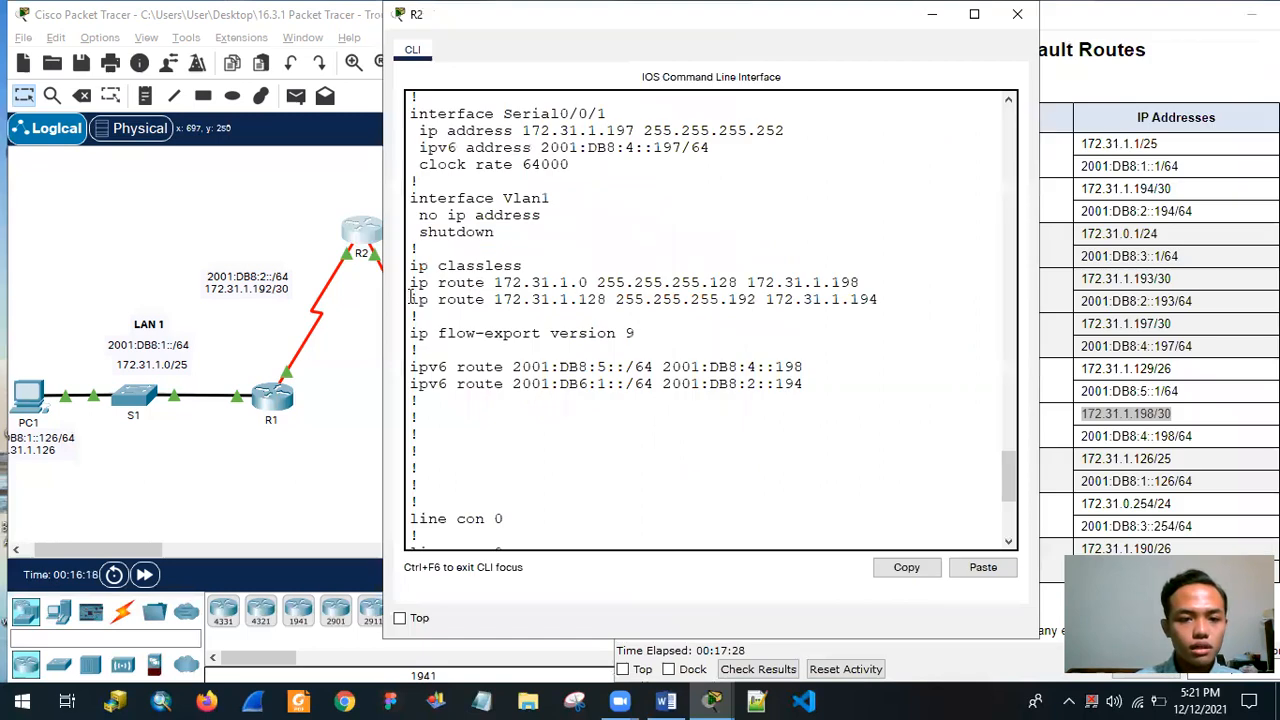
drag(414, 299, 896, 314)
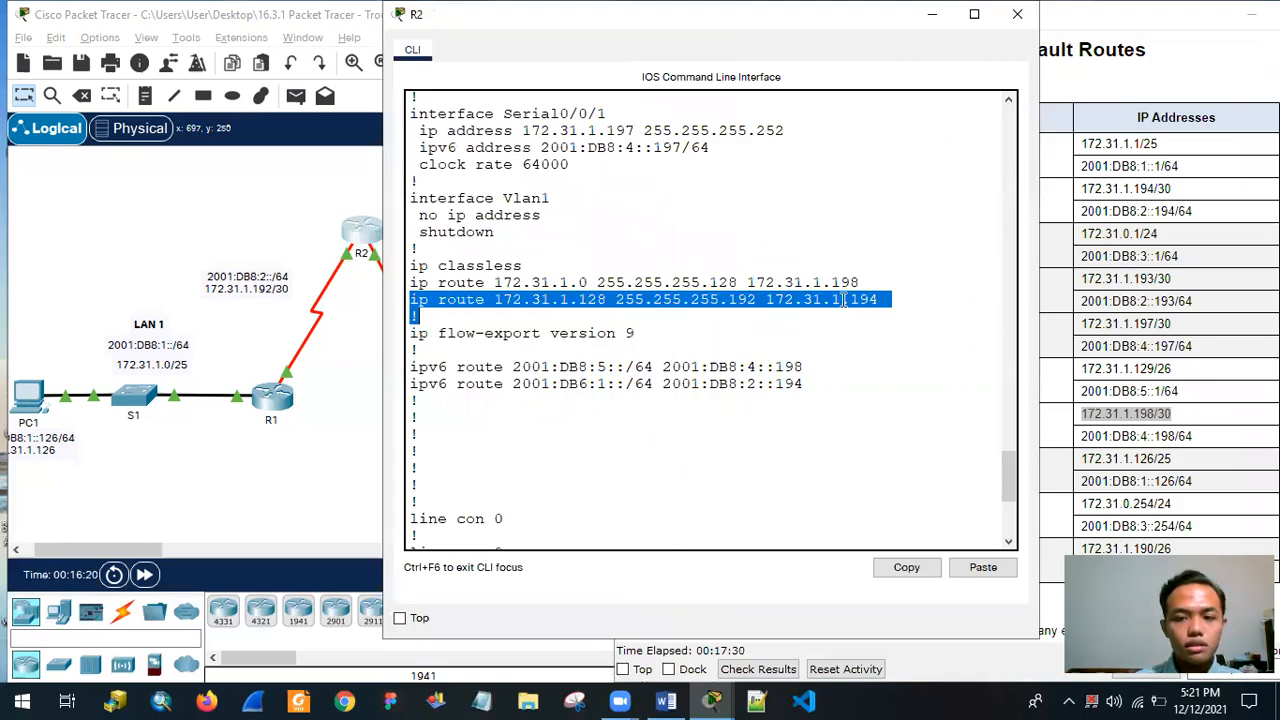
right_click(846, 303)
click(874, 311)
scroll(721, 420, down, 3)
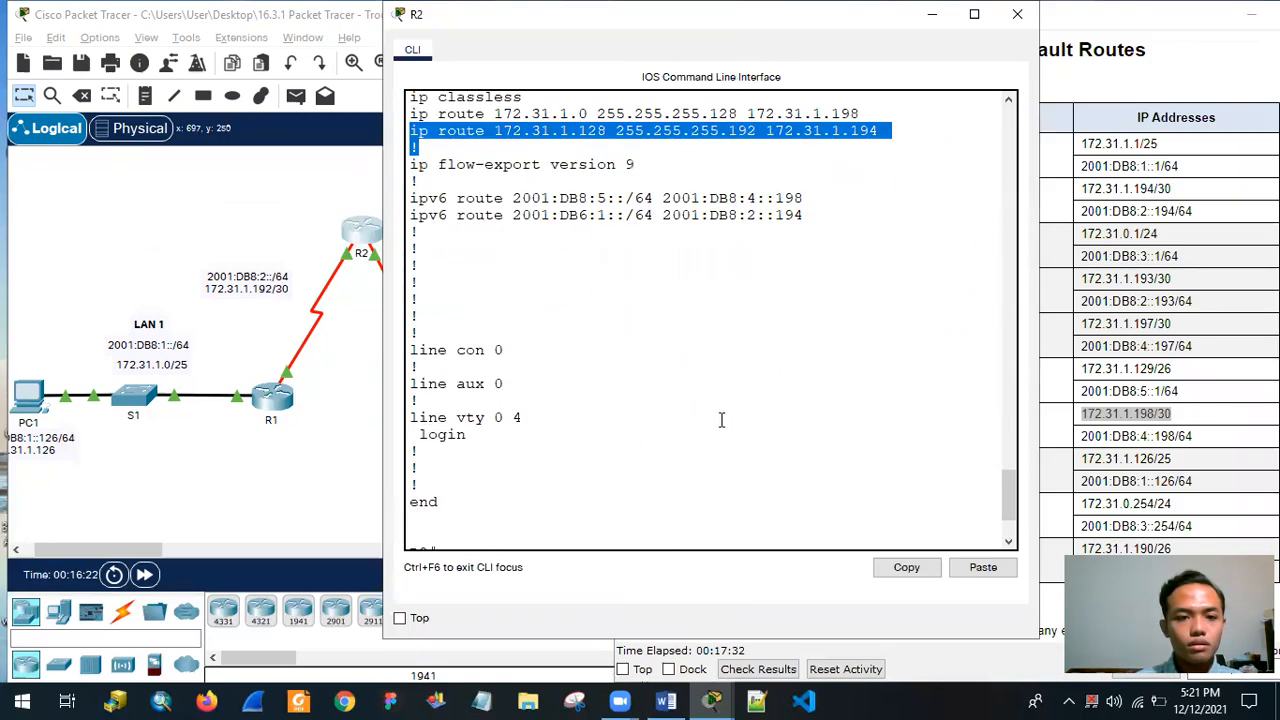
scroll(486, 317, up, 3)
drag(428, 299, 882, 300)
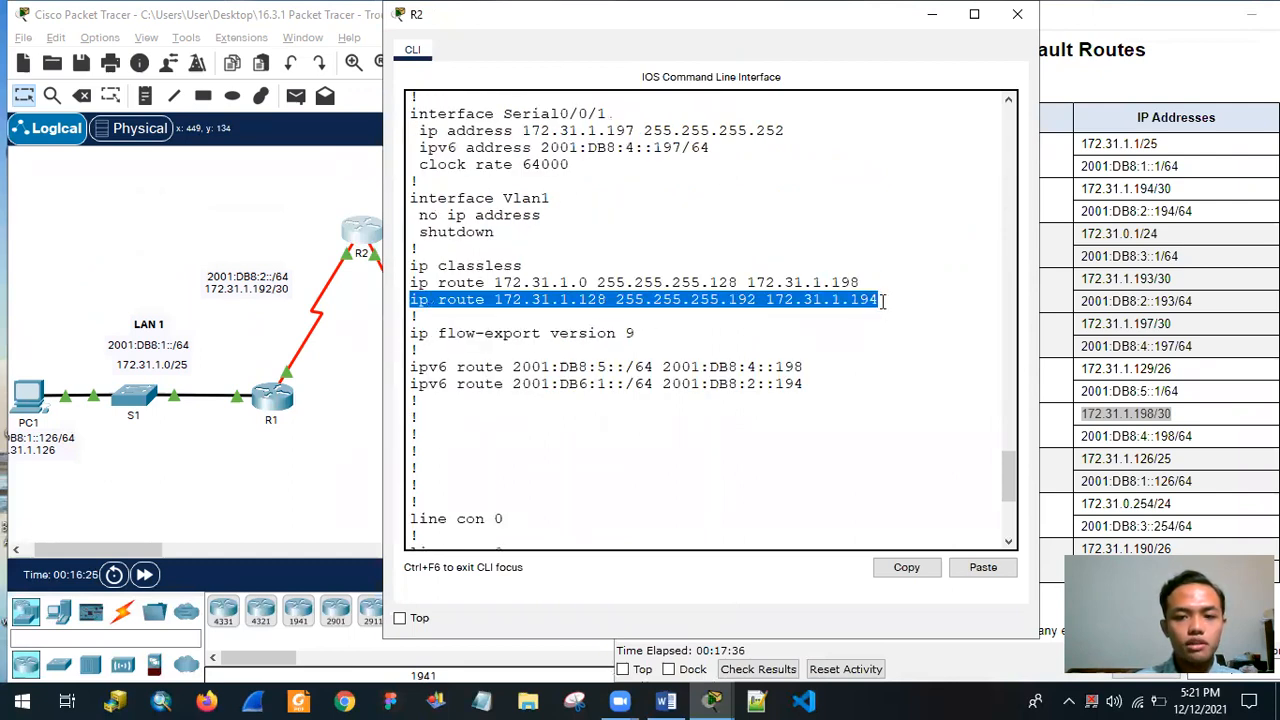
right_click(862, 306)
click(892, 318)
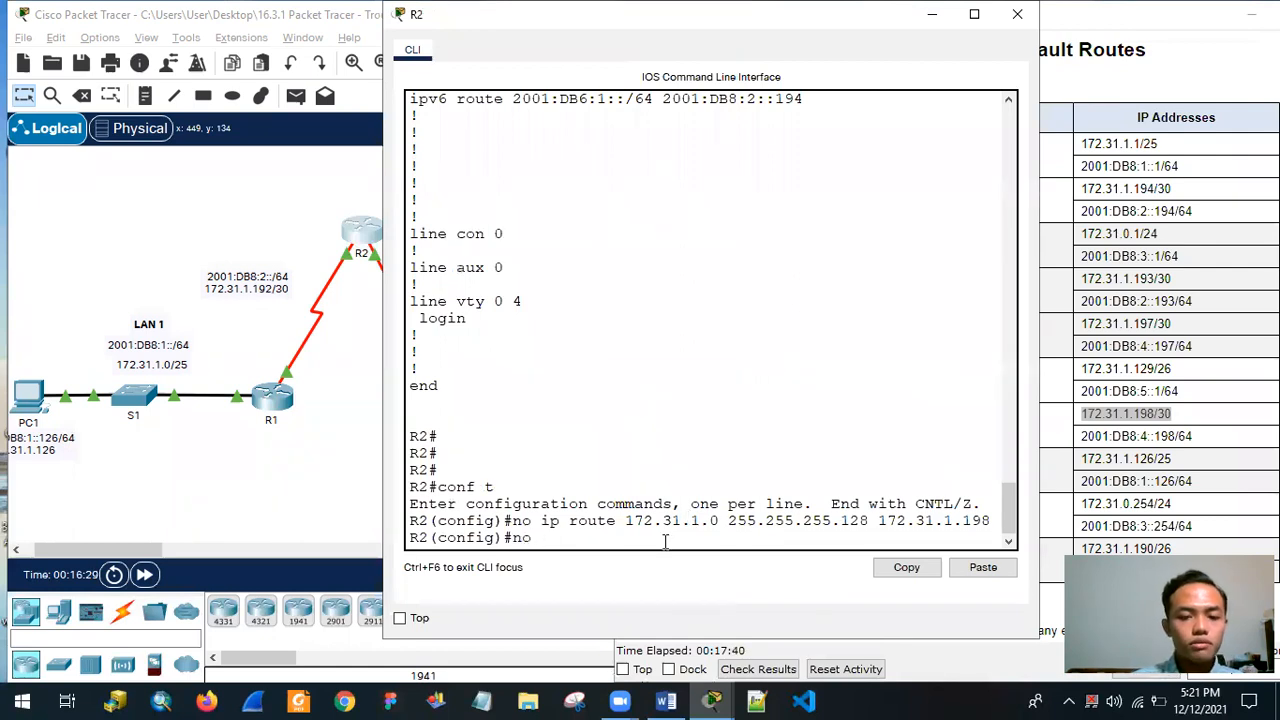
right_click(664, 540)
click(722, 572)
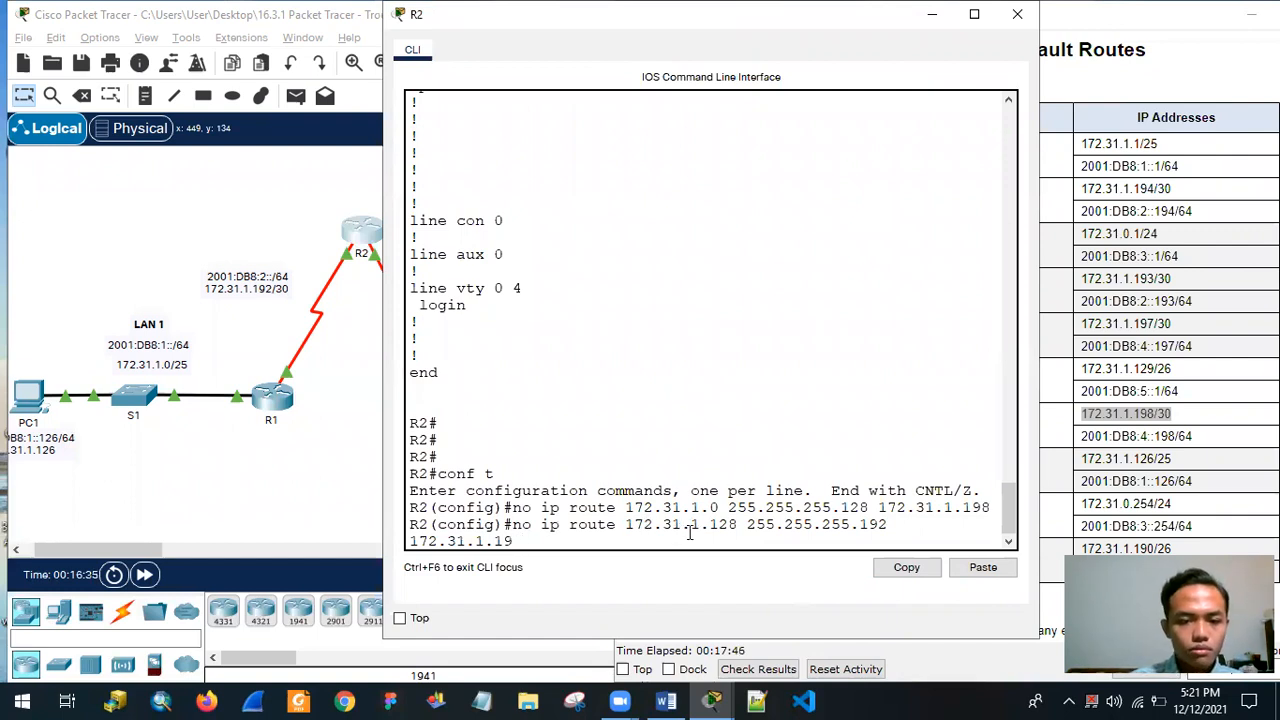
key(BackSpace)
key(BackSpace)
key(BackSpace)
key(BackSpace)
key(BackSpace)
key(BackSpace)
key(BackSpace)
key(BackSpace)
key(BackSpace)
key(BackSpace)
key(BackSpace)
key(BackSpace)
key(BackSpace)
key(BackSpace)
key(BackSpace)
key(BackSpace)
key(BackSpace)
key(BackSpace)
key(BackSpace)
key(BackSpace)
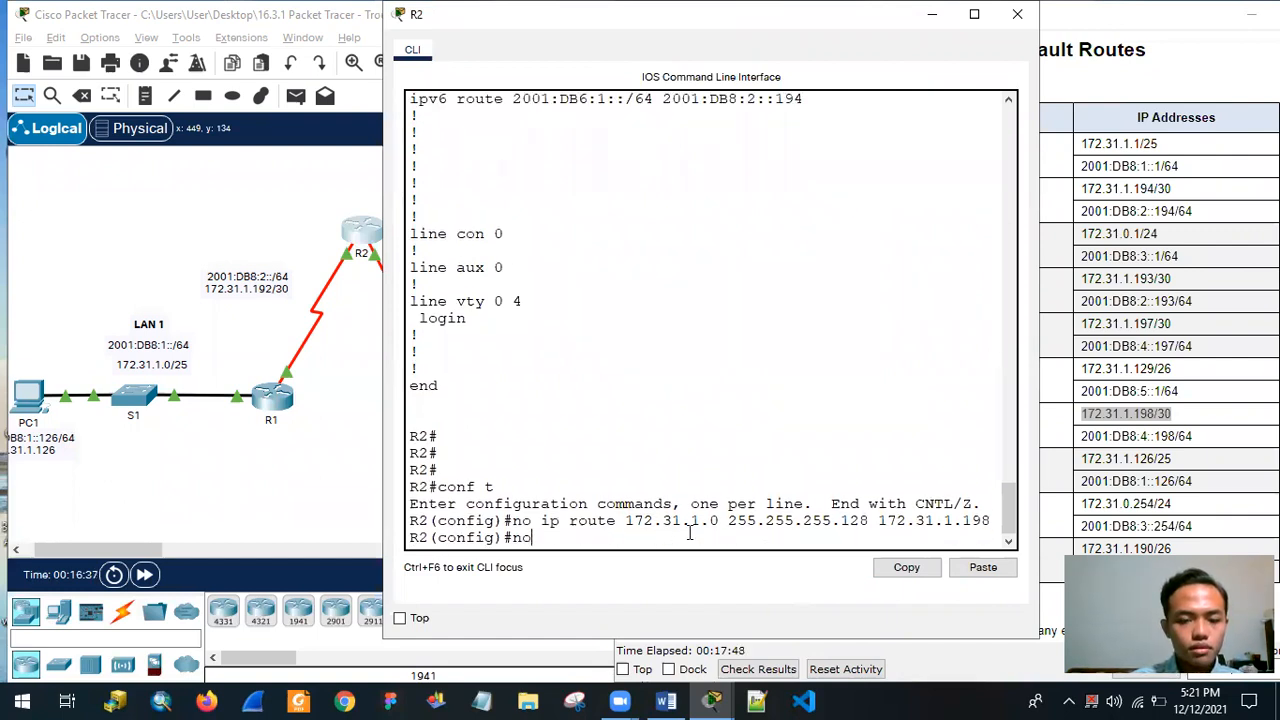
Copy the ip route line for 172.31.1.128 255.255.255.192 from R2's running-configuration output.
text(do sh run)
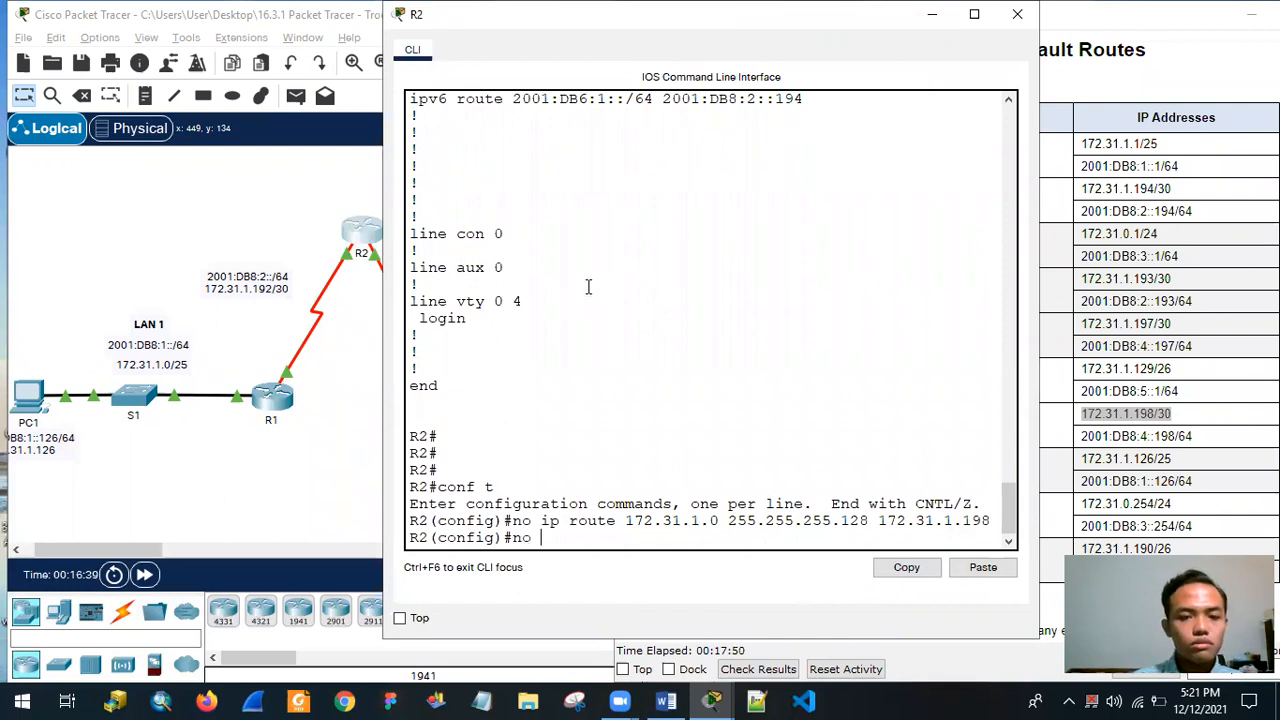
key(Return)
drag(411, 183, 873, 180)
right_click(877, 184)
click(882, 202)
scroll(757, 389, down, 4)
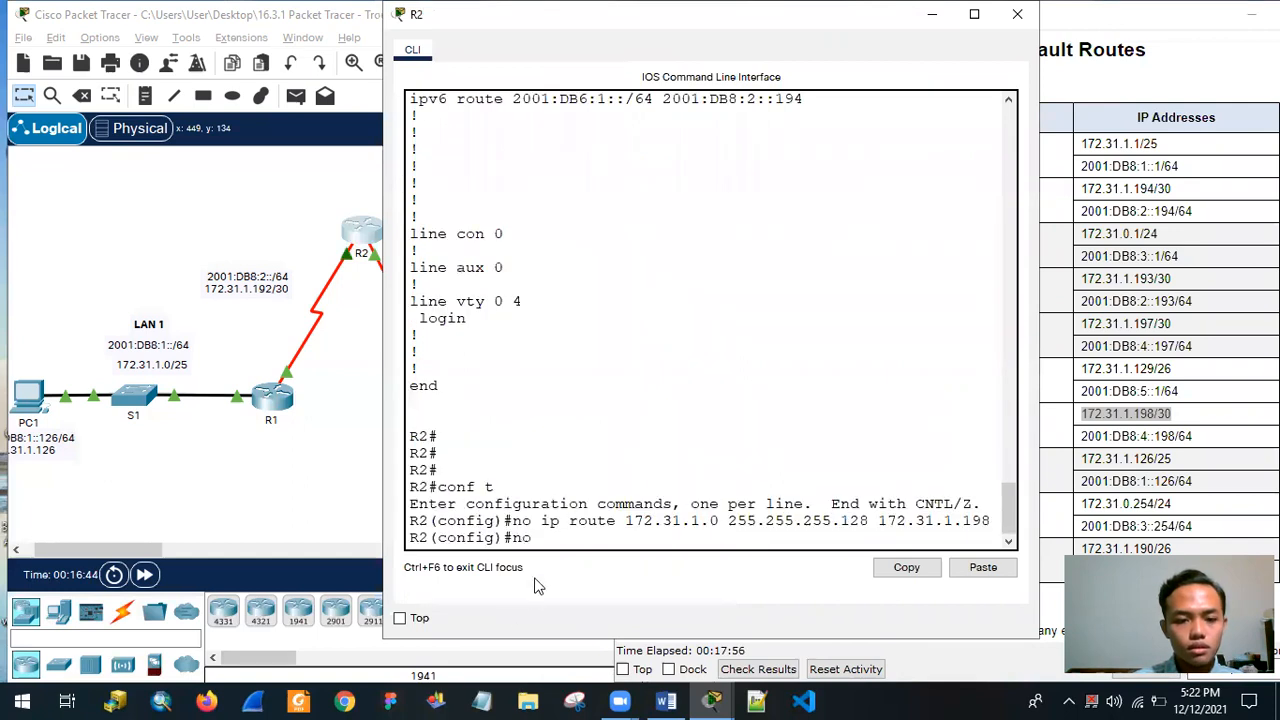
Remove the second faulty static route with no ip route 172.31.1.128 255.255.255.192 172.31.1.194.
right_click(571, 538)
click(614, 569)
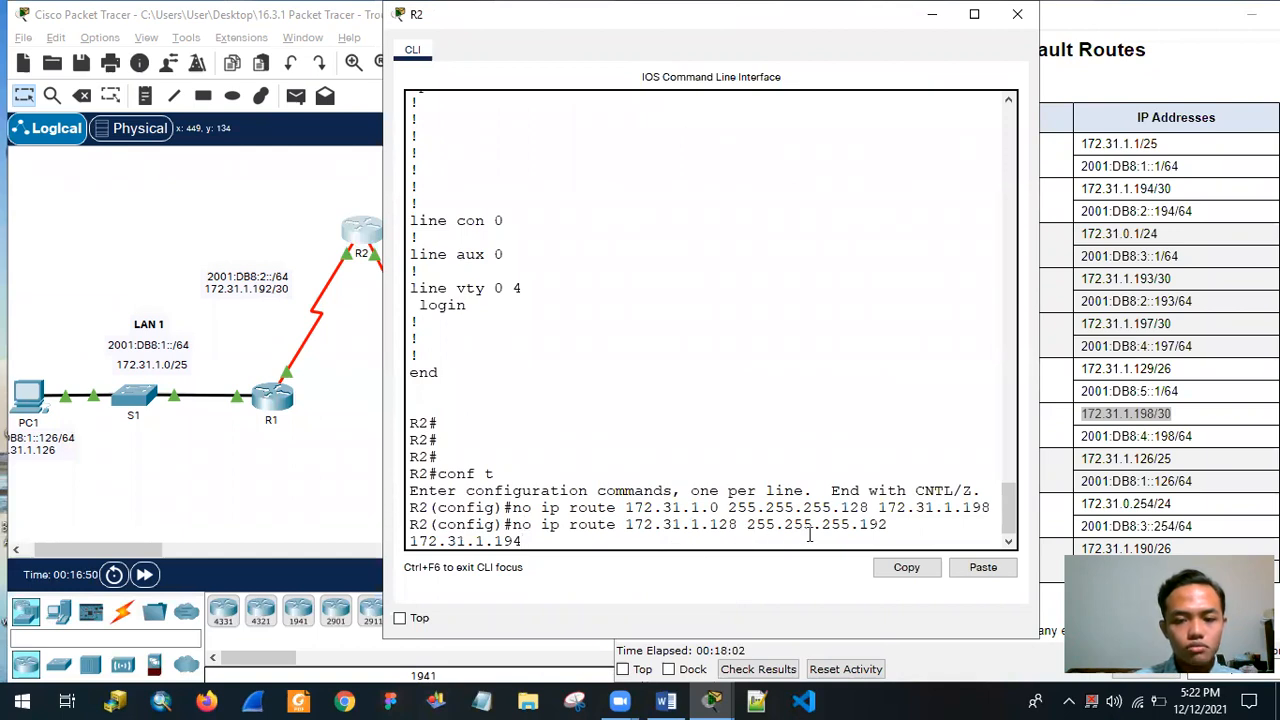
scroll(815, 528, up, 6)
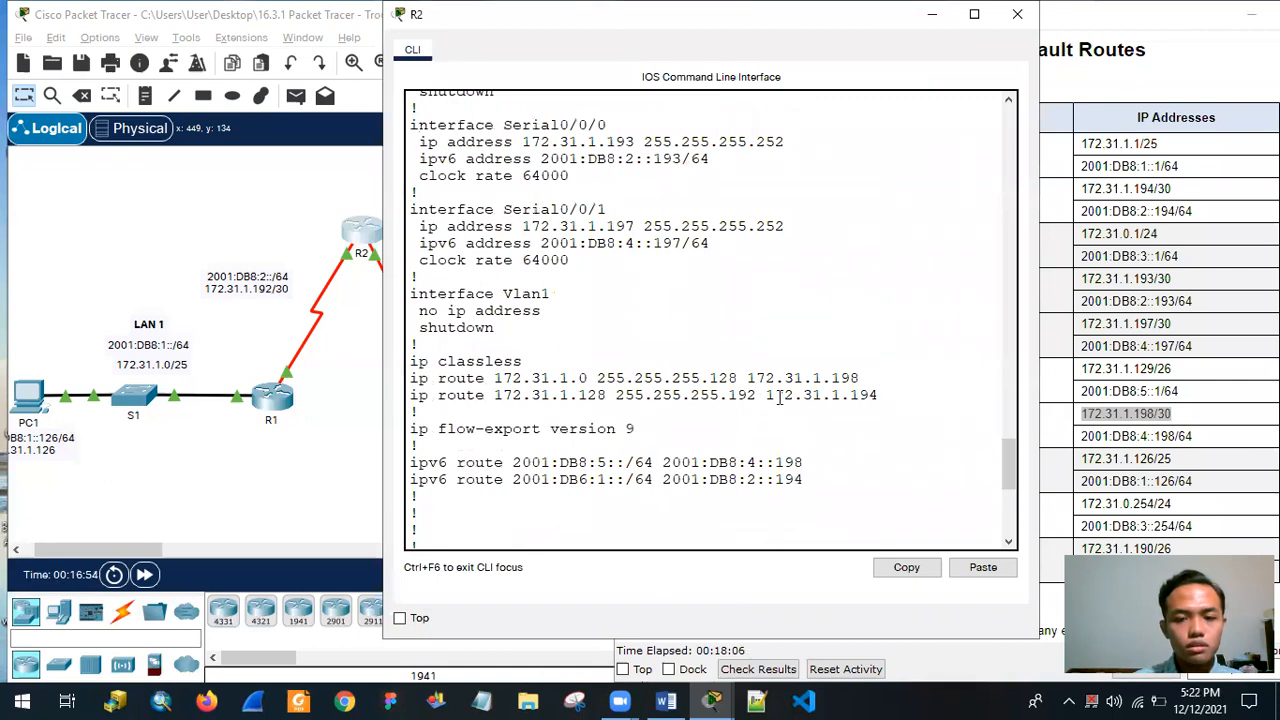
scroll(855, 420, down, 6)
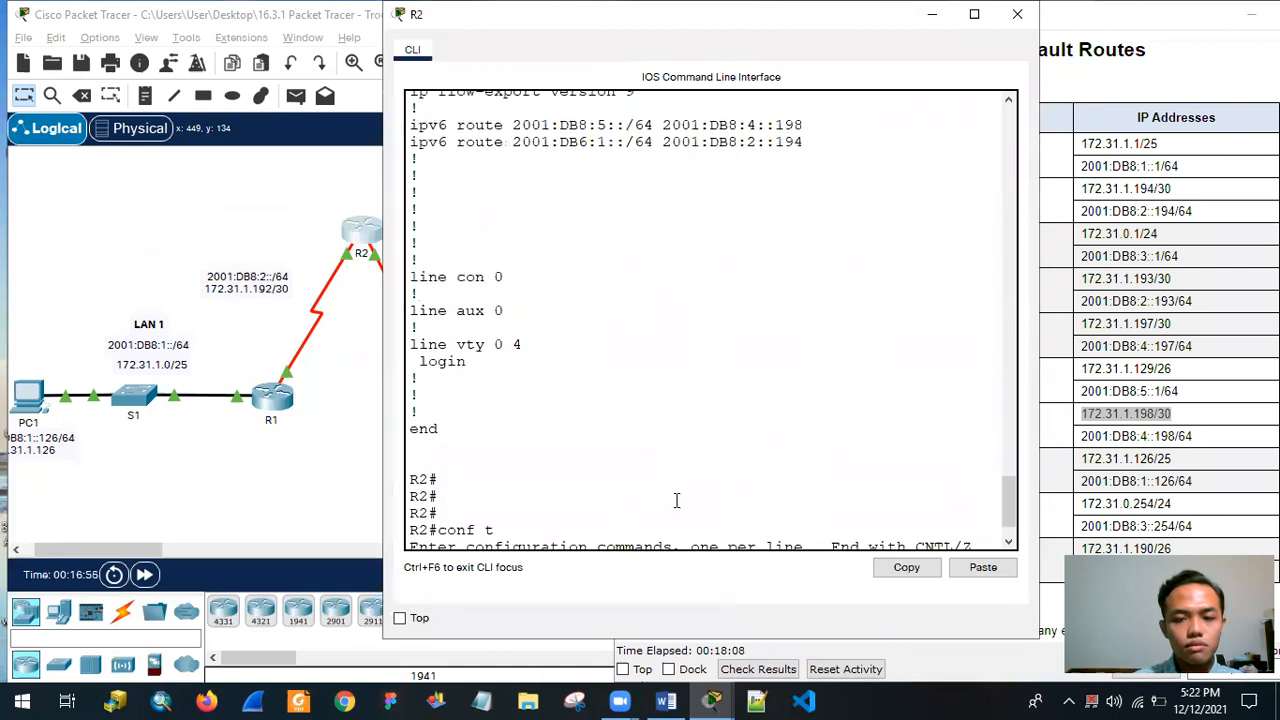
scroll(676, 502, down, 2)
key(BackSpace)
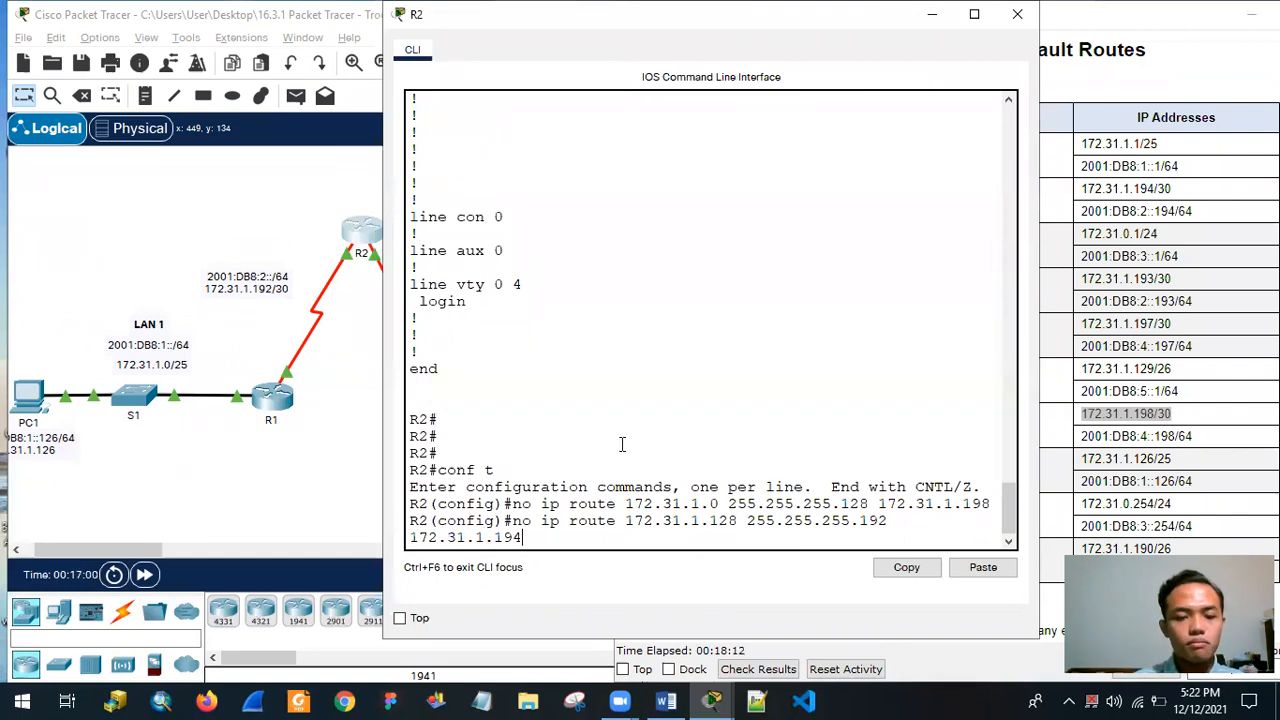
key(Return)
drag(409, 490, 551, 523)
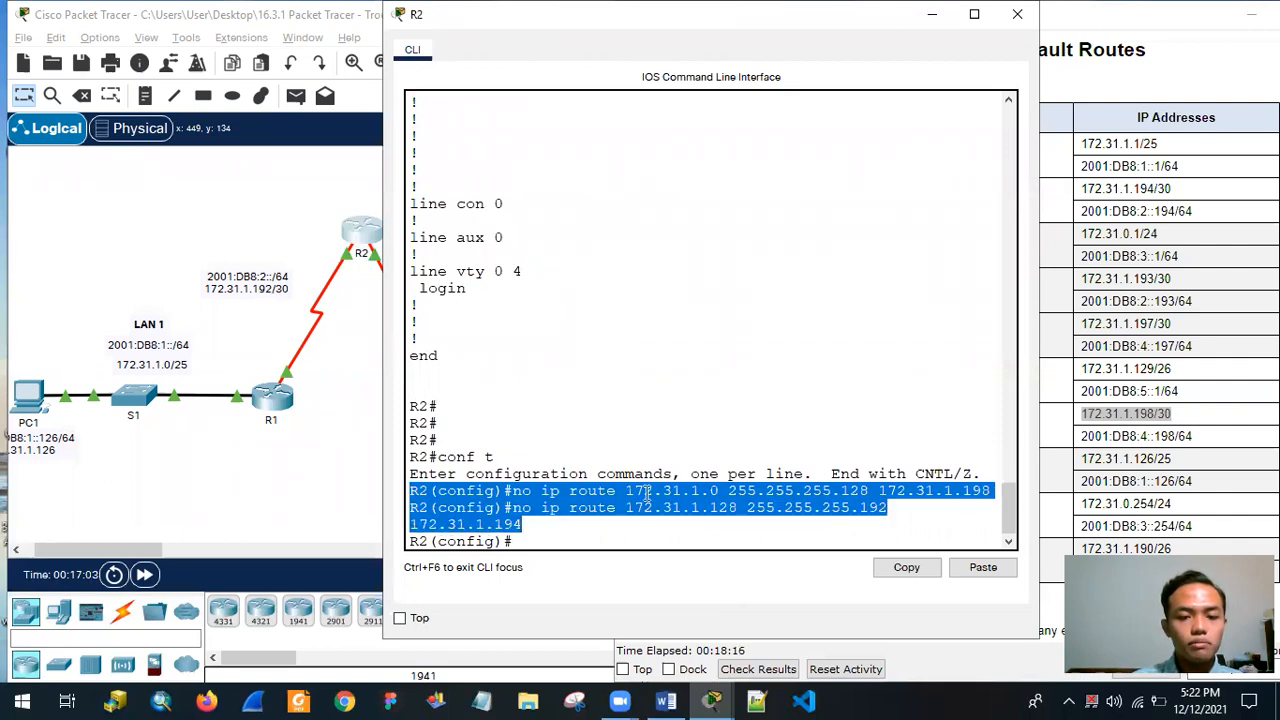
click(597, 558)
click(596, 546)
Add the corrected route ip route 172.31.1.0 255.255.255.128 172.31.1.194, reusing the old route line with a new next hop.
scroll(662, 421, up, 4)
drag(410, 192, 851, 195)
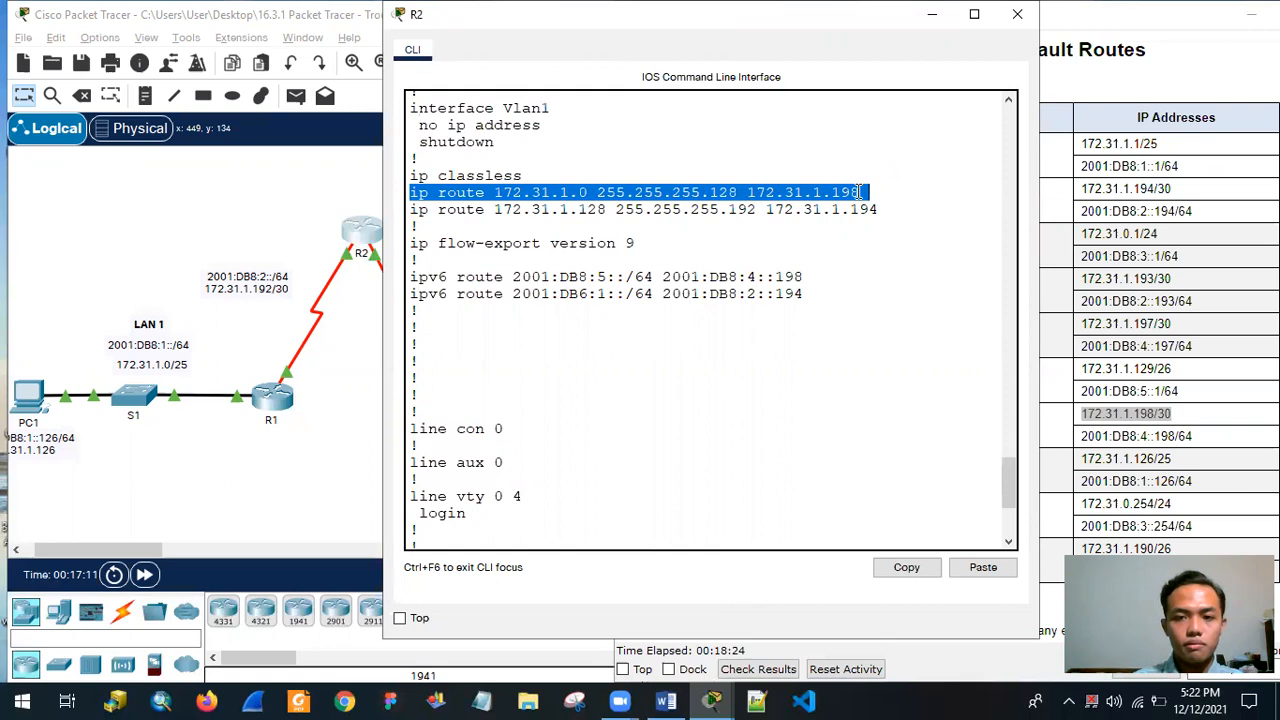
right_click(857, 194)
click(865, 203)
scroll(780, 463, down, 5)
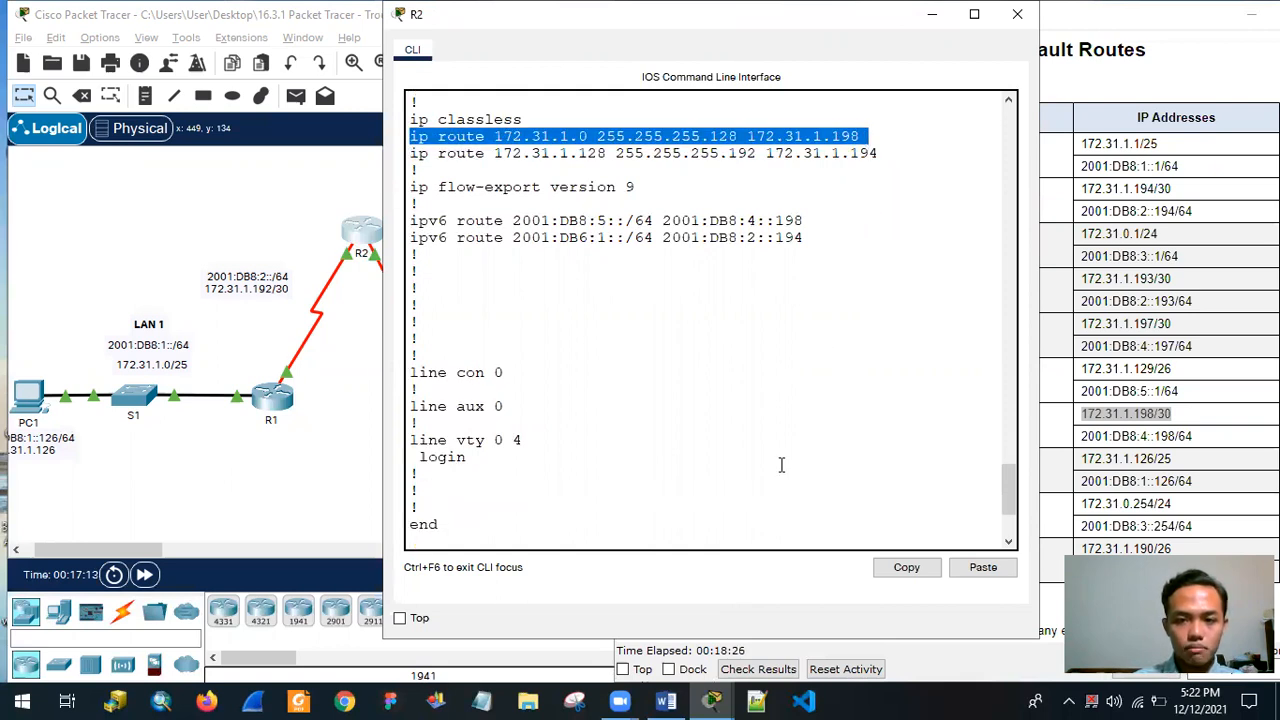
right_click(583, 535)
click(614, 562)
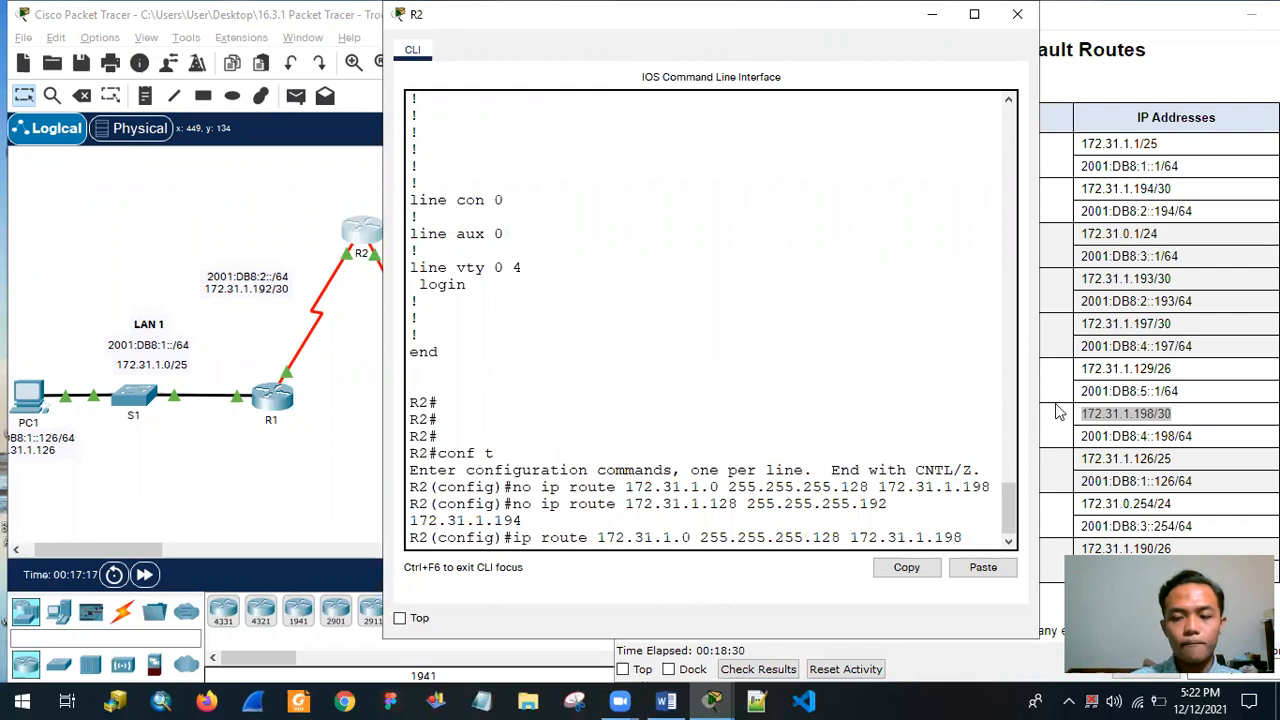
key(BackSpace)
text(4)
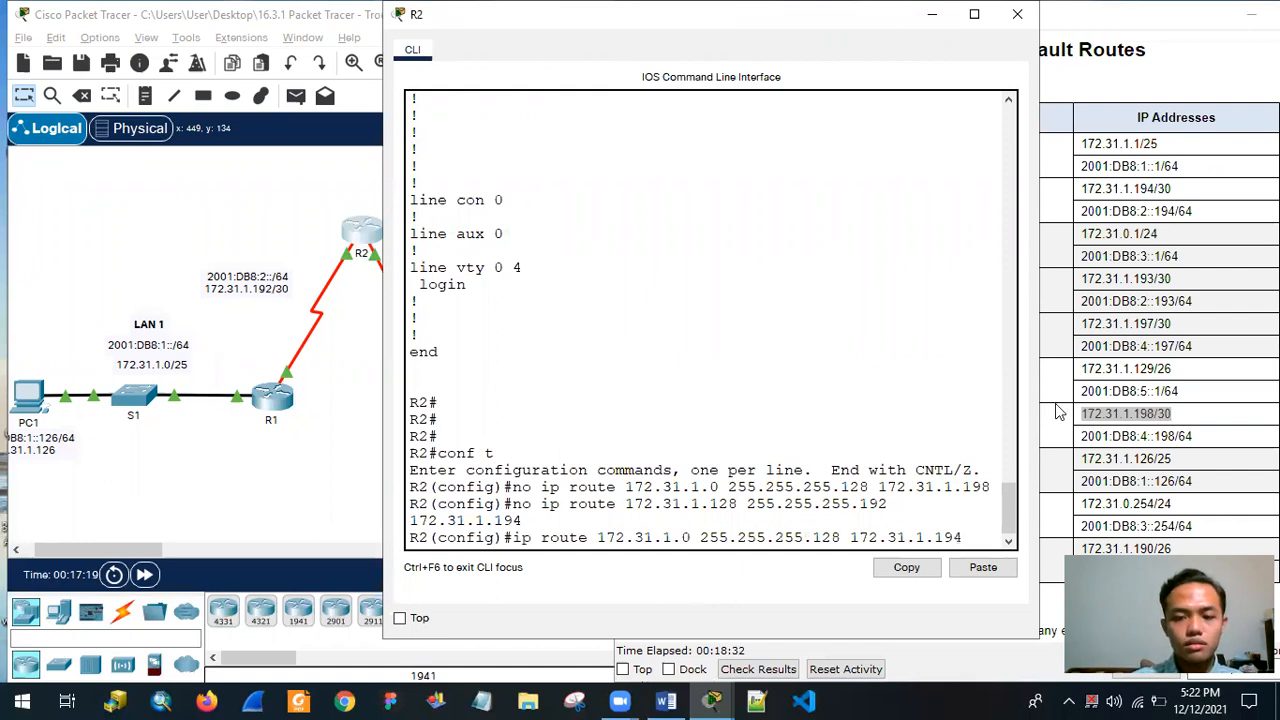
key(Return)
Add the corrected route ip route 172.31.1.128 255.255.255.192 172.31.1.198, reusing the old route line with a new next hop.
scroll(706, 371, up, 7)
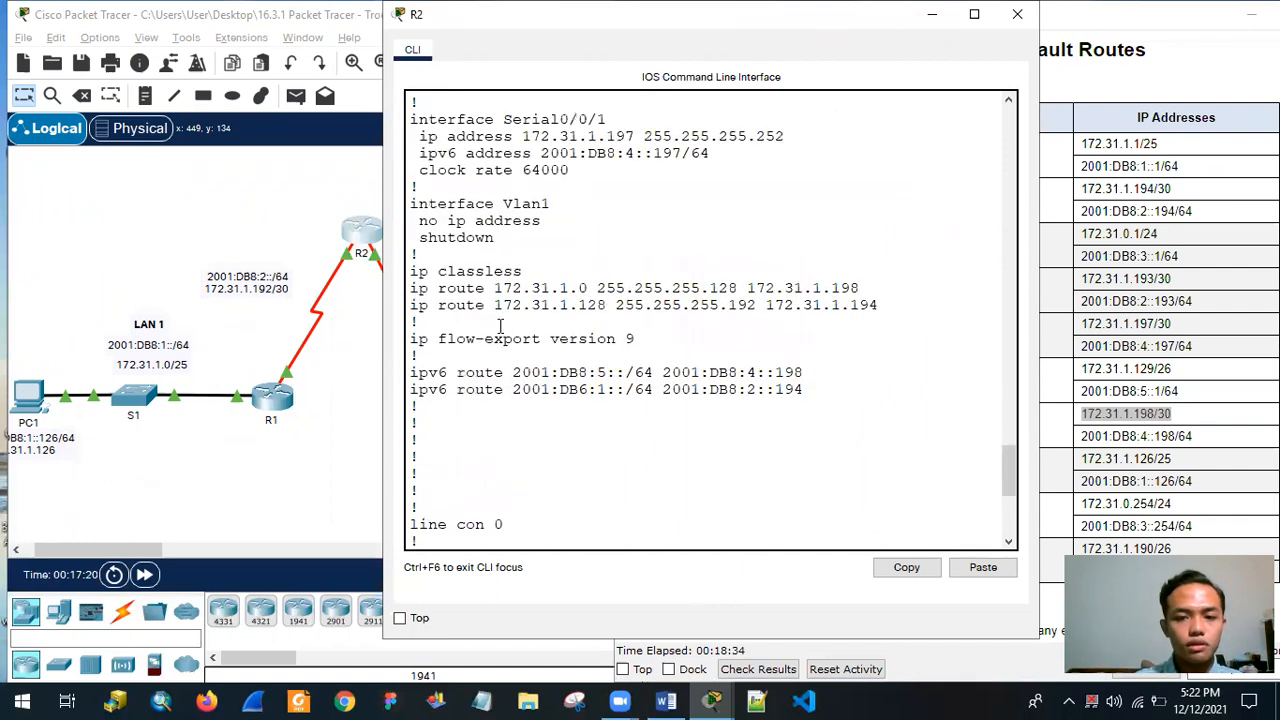
triple_click(895, 305)
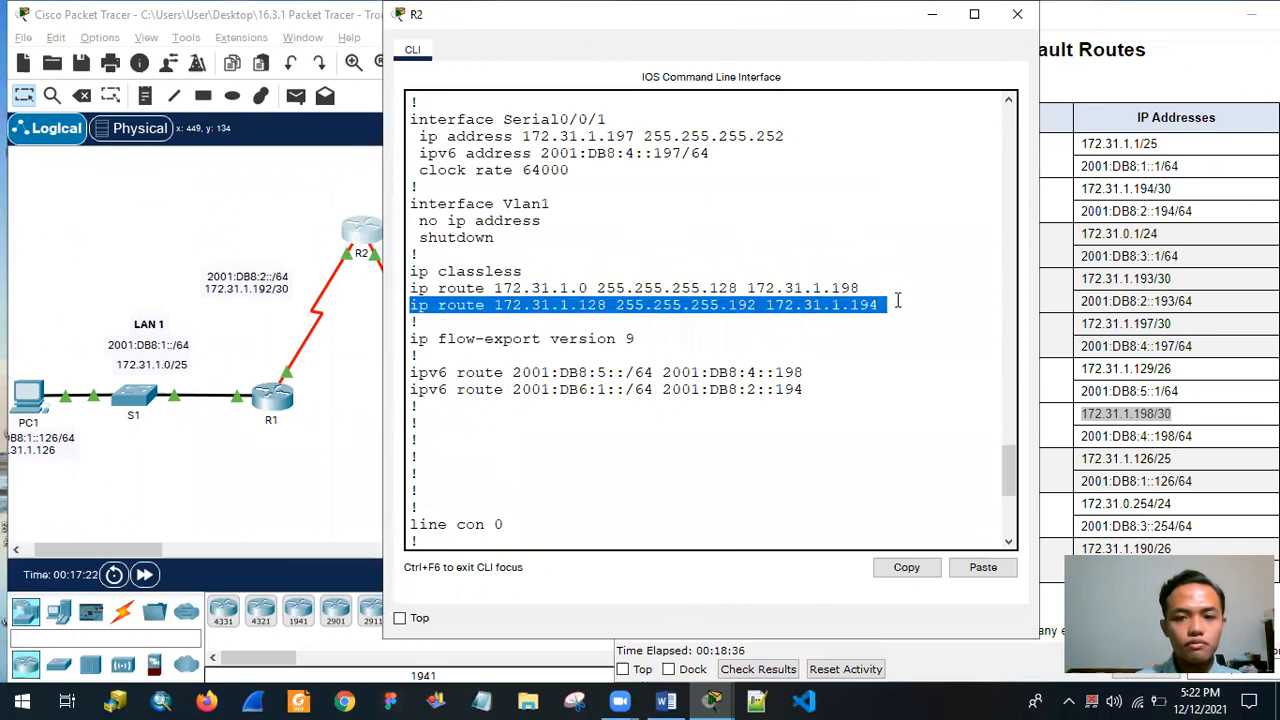
right_click(849, 310)
click(867, 322)
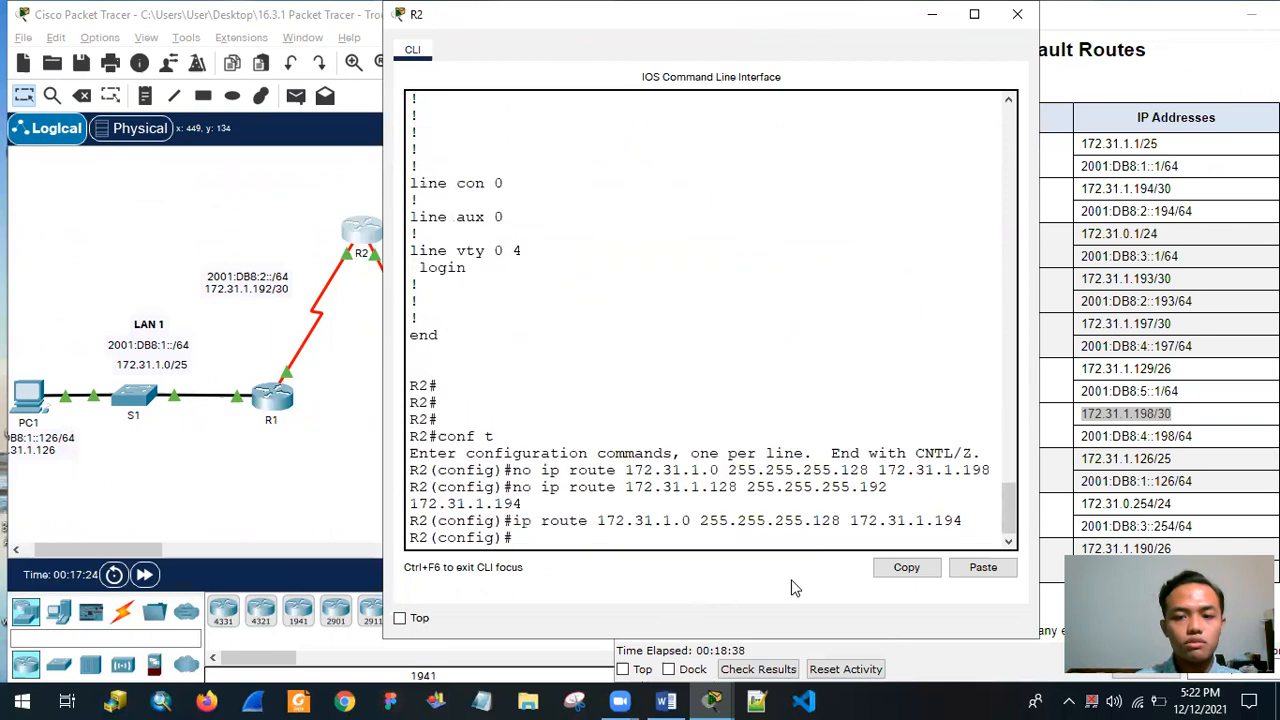
right_click(708, 532)
click(740, 556)
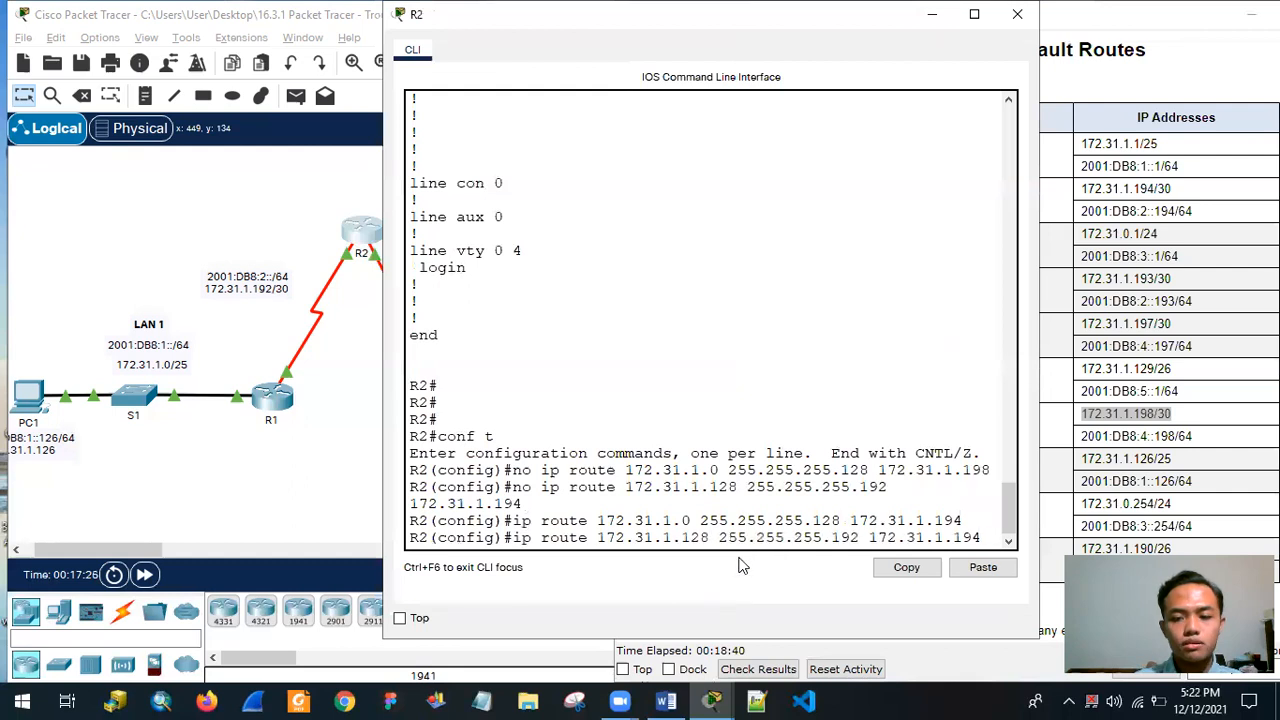
key(BackSpace)
text(8)
key(Return)
key(Return)
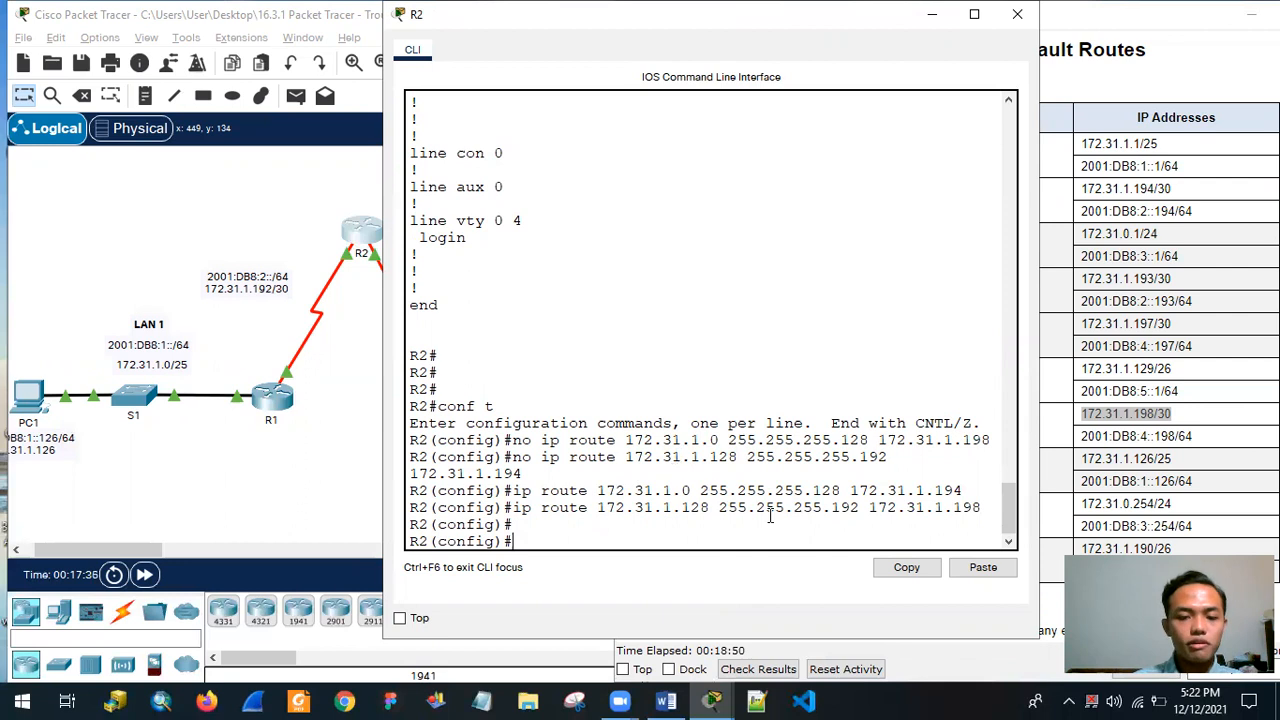
Review the static entries in R2's earlier show ip route and show ipv6 route outputs.
scroll(609, 414, up, 4)
scroll(609, 414, up, 15)
scroll(585, 406, up, 15)
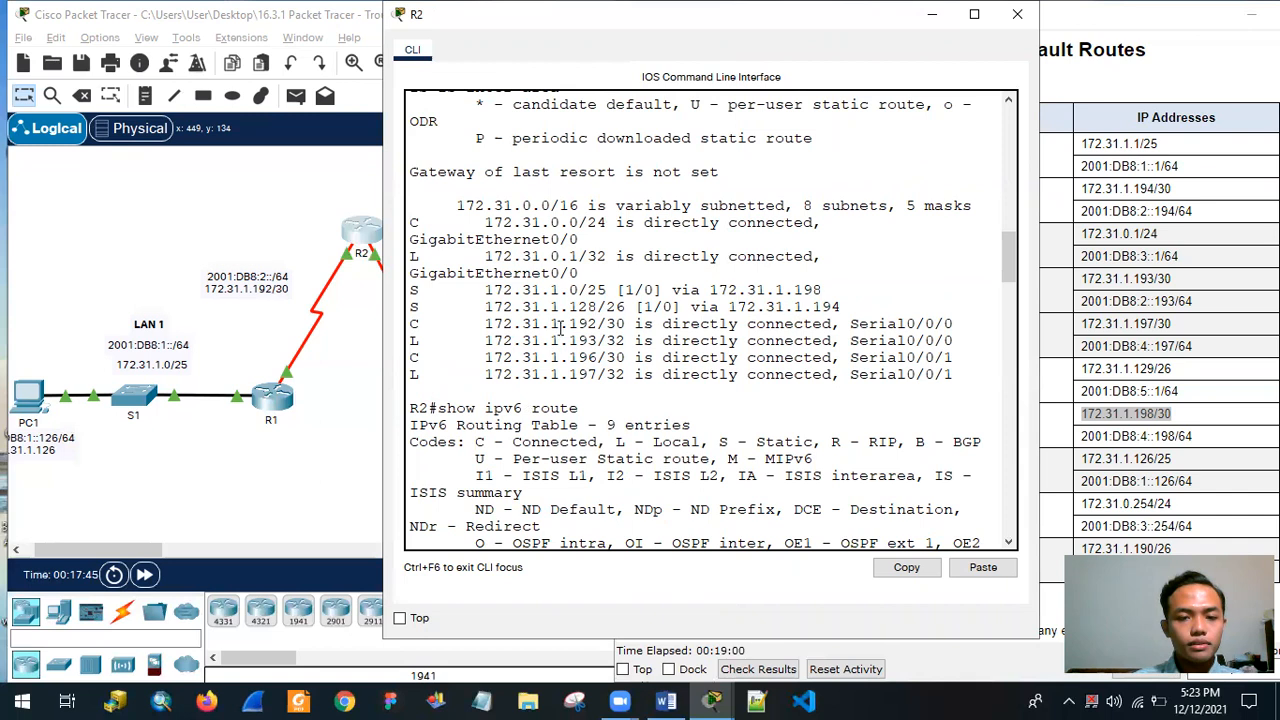
scroll(563, 329, down, 5)
scroll(566, 329, down, 1)
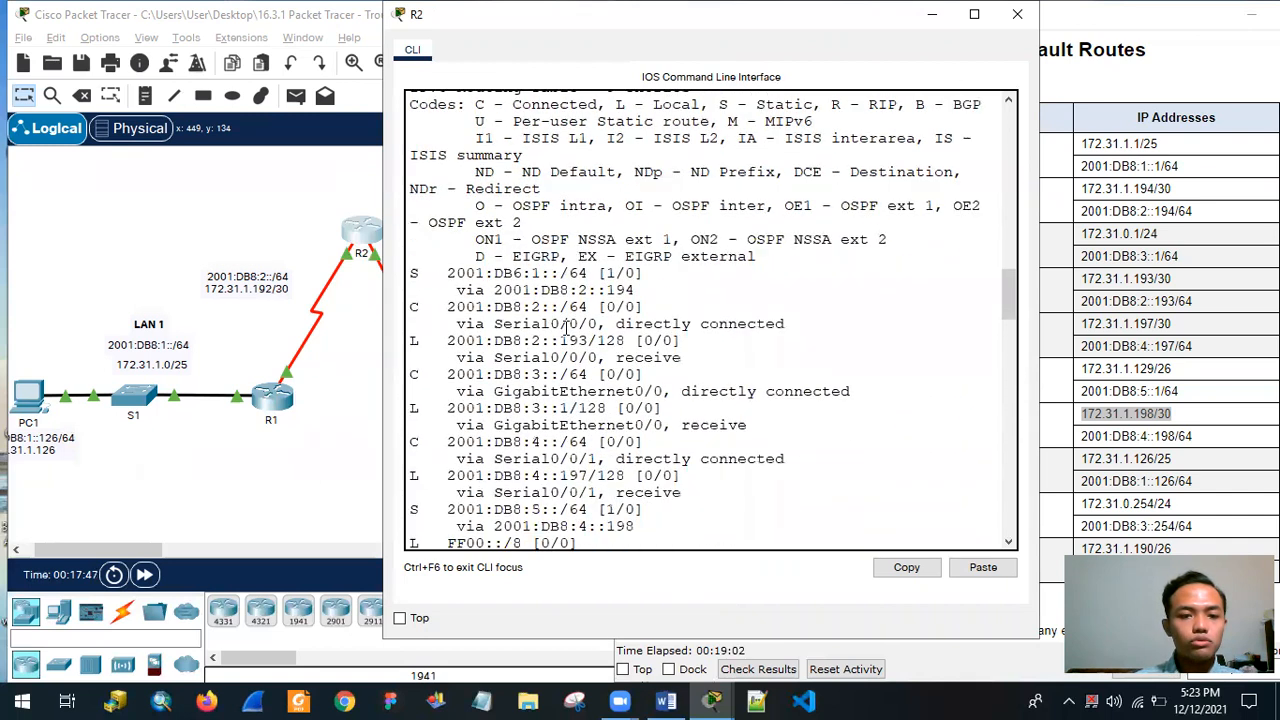
scroll(530, 276, up, 1)
scroll(515, 358, down, 2)
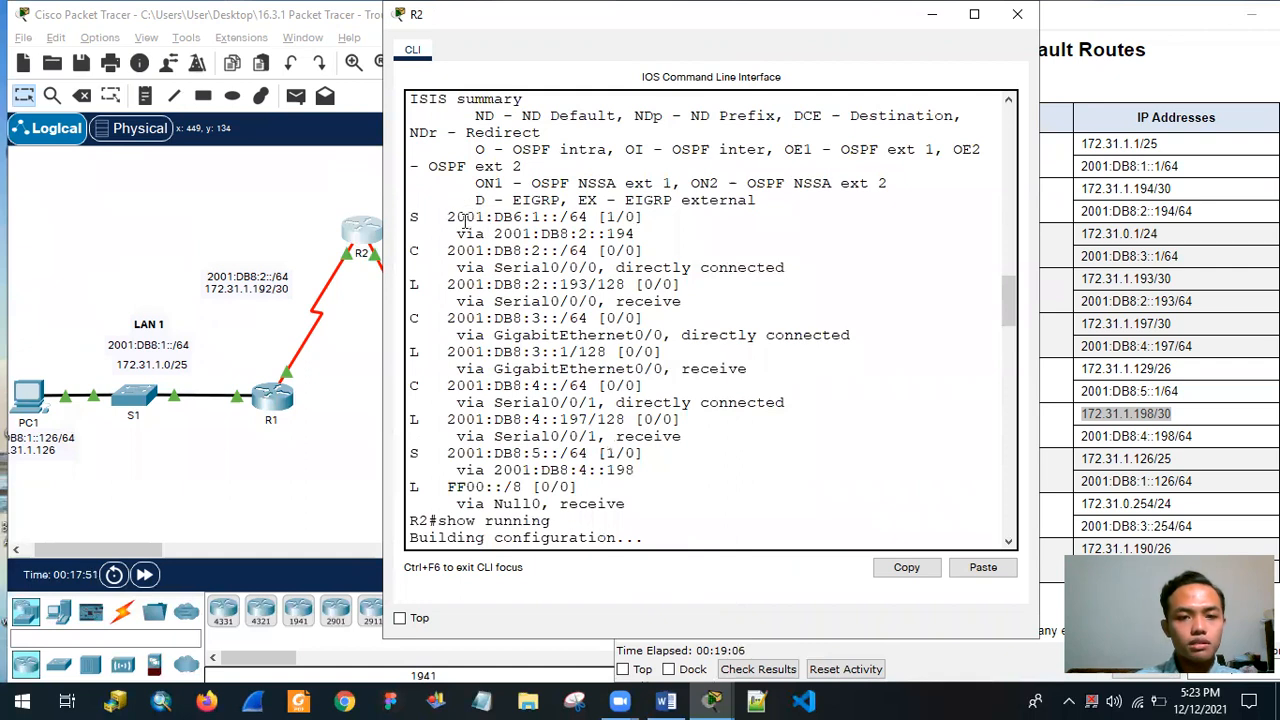
scroll(466, 230, down, 20)
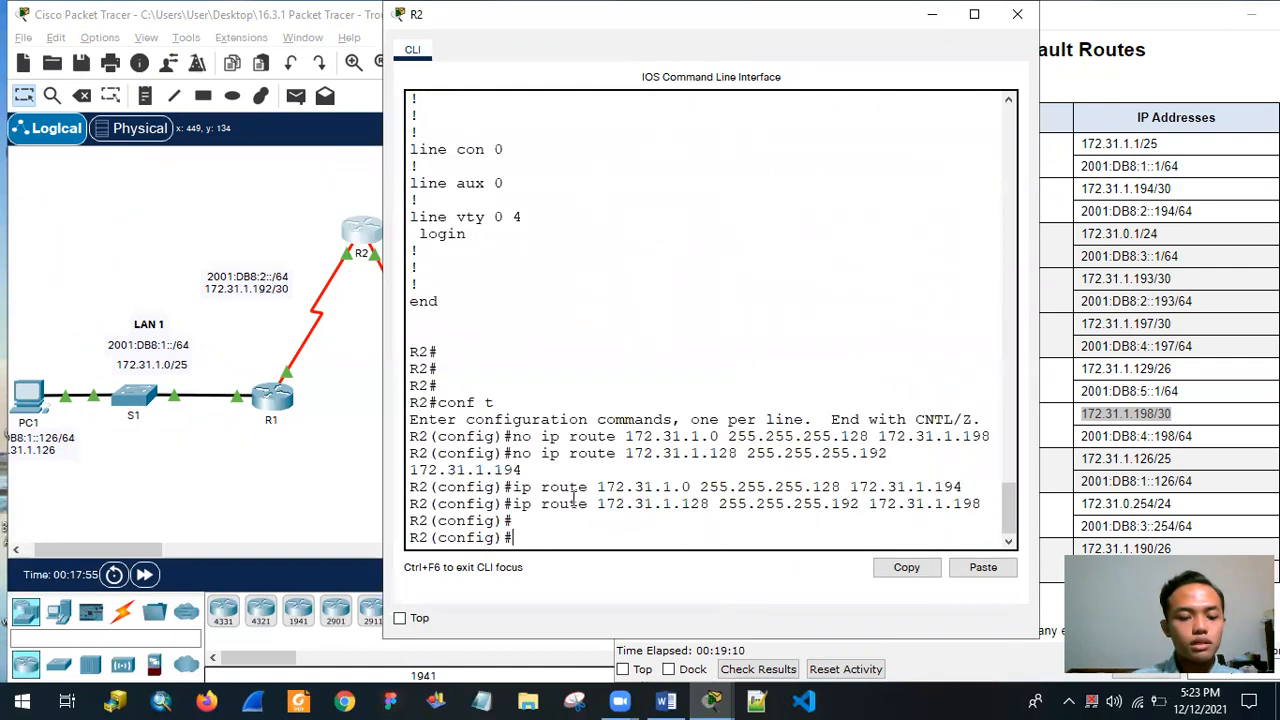
Leave configuration mode on R2 and display the IPv4 routing table with show ip route.
key(Return)
key(Return)
text(show ip route)
key(Return)
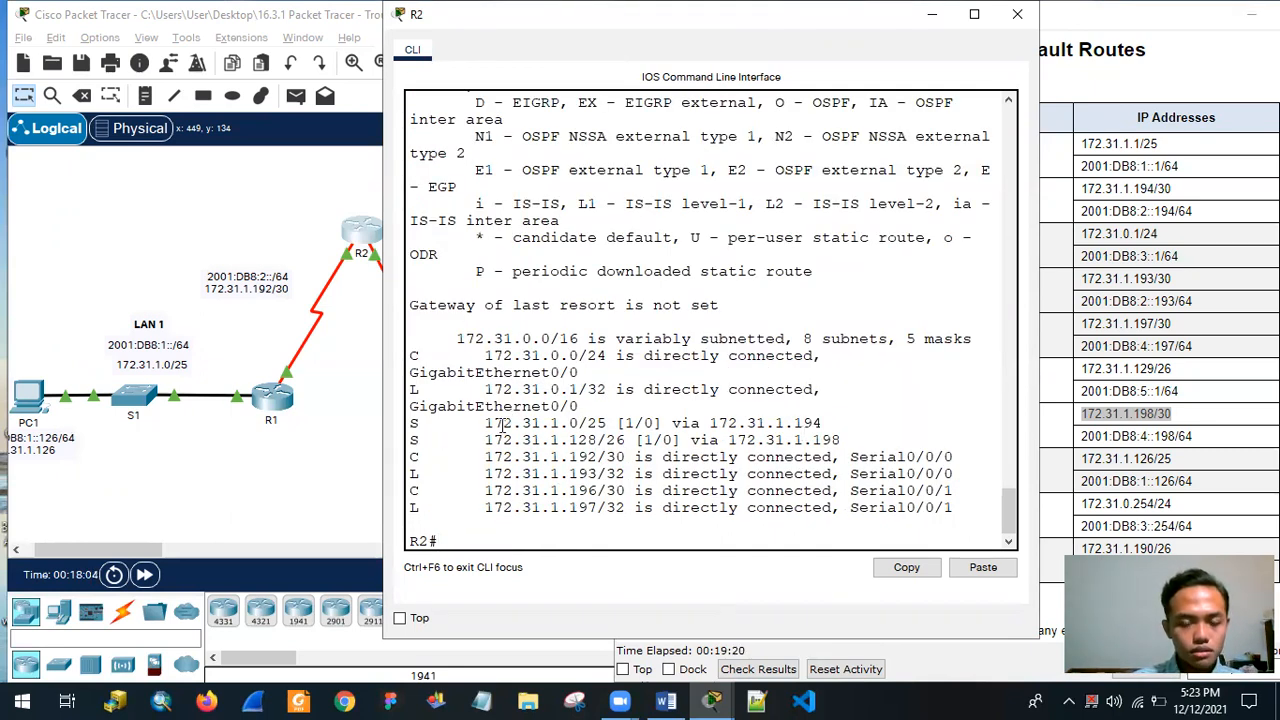
Check the networks and next hops of the two static entries in R2's IPv4 routing table.
drag(484, 425, 570, 425)
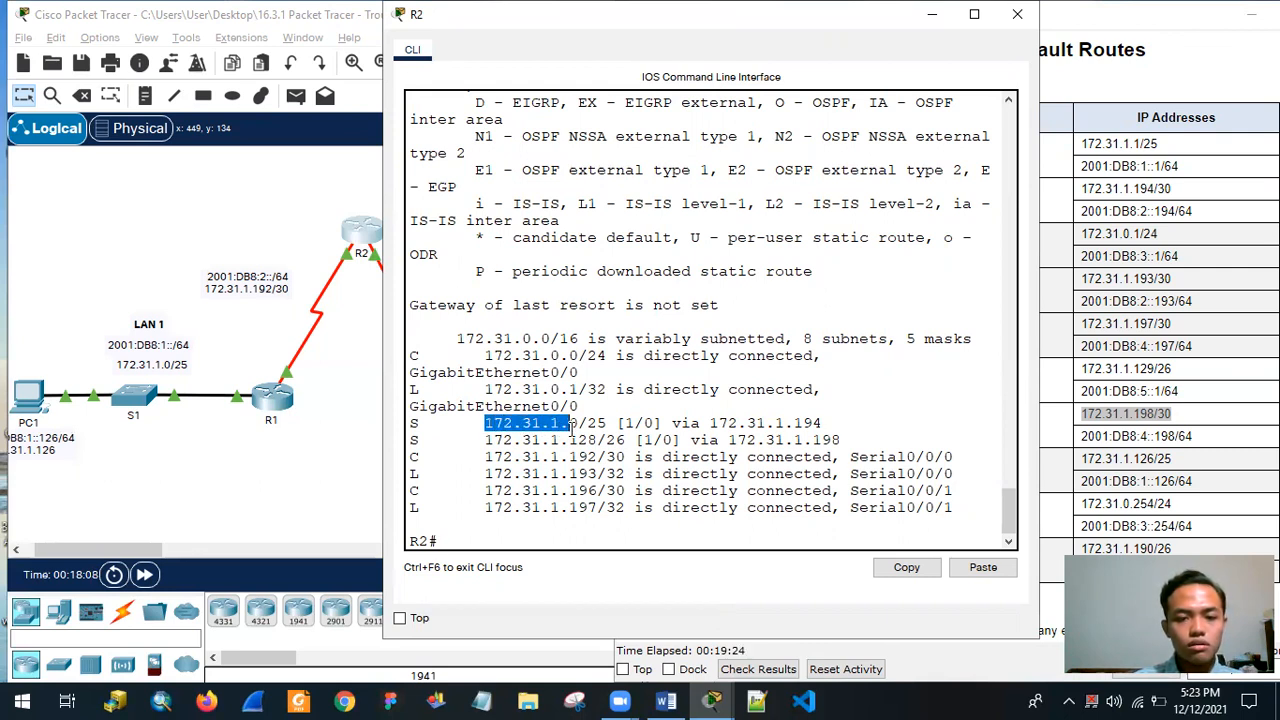
drag(822, 423, 709, 423)
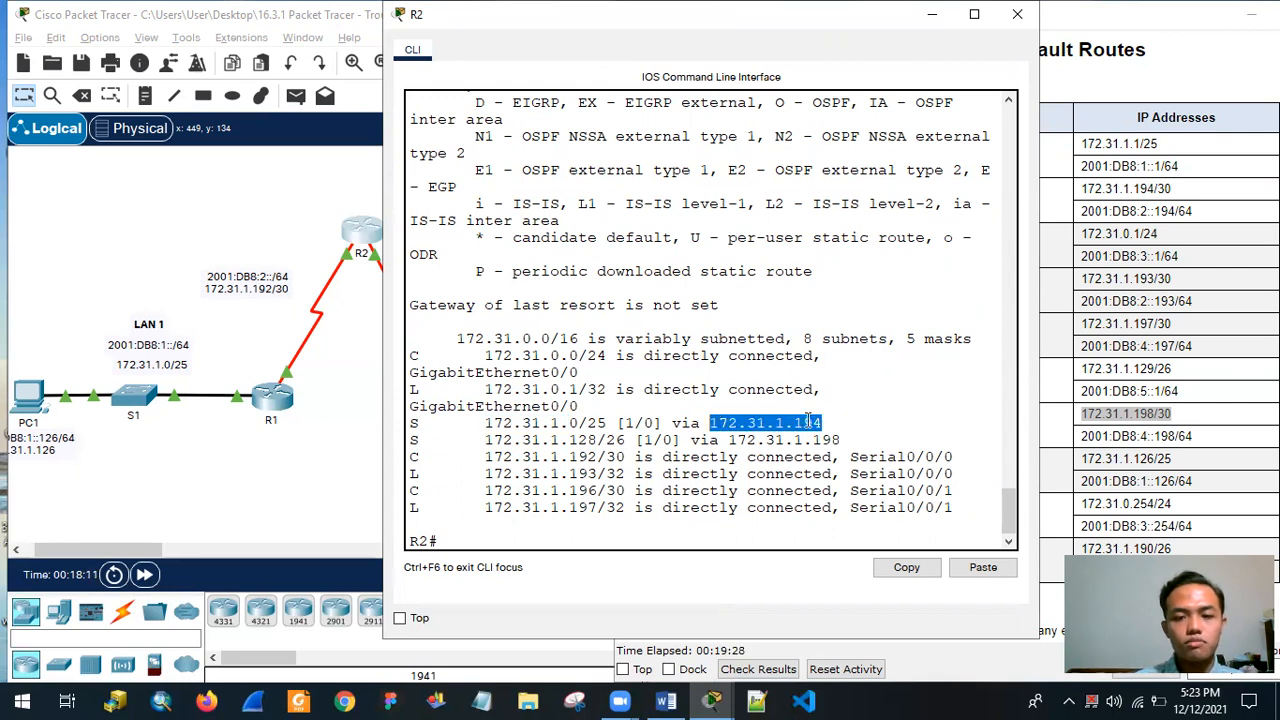
drag(486, 440, 512, 440)
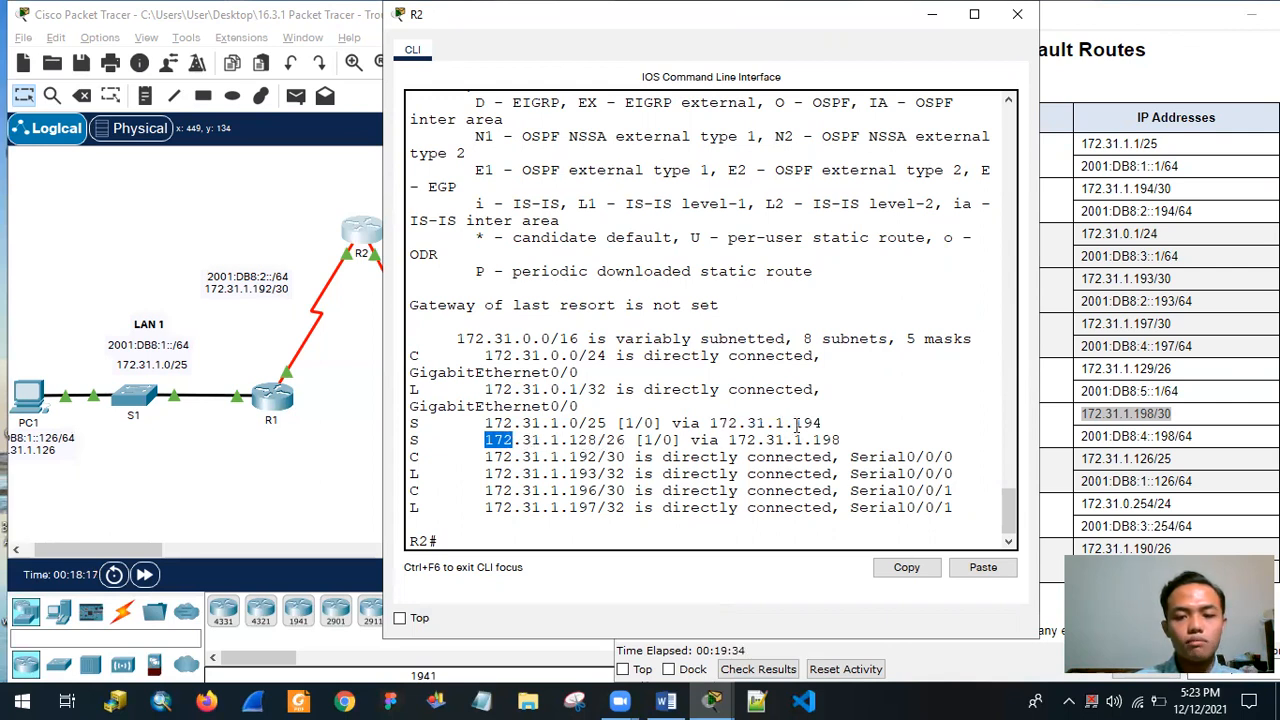
drag(843, 440, 739, 441)
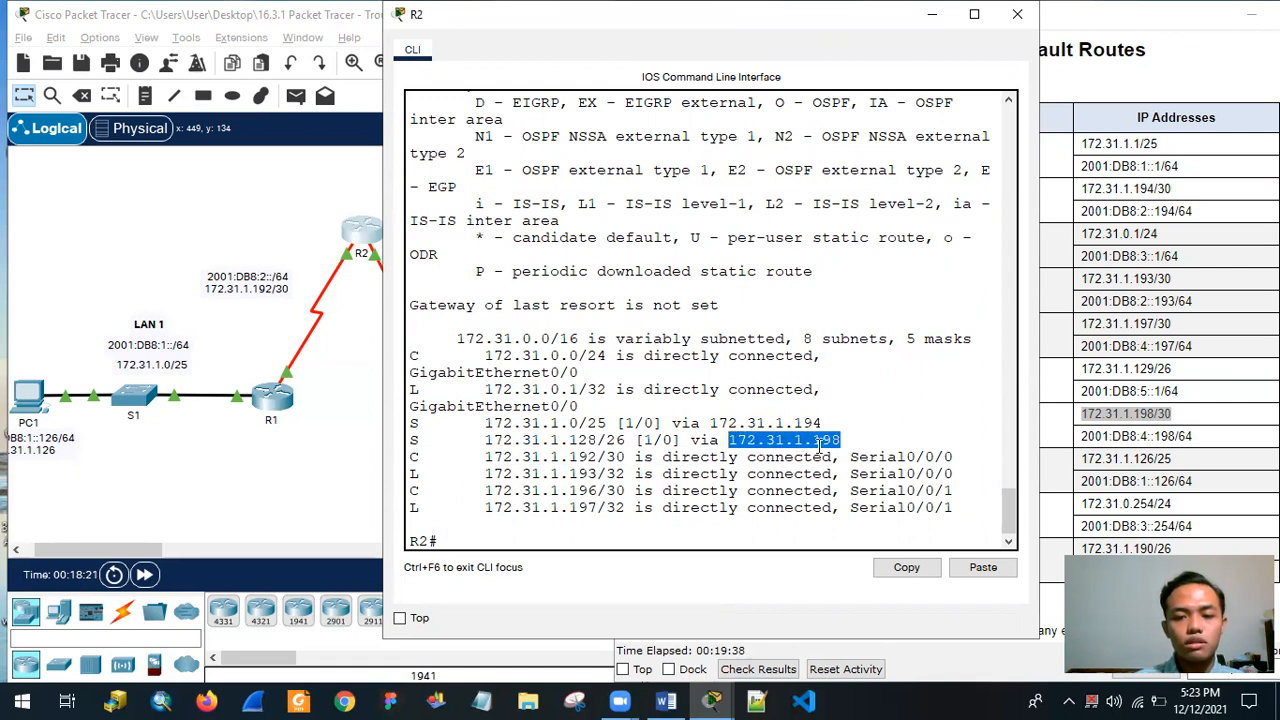
click(856, 446)
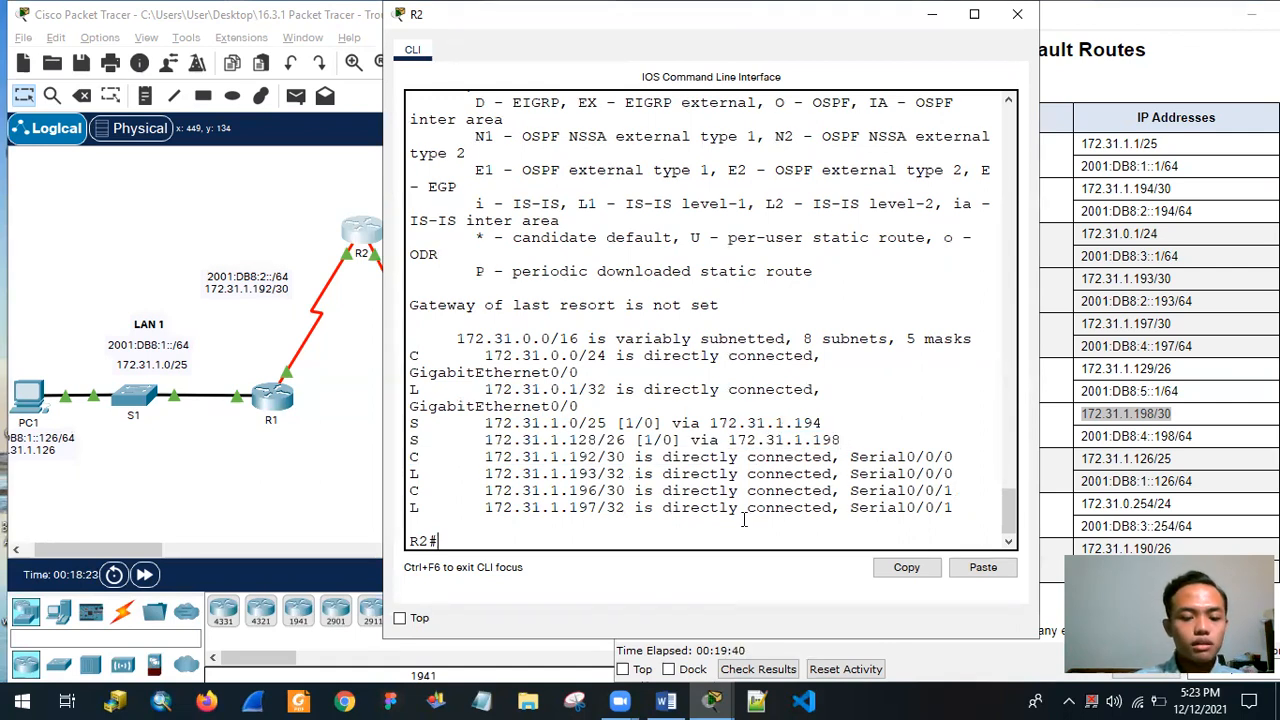
Display R2's full IPv6 routing table with show ipv6 route.
text(show ipv6 rout)
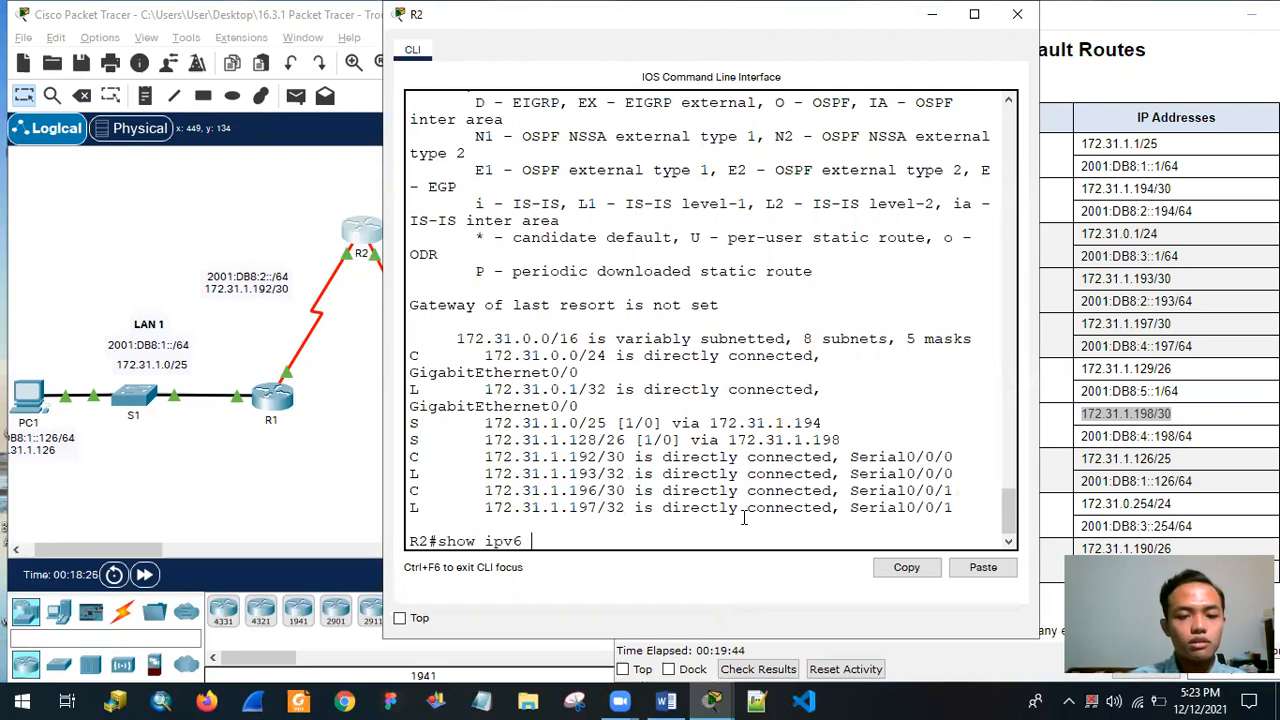
key(Return)
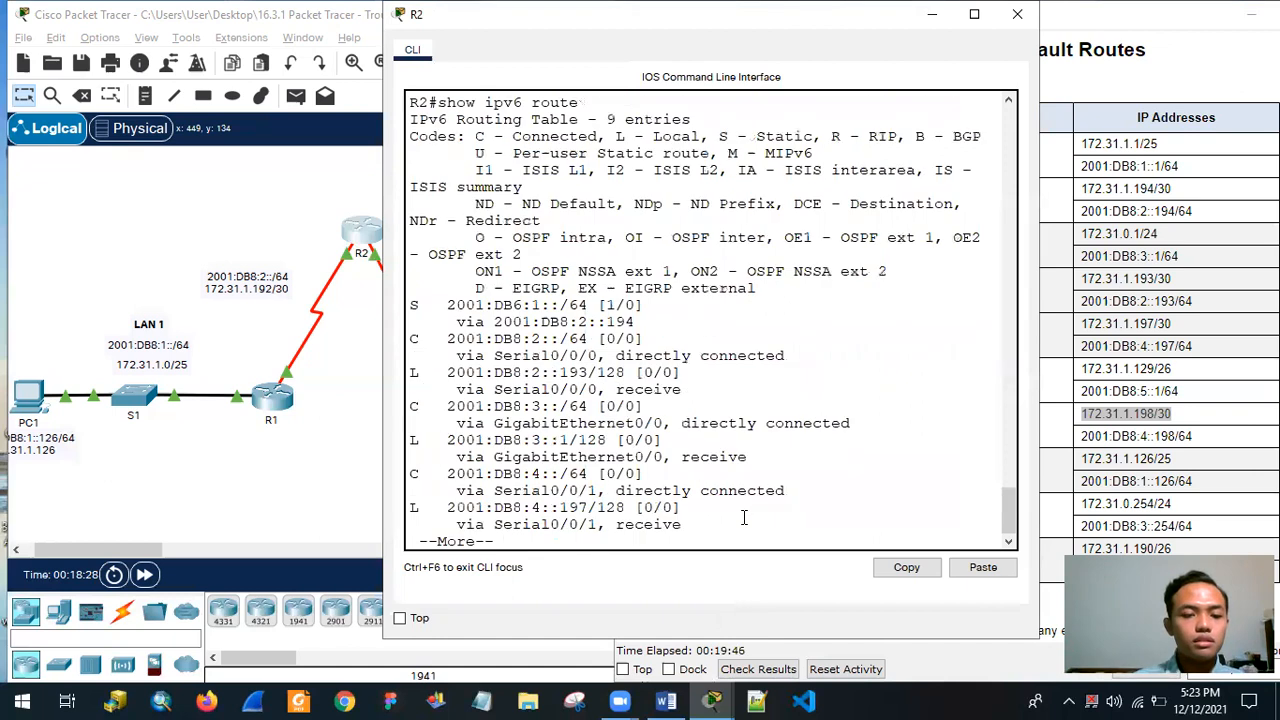
key(Return)
key(Return)
key(Return)
key(Return)
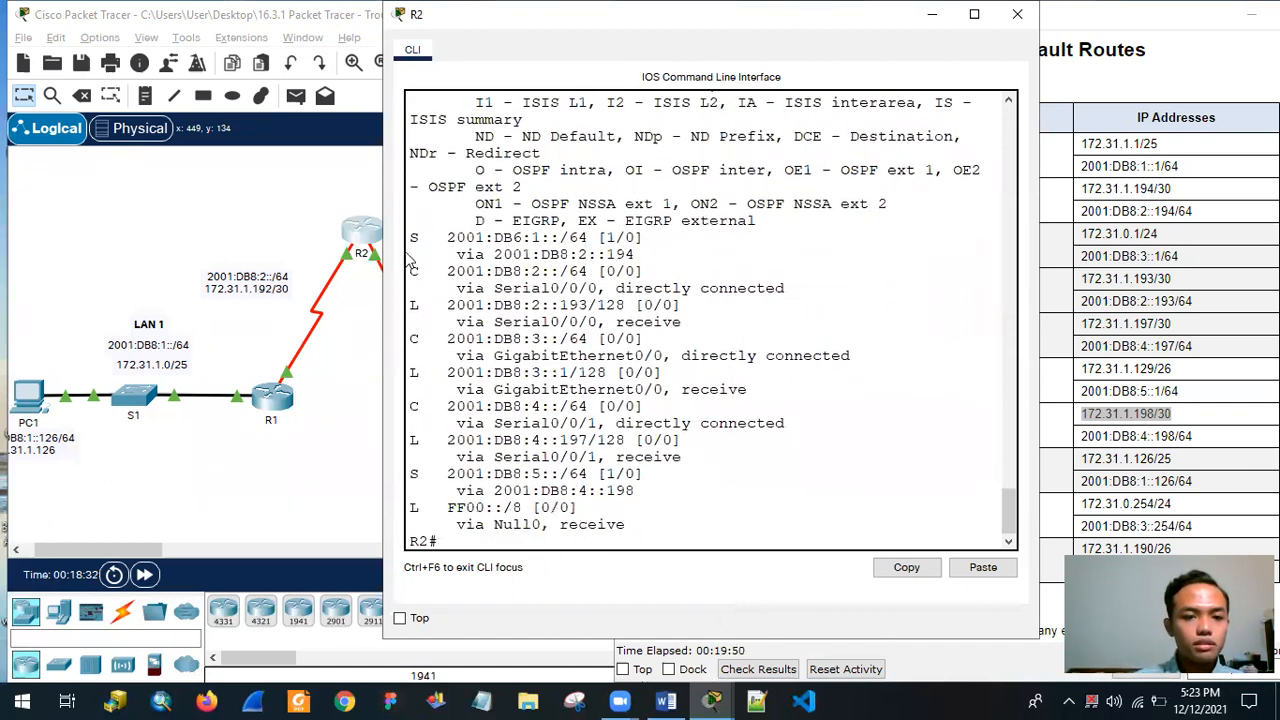
Compare the static entries in R2's IPv6 routing table with the LAN 1 prefix in the topology.
drag(410, 237, 638, 257)
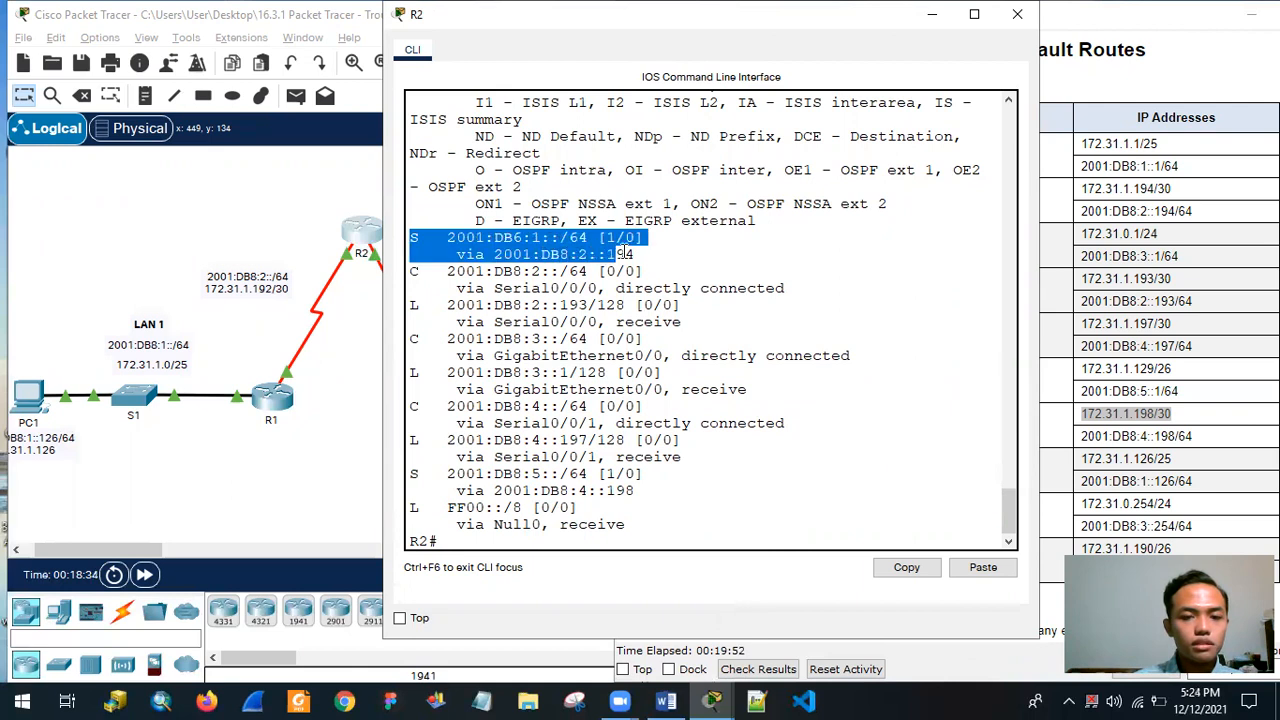
click(449, 241)
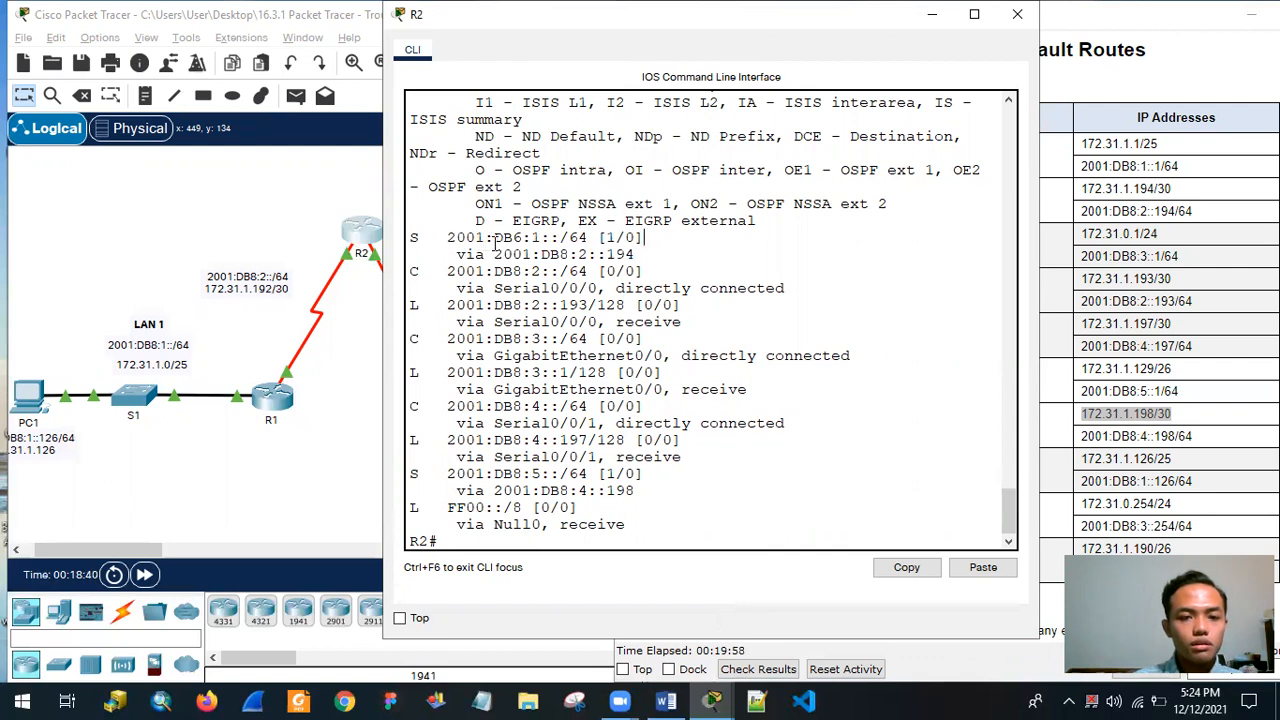
drag(522, 238, 516, 238)
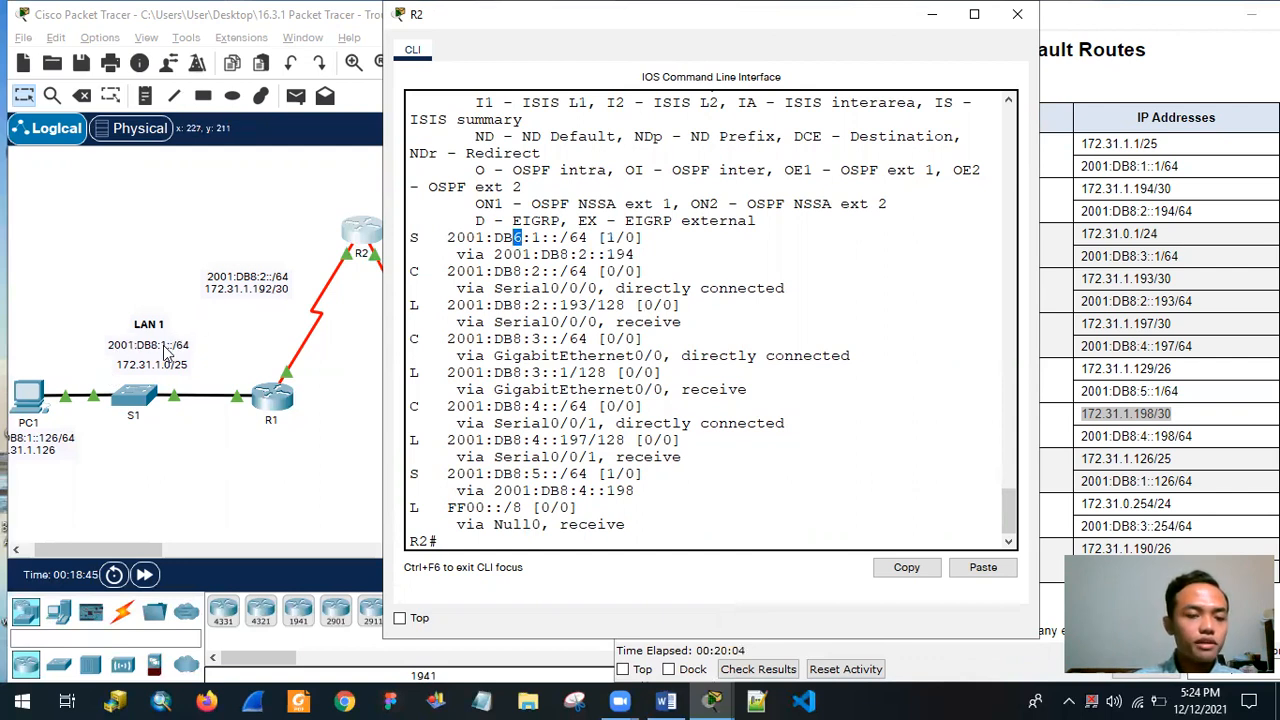
scroll(485, 488, down, 1)
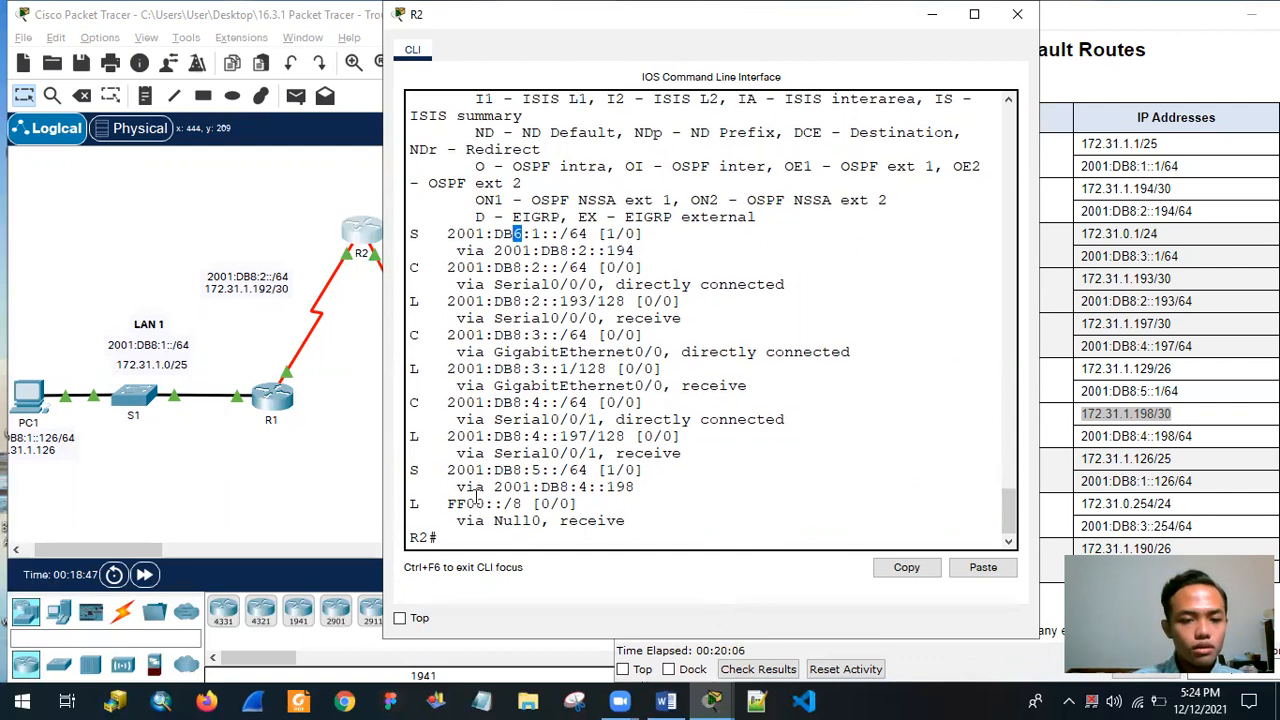
drag(409, 469, 637, 483)
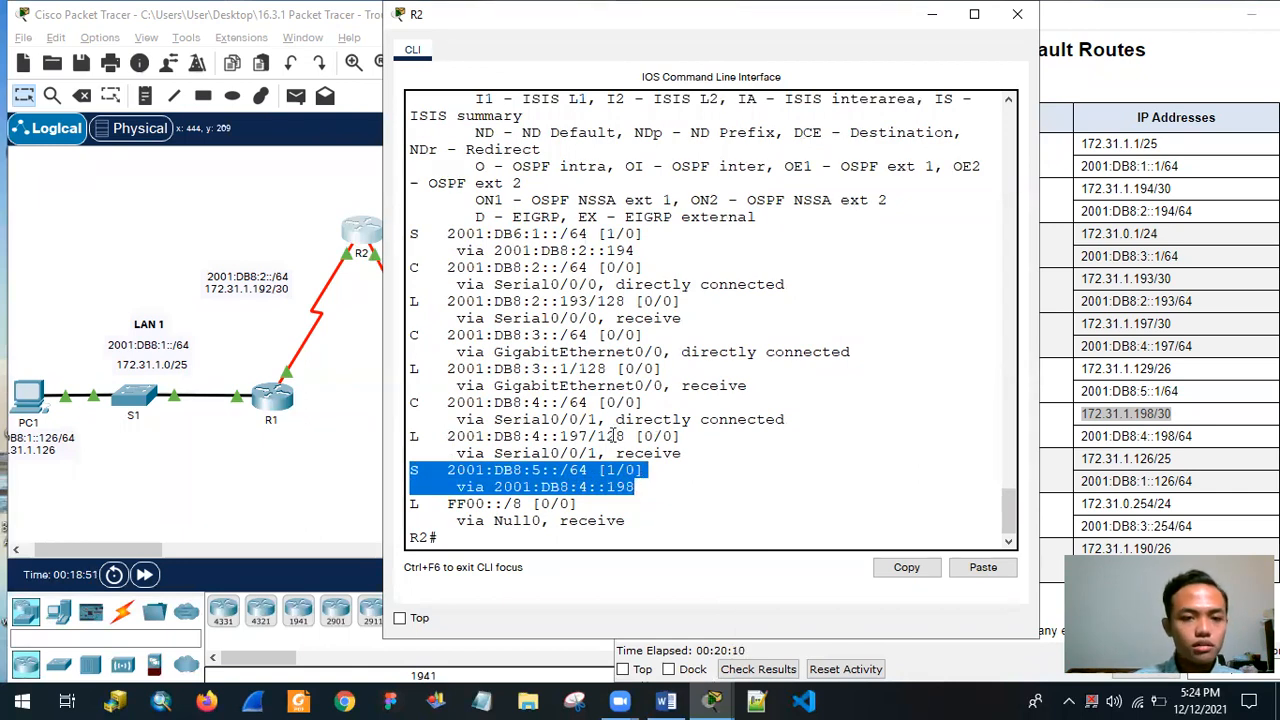
click(530, 540)
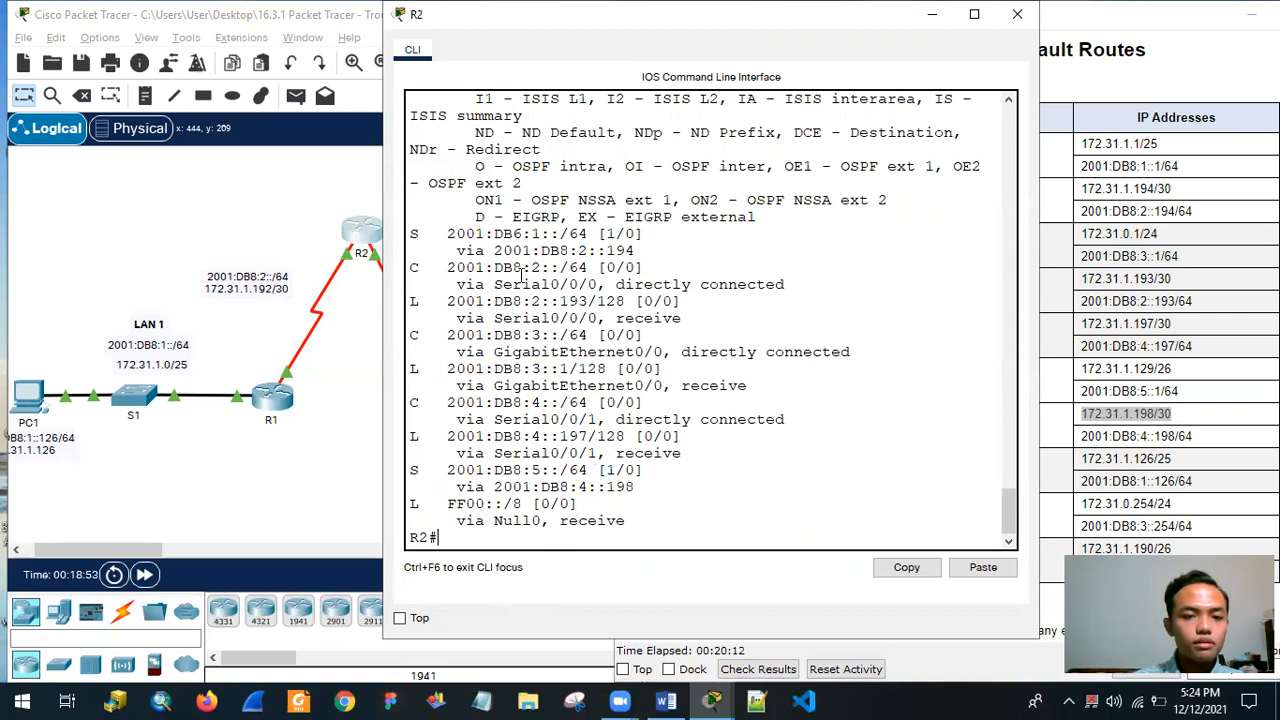
Display R2's running configuration through to its end.
text(show runnning)
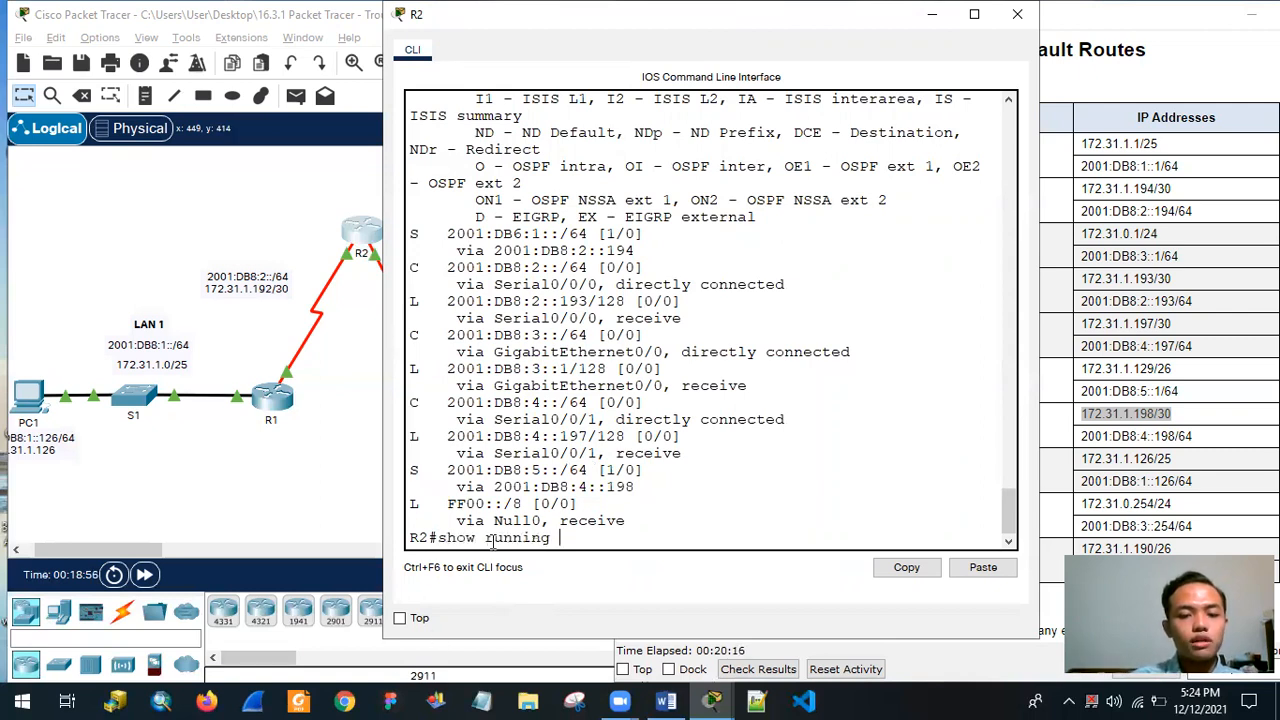
key(Return)
key(Return)
key(Return)
key(Return)
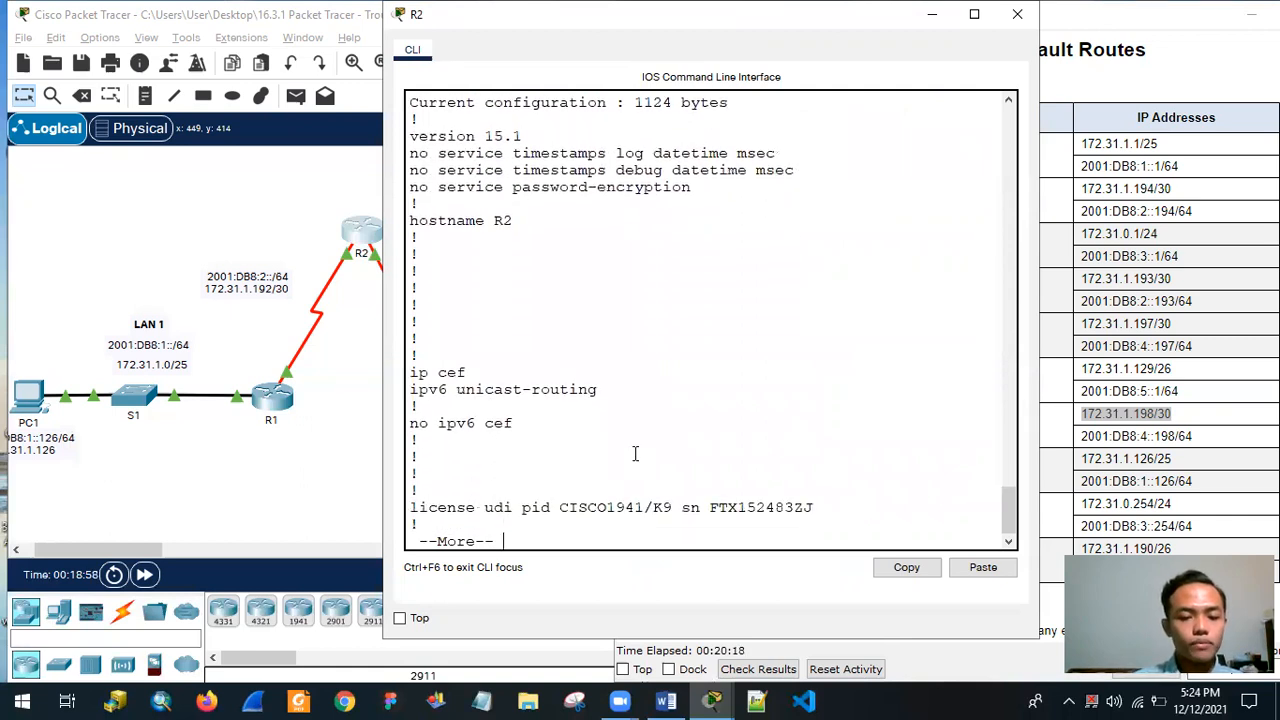
key(Return)
key(Return)
key(Return)
key(Return)
key(Return)
key(Return)
key(Return)
key(Return)
key(Return)
key(Return)
key(Return)
key(Return)
key(Return)
key(Return)
key(Return)
key(Return)
key(Return)
key(Return)
key(Return)
key(Return)
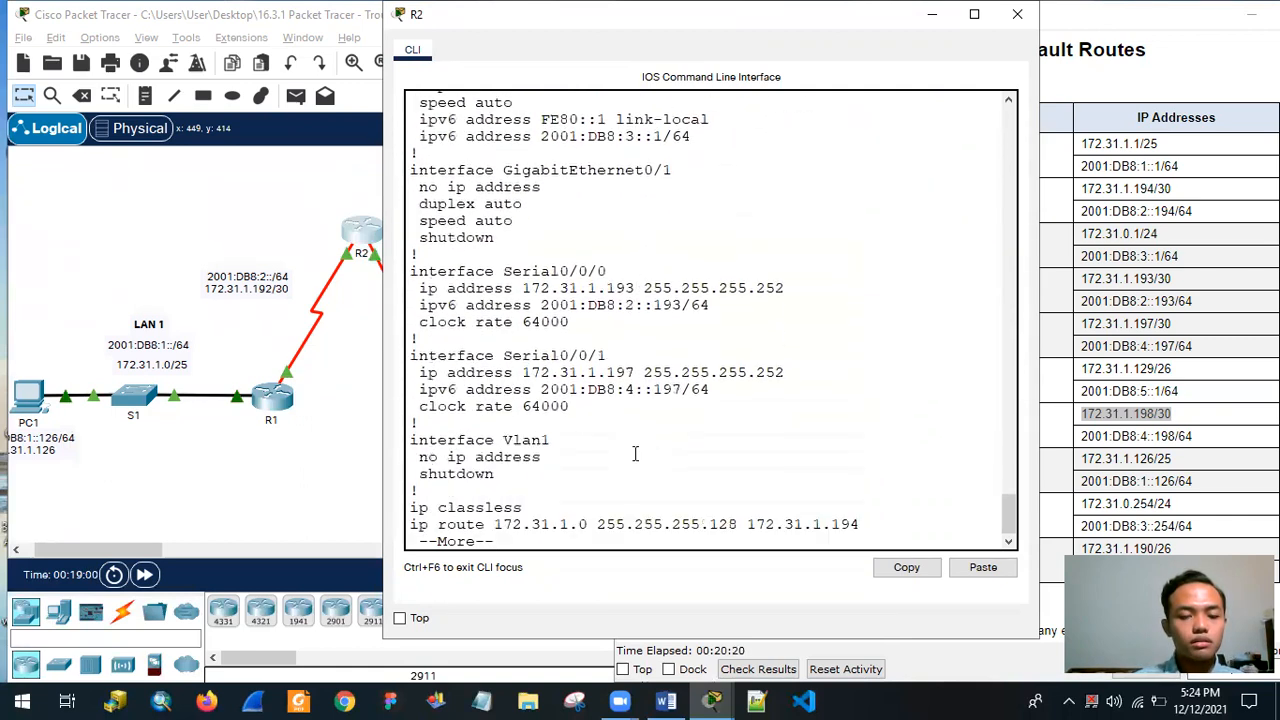
key(Return)
key(Return)
key(Return)
key(Return)
key(Return)
key(Return)
key(Return)
key(Return)
key(Return)
key(Return)
key(Return)
key(Return)
key(Return)
key(Return)
key(Return)
key(Return)
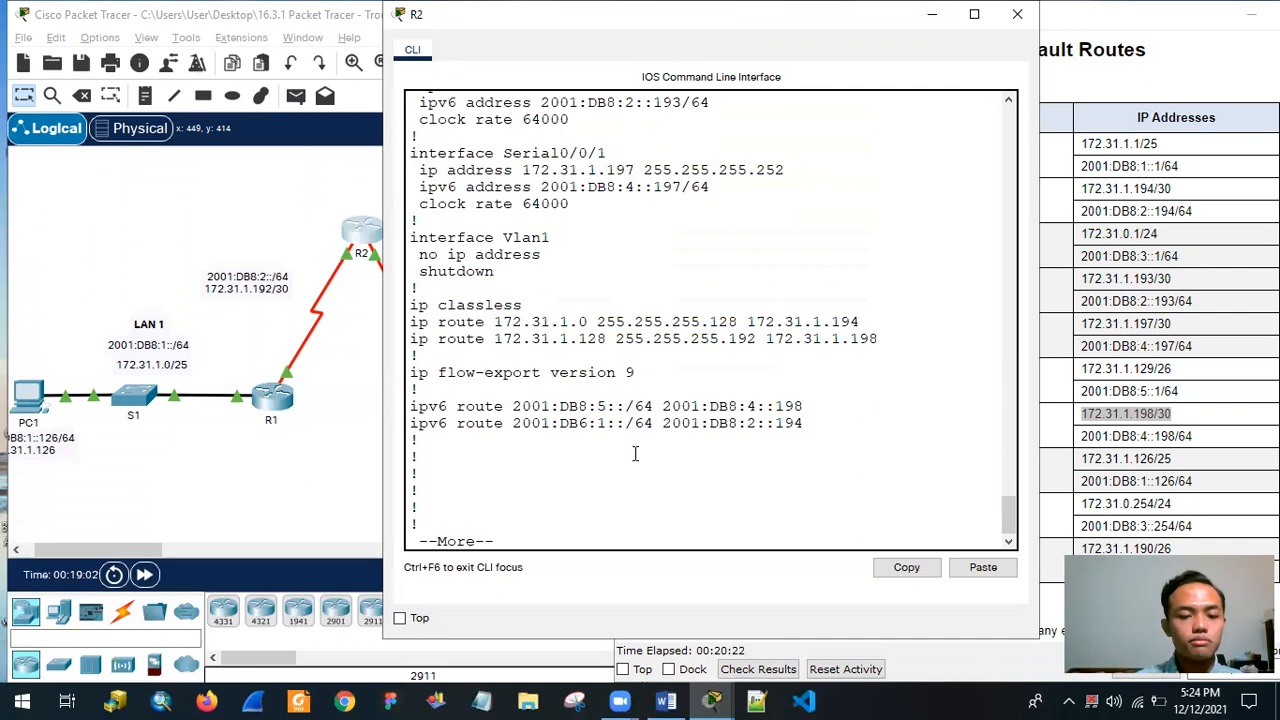
key(Return)
key(Return)
key(Return)
key(Return)
key(Return)
key(Return)
key(Return)
key(Return)
key(Return)
key(Return)
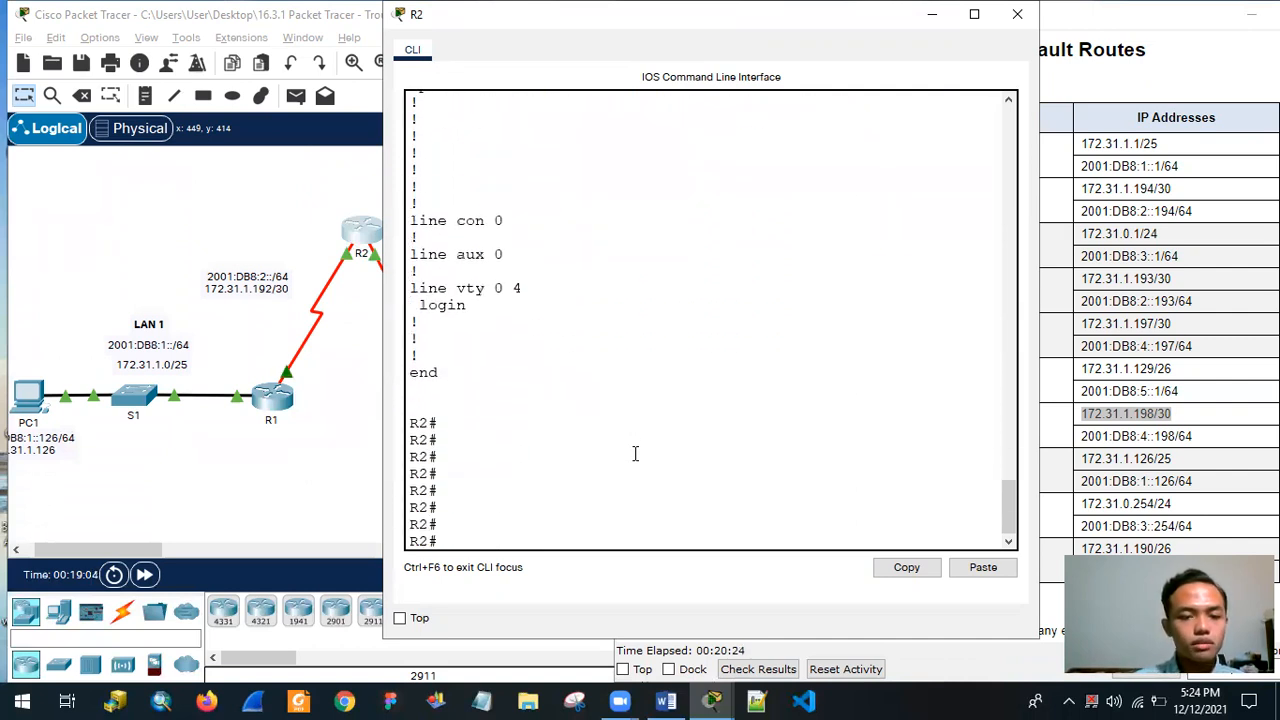
Copy the faulty line ipv6 route 2001:DB6:1::/64 2001:DB8:2::194 from R2's running configuration.
scroll(541, 373, up, 9)
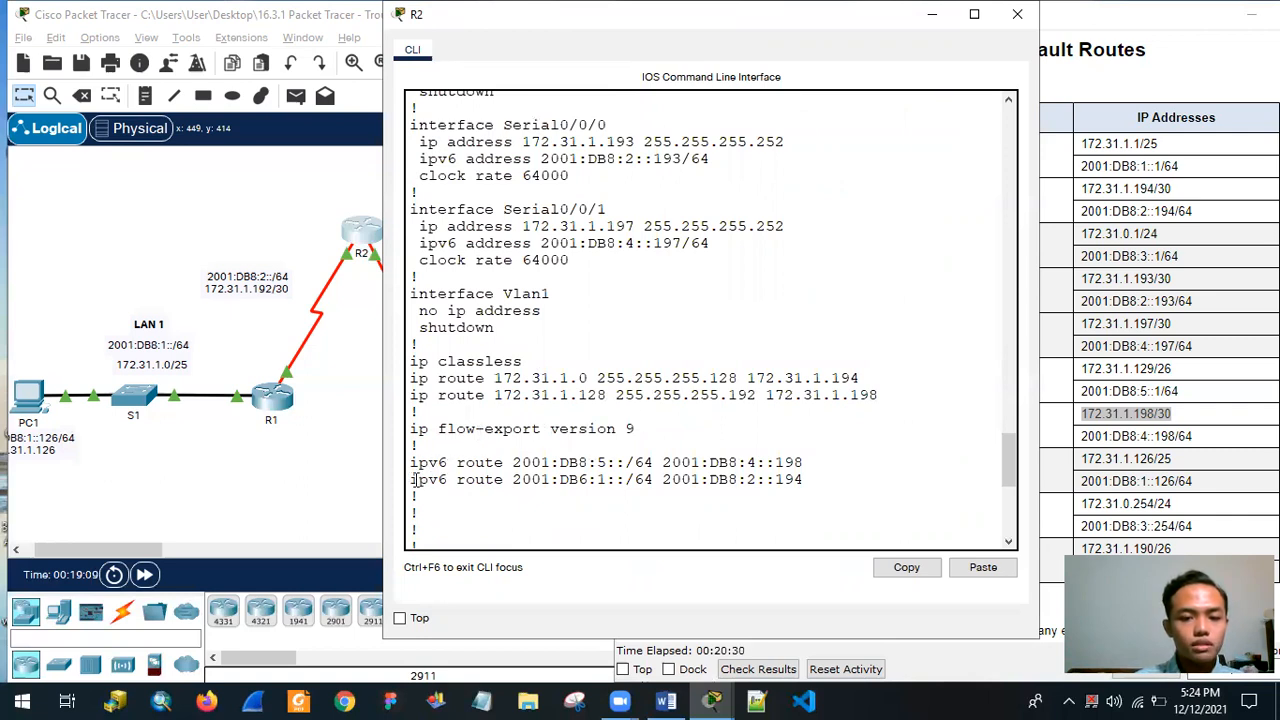
drag(411, 481, 637, 487)
click(602, 481)
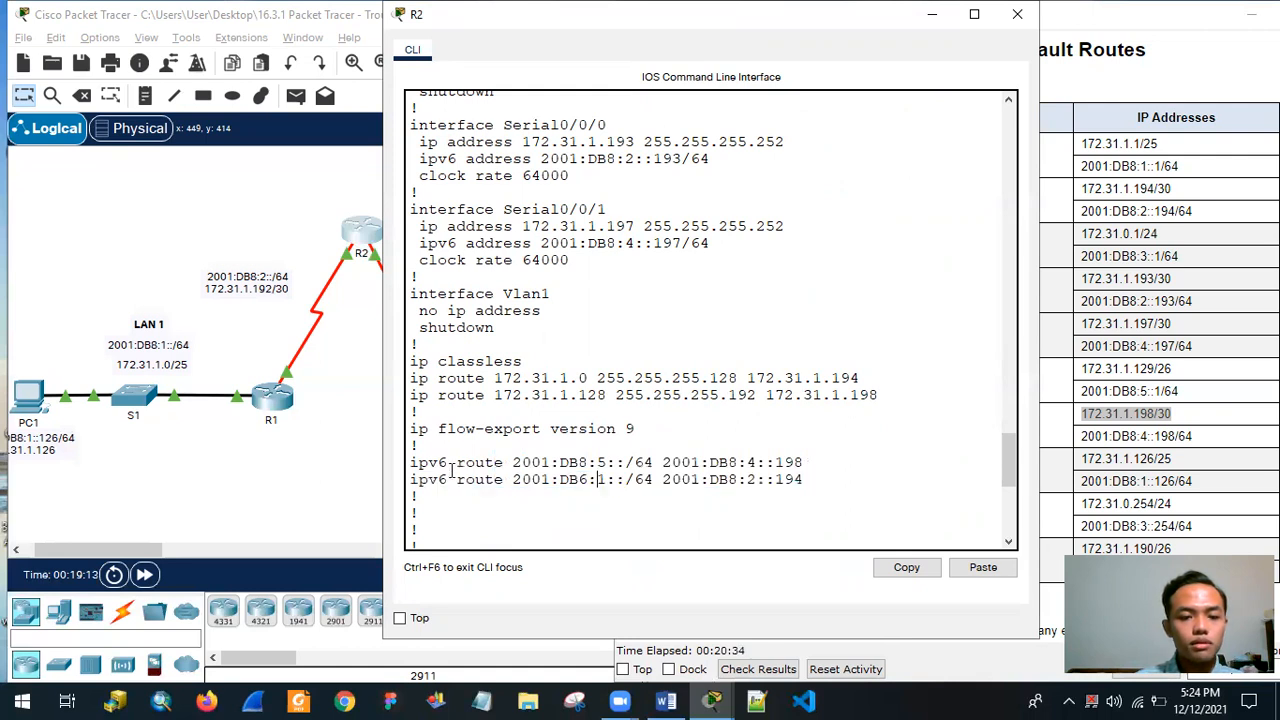
drag(886, 463, 912, 482)
right_click(760, 484)
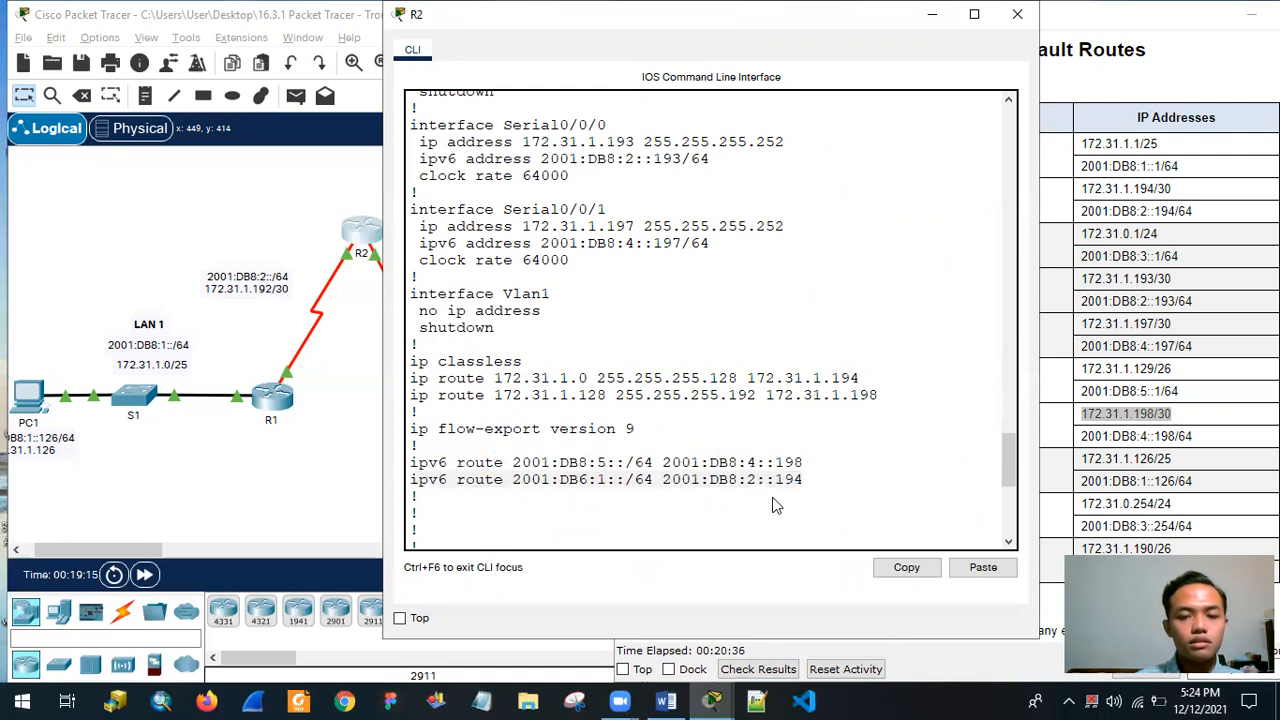
click(766, 510)
Try to remove the copied IPv6 route with no ipv6 route 2001:DB6:1::/64 2001:DB8:2::194 from privileged EXEC mode.
right_click(512, 533)
click(464, 530)
text(no)
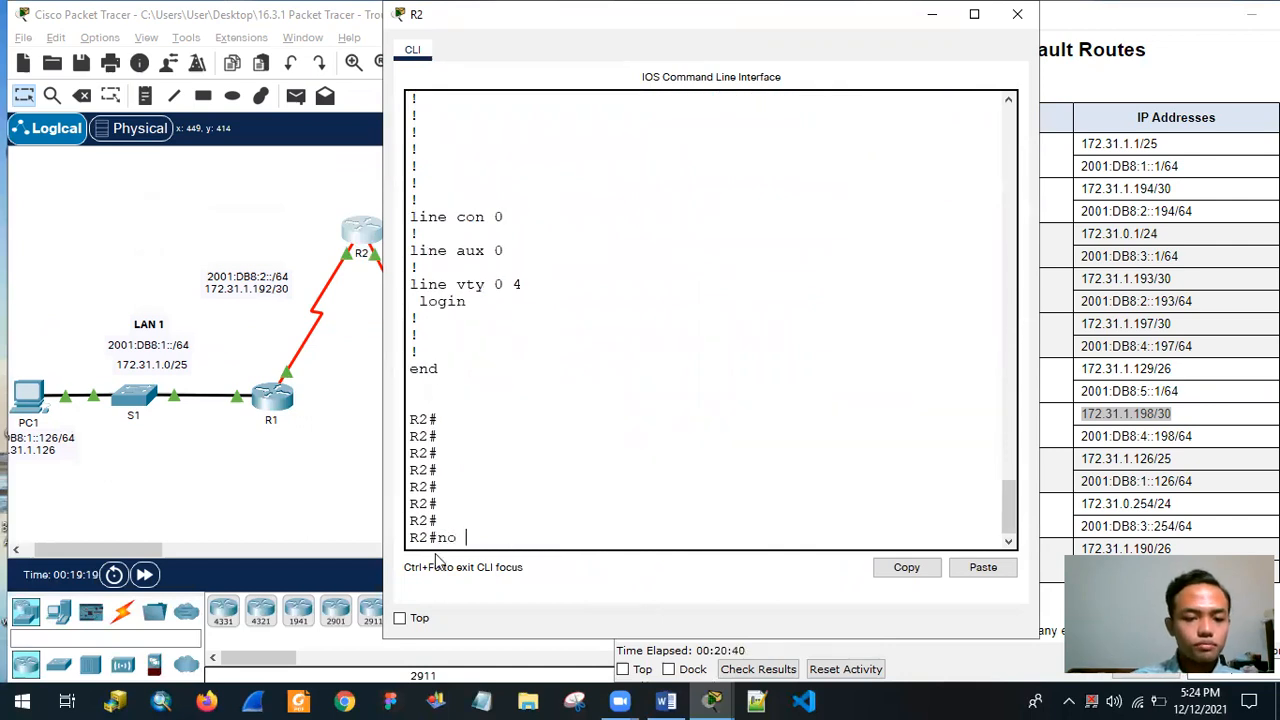
right_click(504, 542)
click(545, 573)
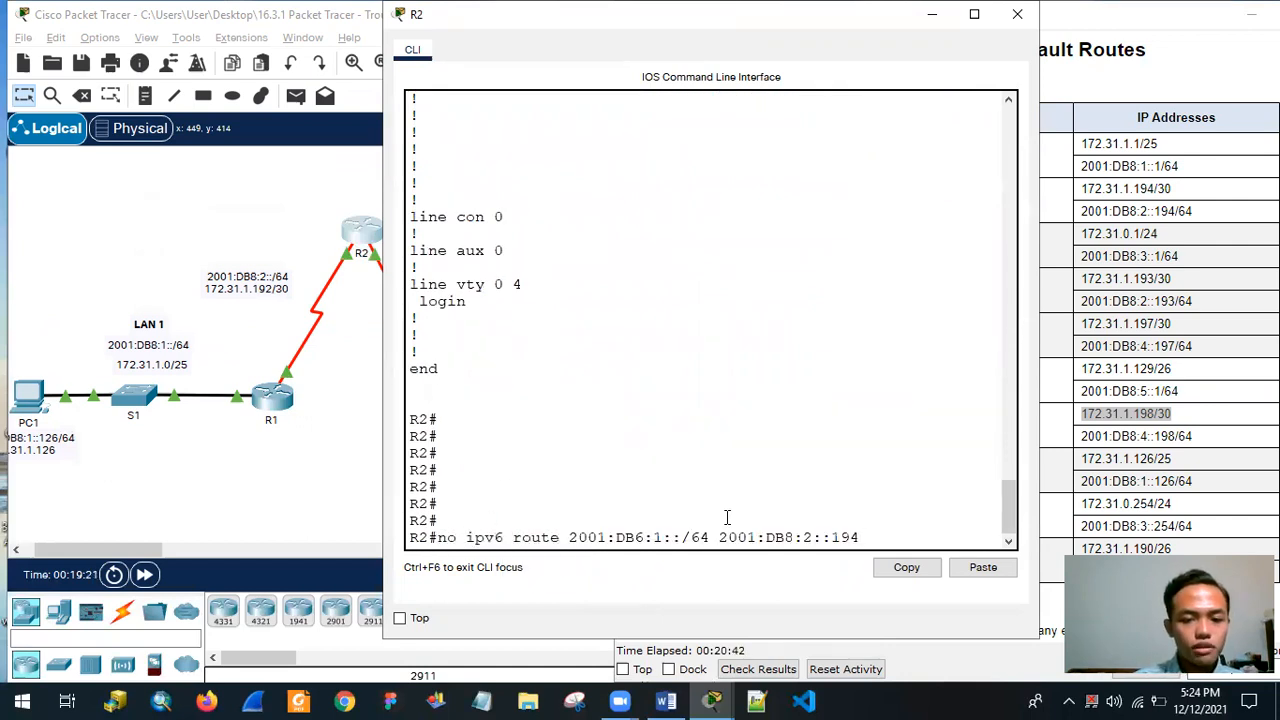
key(Return)
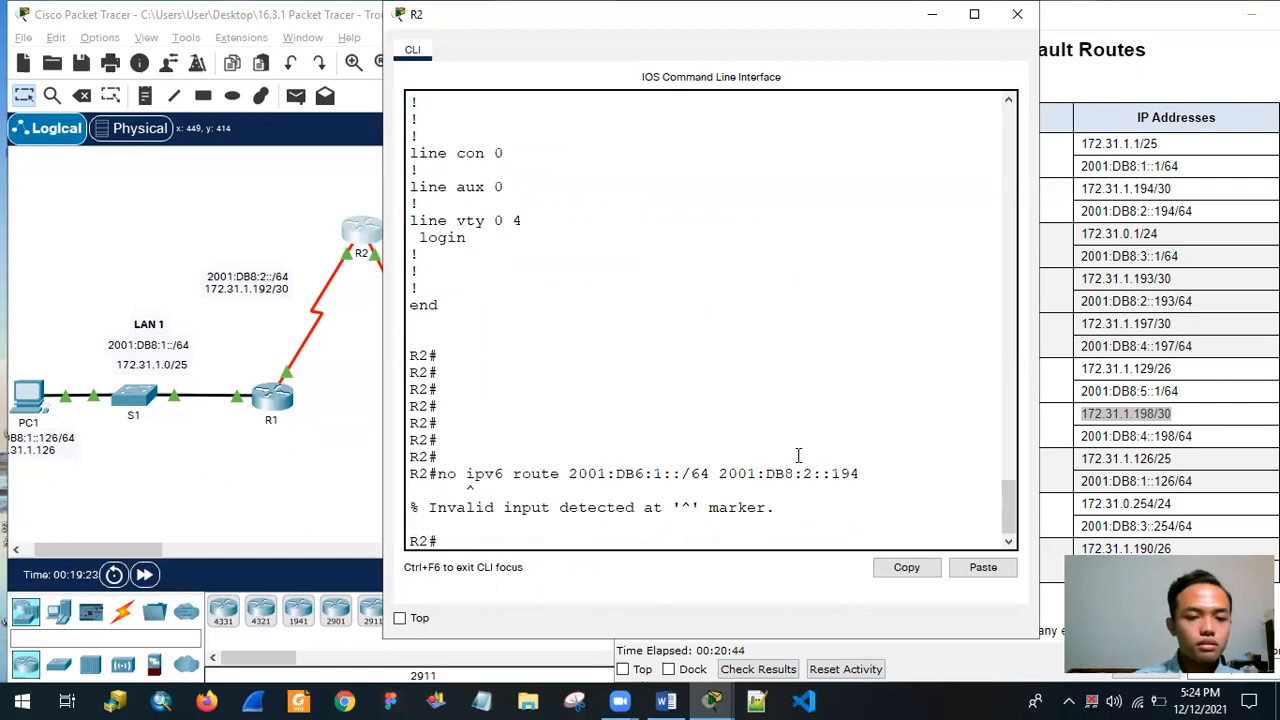
Enter global configuration mode on R2 and remove the route with no ipv6 route 2001:DB6:1::/64 2001:DB8:2::194.
text(conf t)
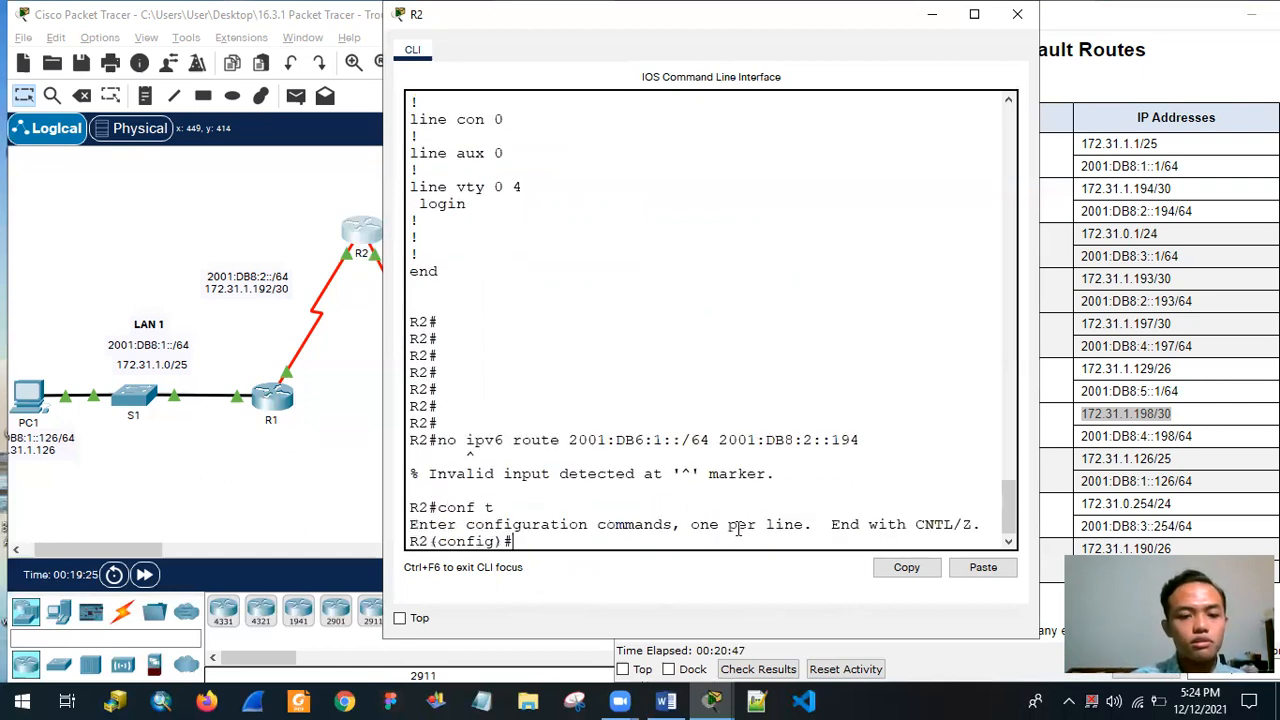
key(Return)
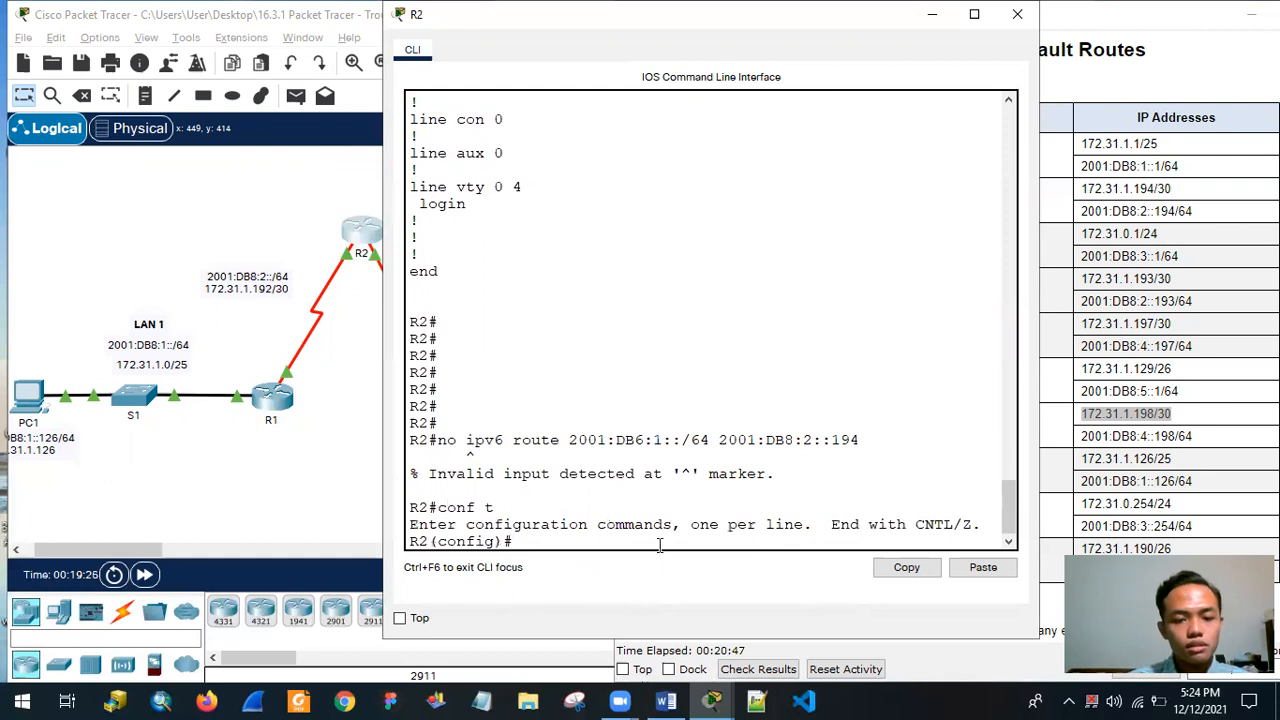
text(no)
right_click(590, 537)
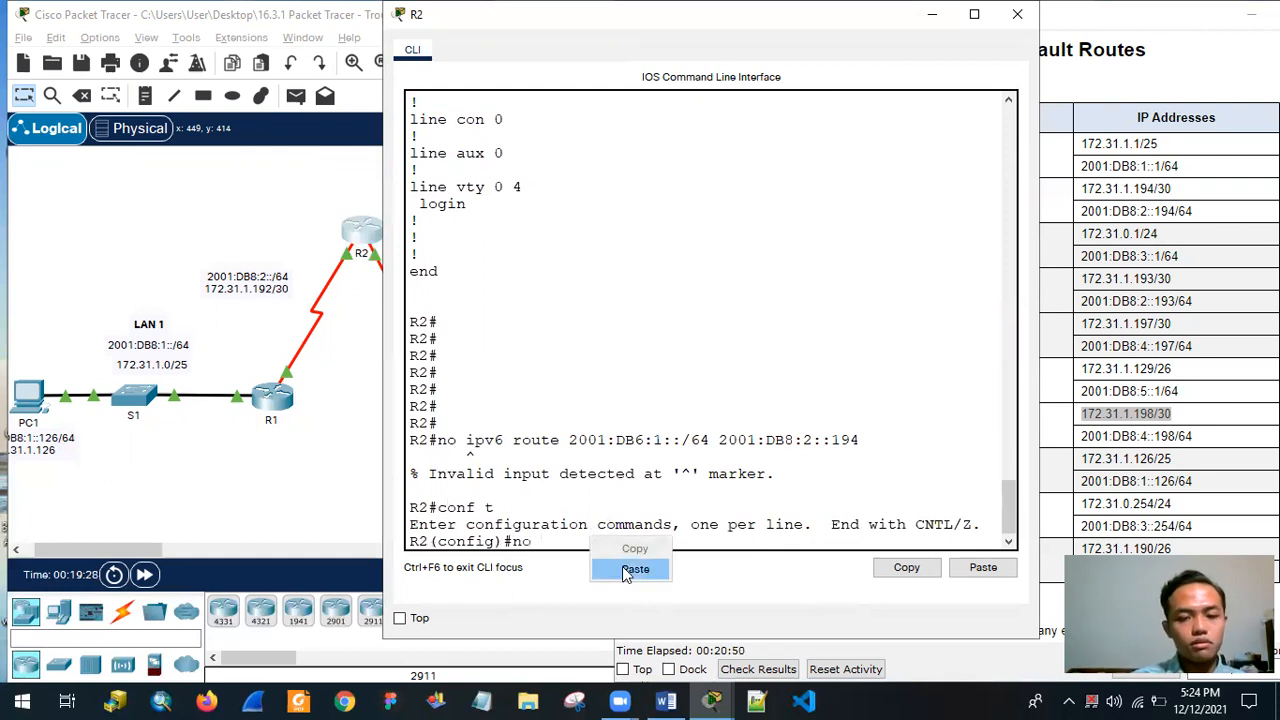
click(629, 566)
key(Return)
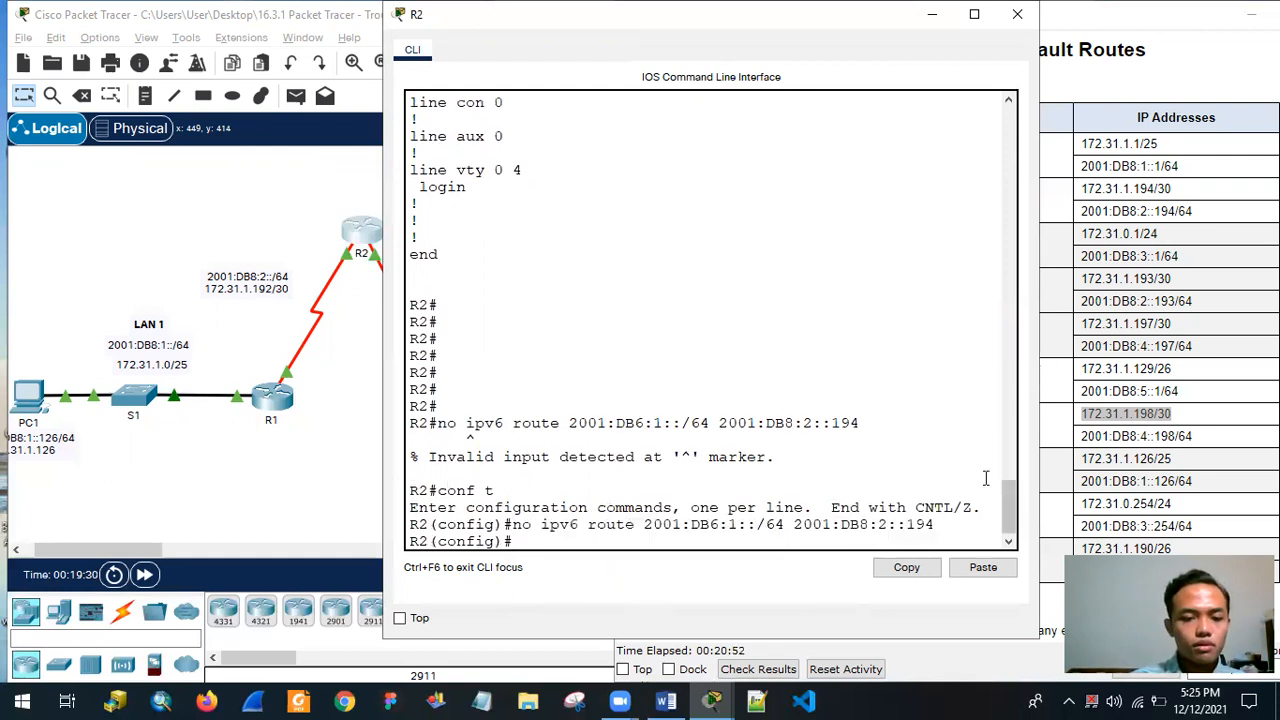
Add the corrected route ipv6 route 2001:DB8:1::/64 2001:DB8:2::194, reusing the removed route's line with a new prefix.
drag(545, 524, 925, 527)
right_click(925, 527)
click(950, 541)
right_click(597, 545)
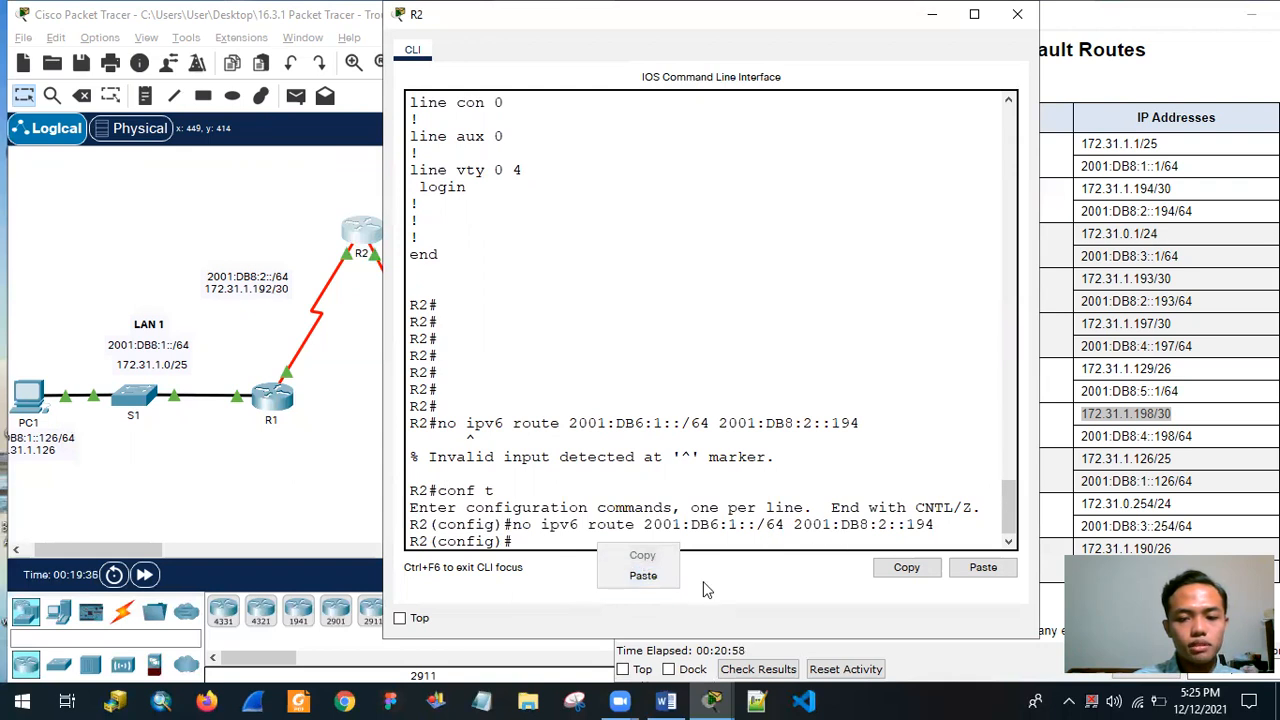
click(642, 575)
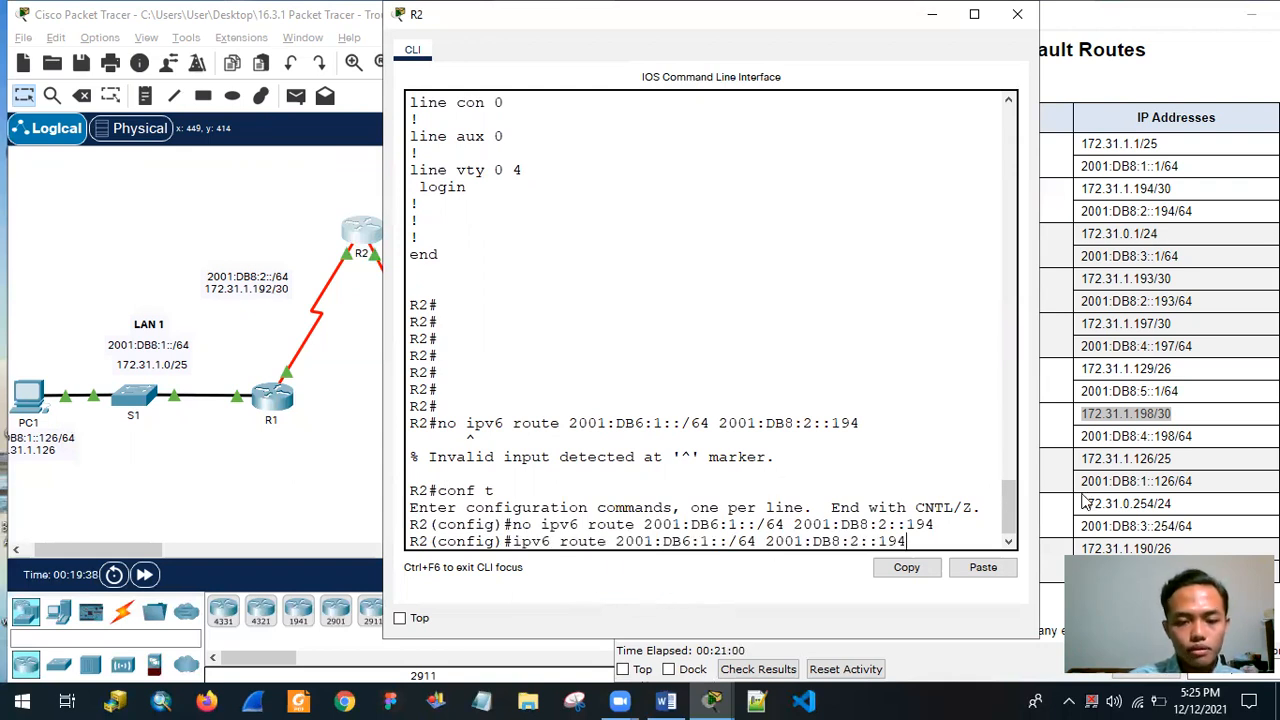
key(BackSpace)
text(8)
key(Return)
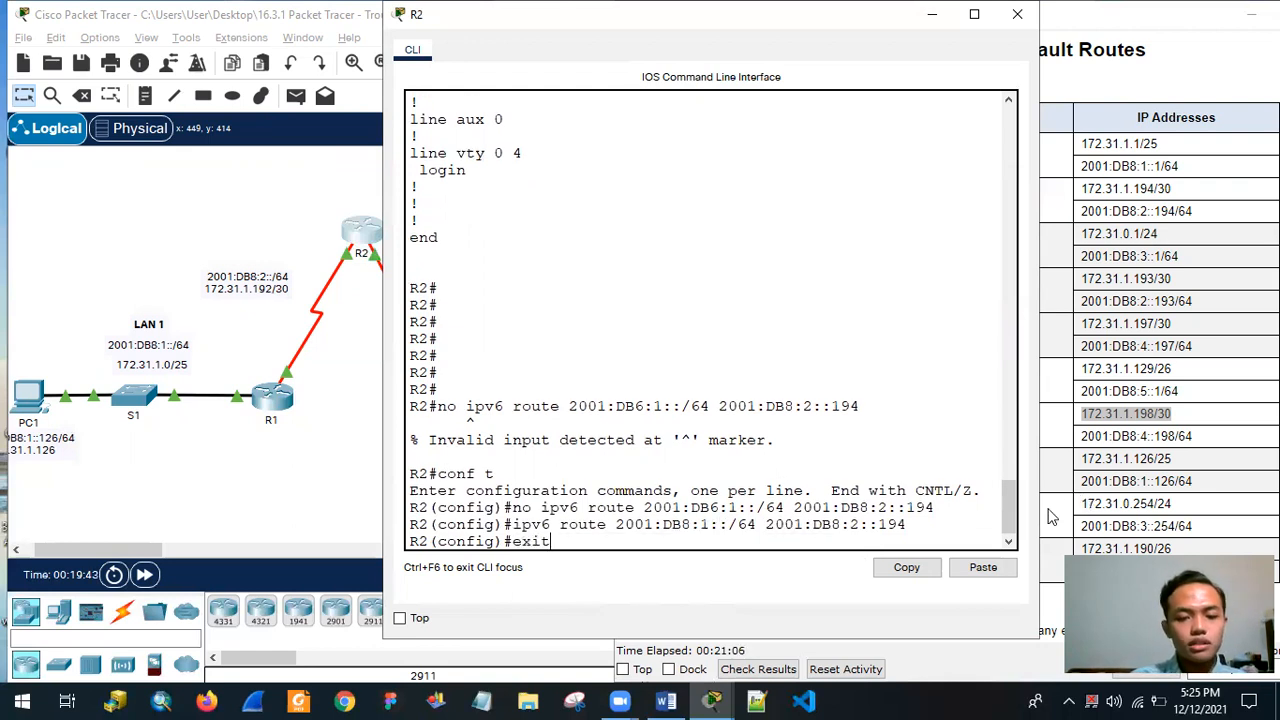
Exit configuration mode on R2, run show ip route and check the static entry for 172.31.1.0/25.
text(exit)
key(Return)
key(Return)
text(sh)
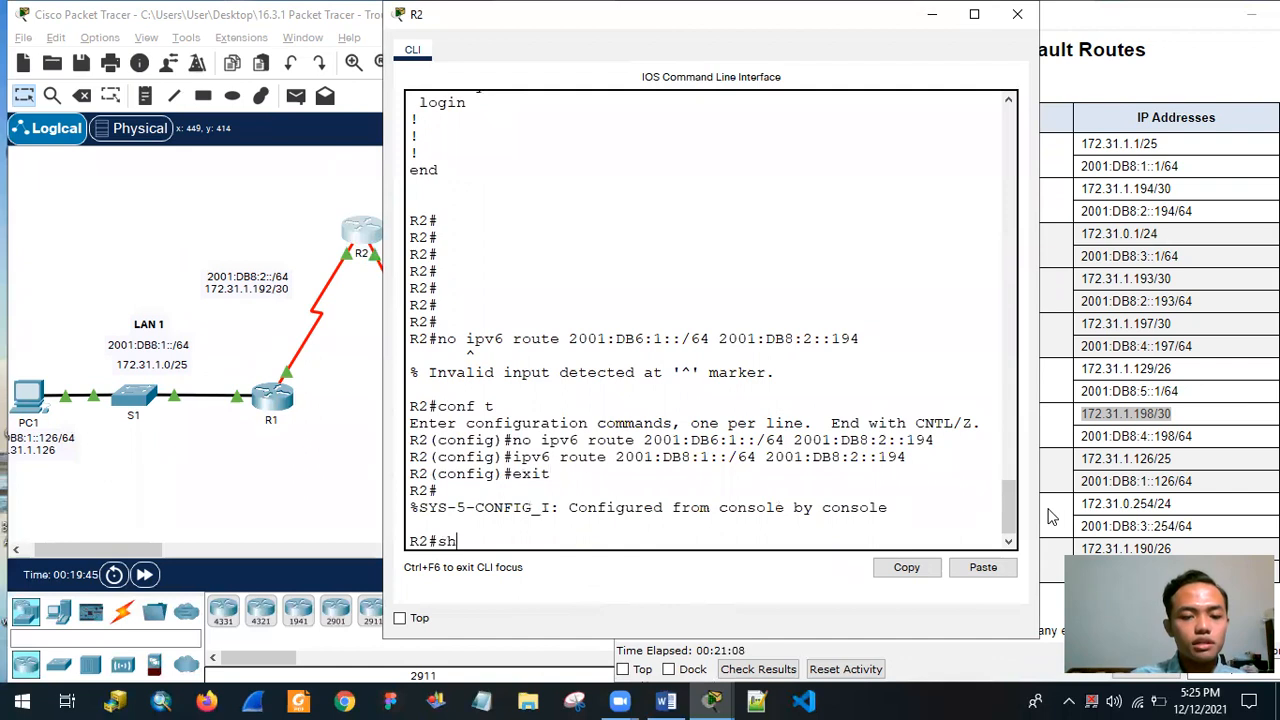
text(ow ip route)
key(Return)
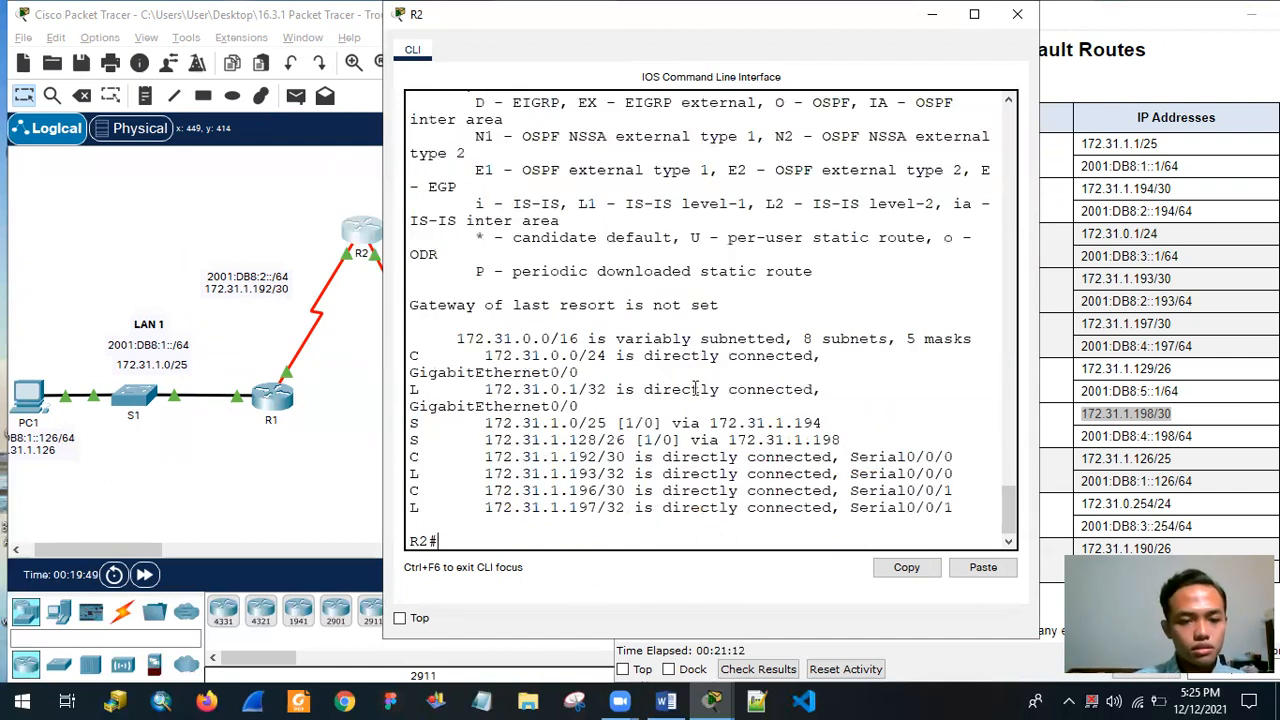
drag(413, 423, 662, 423)
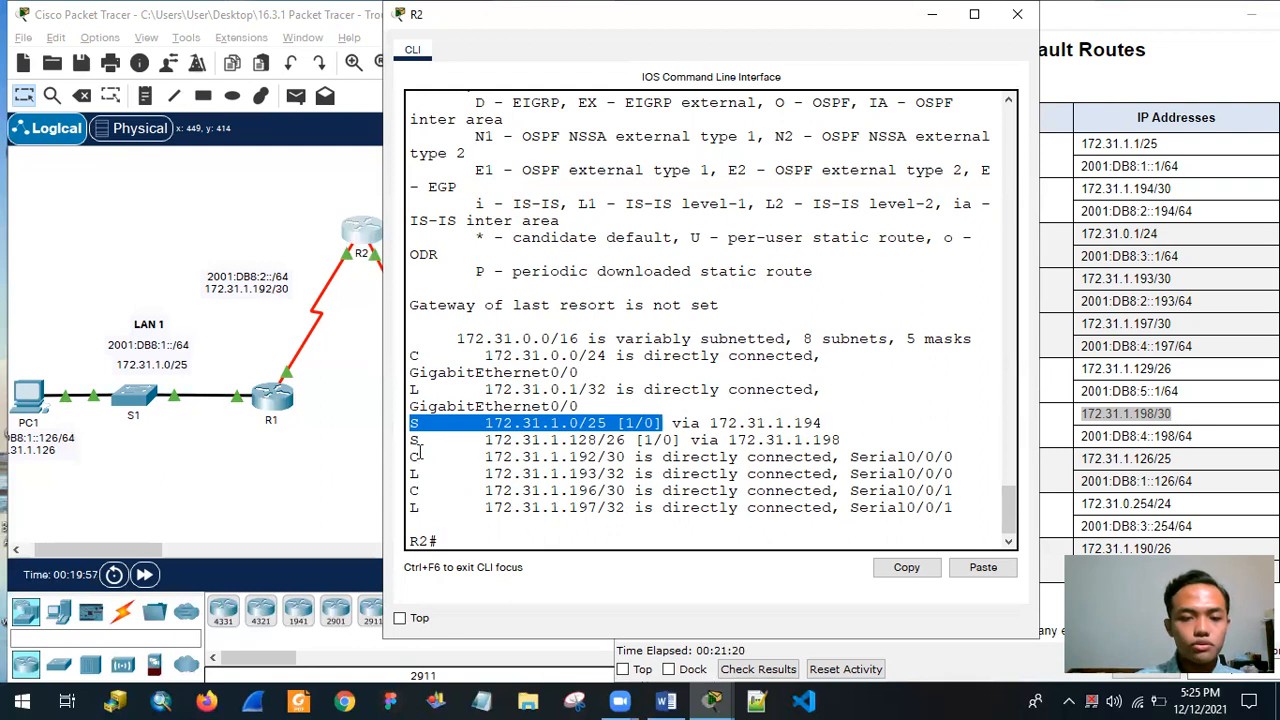
Check the static entry for 172.31.1.128/26 and its next hop 172.31.1.198 in R2's IPv4 routing table.
drag(487, 441, 648, 447)
drag(785, 440, 848, 440)
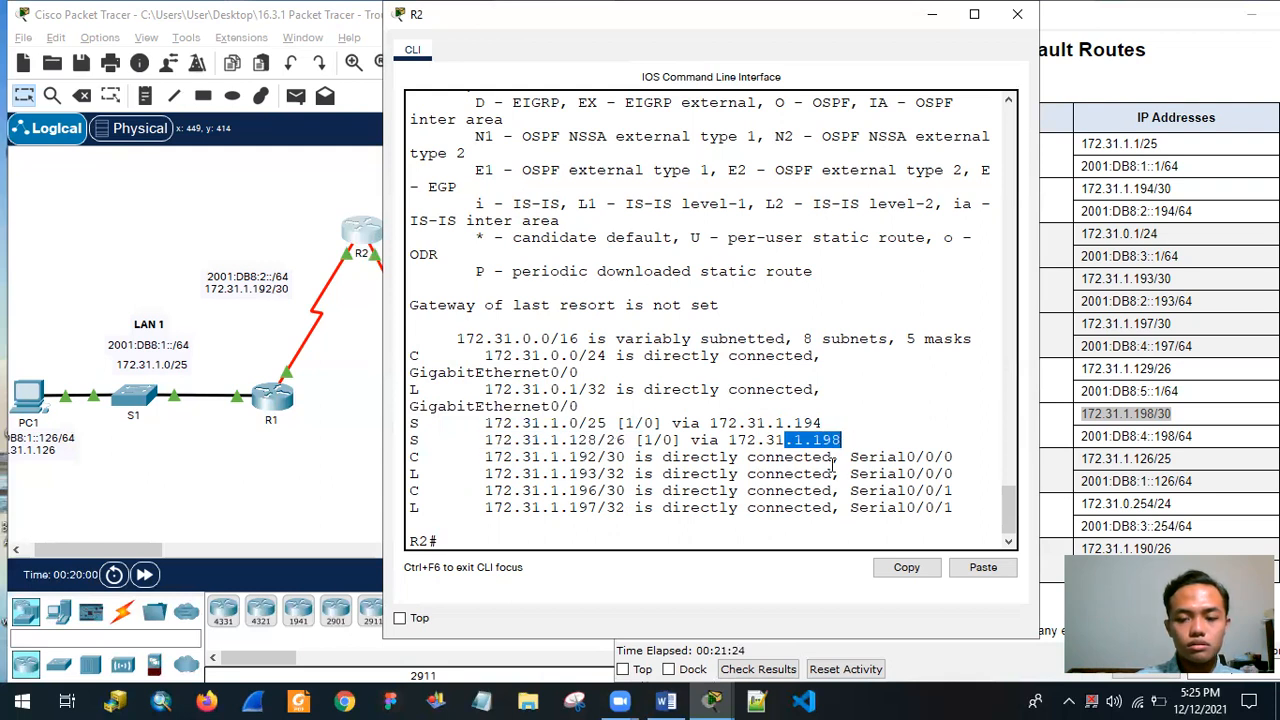
Run show ipv6 route on R2 and check the entries for 2001:DB8:1::/64 and 2001:DB8:4::197/128.
click(612, 541)
text(show i)
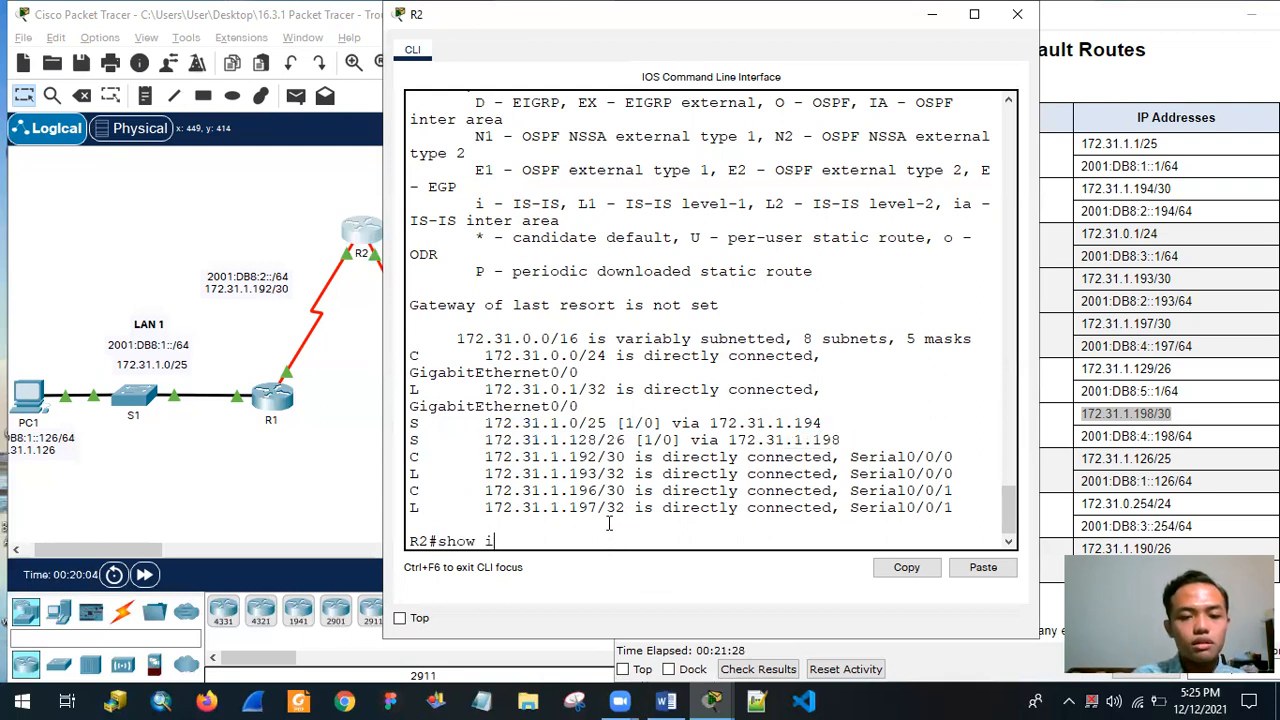
text(pv)
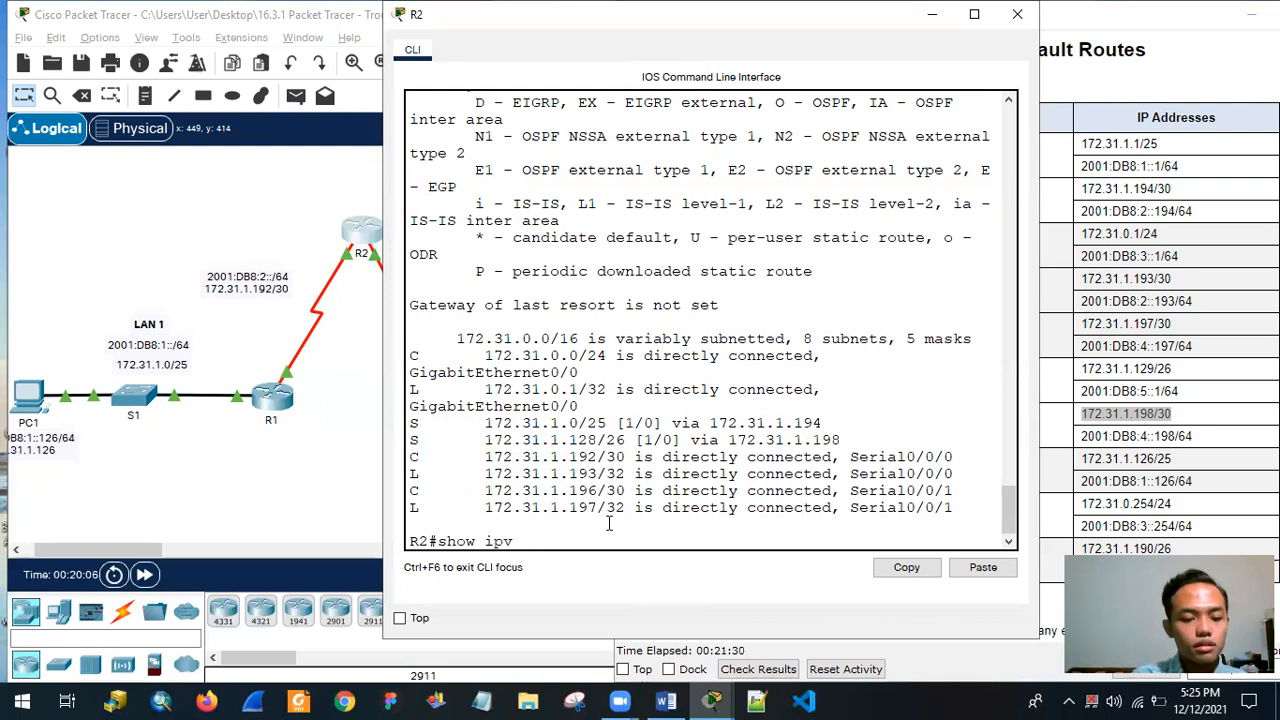
text(e rout e)
key(Return)
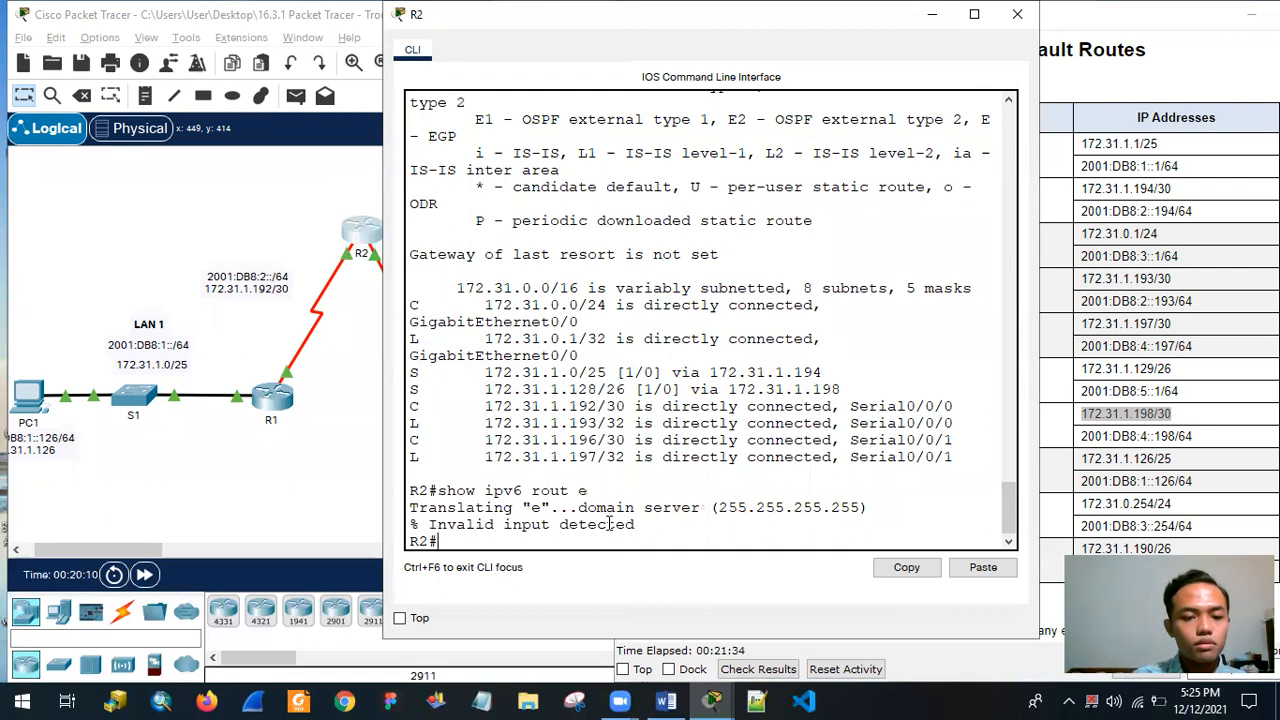
text(show ipv5)
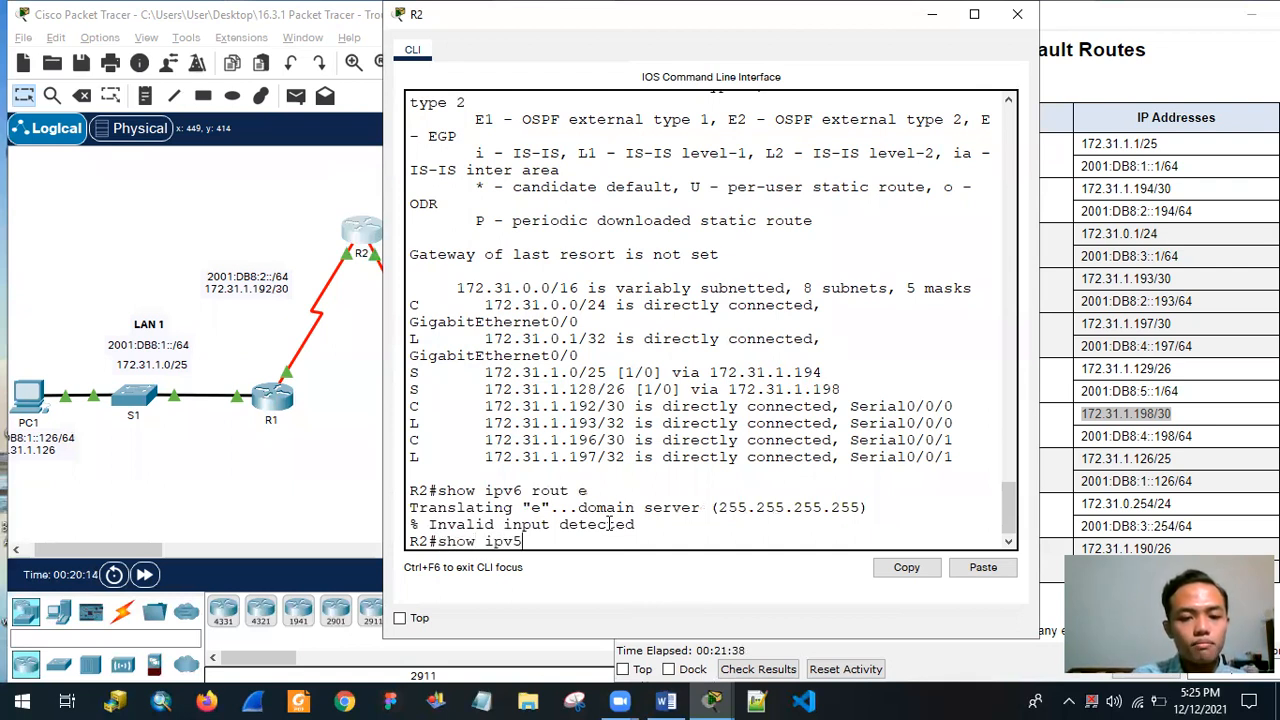
key(BackSpace)
text(6 route)
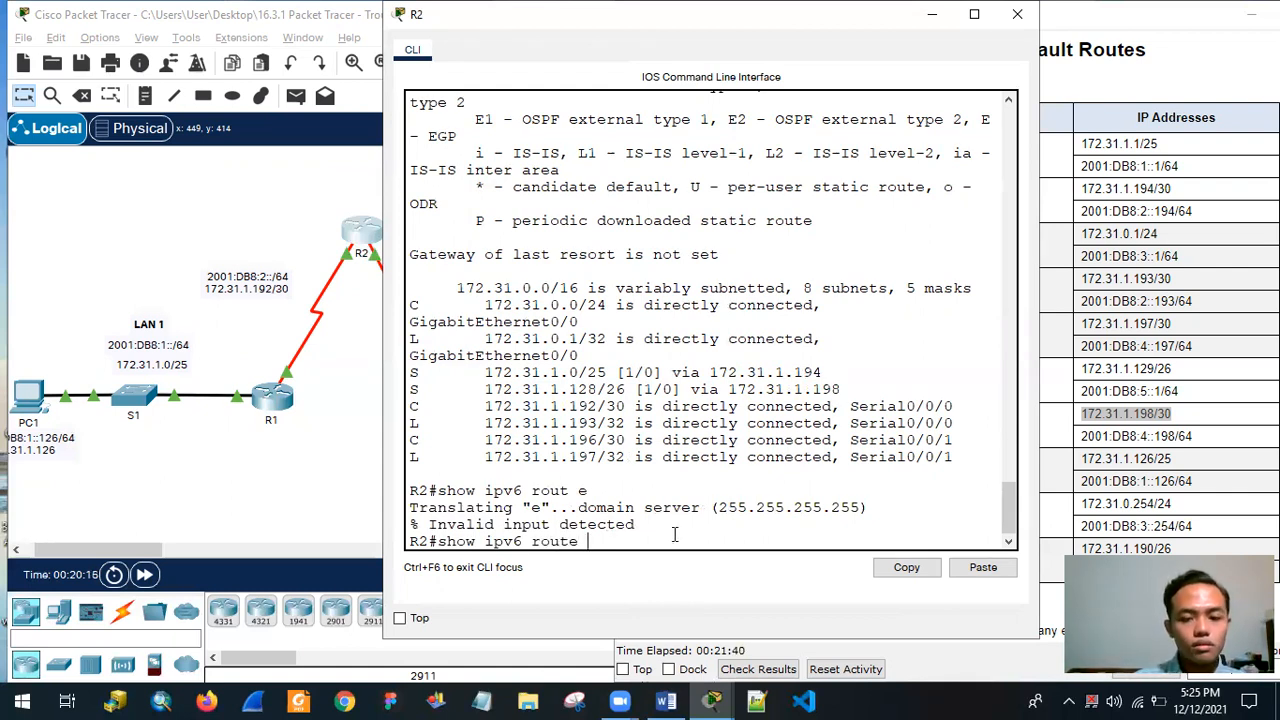
key(Return)
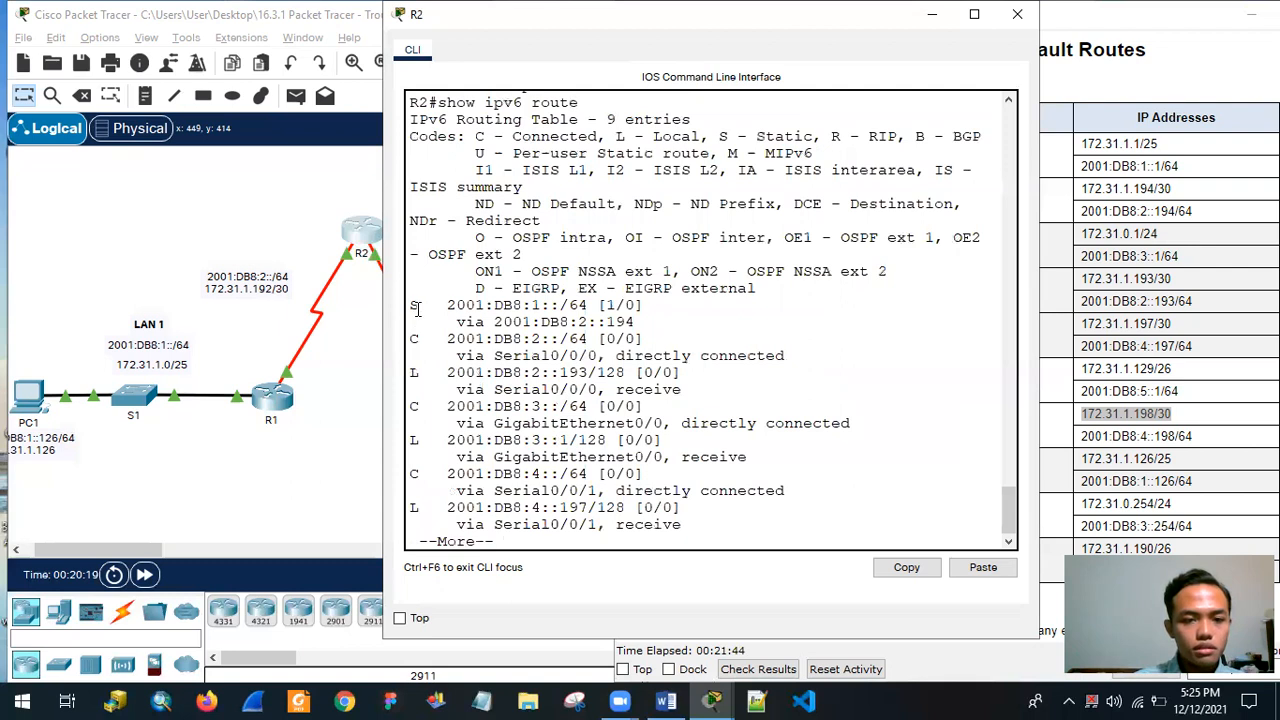
drag(417, 309, 540, 320)
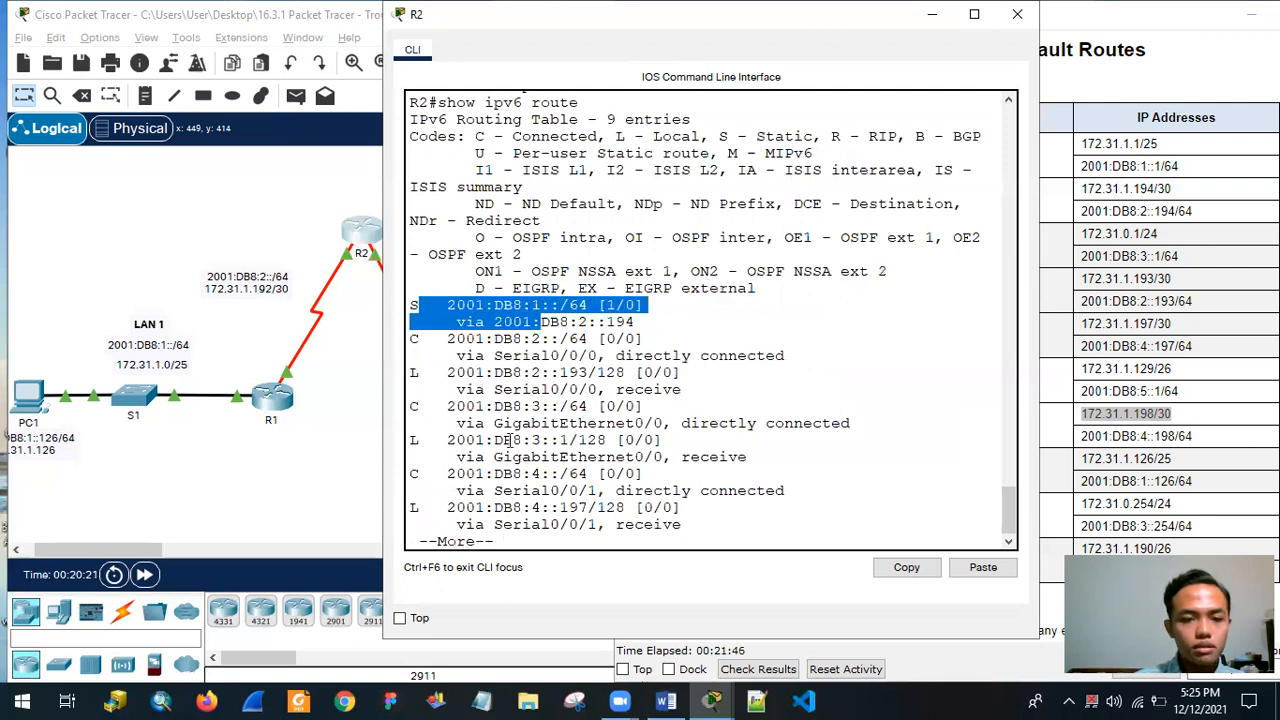
drag(476, 507, 628, 527)
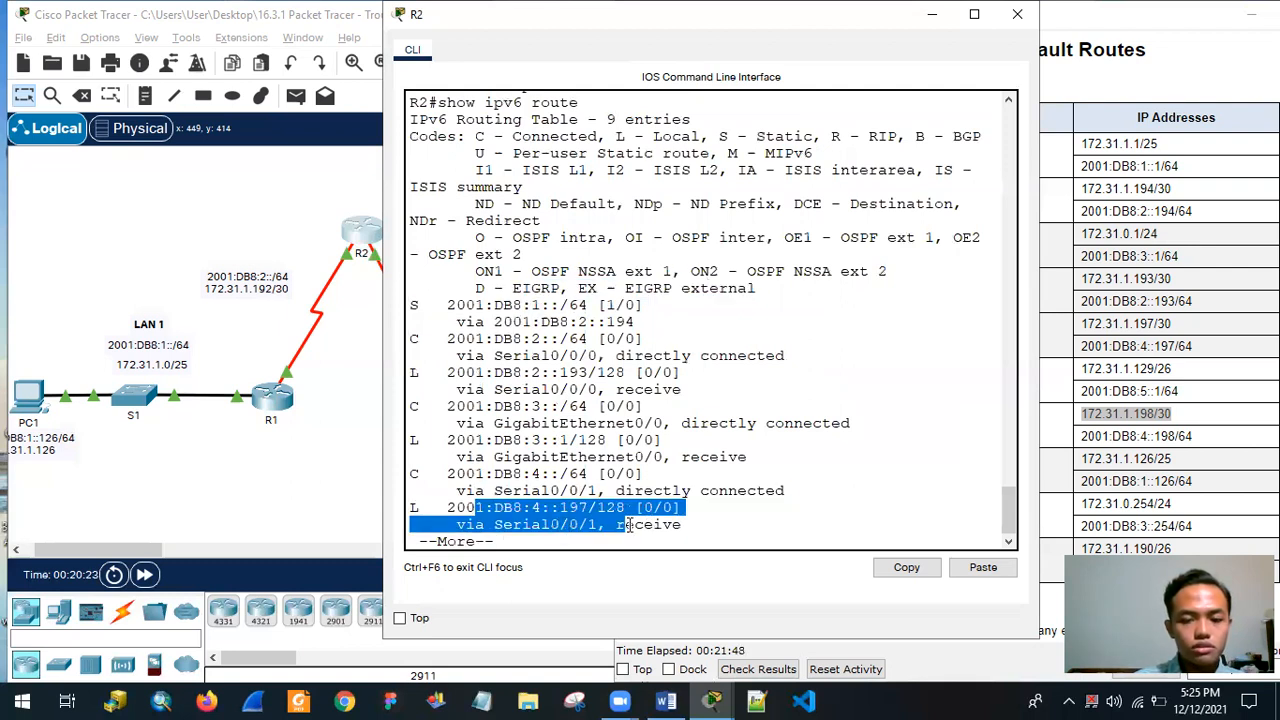
Bring the activity instructions forward, reduce their window and place it beside the topology with the end of the addressing table and the objectives in view.
click(1094, 327)
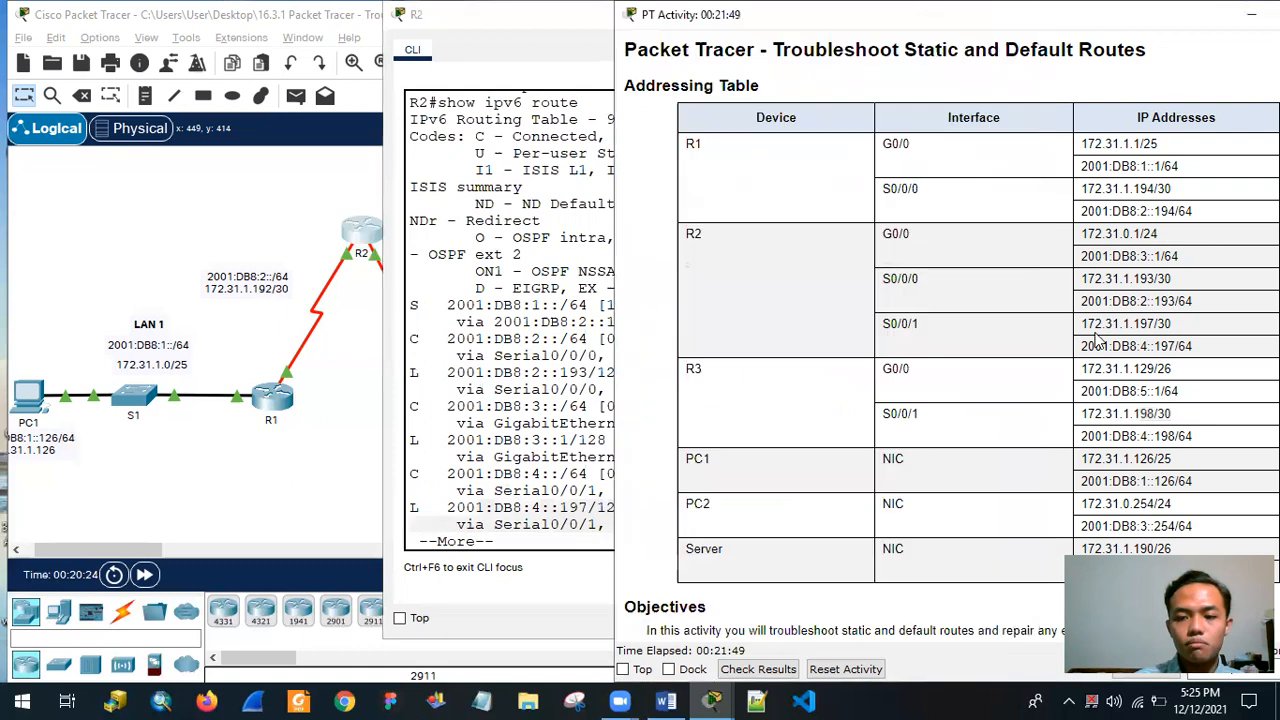
double_click(966, 33)
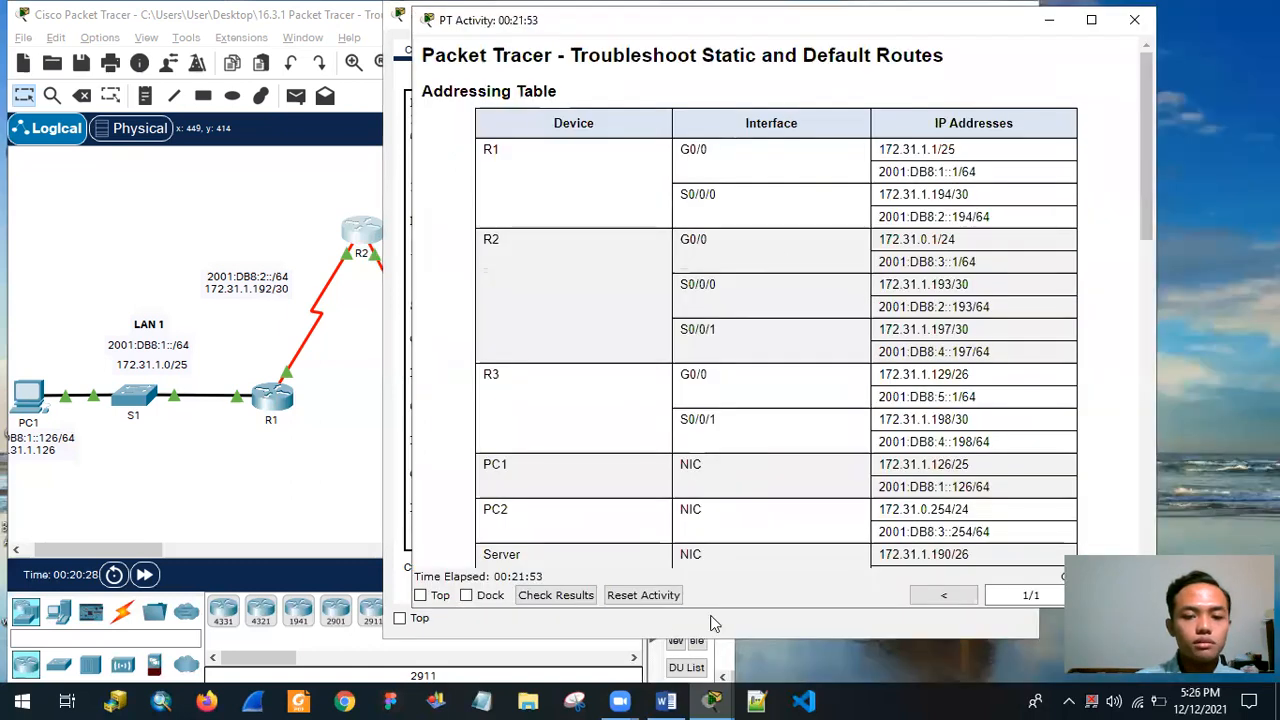
click(787, 622)
drag(904, 31, 719, 53)
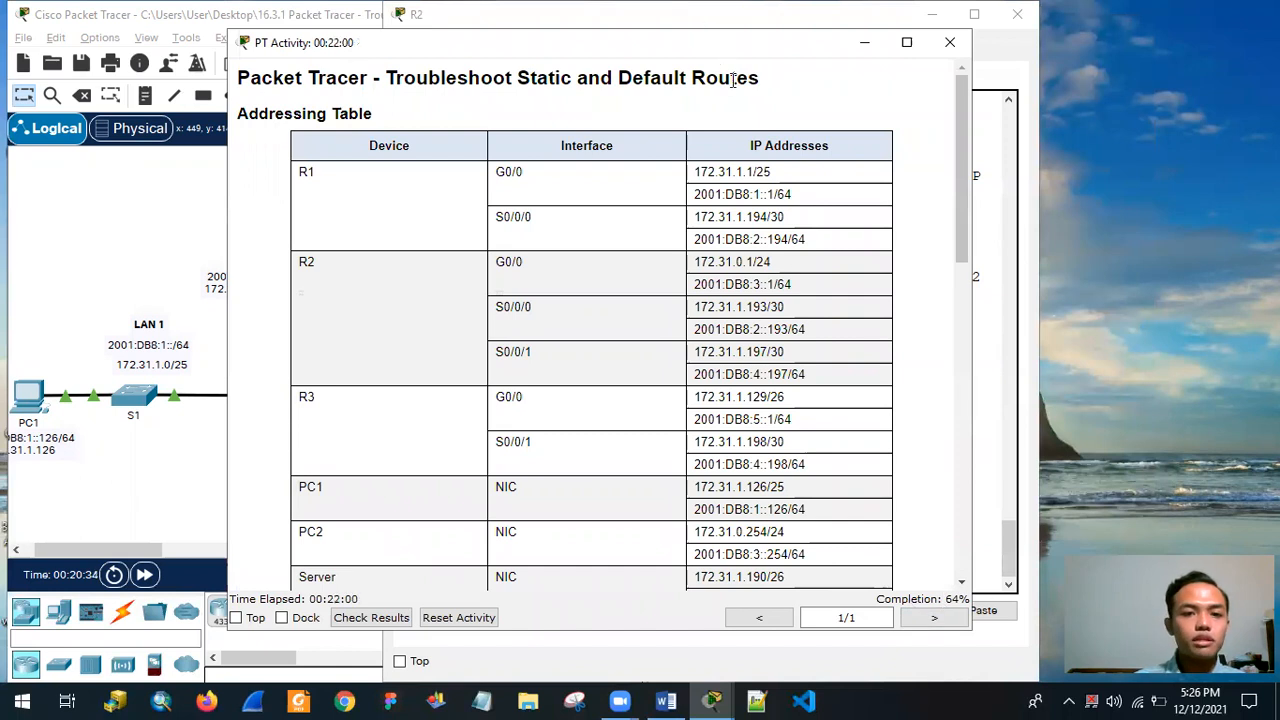
drag(742, 52, 763, 49)
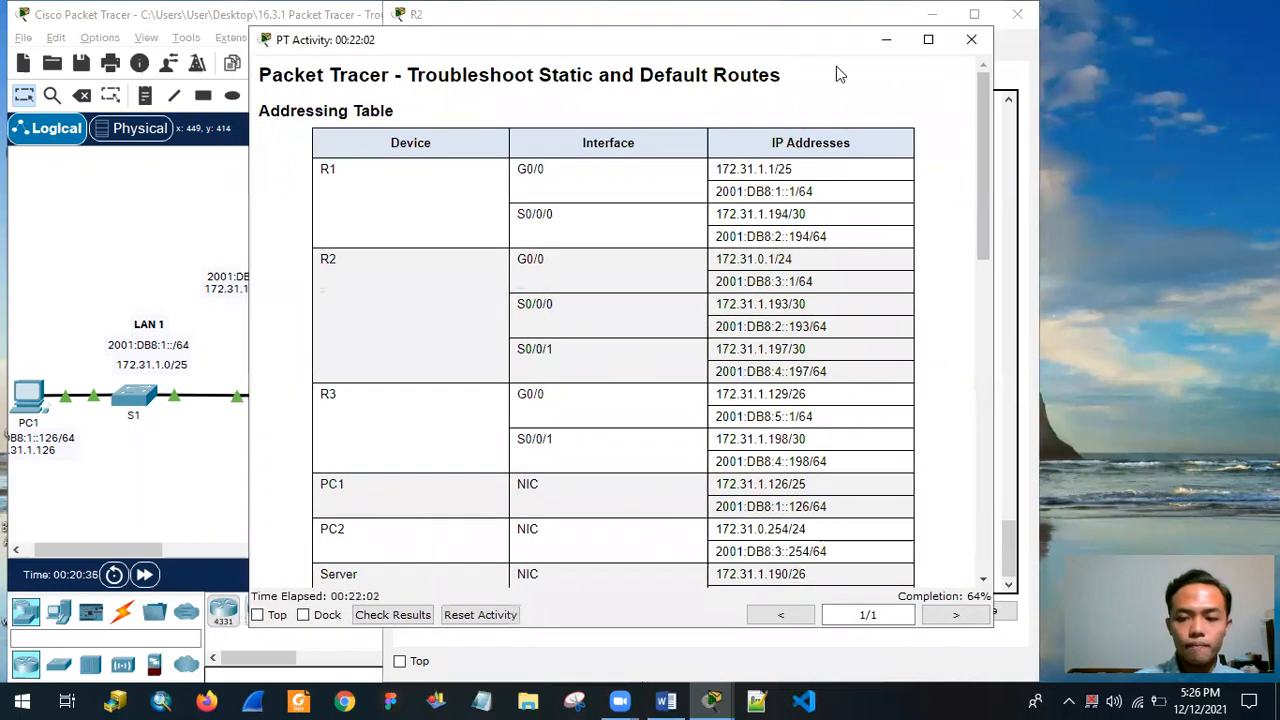
scroll(757, 251, down, 3)
drag(814, 48, 1043, 32)
Close R2's CLI window, open router R3's CLI and move it clear of the R1–R2–R3 links in the topology.
click(479, 249)
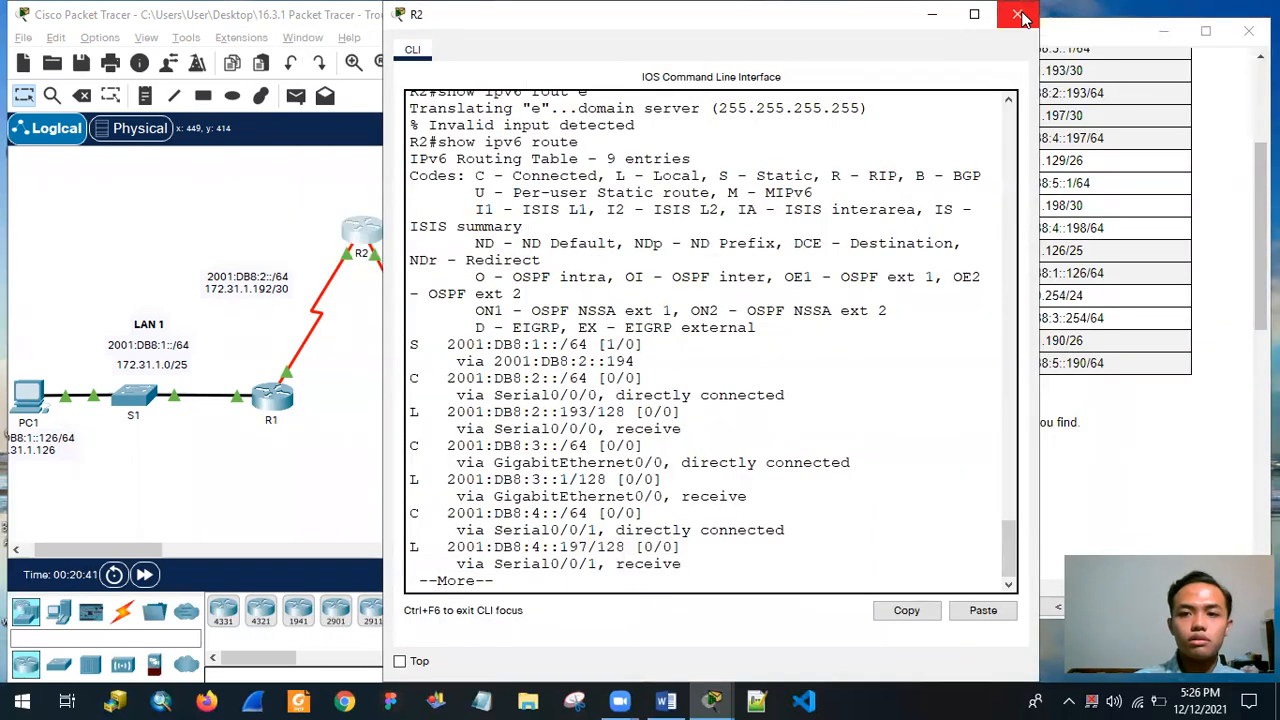
click(246, 245)
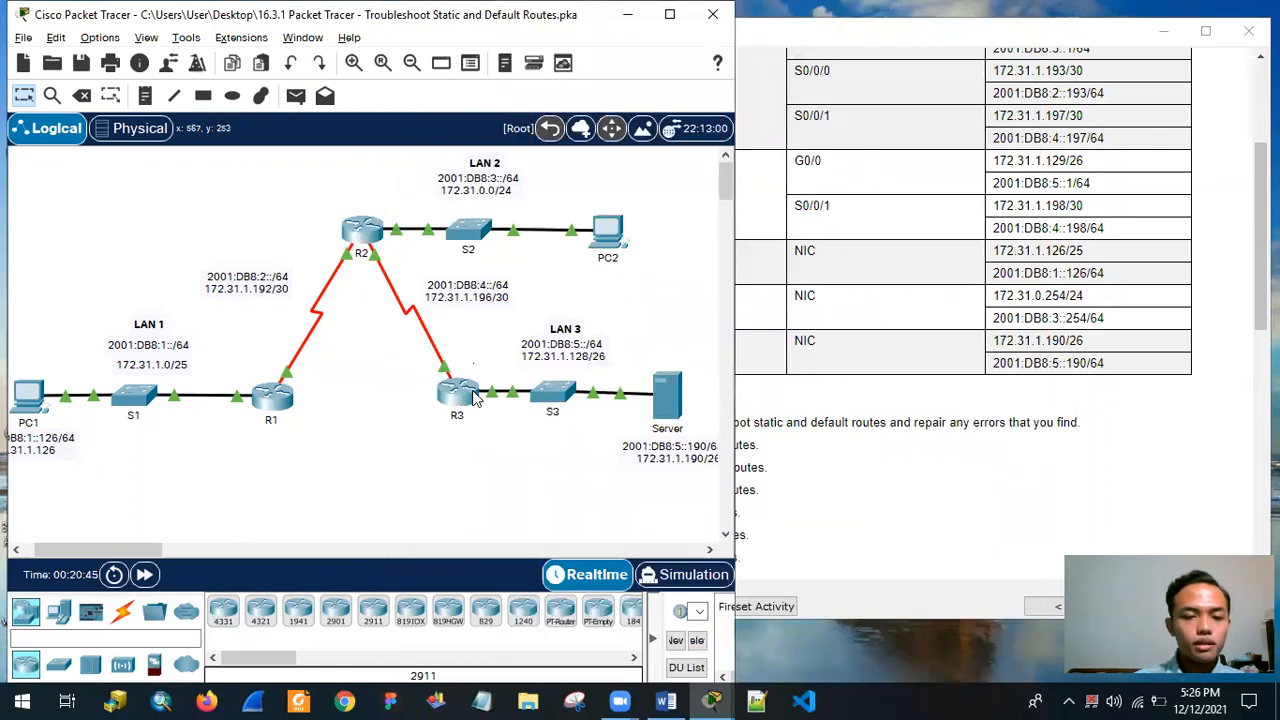
click(457, 395)
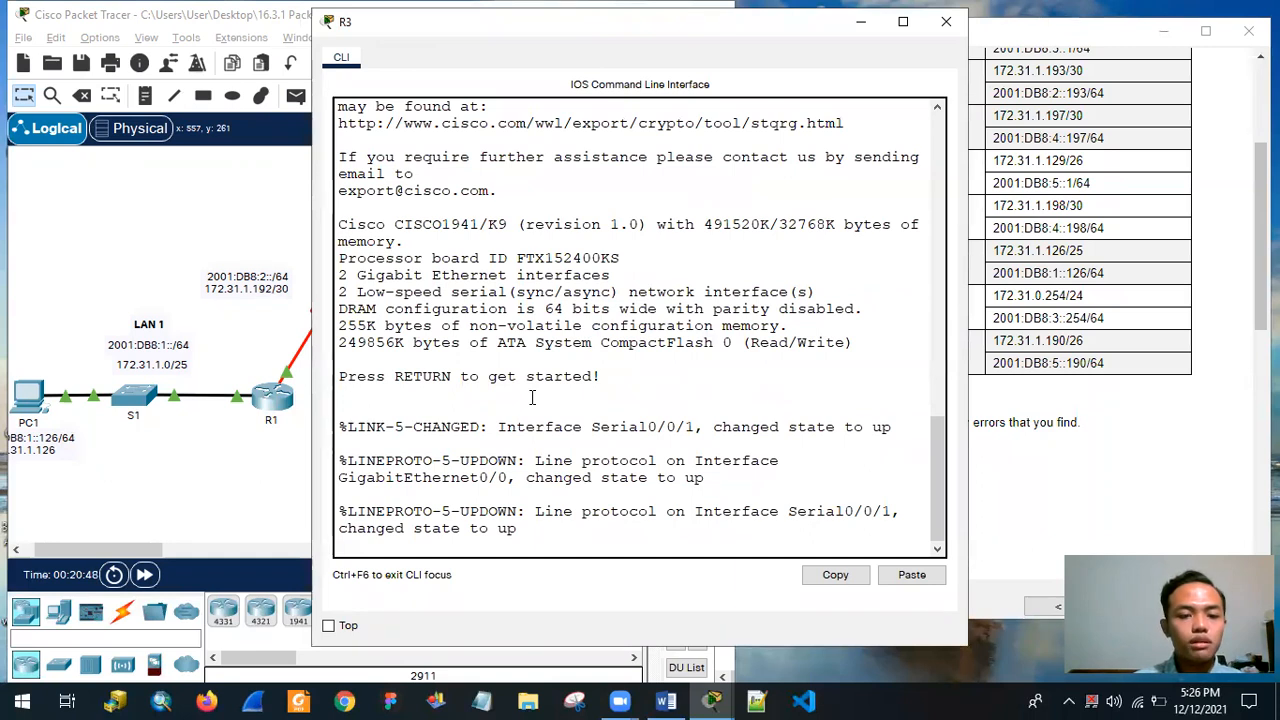
drag(800, 42, 1052, 66)
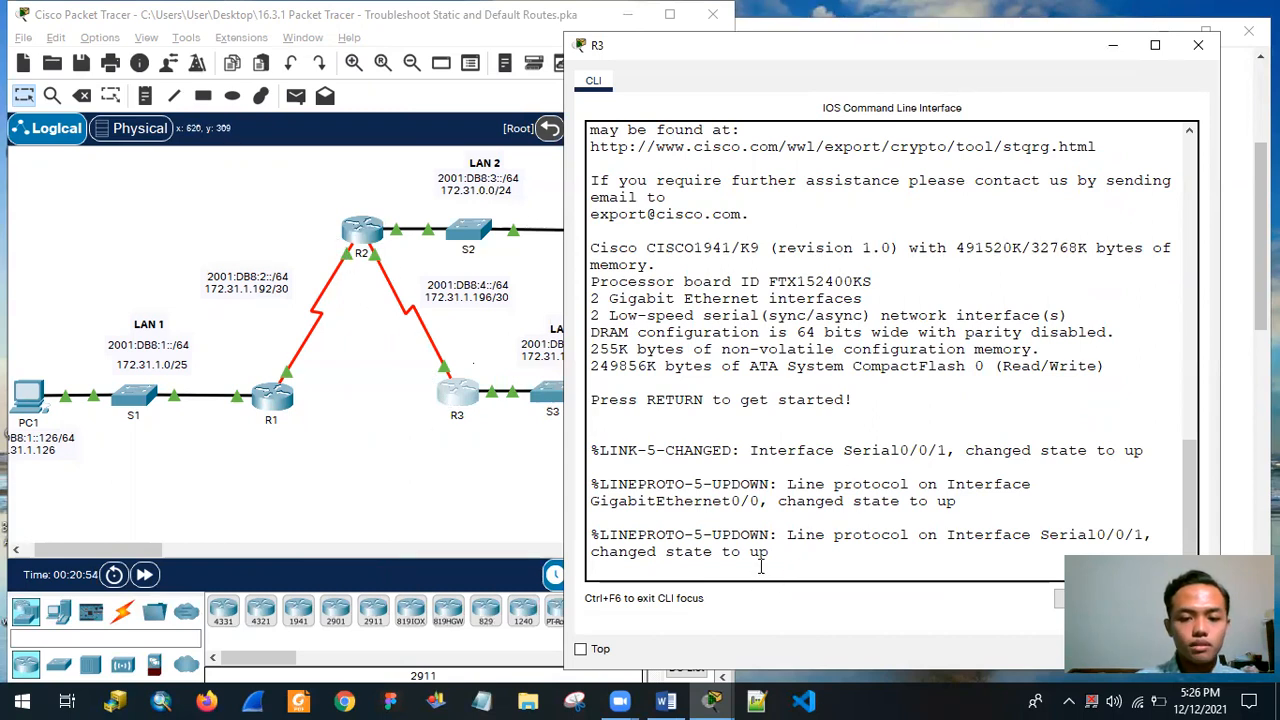
Enter privileged EXEC mode on R3 and display its IPv4 routing table with show ip route.
key(Return)
text(enable)
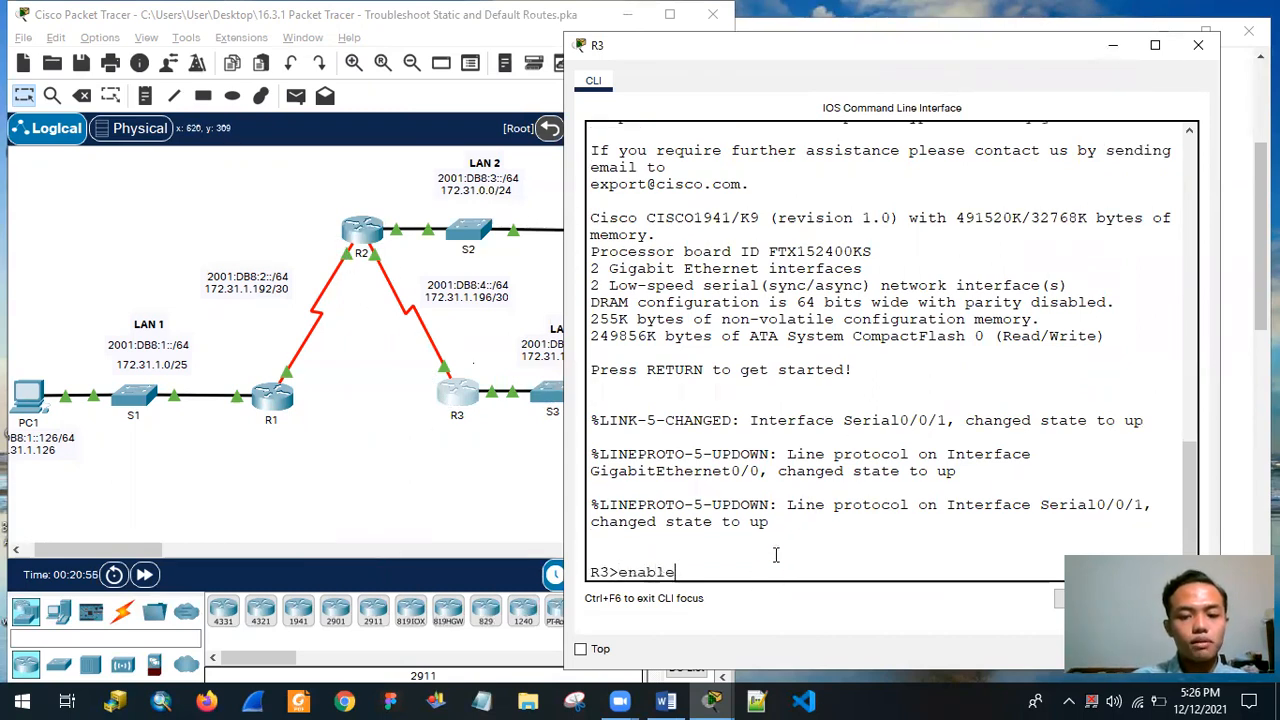
key(Return)
text(s)
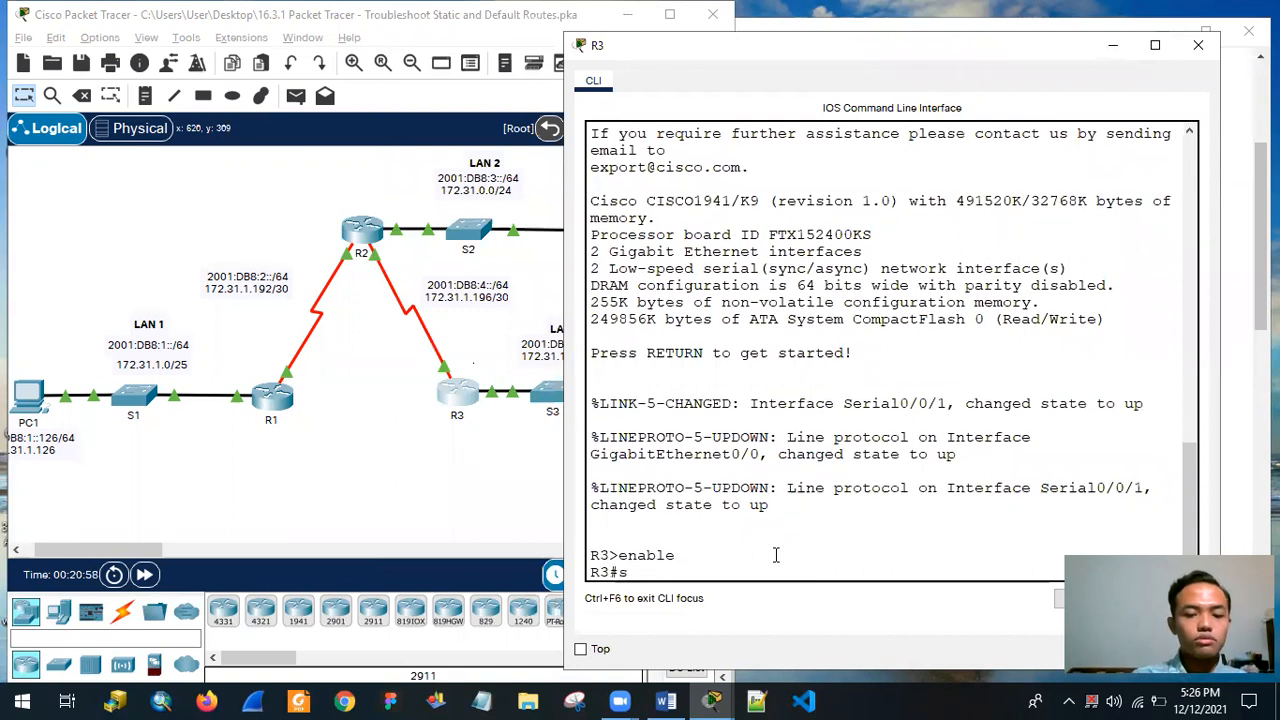
text(hoe ip)
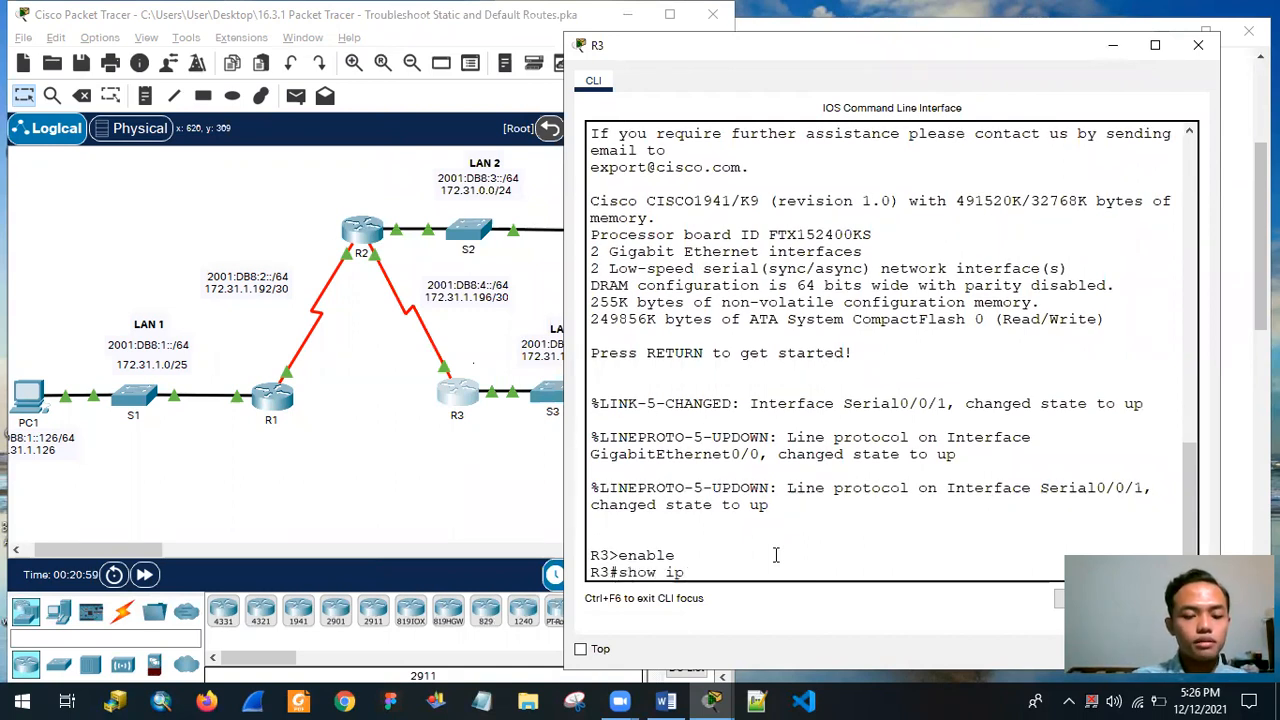
text( route)
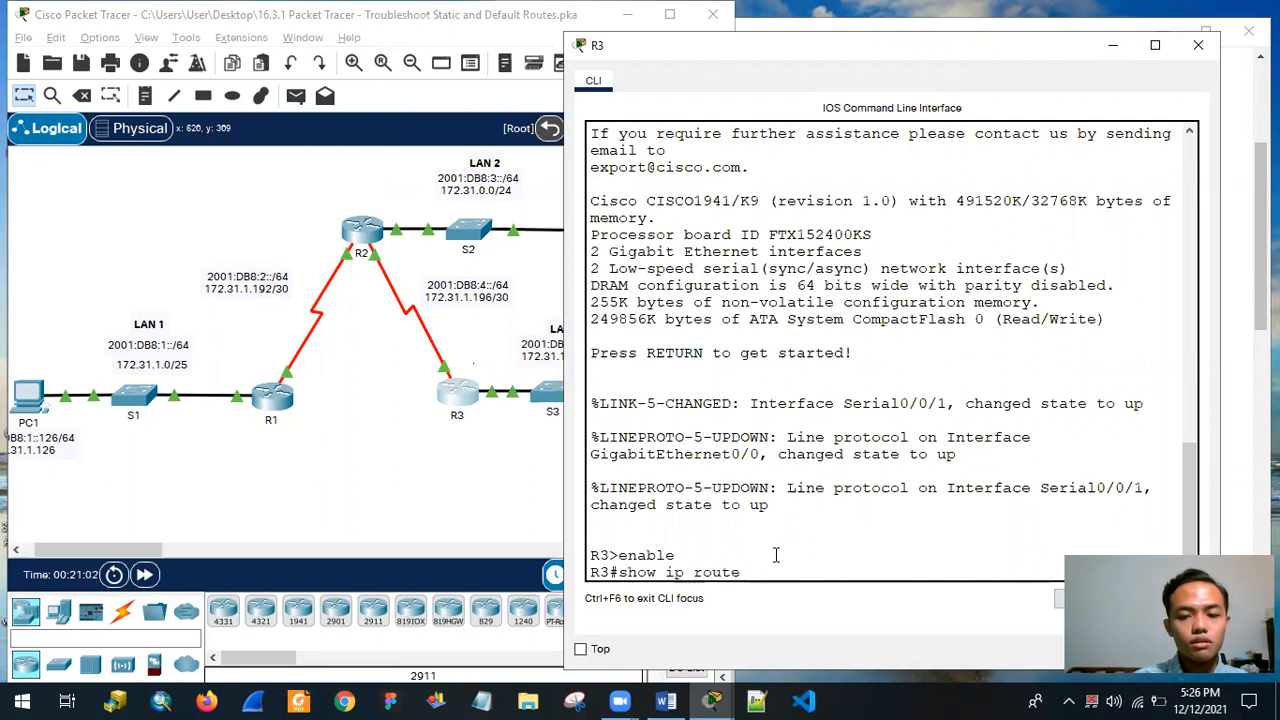
key(Return)
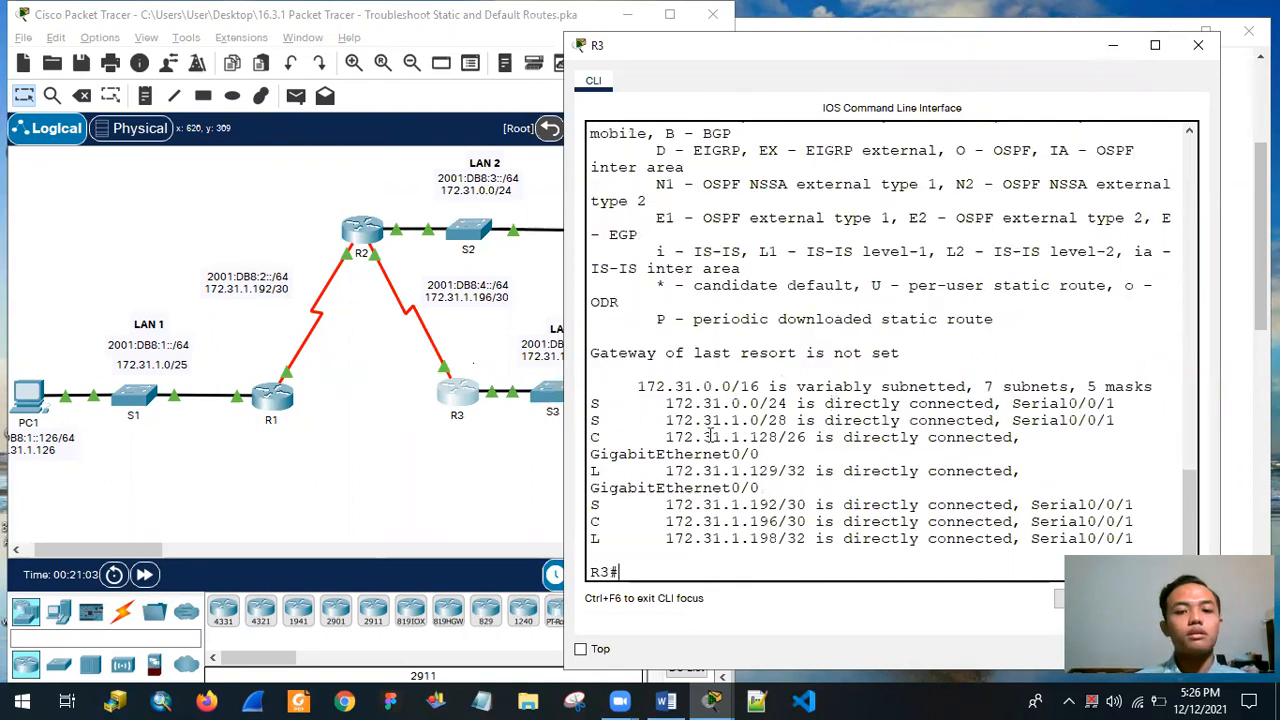
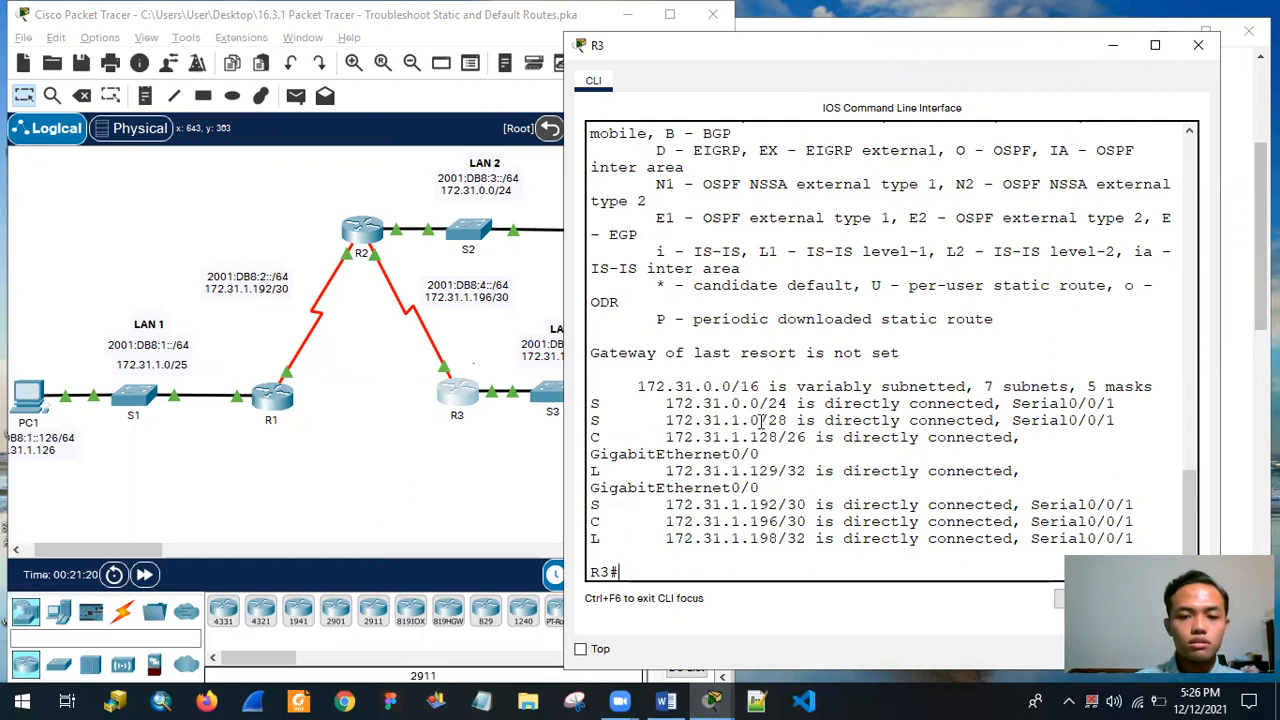
Check R3's static routes to 172.31.1.192/30 and 172.31.0.0/24 against the network labels, with the R3 CLI placed beside the topology.
drag(662, 505, 780, 507)
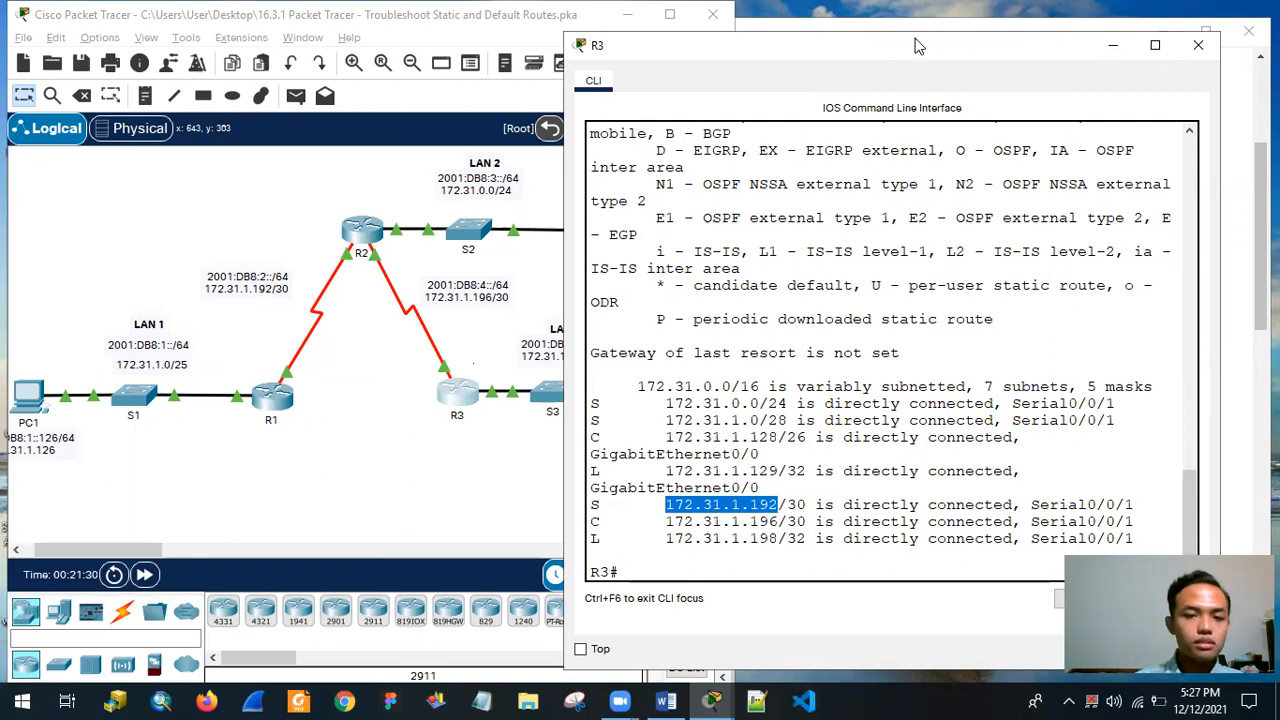
drag(940, 66, 476, 74)
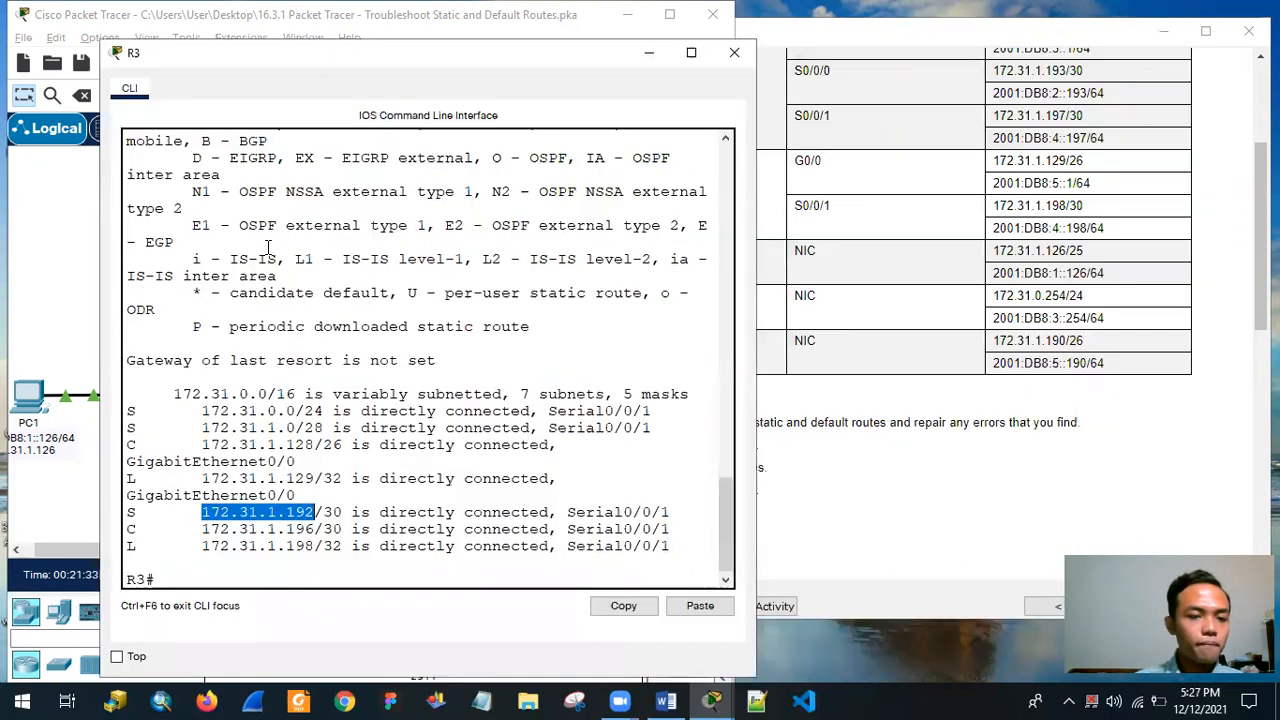
drag(408, 68, 937, 65)
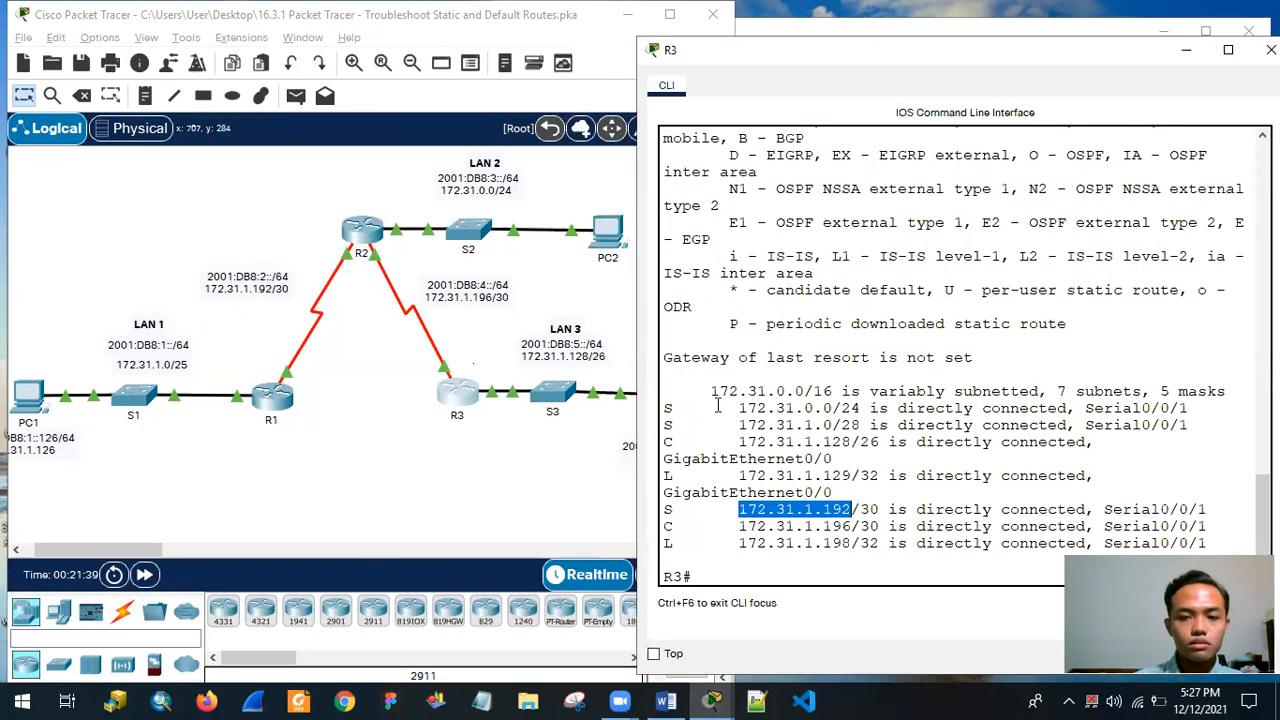
drag(815, 408, 830, 412)
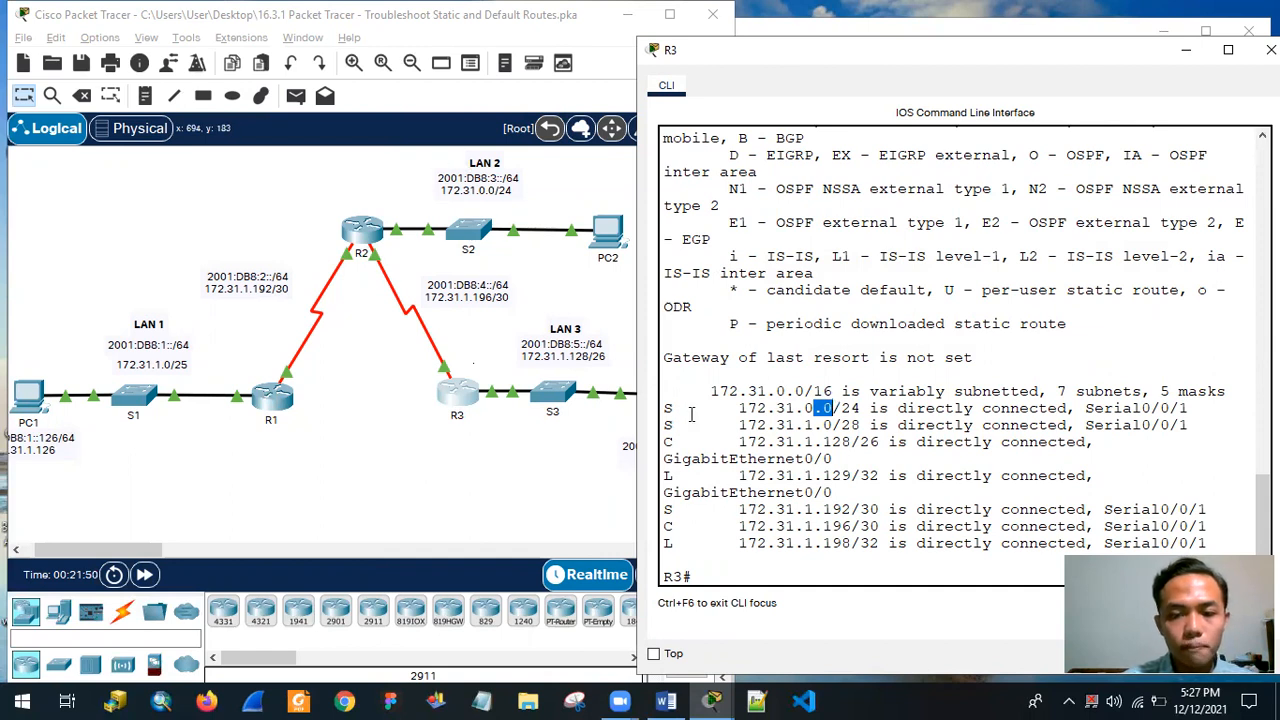
Compare the prefix length of R3's static route to 172.31.1.0/28 with LAN 1's IPv4 network label.
drag(672, 425, 740, 442)
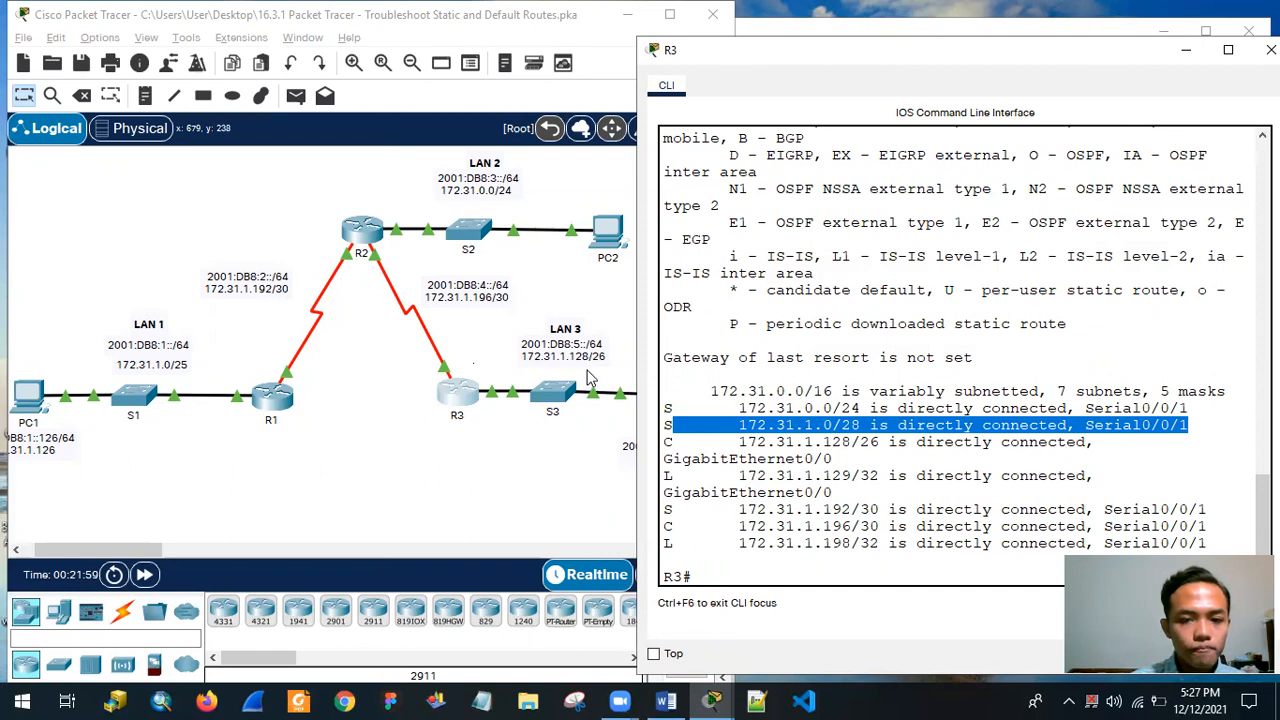
click(560, 186)
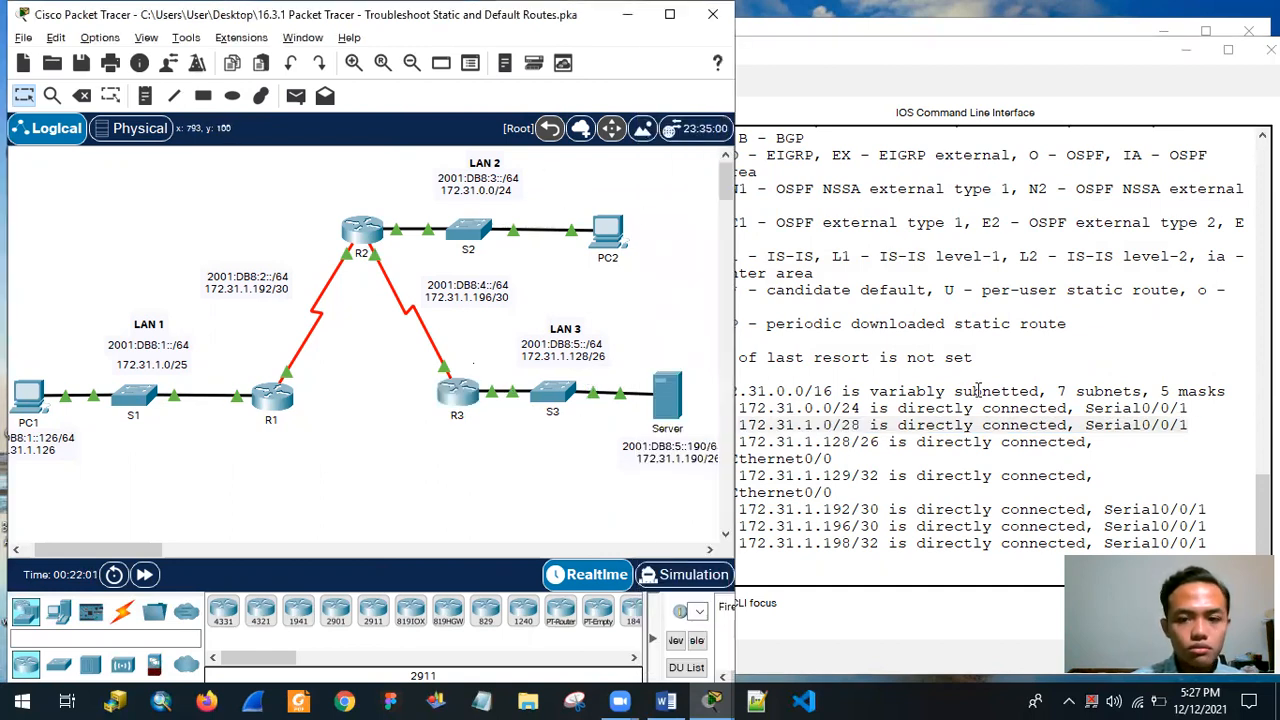
click(870, 425)
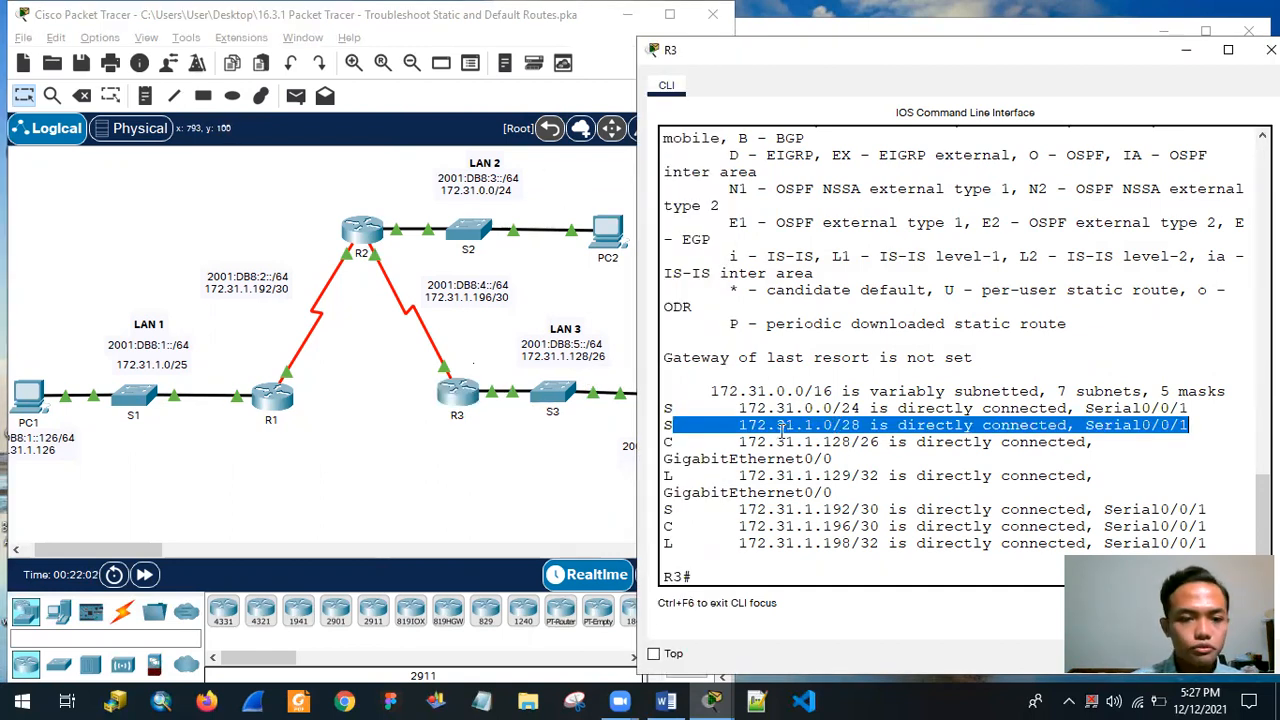
click(777, 430)
drag(738, 425, 864, 424)
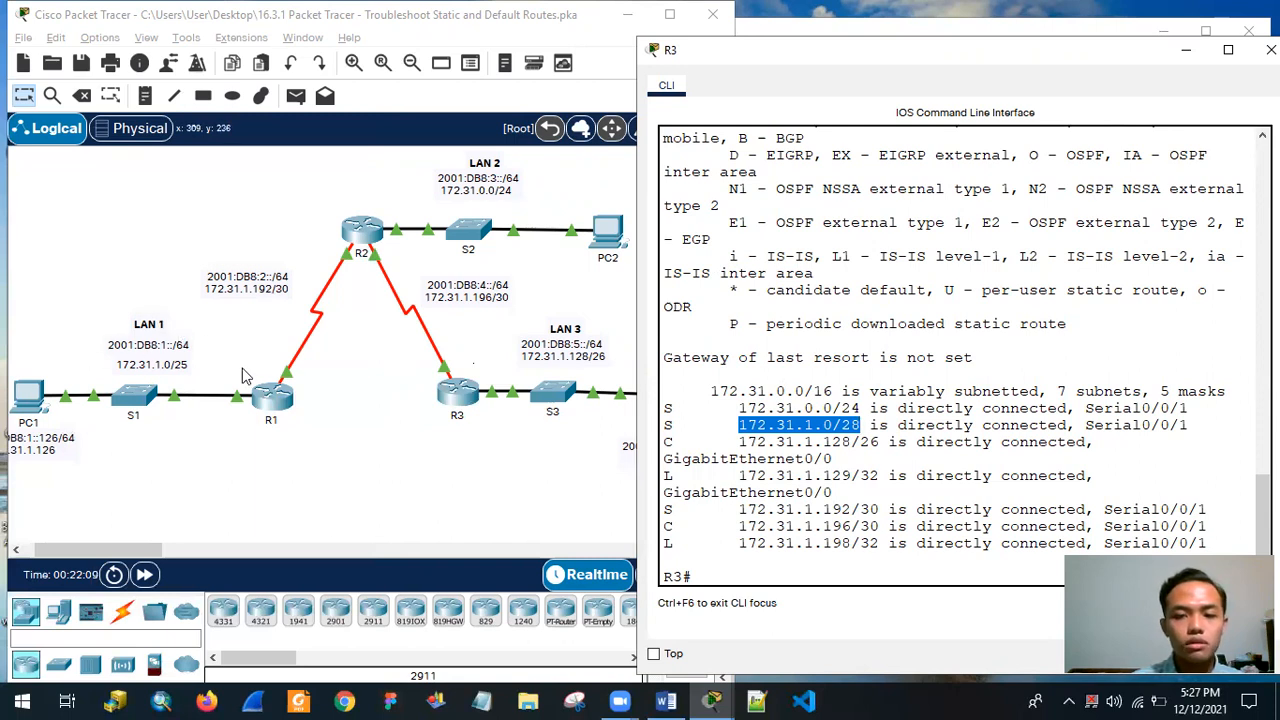
drag(841, 426, 862, 425)
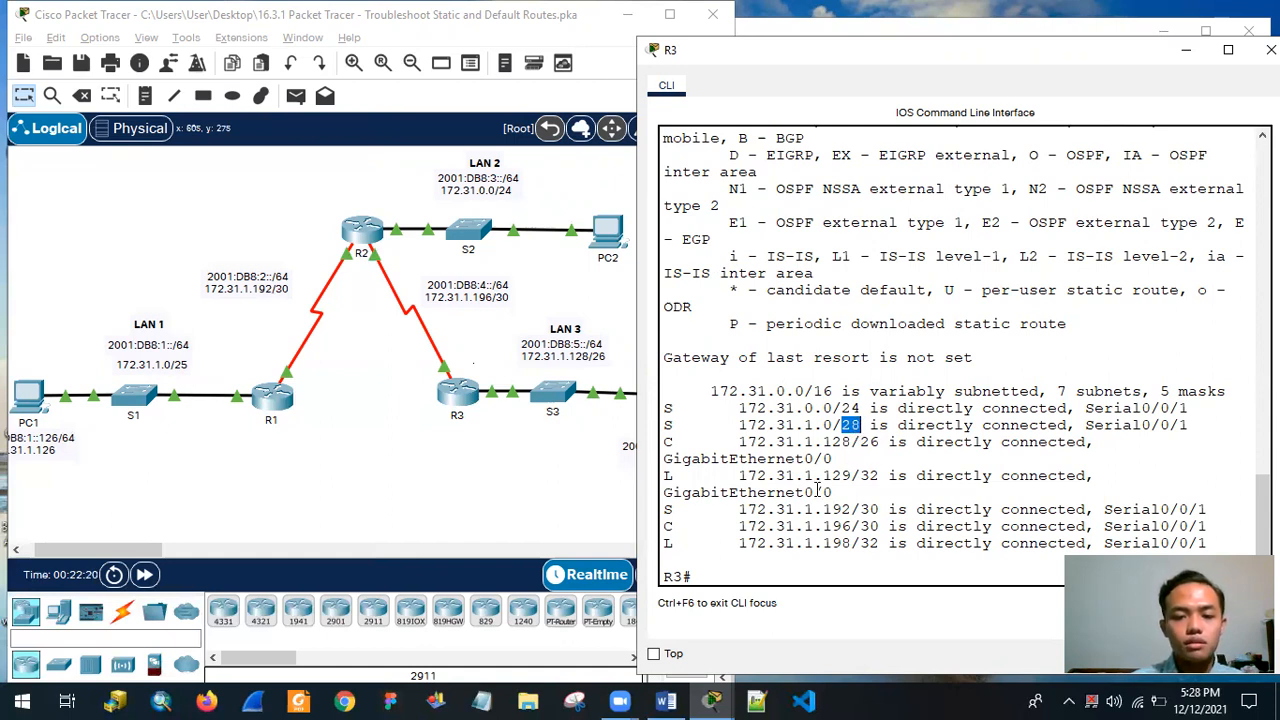
Check R3's static route to 172.31.1.192/30 against the R1–R2 link, and recheck the 172.31.1.0/28 entry.
click(662, 508)
drag(662, 508, 823, 510)
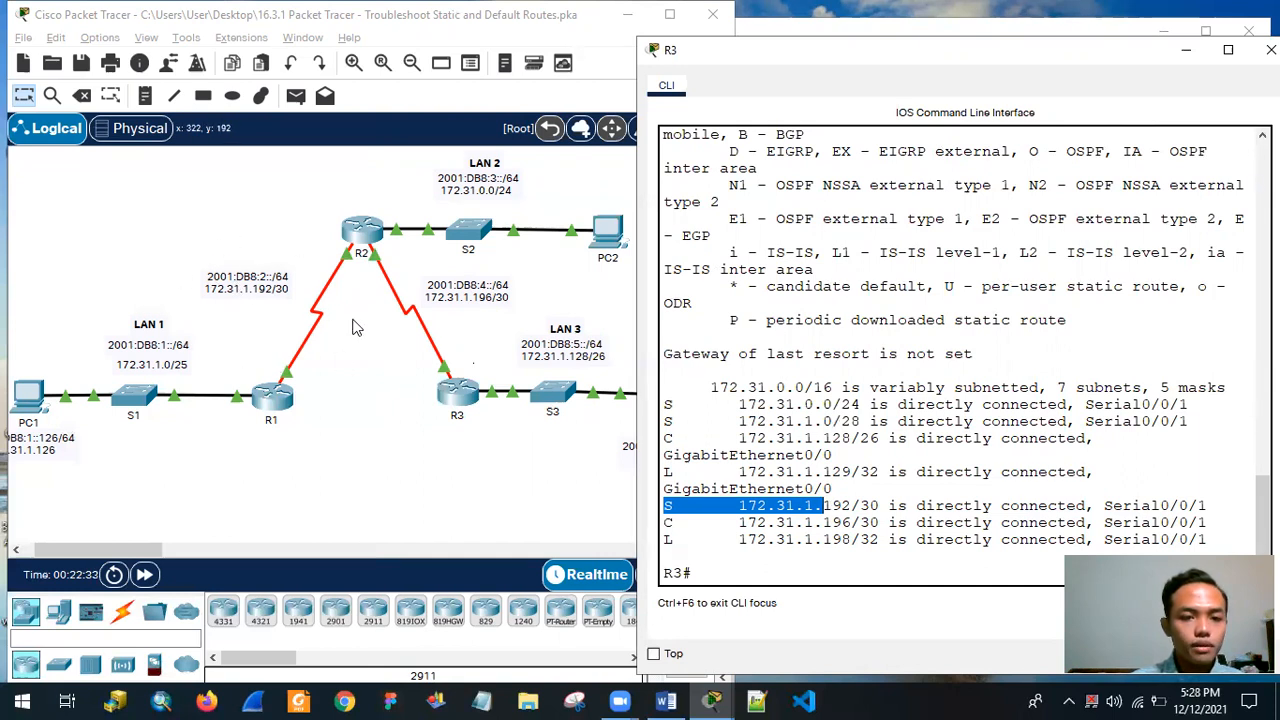
click(865, 518)
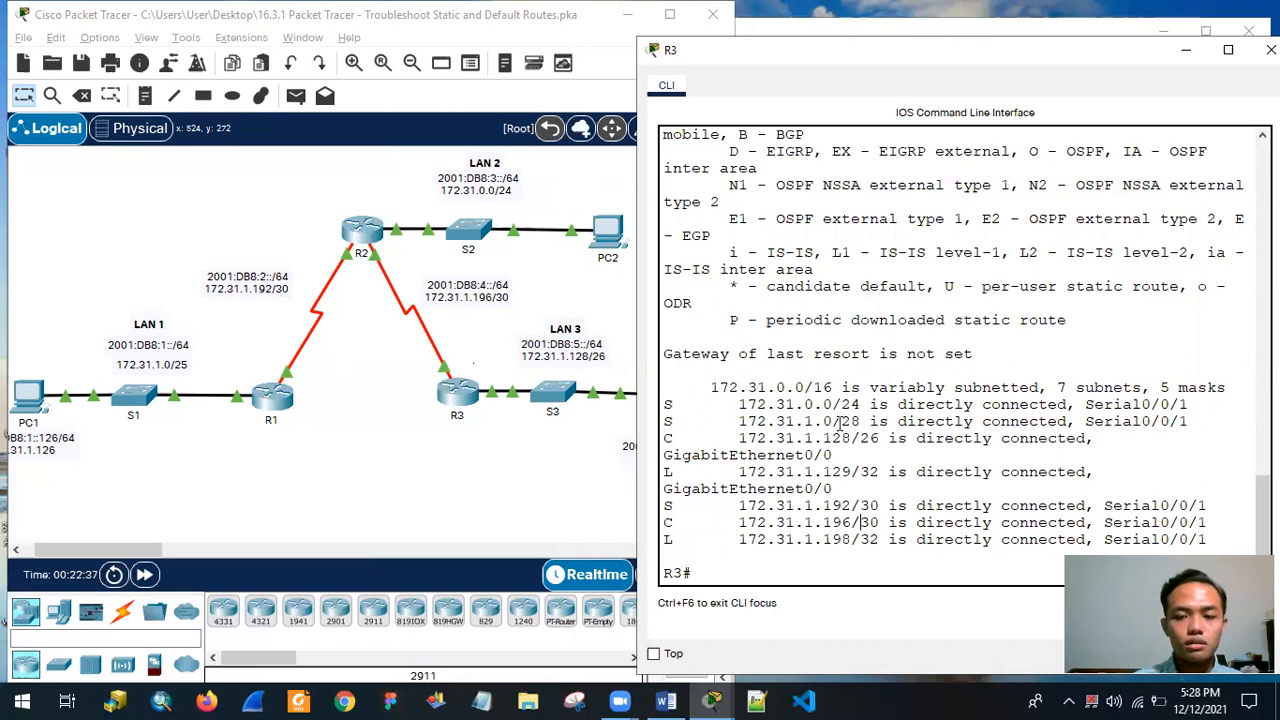
mouse_move(843, 423)
mouse_down()
mouse_move(870, 438)
mouse_move(868, 427)
mouse_up()
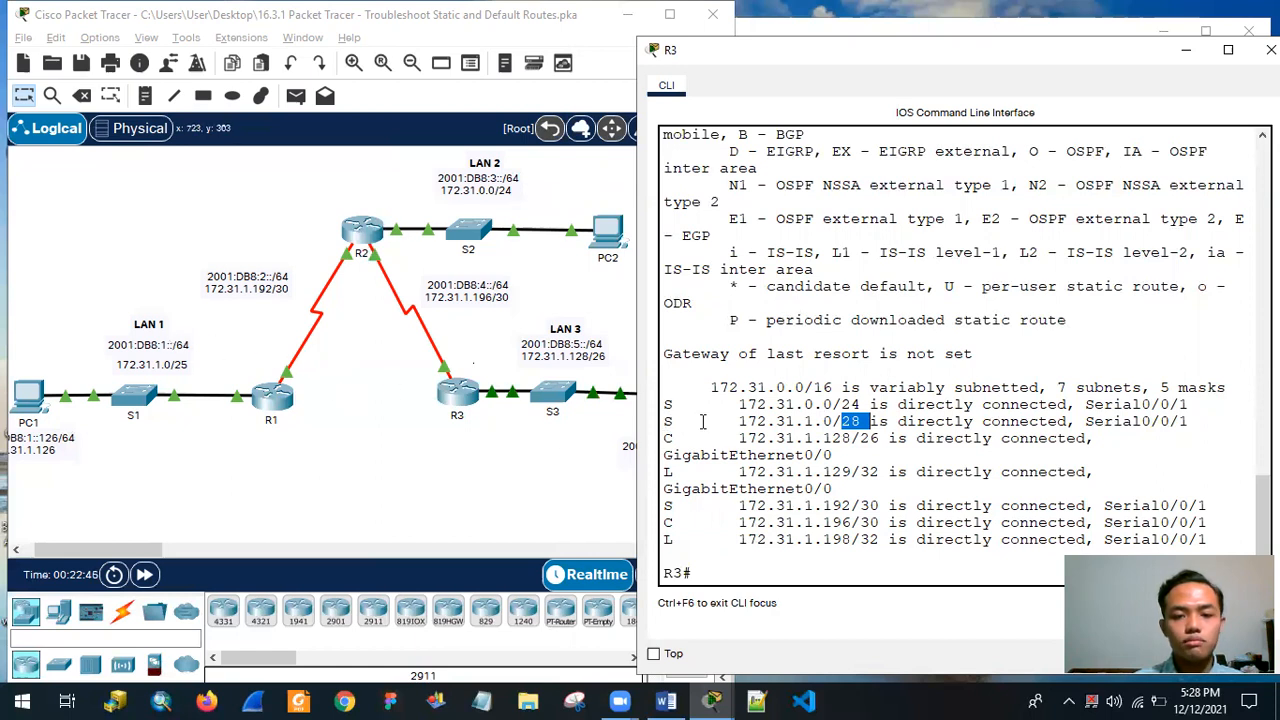
drag(668, 420, 853, 422)
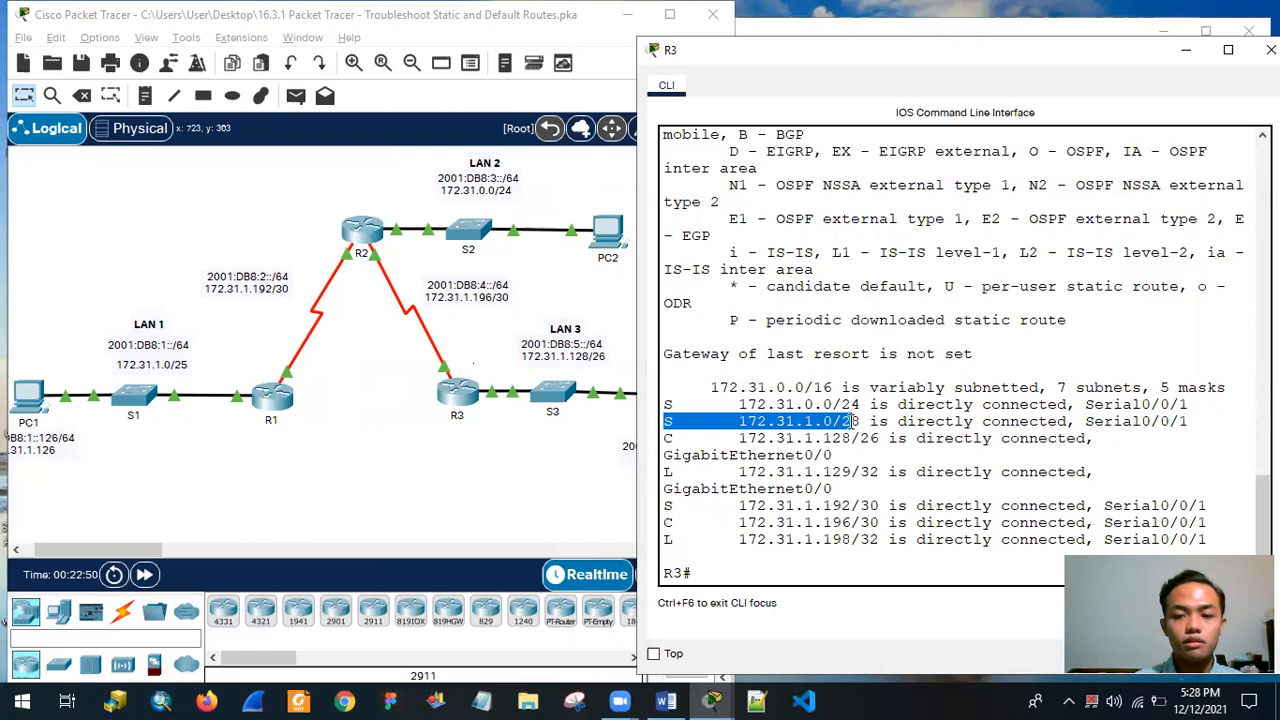
Display R3's IPv6 routing table with show ipv6 route.
click(813, 577)
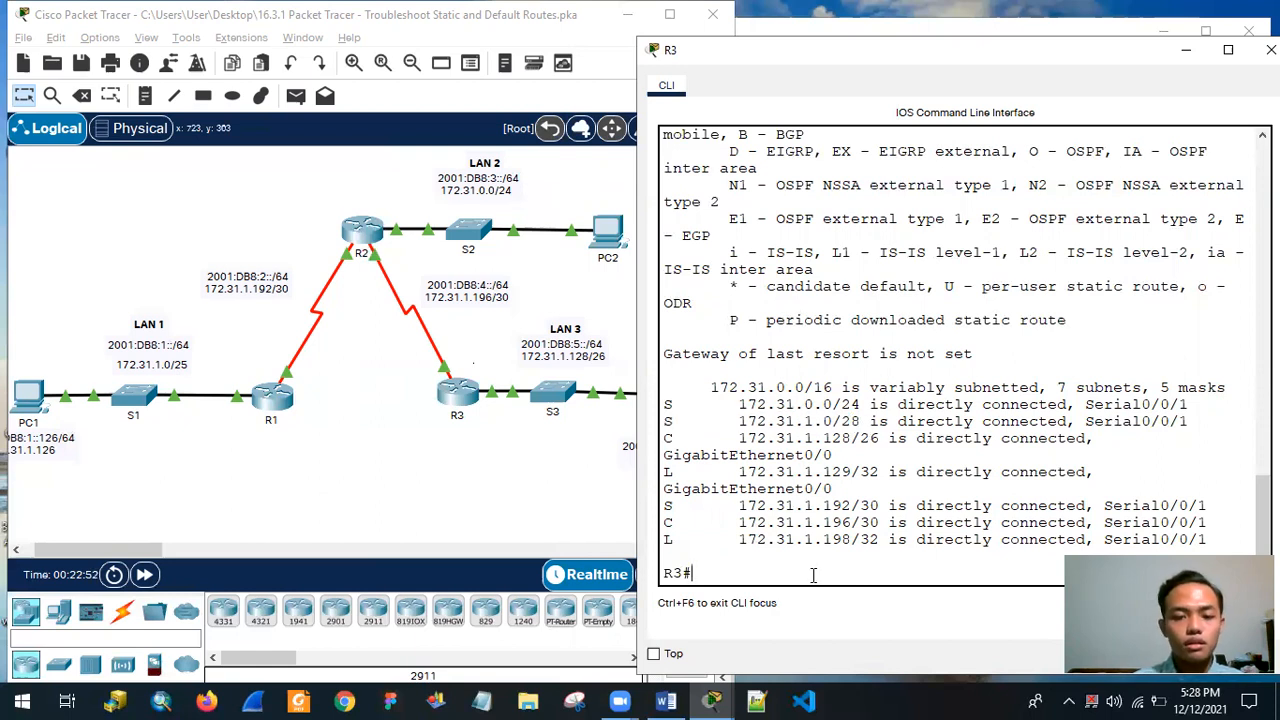
text(show ipv6 route)
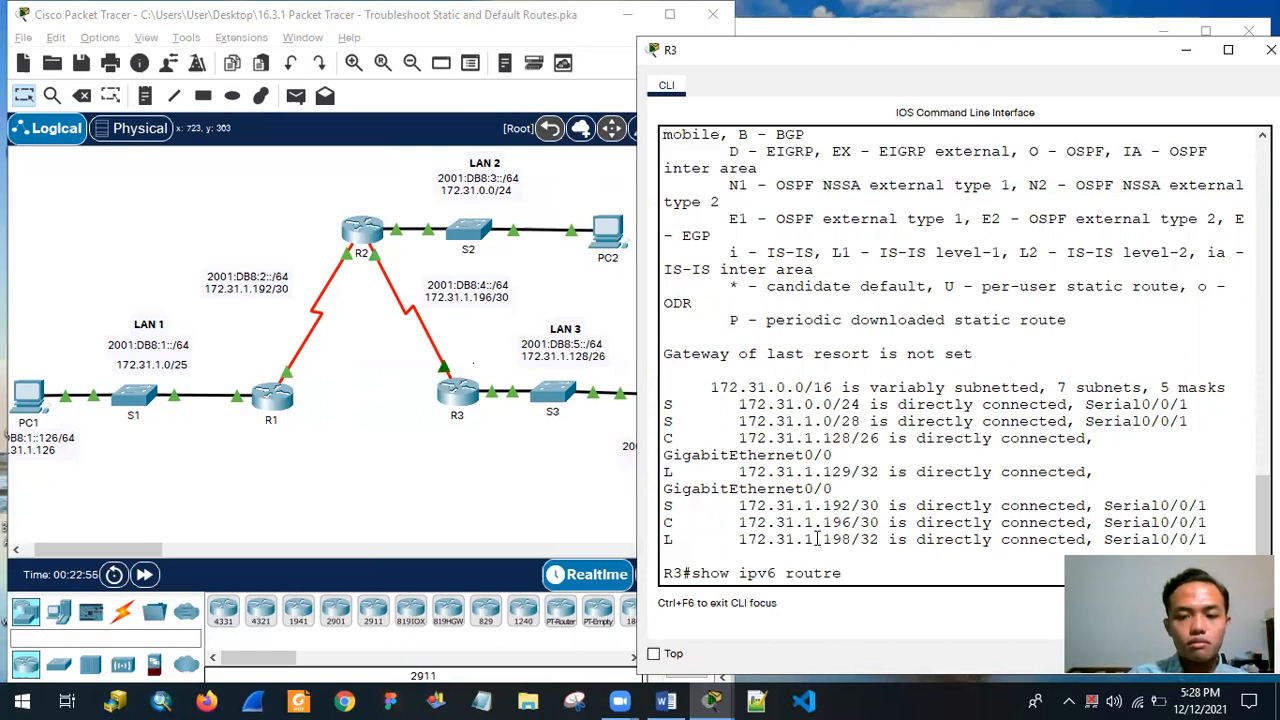
key(Return)
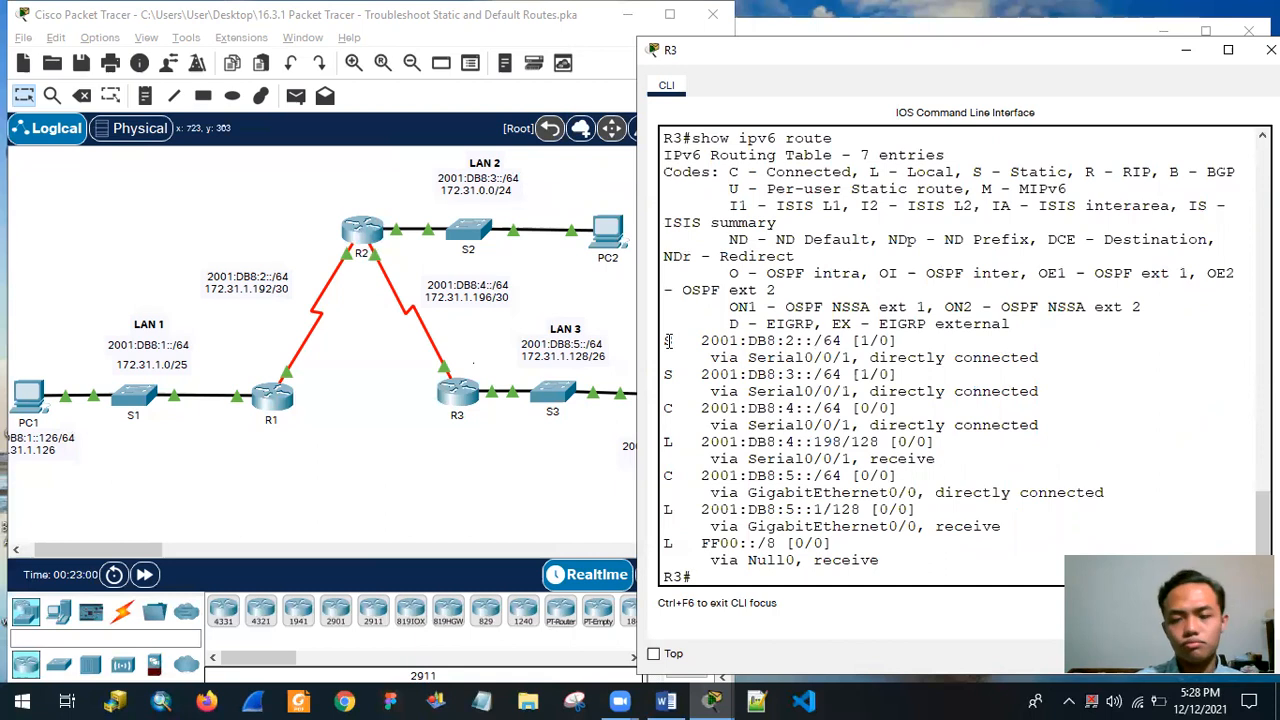
Check the static routes to 2001:DB8:2::/64 and 2001:DB8:3::/64 in R3's IPv6 table against the topology labels.
drag(668, 341, 1093, 386)
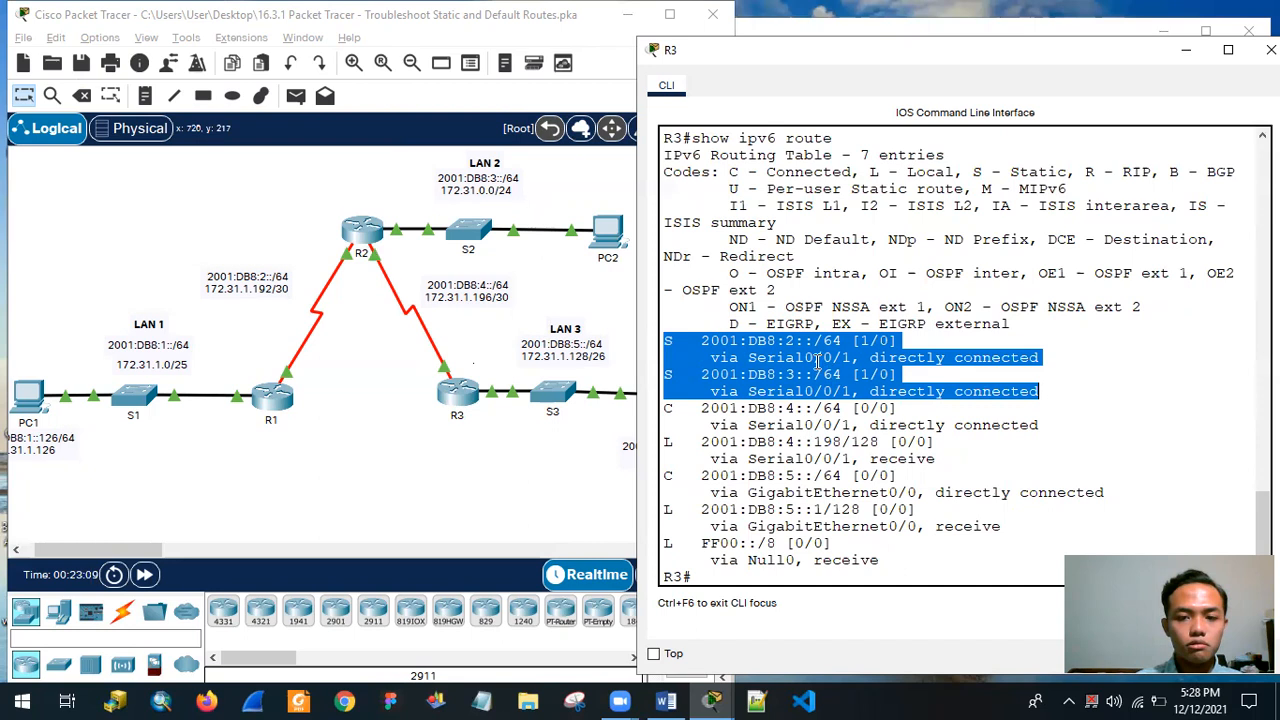
click(665, 343)
drag(665, 343, 786, 358)
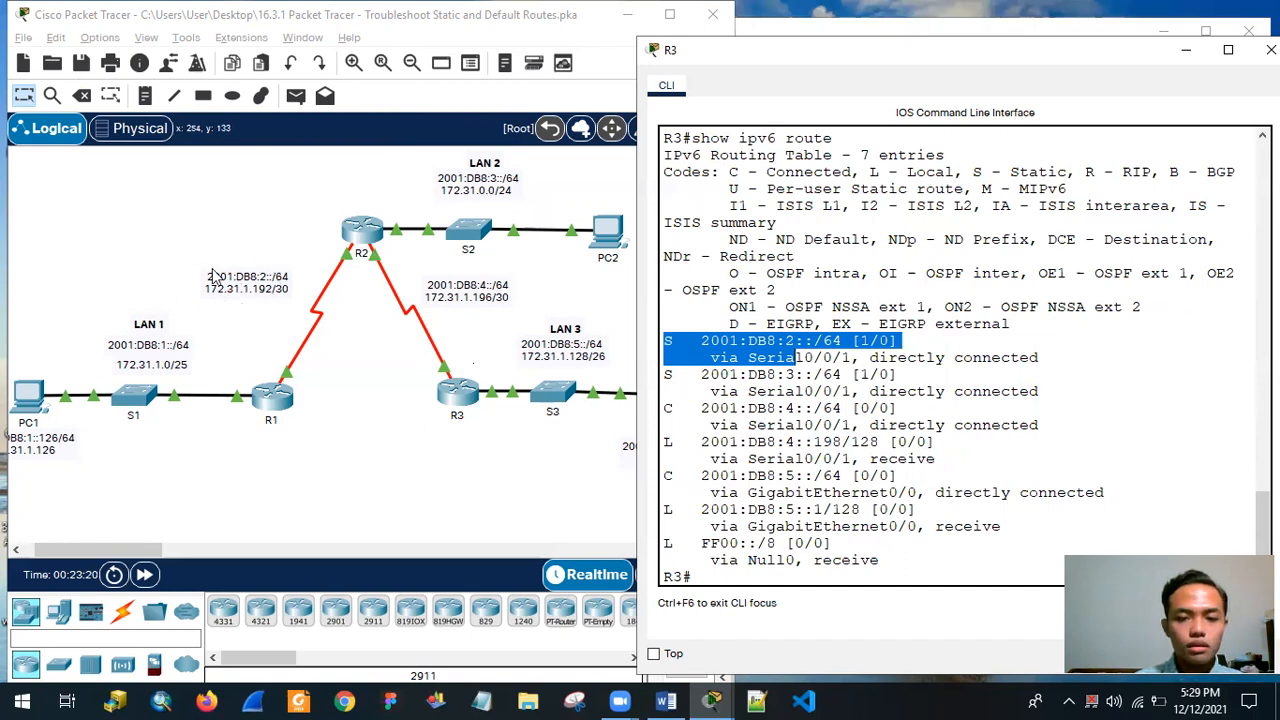
drag(666, 373, 736, 388)
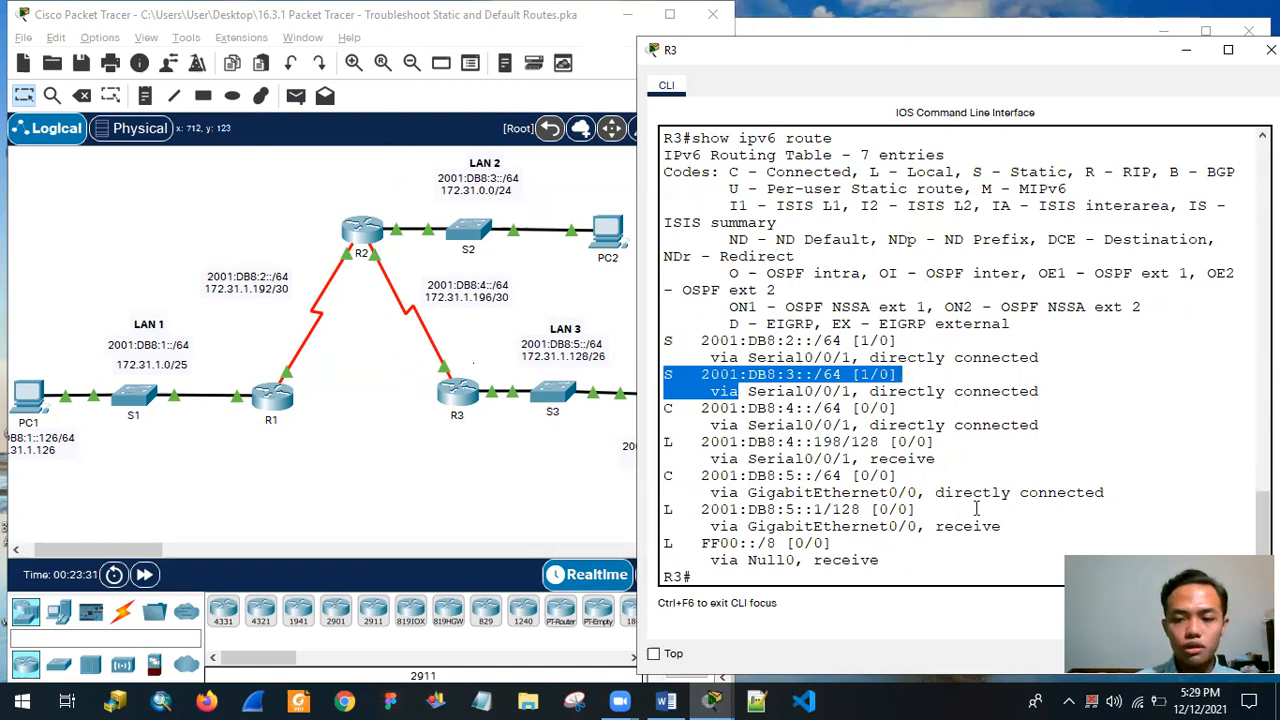
drag(918, 510, 966, 526)
click(909, 573)
Compare R3's IPv4 and IPv6 routing tables in the CLI output, looking for the static route to LAN 1 in each.
scroll(771, 320, up, 5)
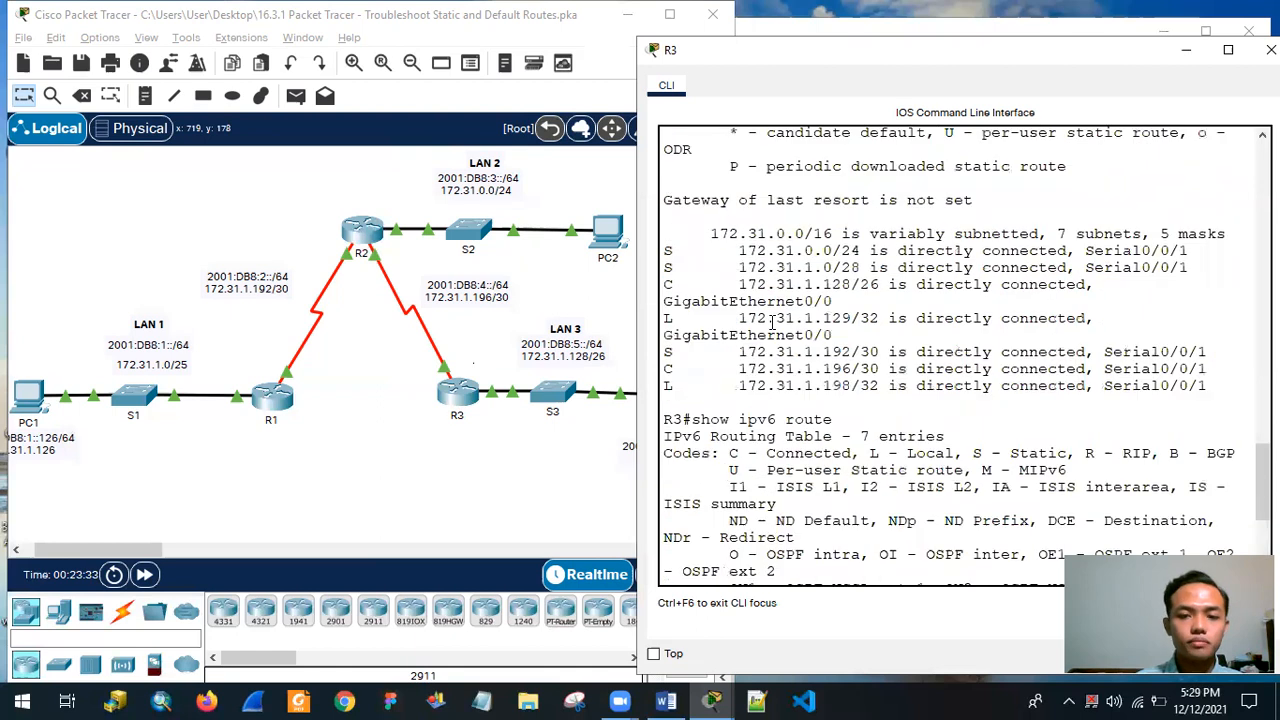
scroll(771, 343, down, 5)
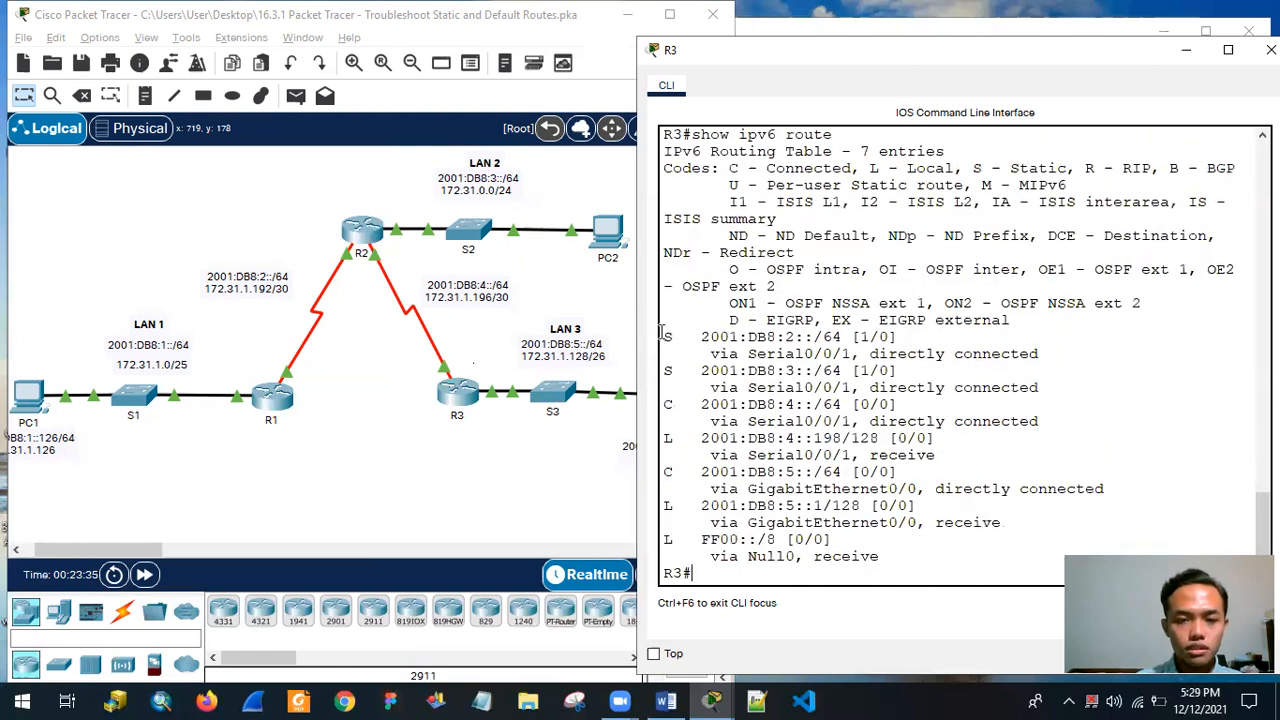
scroll(690, 345, up, 5)
scroll(720, 400, down, 5)
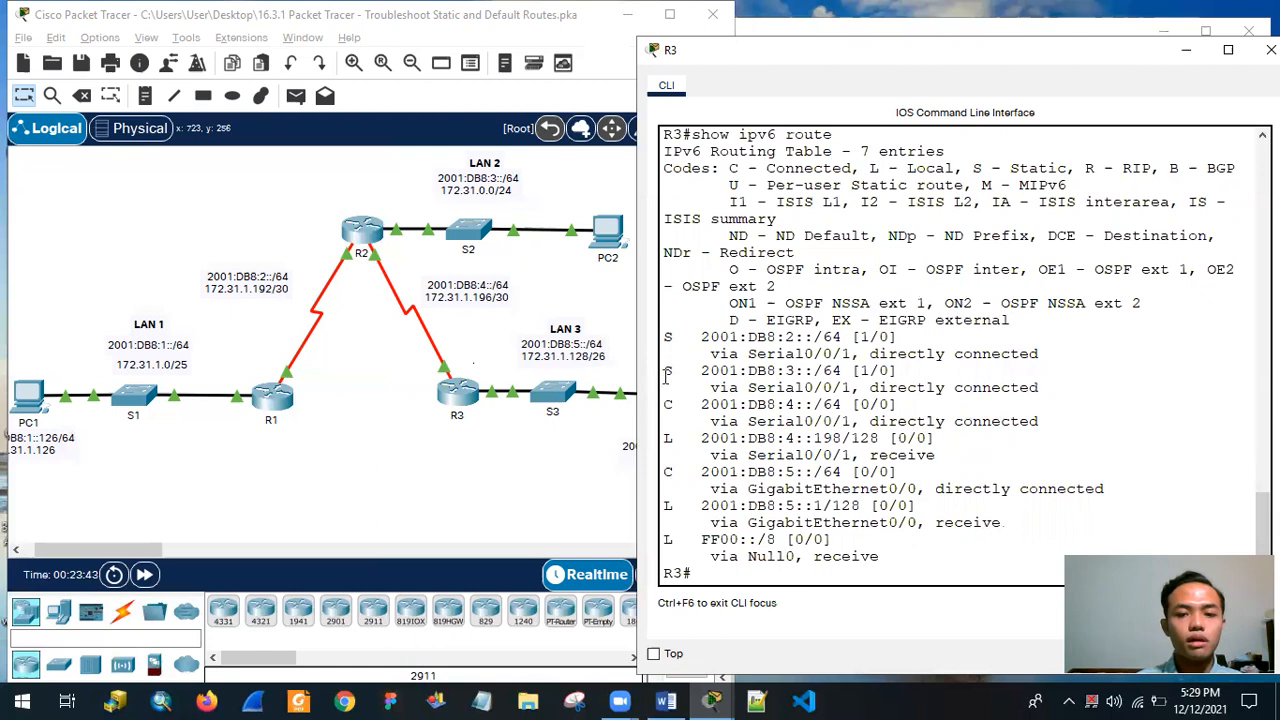
scroll(773, 355, up, 1)
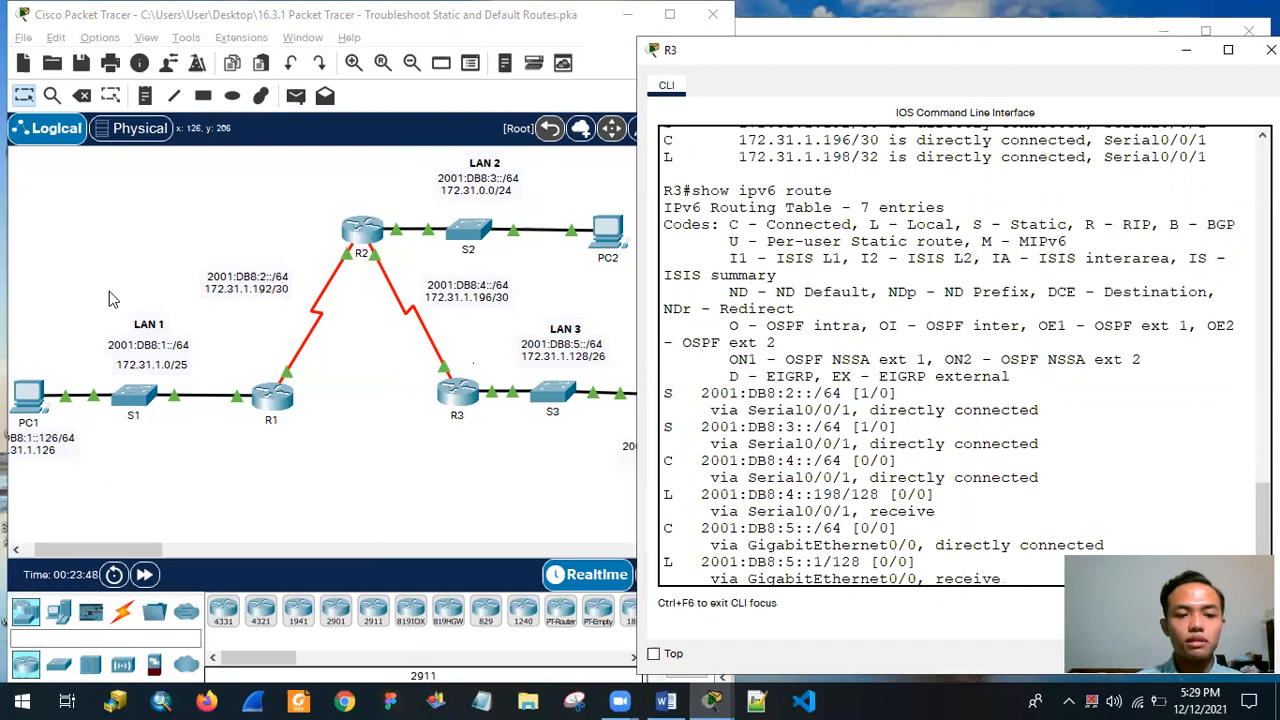
scroll(1018, 316, up, 3)
scroll(1018, 316, up, 1)
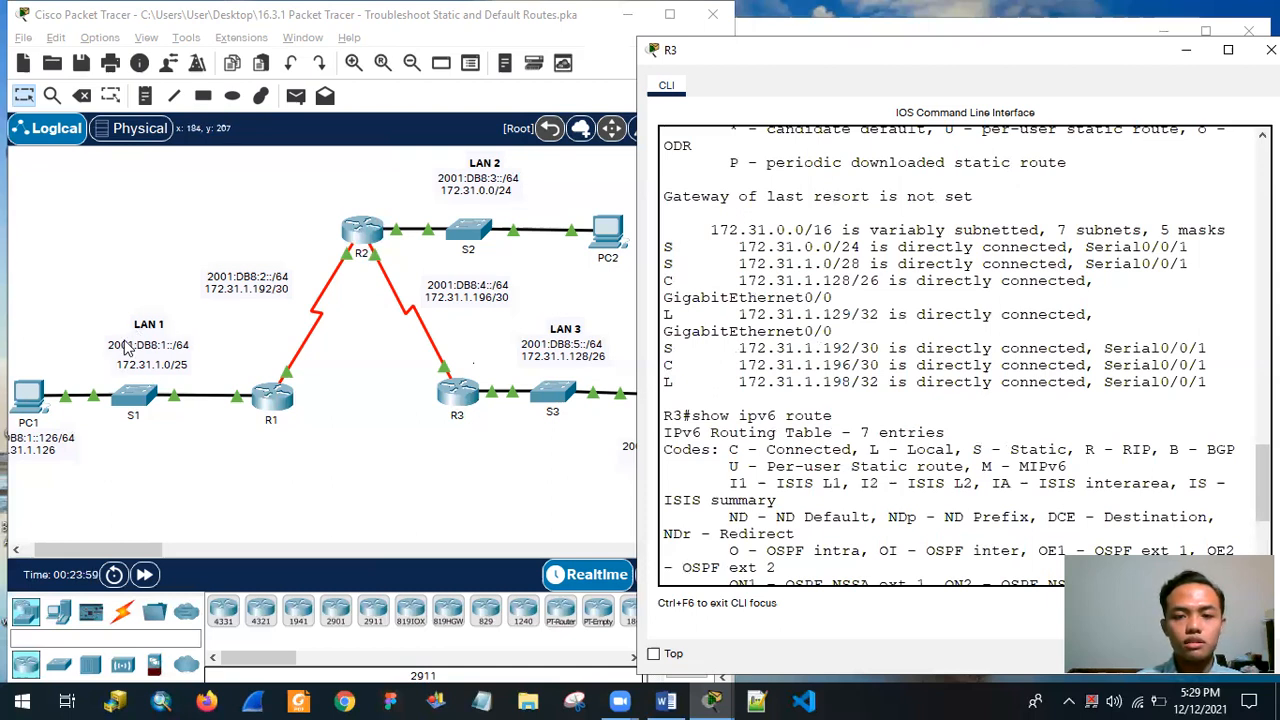
scroll(800, 440, down, 6)
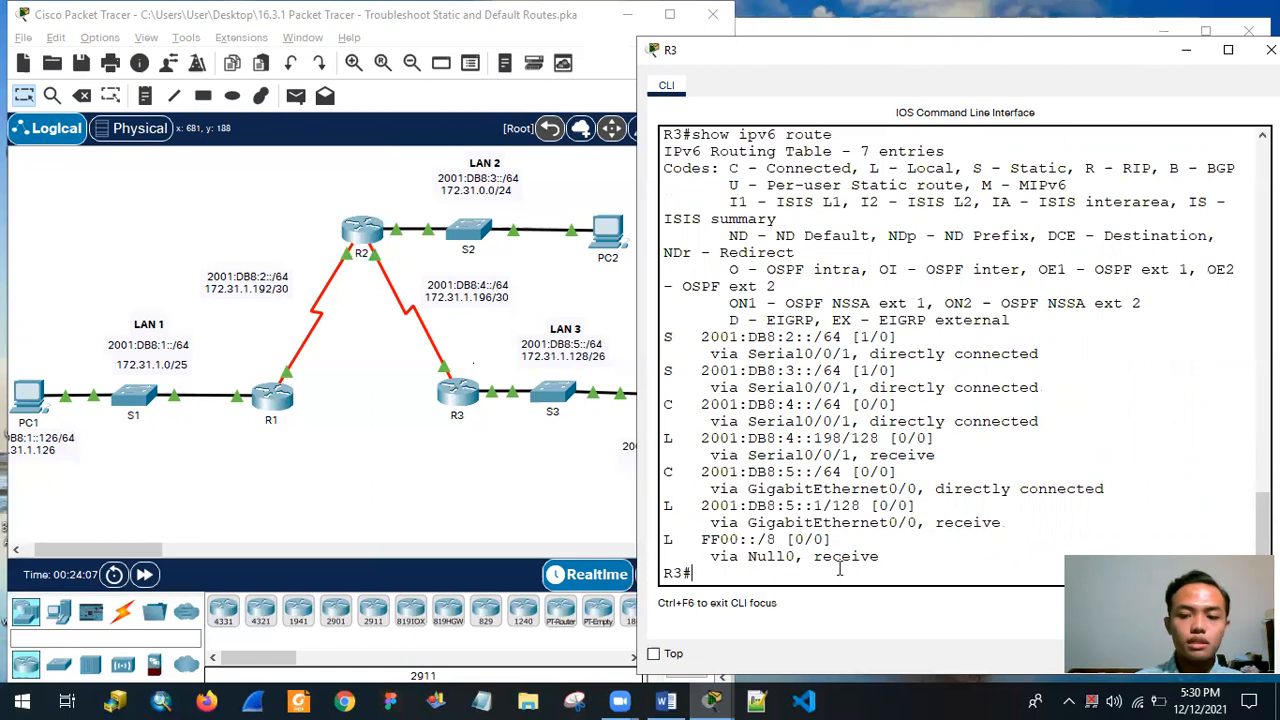
key(Return)
key(Return)
key(Return)
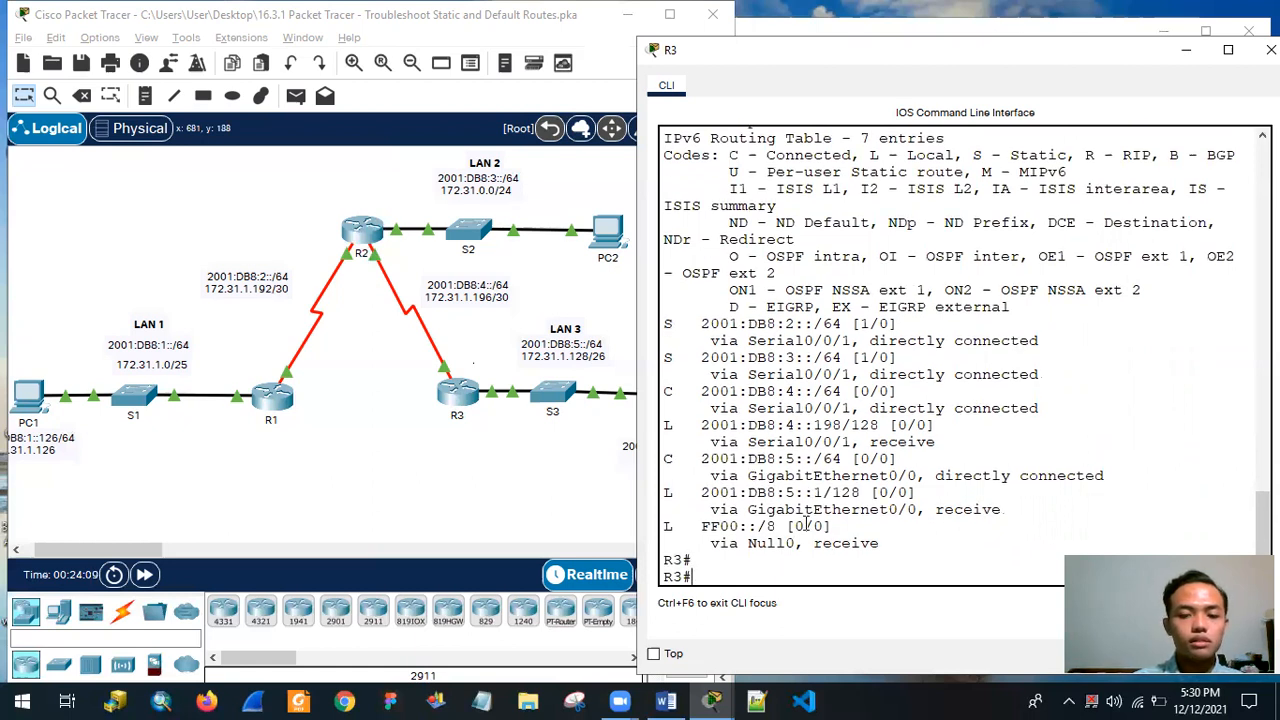
scroll(800, 500, up, 1)
scroll(797, 481, up, 7)
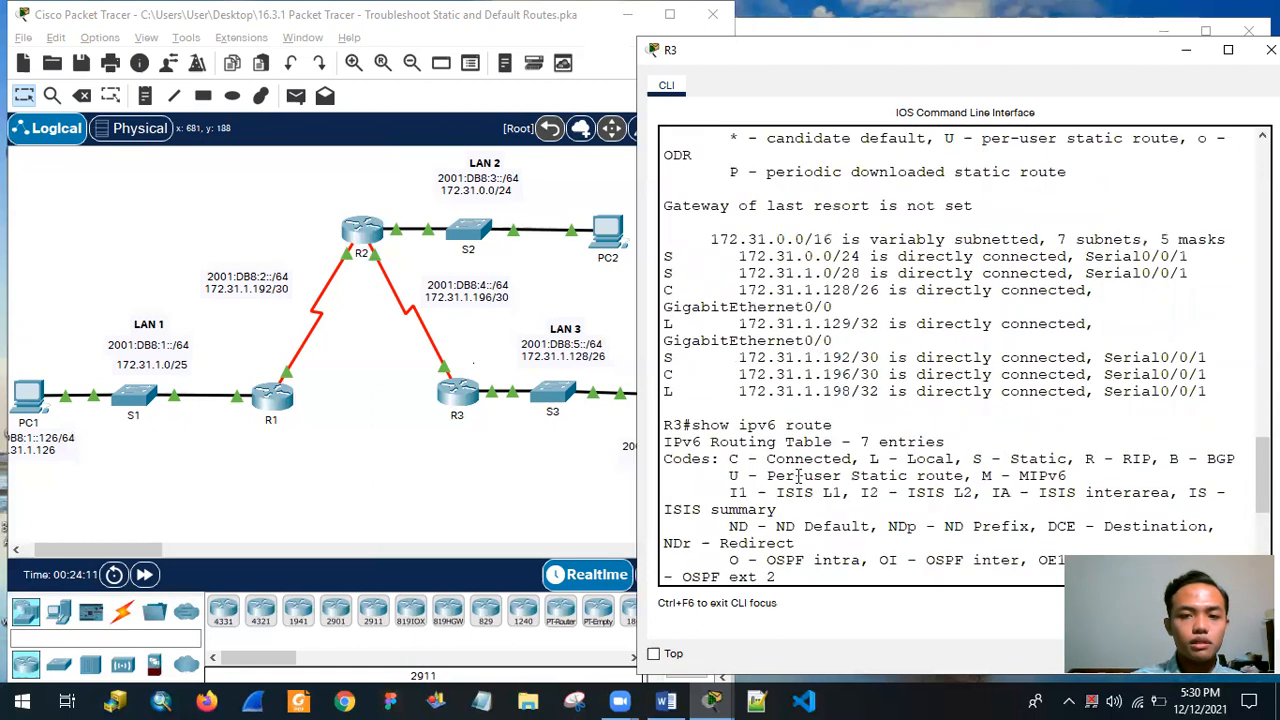
scroll(799, 470, down, 8)
scroll(800, 468, up, 6)
scroll(800, 468, down, 6)
Display R3's IPv4 routing table again with show ip route.
text(show)
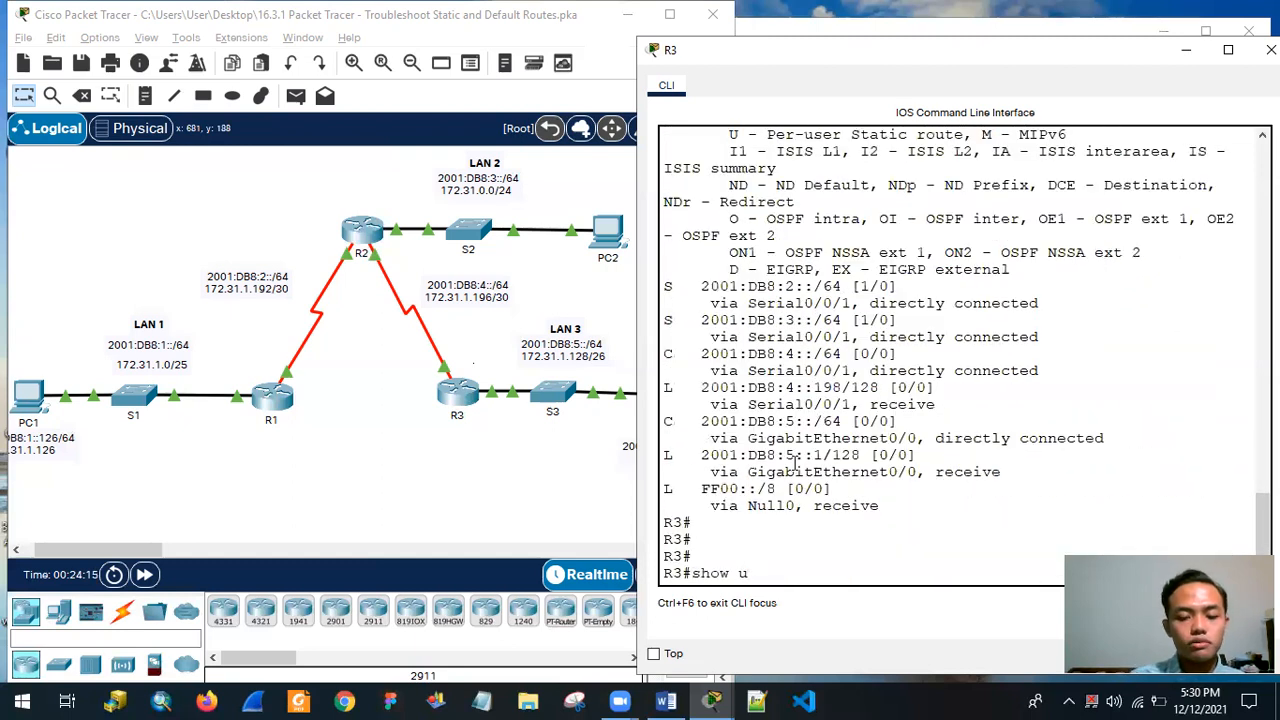
text( ip route)
key(Return)
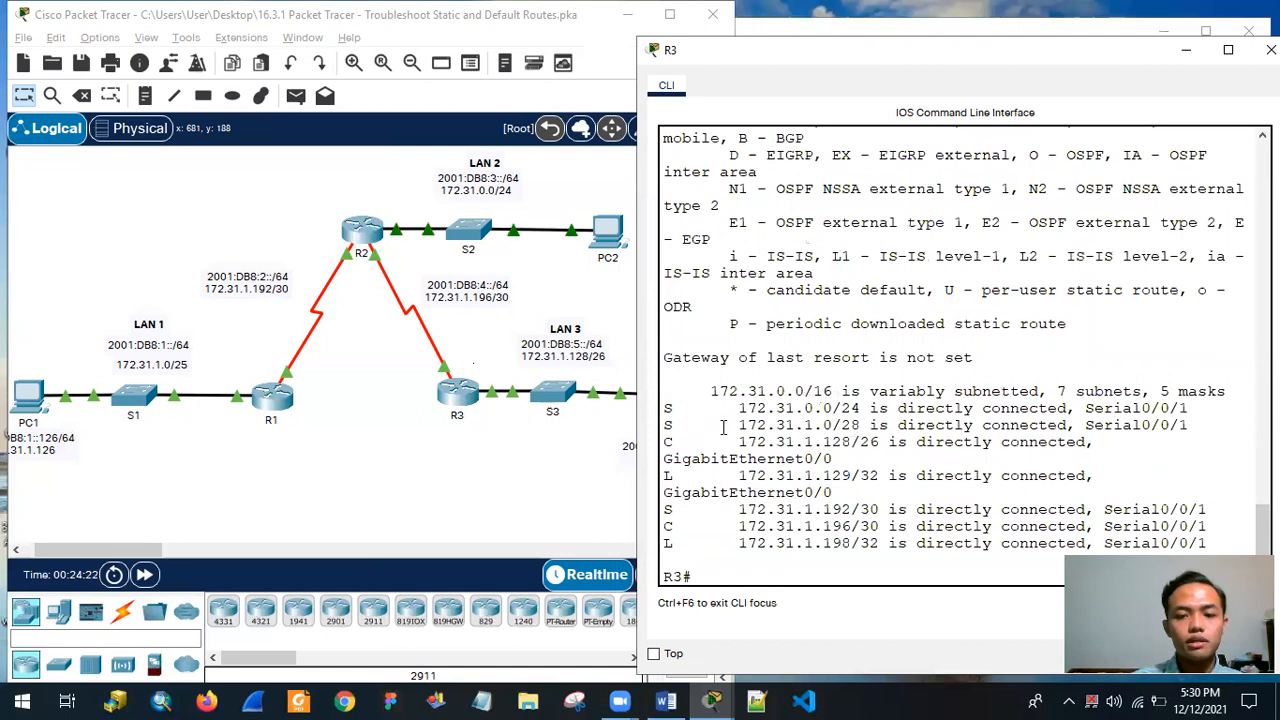
Compare R3's 172.31.1.0/28 static route with R1's G0/0 IPv4 address in the activity's addressing table.
drag(664, 424, 1140, 430)
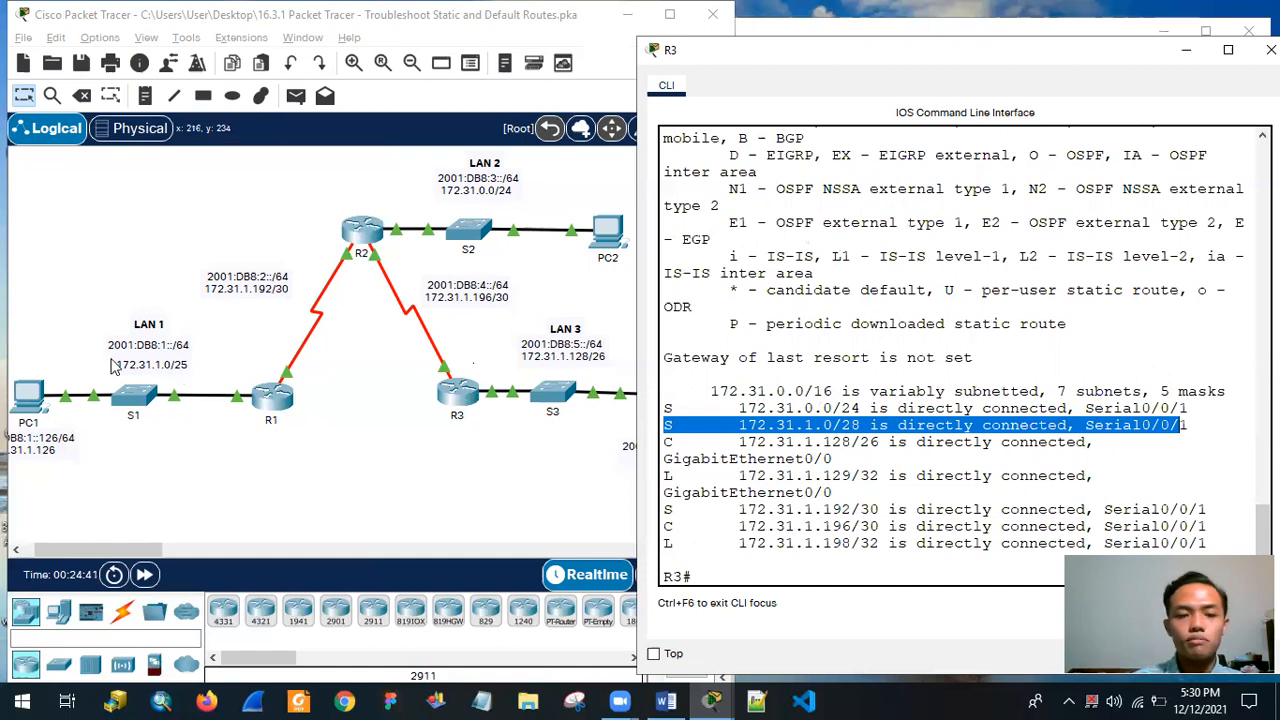
drag(842, 54, 265, 70)
click(1031, 203)
scroll(1020, 220, up, 2)
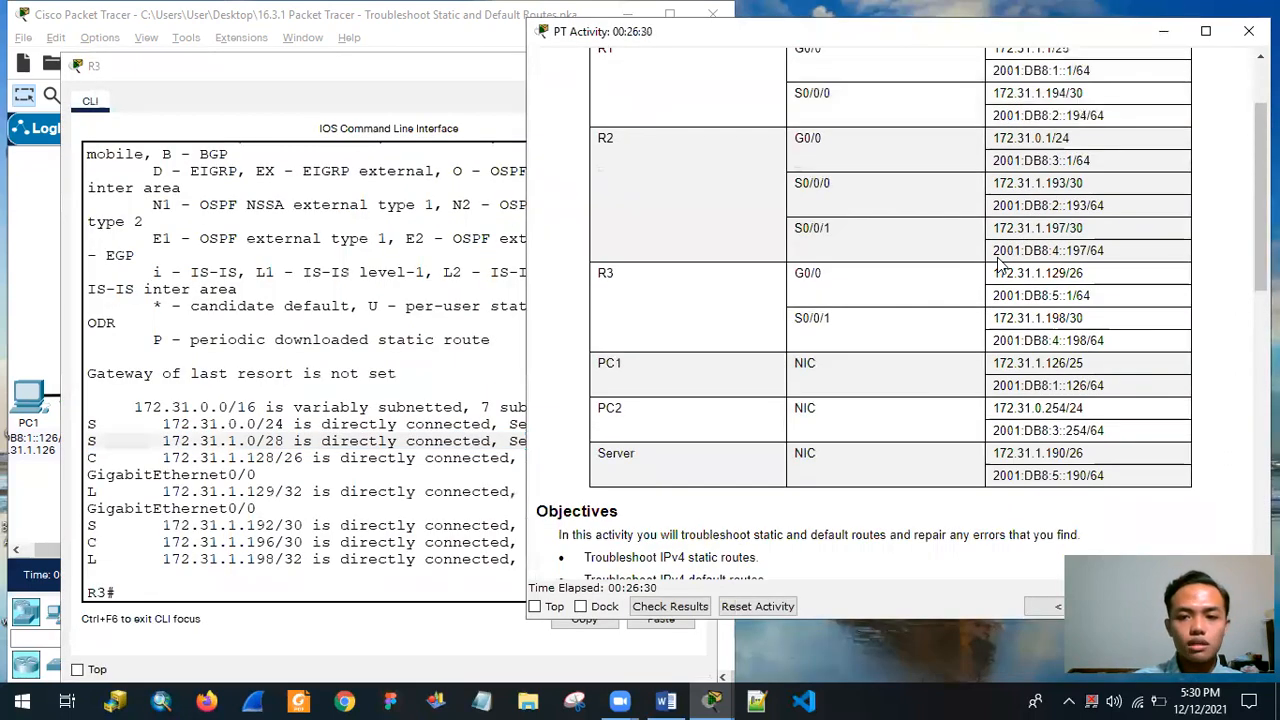
scroll(998, 262, up, 3)
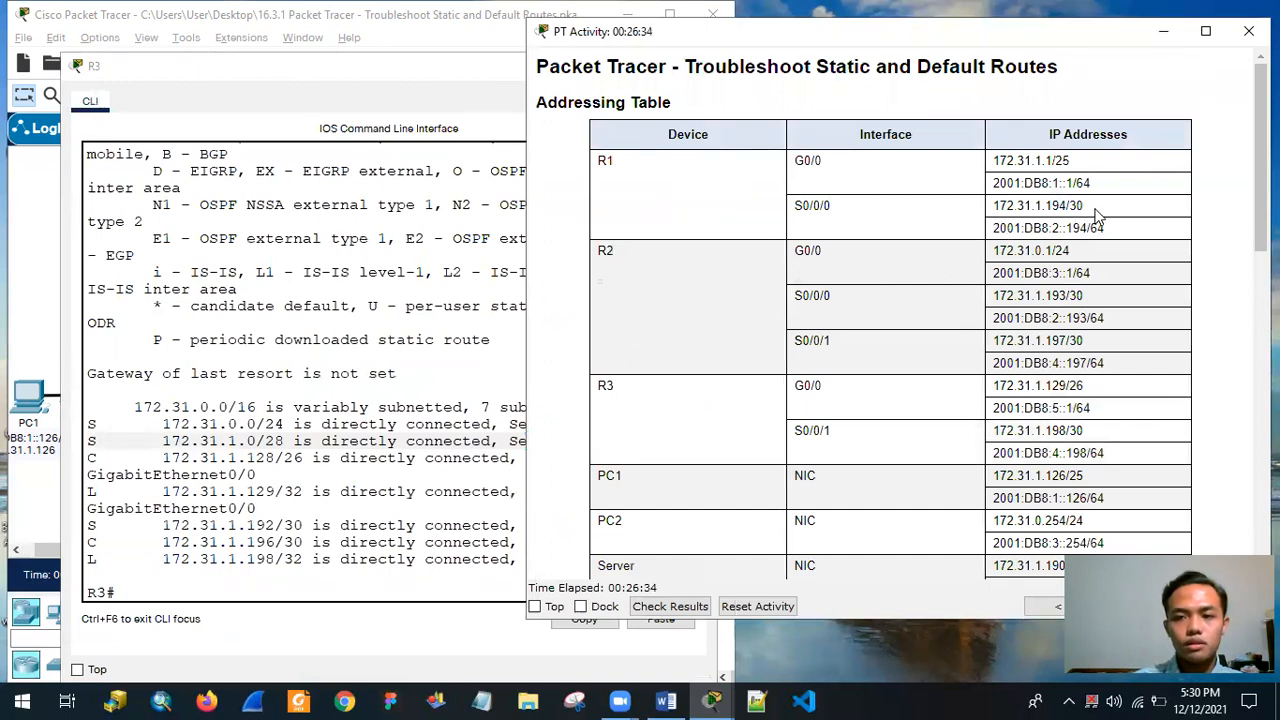
drag(1060, 163, 978, 170)
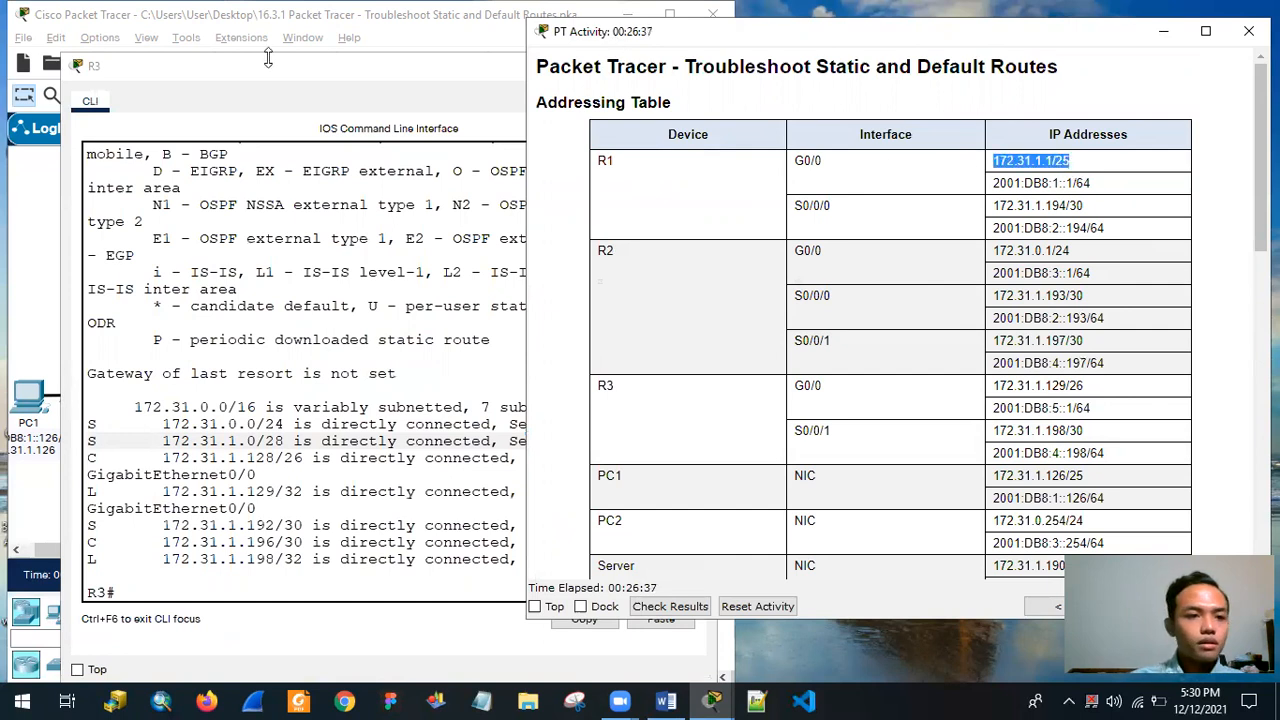
Display R3's running configuration with show running and page through it to the end.
drag(268, 64, 837, 22)
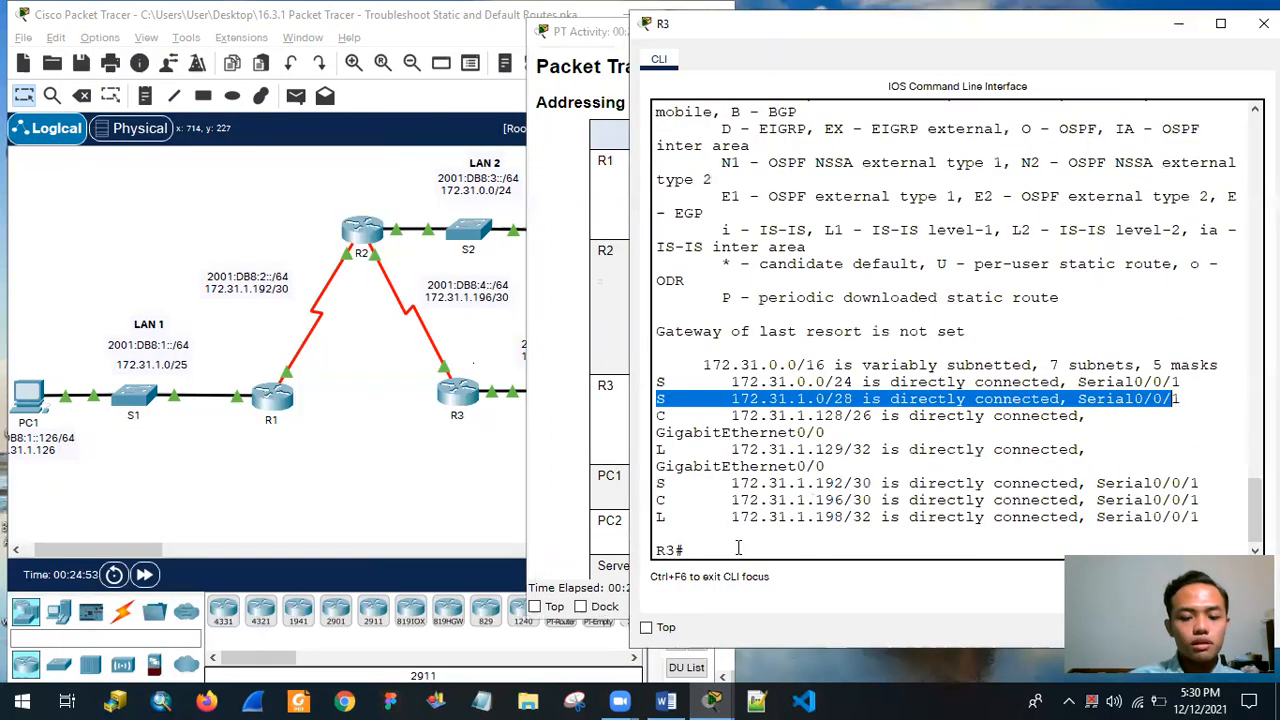
text(show running)
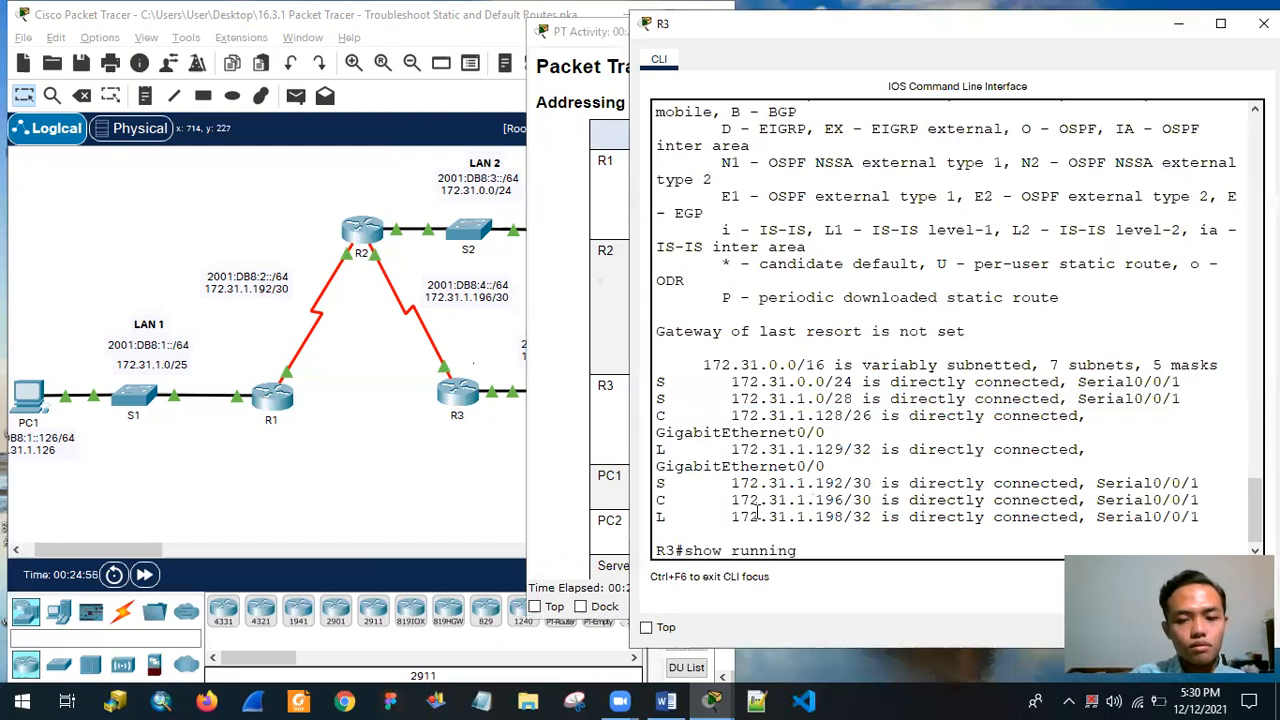
key(Return)
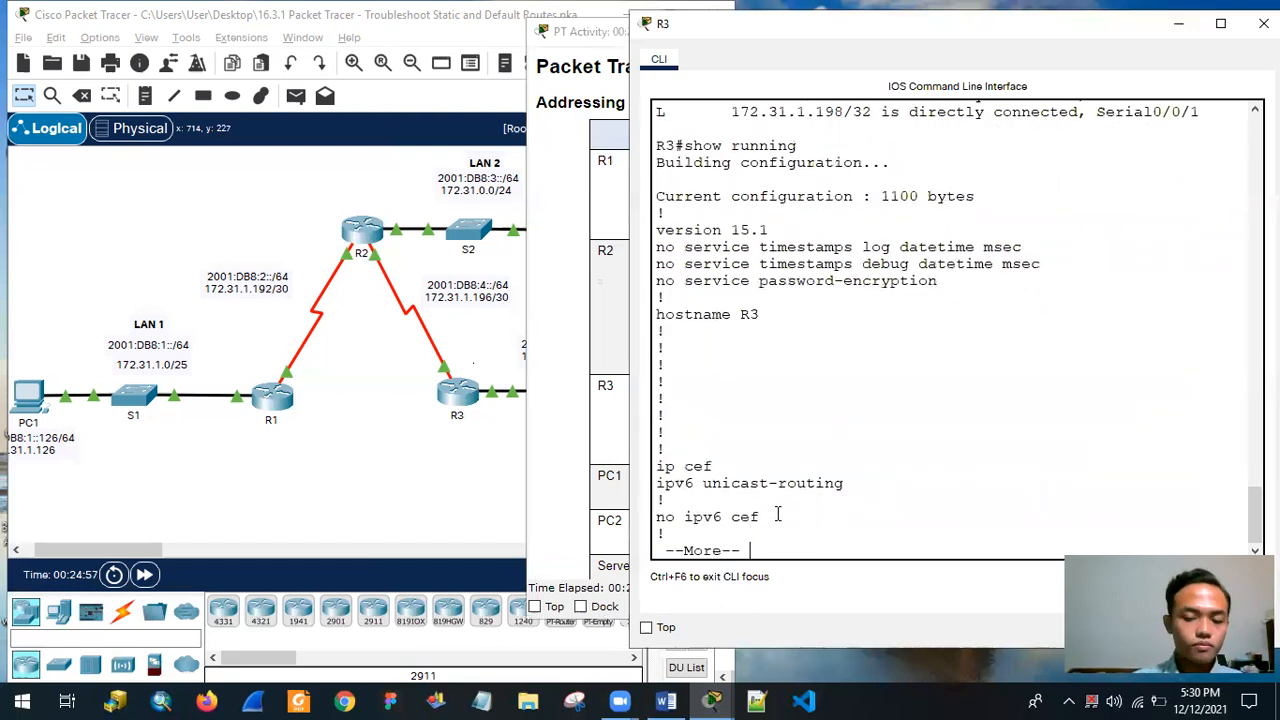
key(Return)
key(Return)
key(Return)
key(Return)
key(Return)
key(Return)
key(Return)
key(Return)
key(Return)
key(Return)
key(Return)
key(Return)
key(Return)
key(Return)
key(Return)
key(Return)
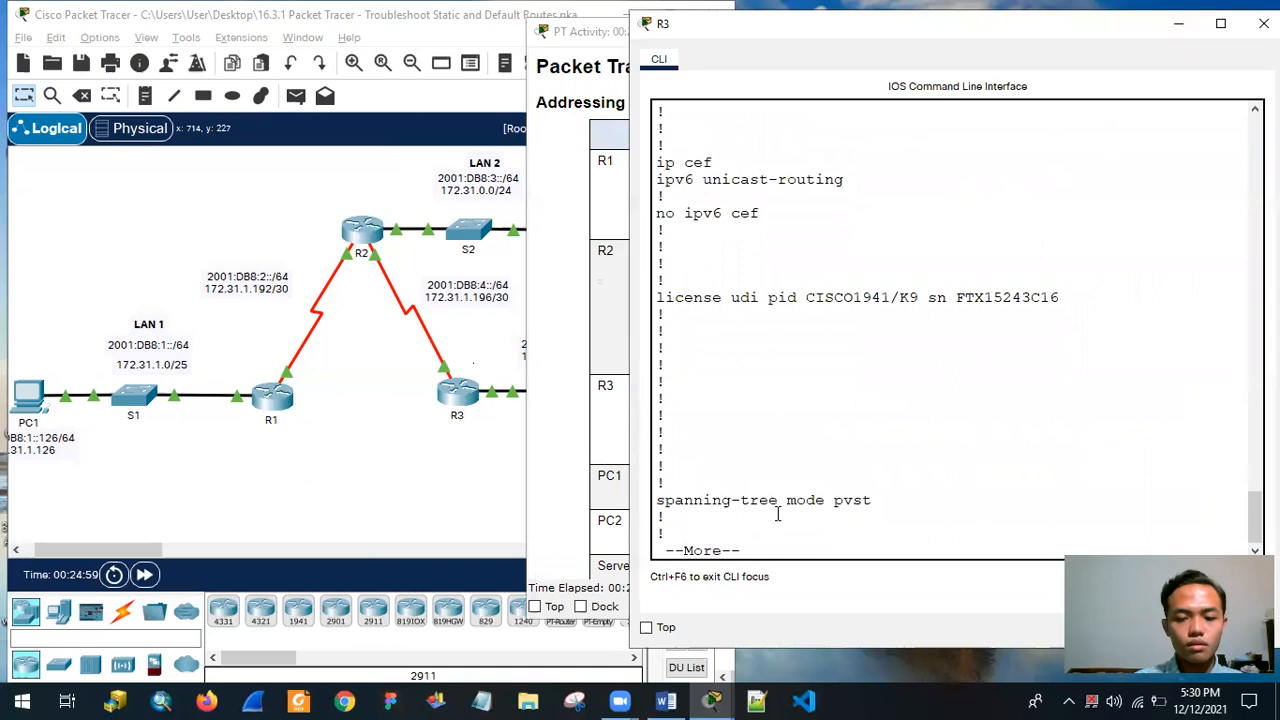
key(Return)
key(Return)
key(Return)
key(Return)
key(Return)
key(Return)
key(Return)
key(Return)
key(Return)
key(Return)
key(Return)
key(Return)
key(Return)
key(Return)
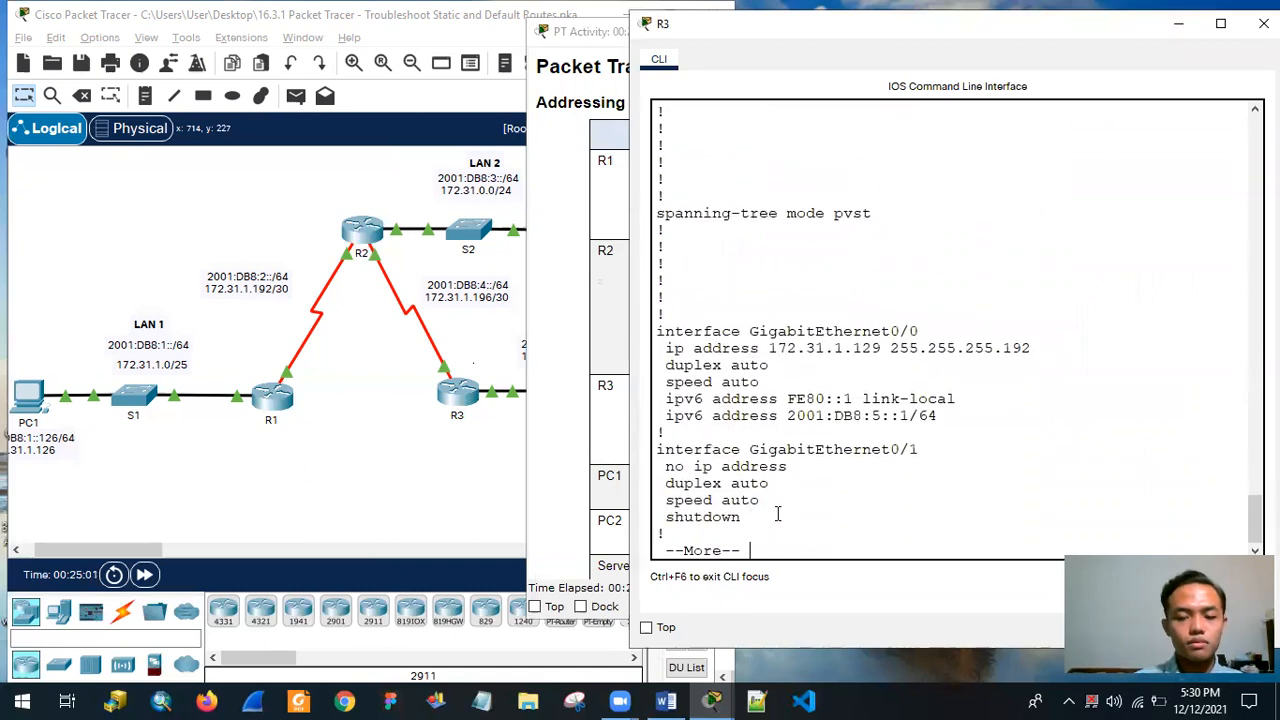
key(Return)
key(Return)
key(Return)
key(Return)
key(Return)
key(Return)
key(Return)
key(Return)
key(Return)
key(Return)
key(Return)
key(Return)
key(Return)
key(Return)
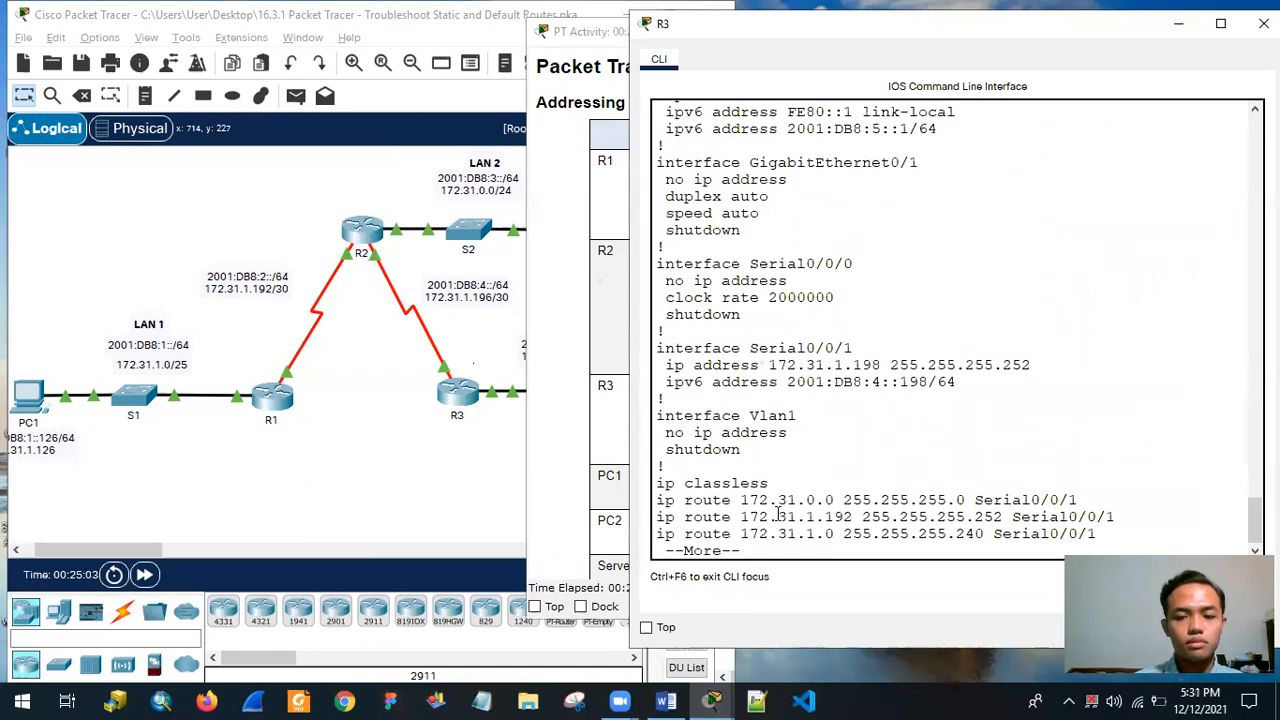
key(Return)
key(Return)
key(Return)
key(Return)
key(Return)
key(Return)
key(Return)
key(Return)
key(Return)
key(Return)
key(Return)
key(Return)
key(Return)
key(Return)
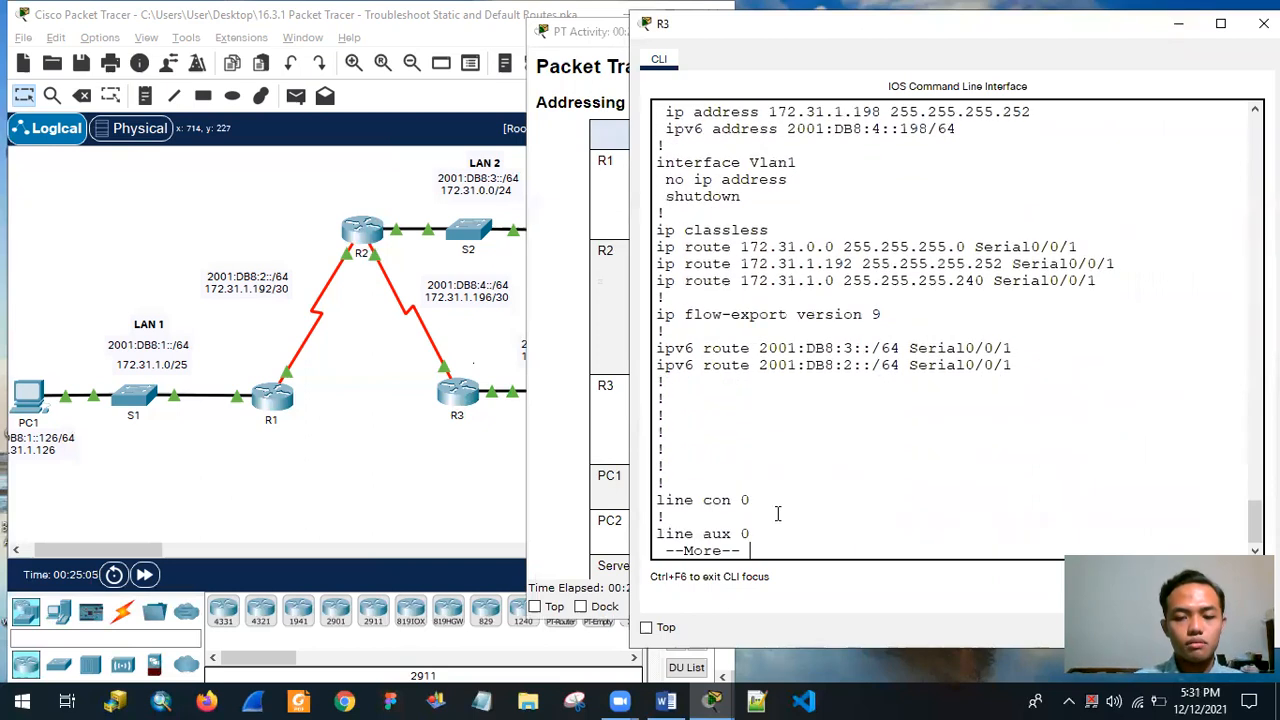
key(Return)
key(Return)
key(Return)
key(Return)
key(Return)
key(Return)
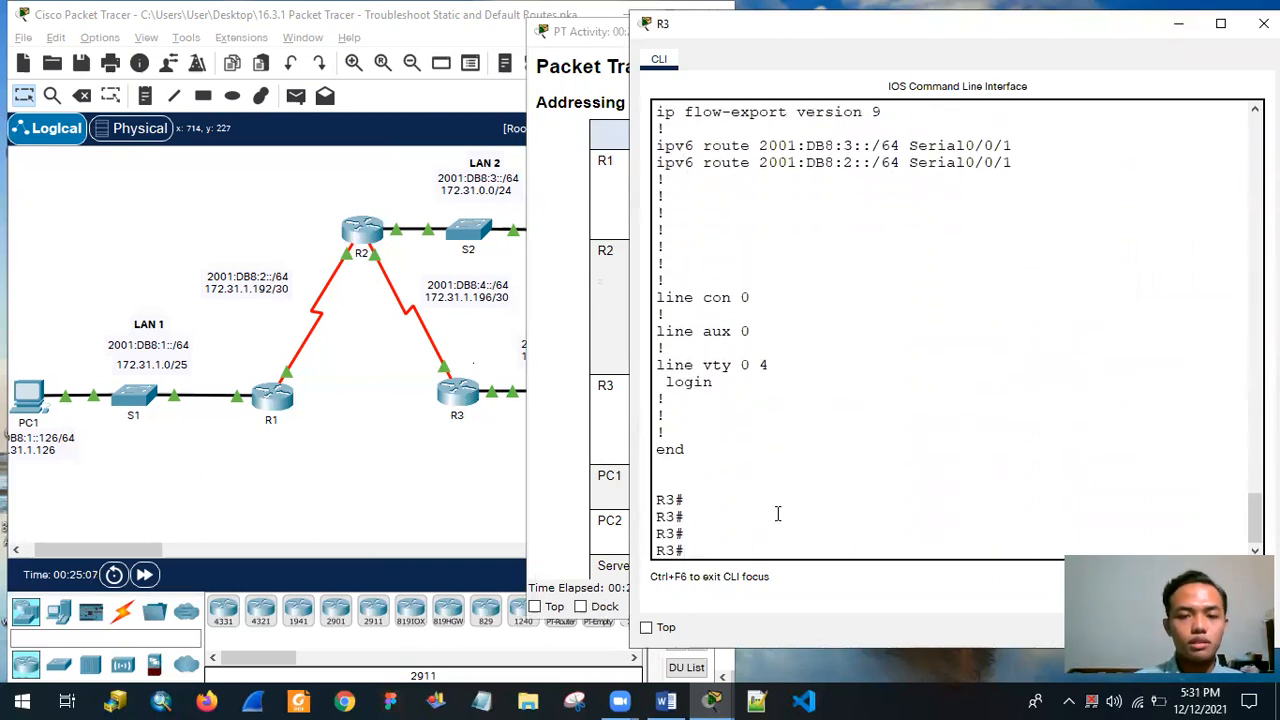
Examine the static route lines in R3's running configuration, comparing the 172.31.1.0 route's mask with LAN 1's prefix in the topology.
scroll(822, 469, up, 3)
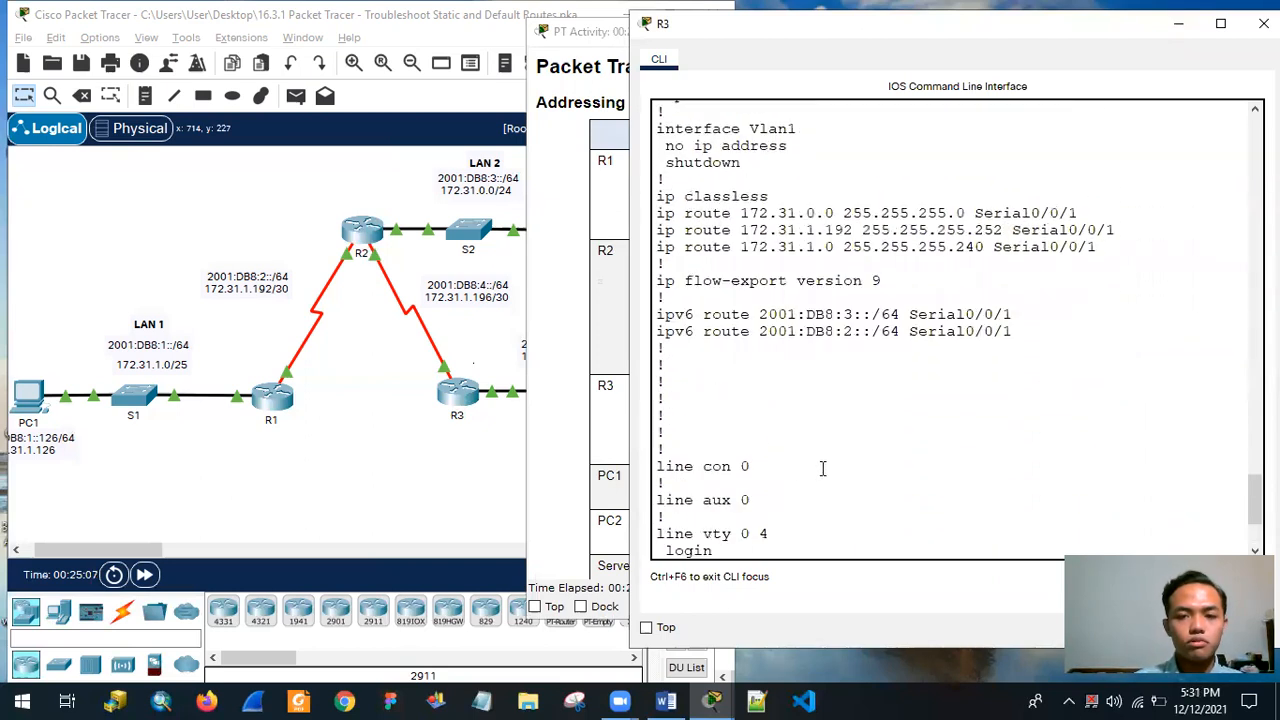
drag(660, 200, 794, 197)
click(655, 218)
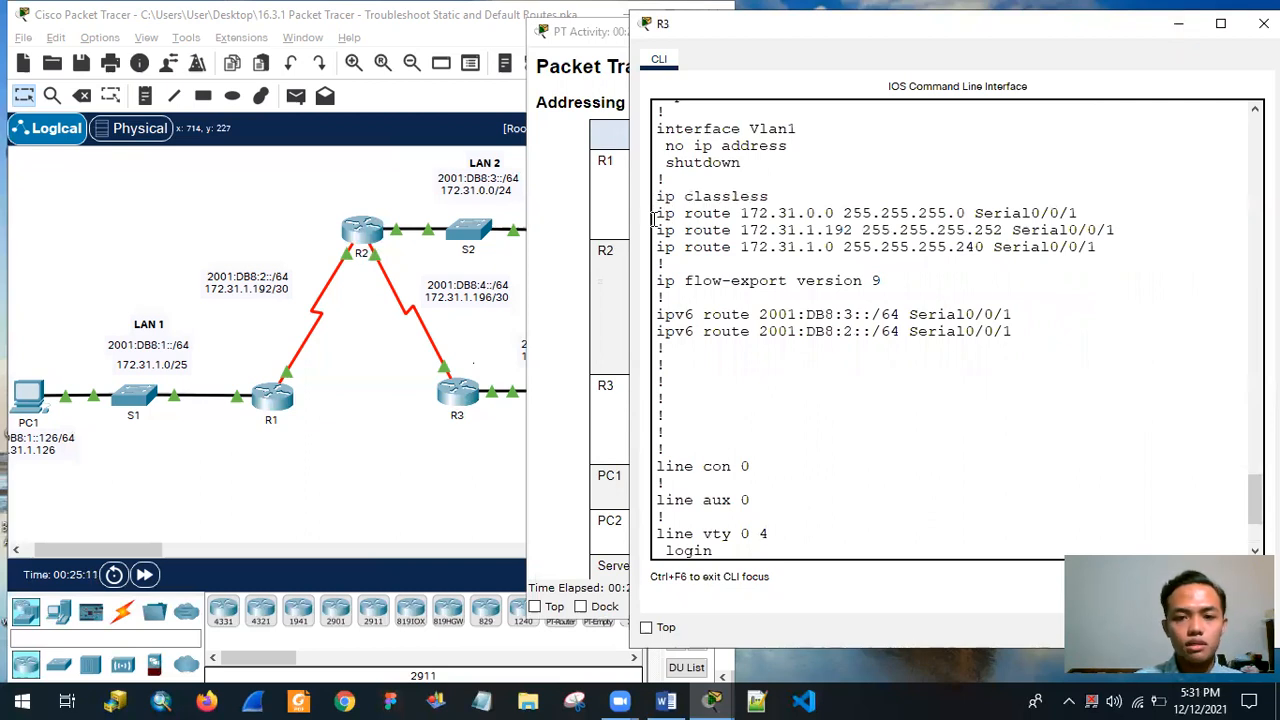
drag(659, 213, 692, 214)
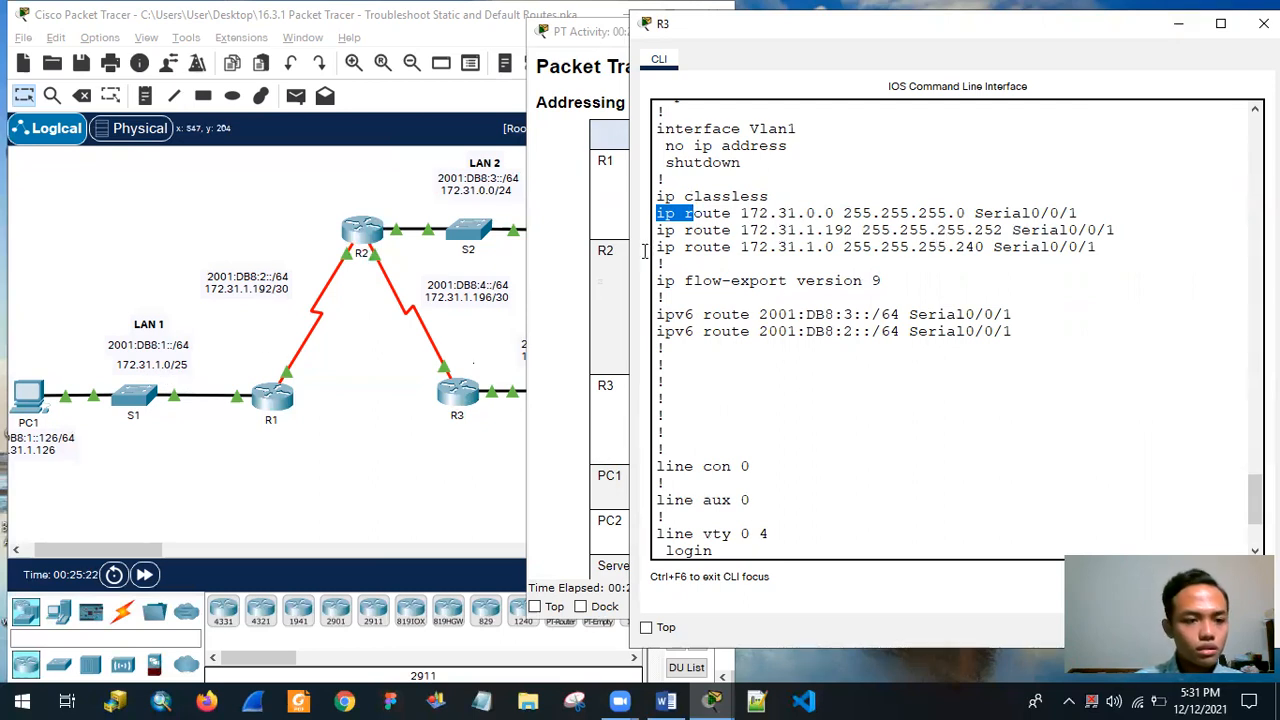
click(742, 242)
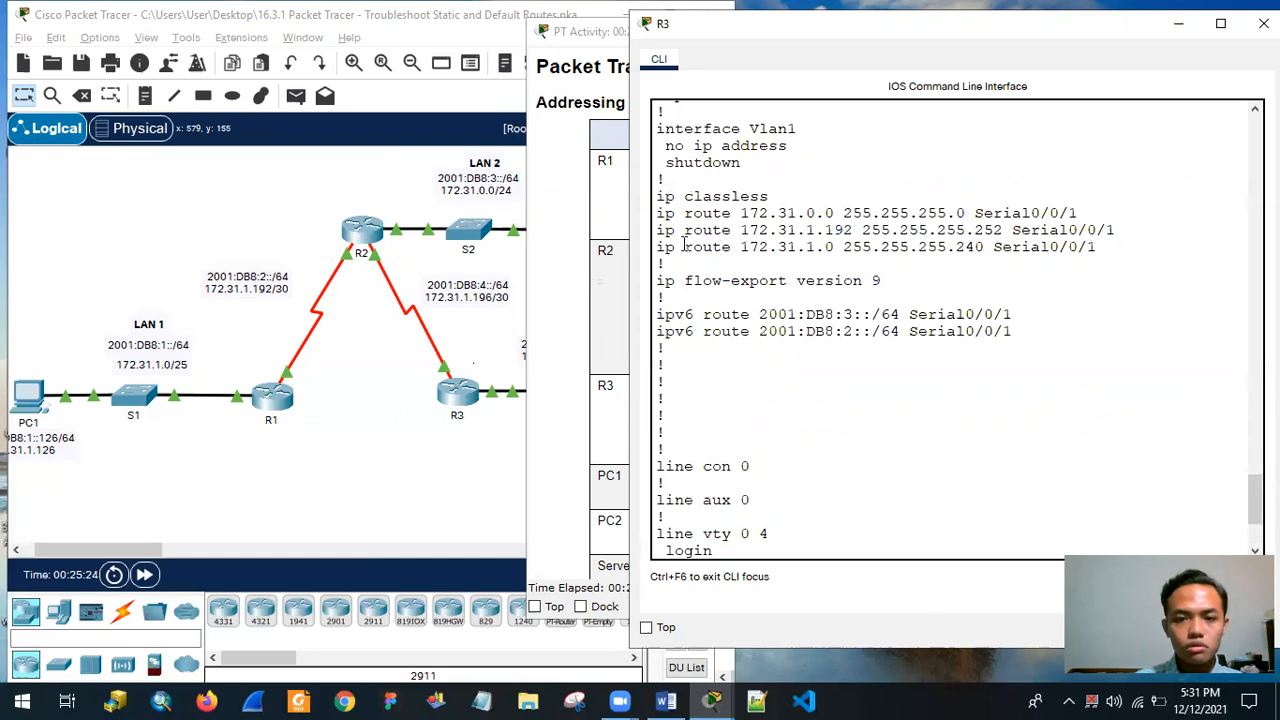
drag(662, 249, 1102, 260)
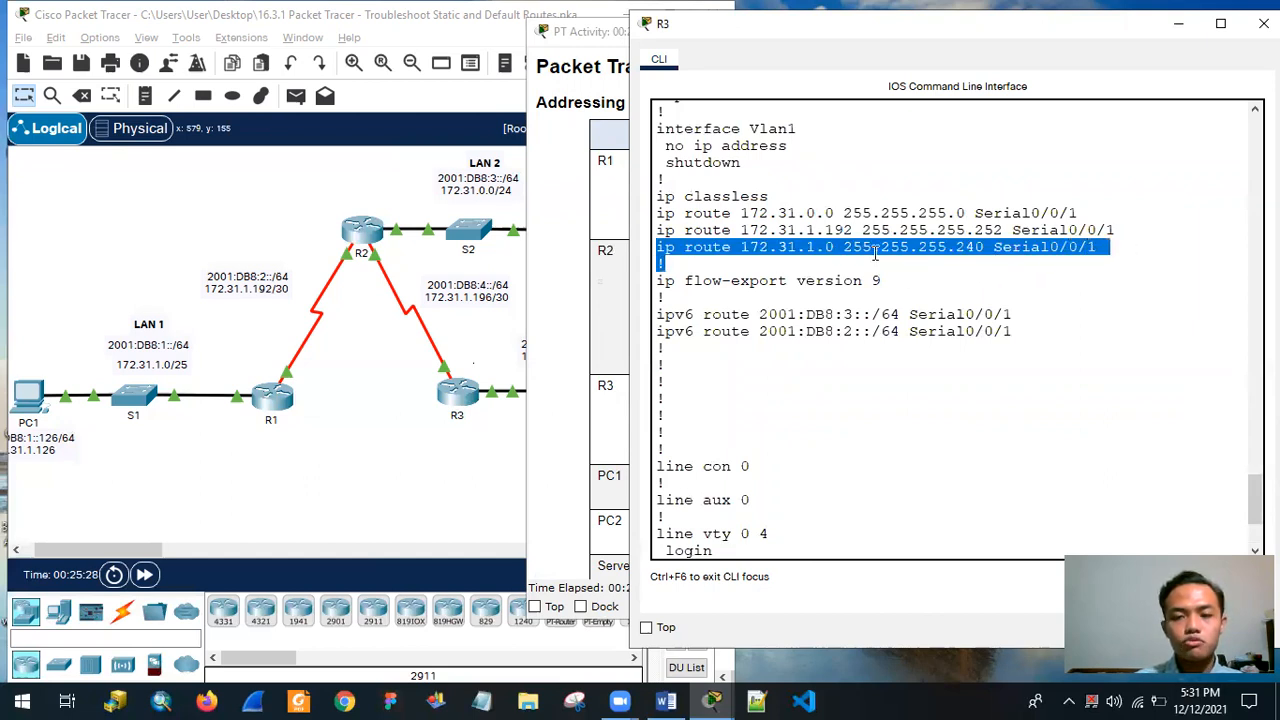
click(965, 247)
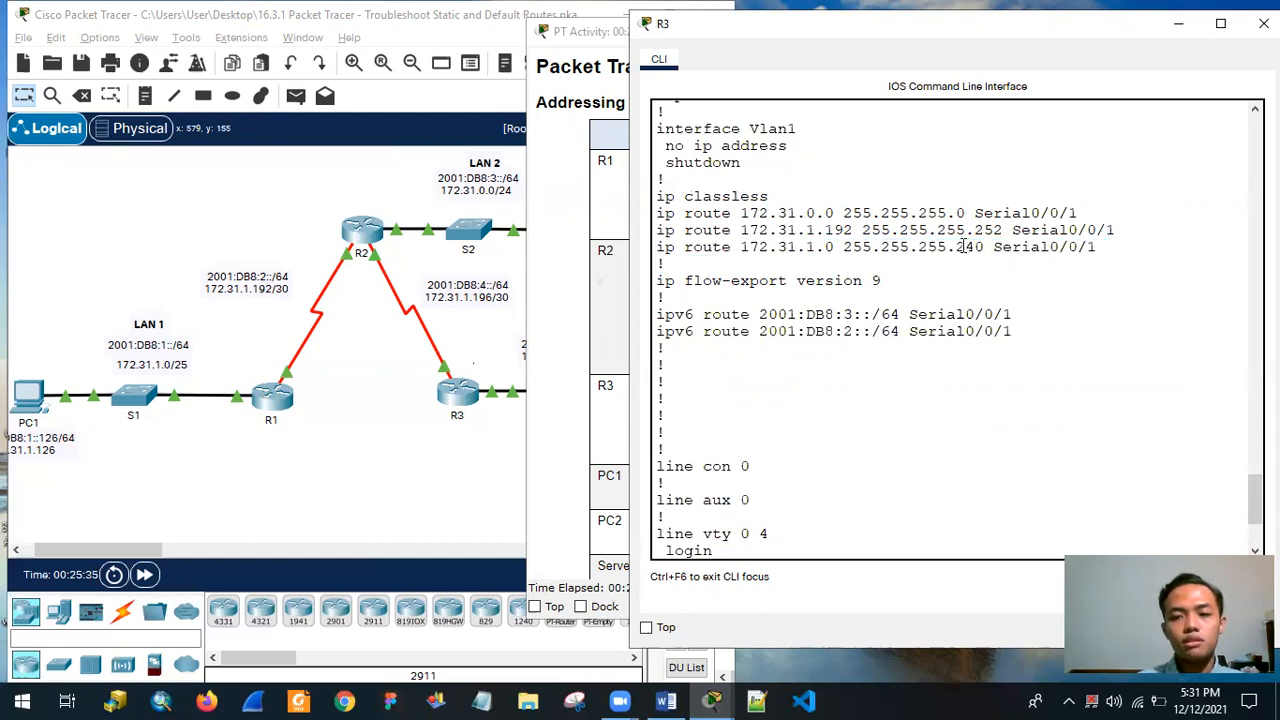
drag(957, 248, 962, 250)
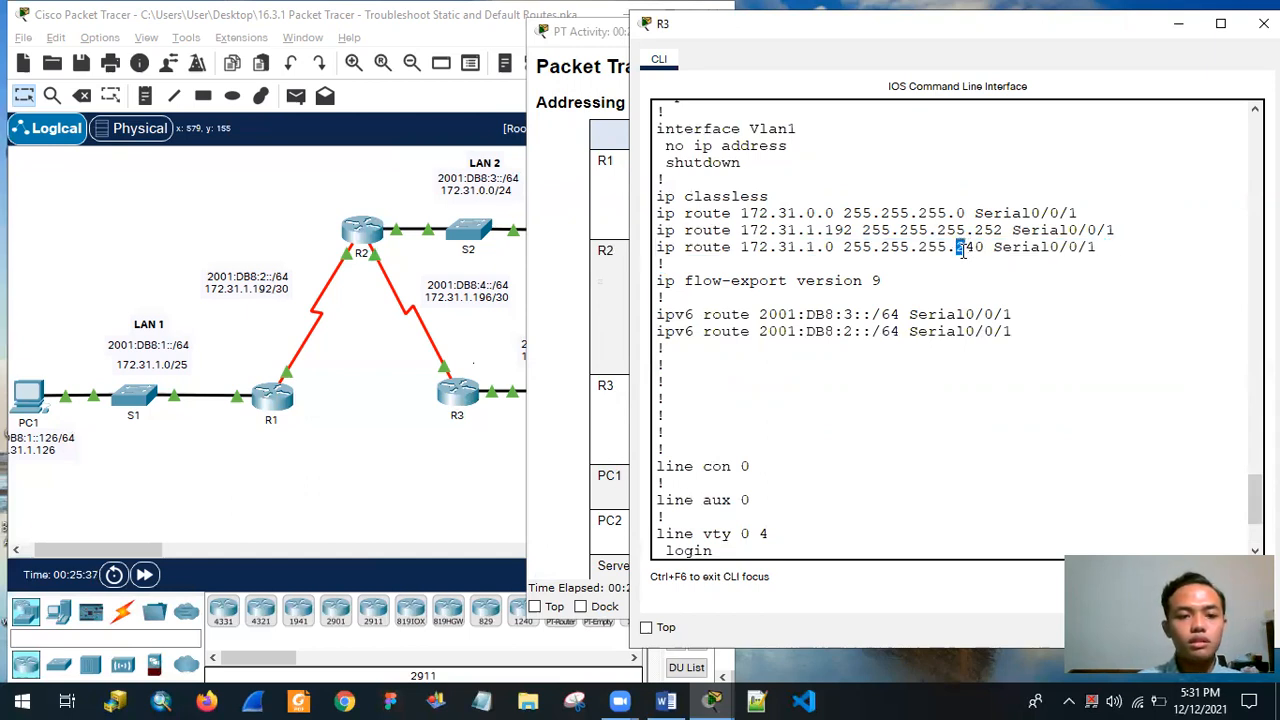
scroll(964, 257, up, 8)
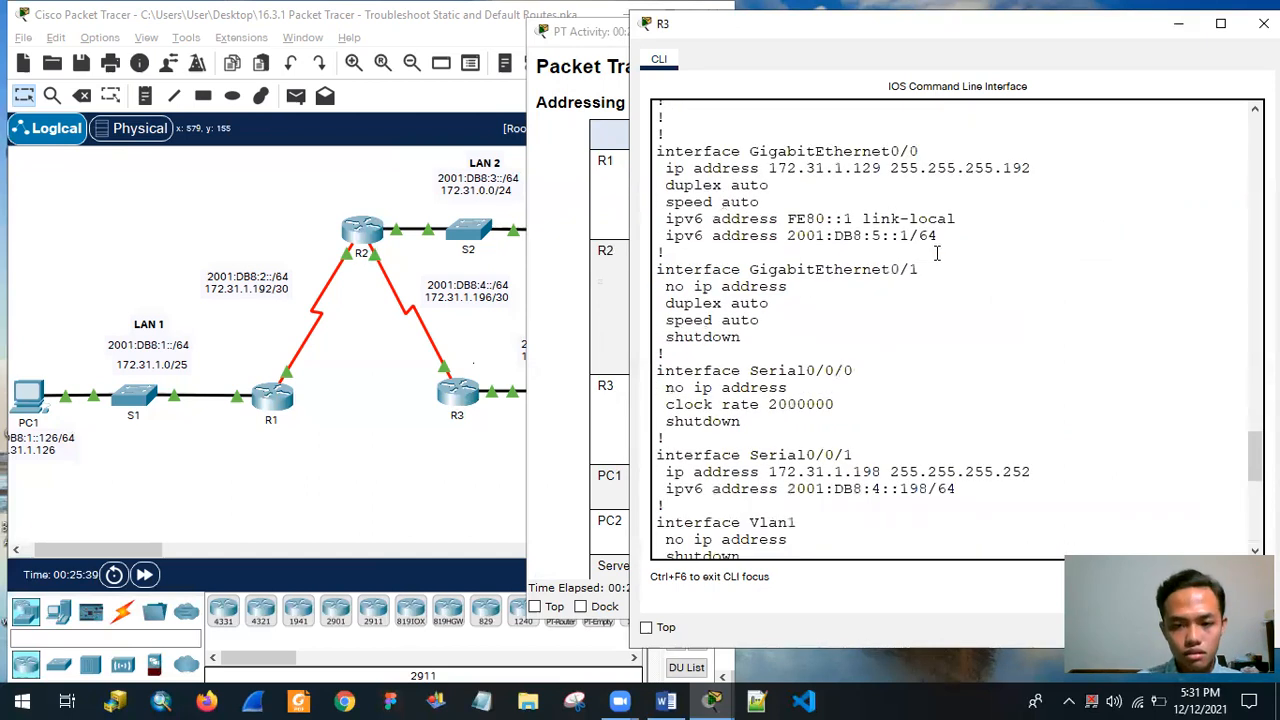
scroll(954, 494, up, 3)
scroll(970, 450, down, 6)
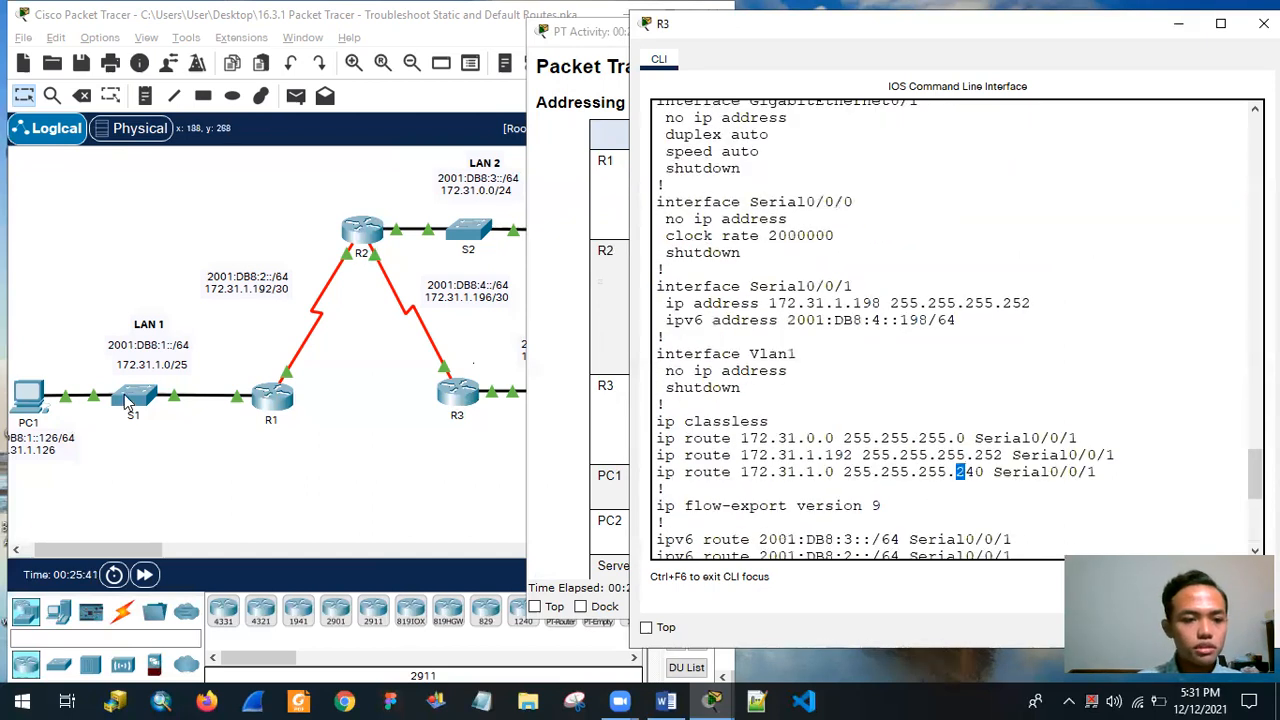
scroll(995, 388, down, 3)
drag(957, 310, 987, 310)
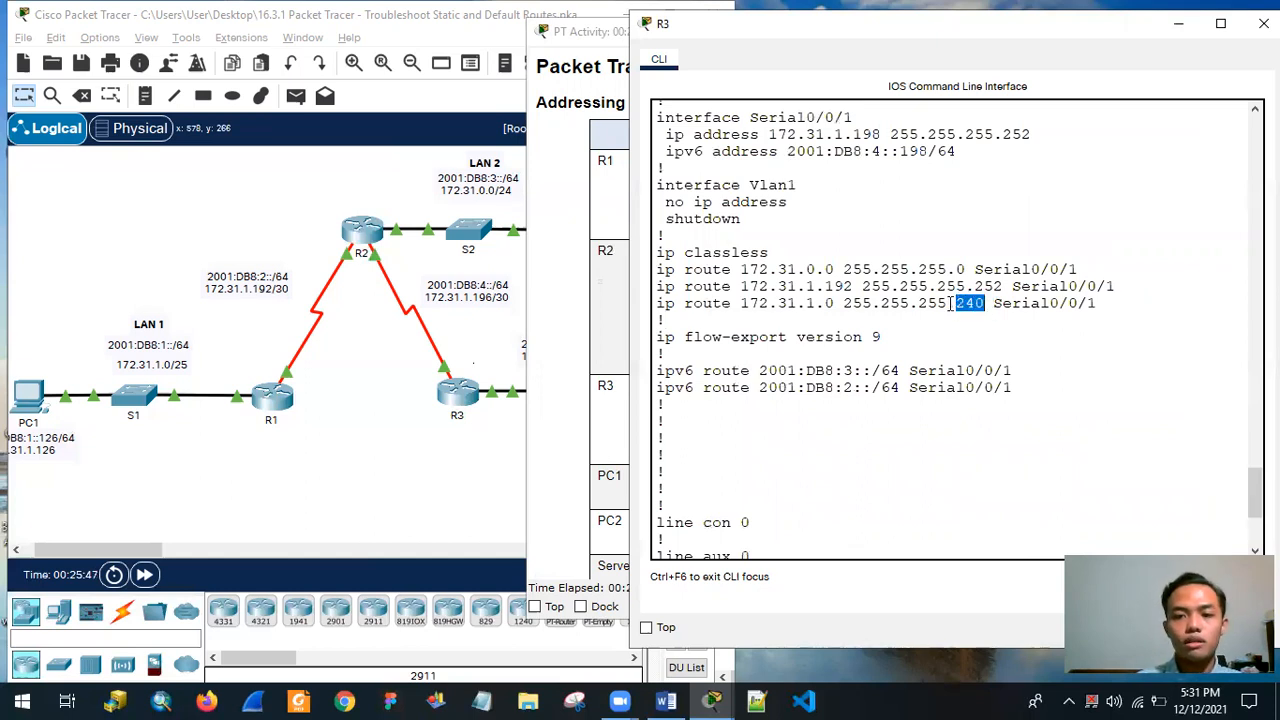
Copy the line ip route 172.31.1.0 255.255.255.240 Serial0/0/1 from R3's running configuration.
drag(658, 302, 1122, 306)
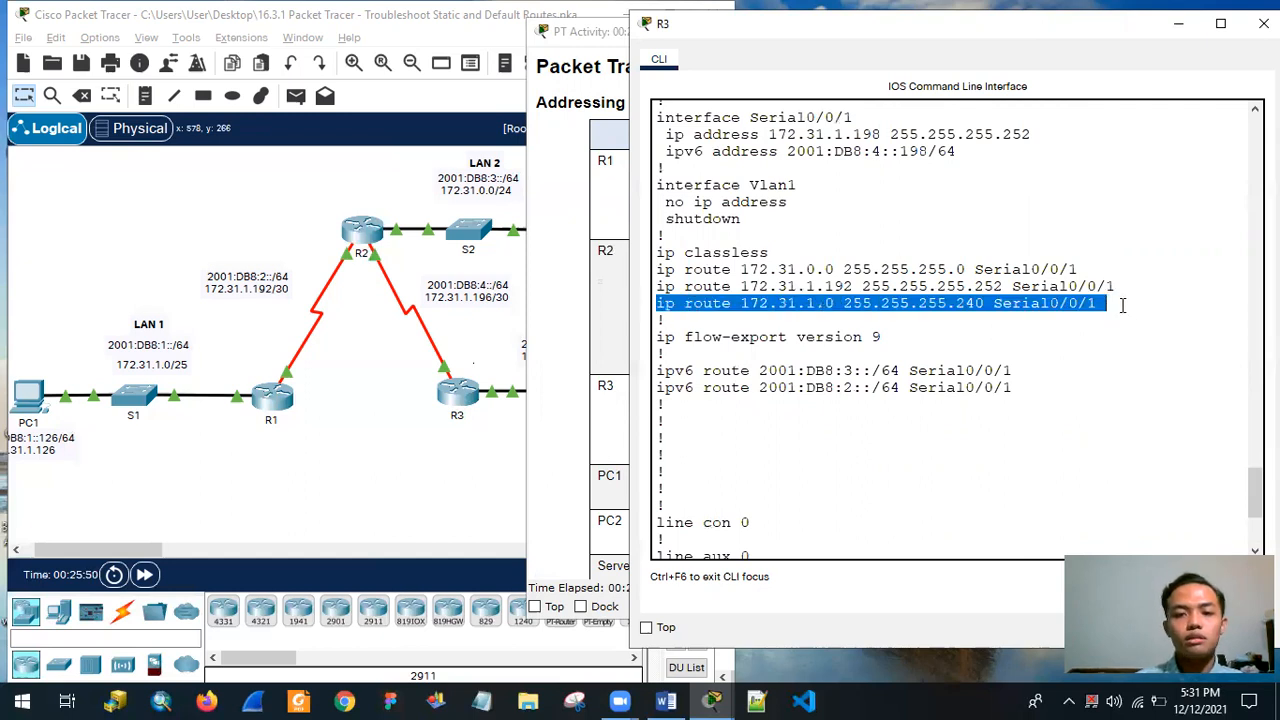
right_click(764, 316)
click(808, 328)
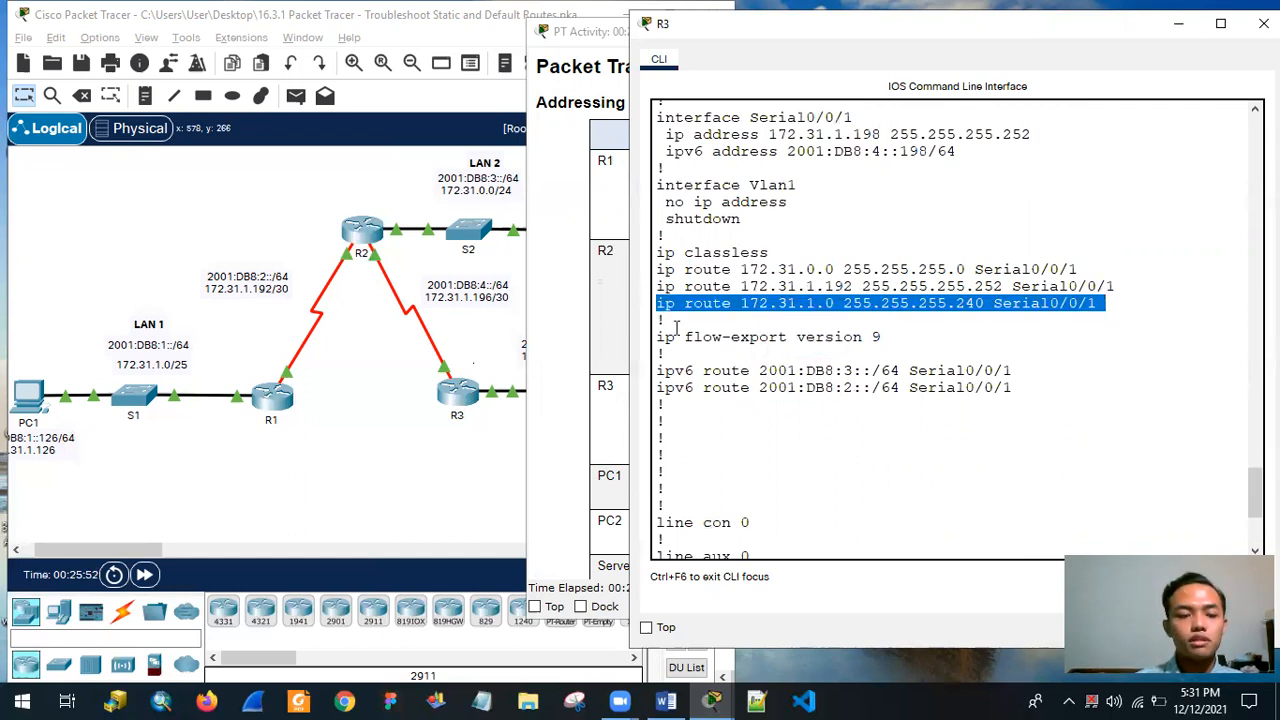
Try to remove the copied 172.31.1.0 255.255.255.240 static route with a no command at R3's privileged EXEC prompt.
scroll(900, 392, down, 5)
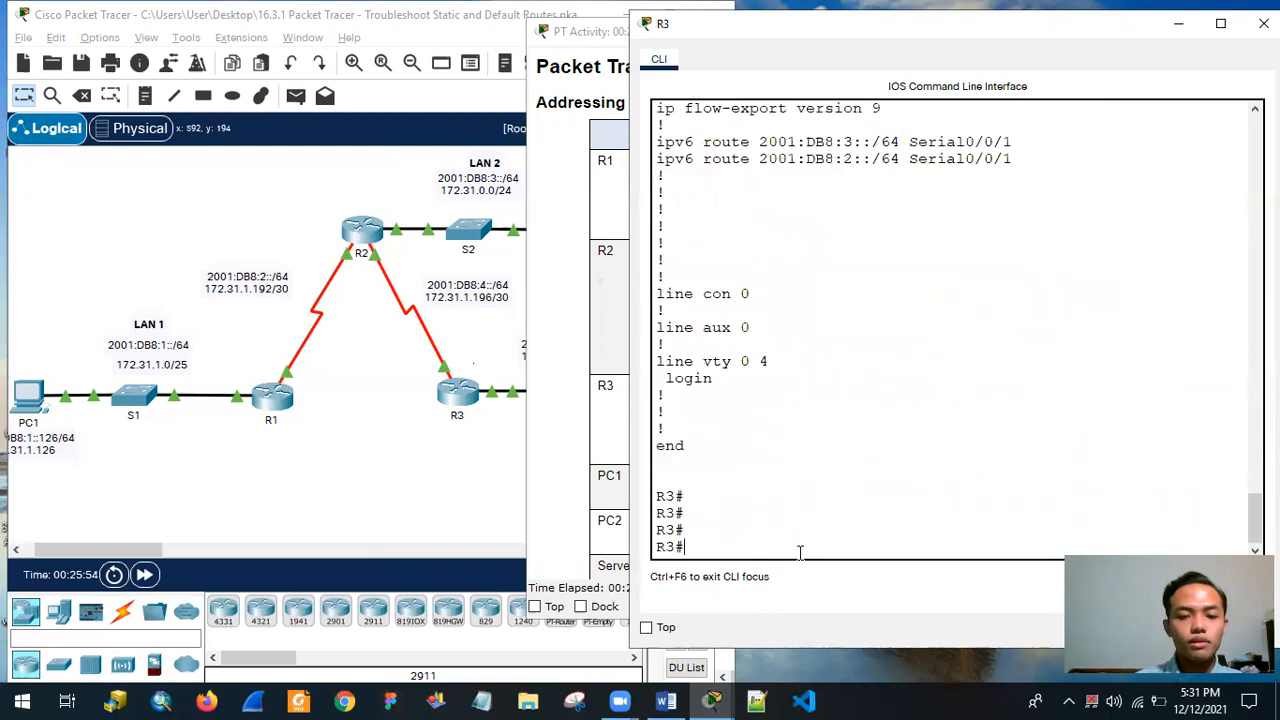
right_click(897, 538)
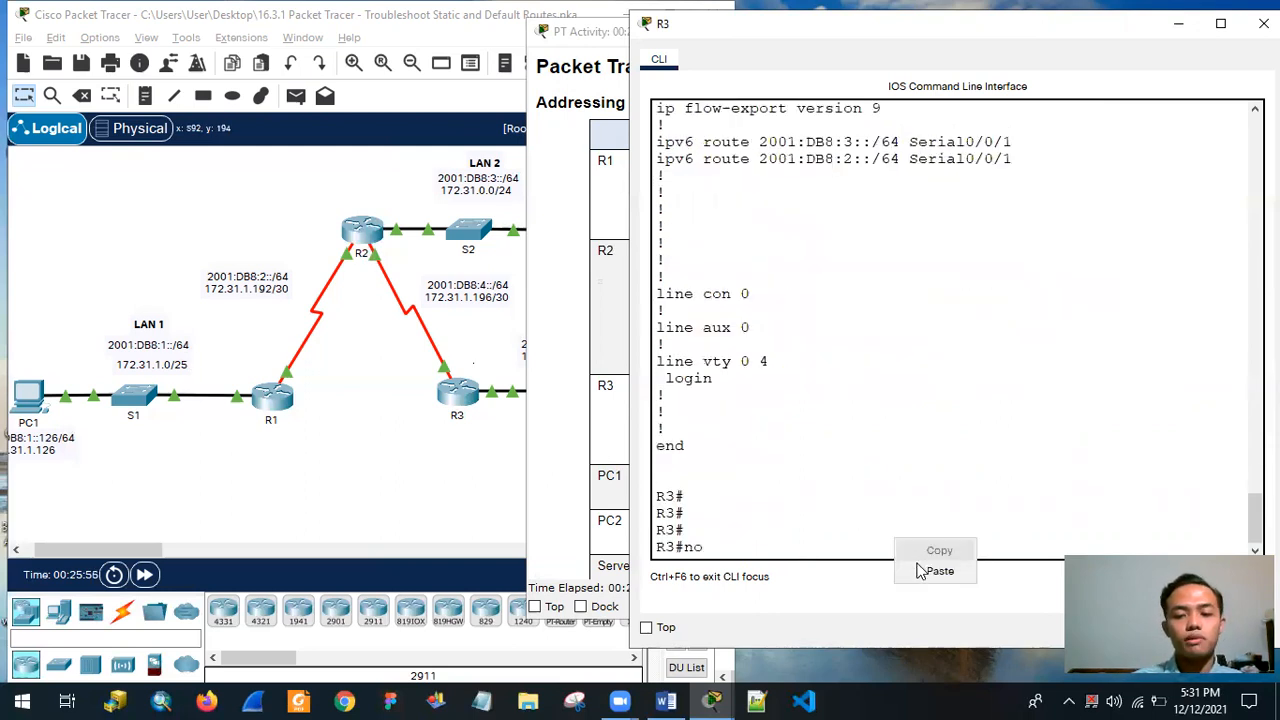
click(910, 571)
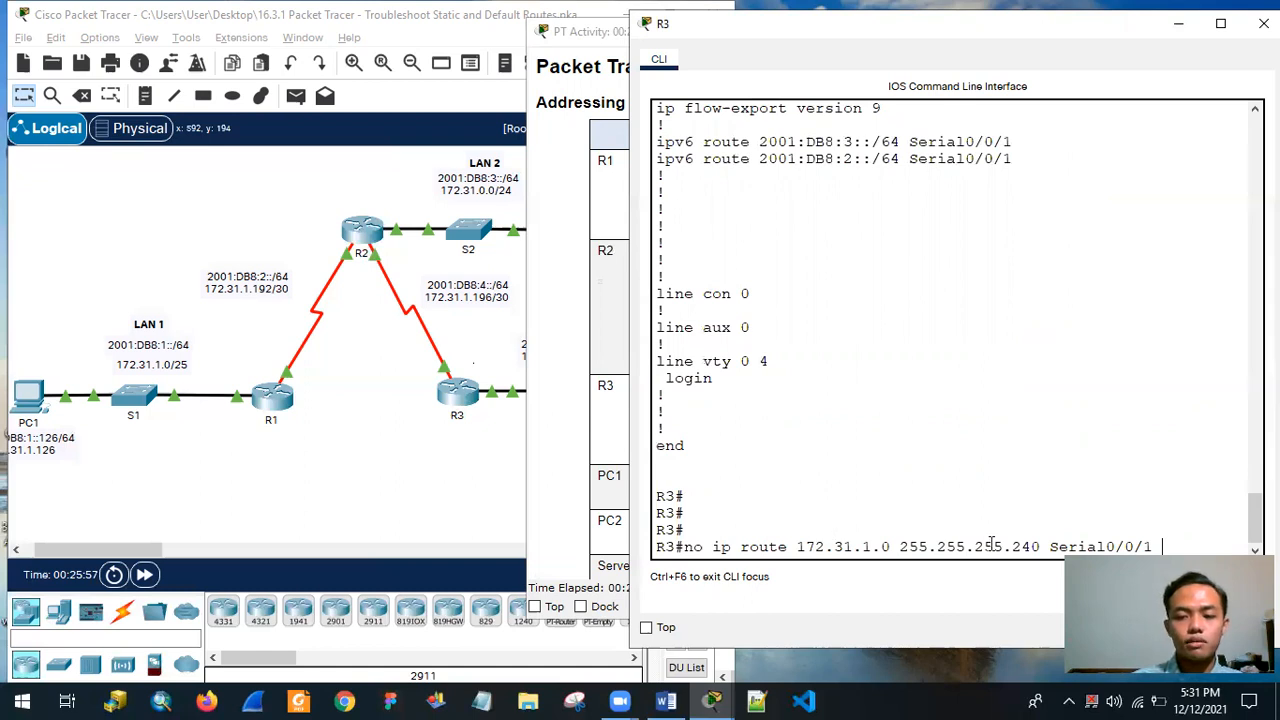
key(Return)
Enter R3's global configuration mode with conf t and remove the static route using no ip route 172.31.1.0 255.255.255.240 Serial0/0/1.
text(c)
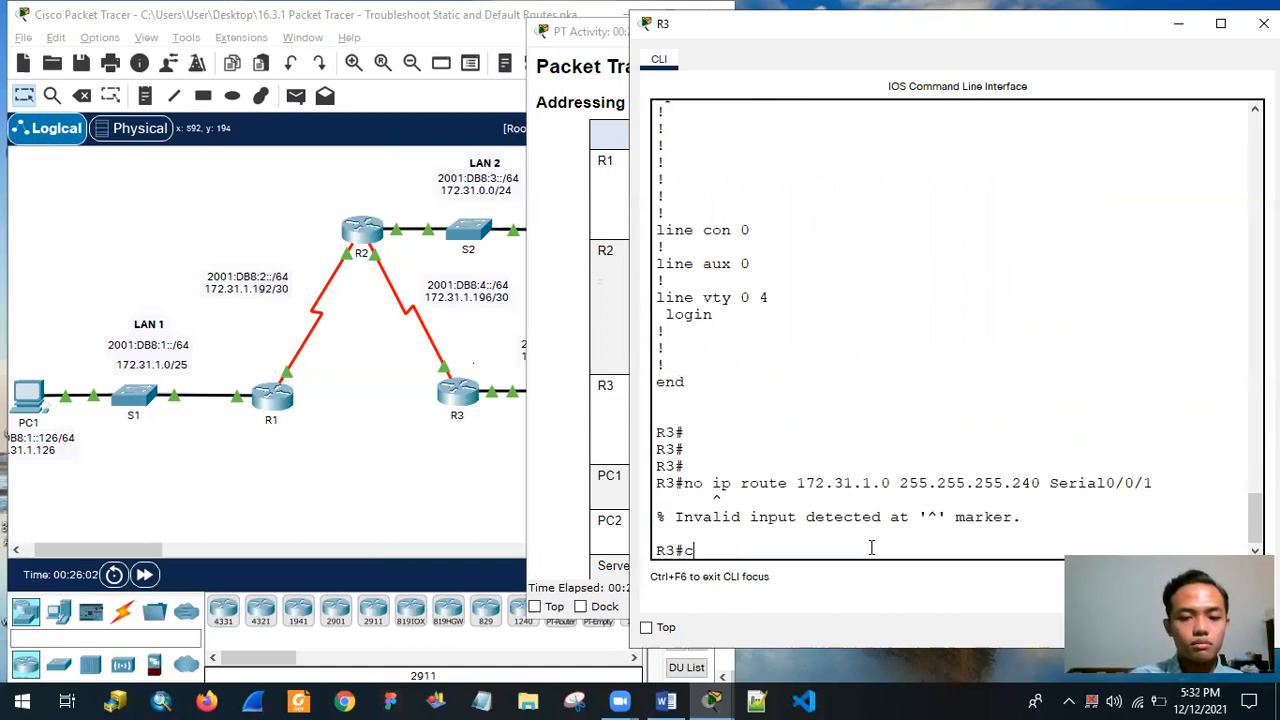
text(onf t)
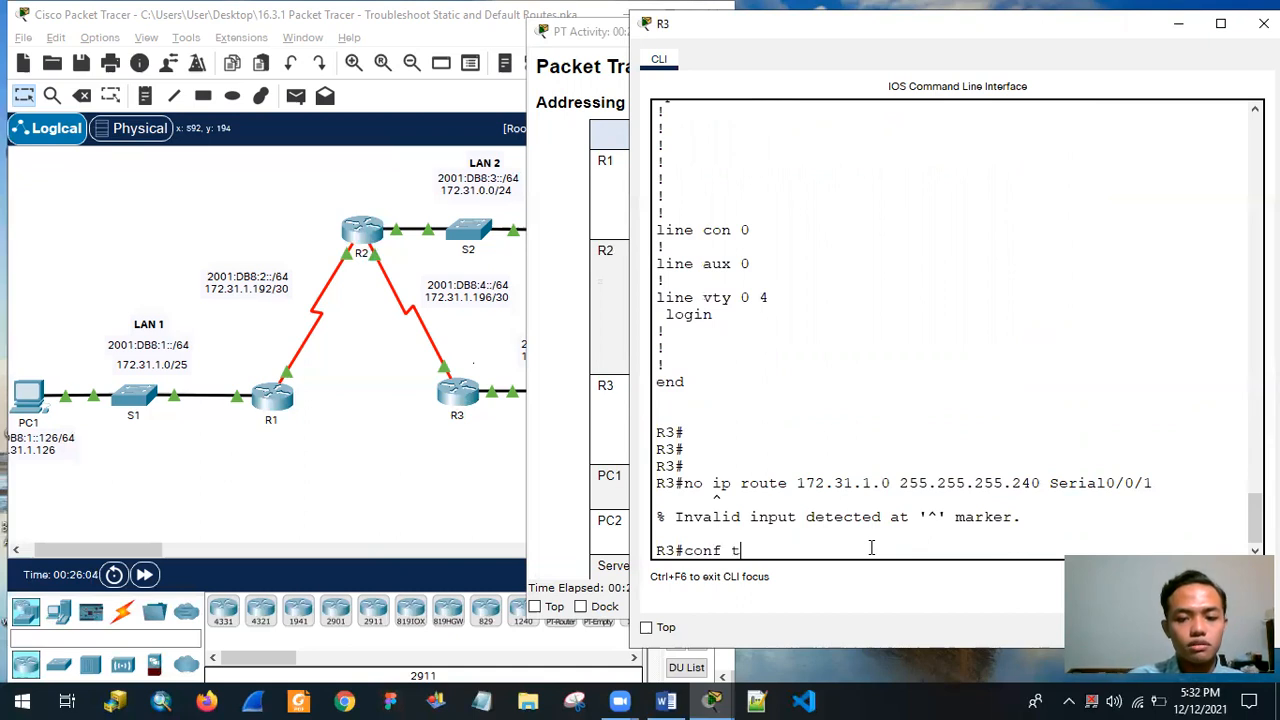
key(Return)
text(no)
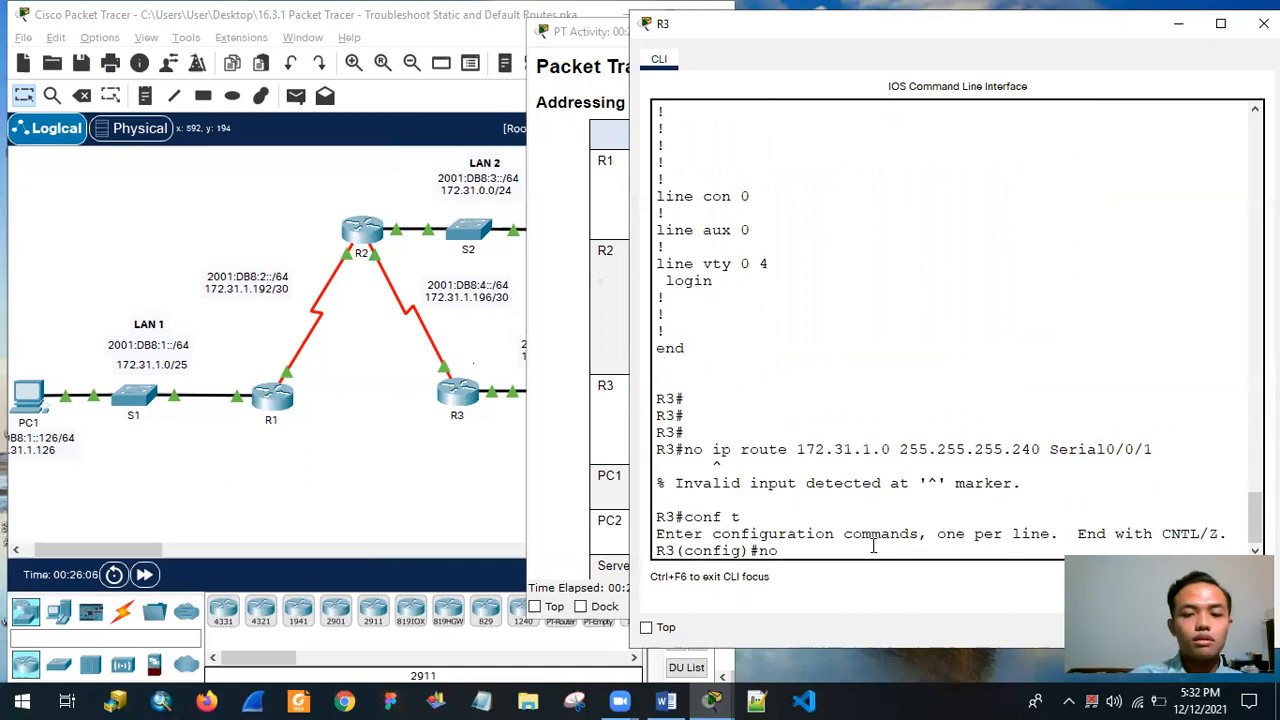
right_click(838, 557)
click(880, 586)
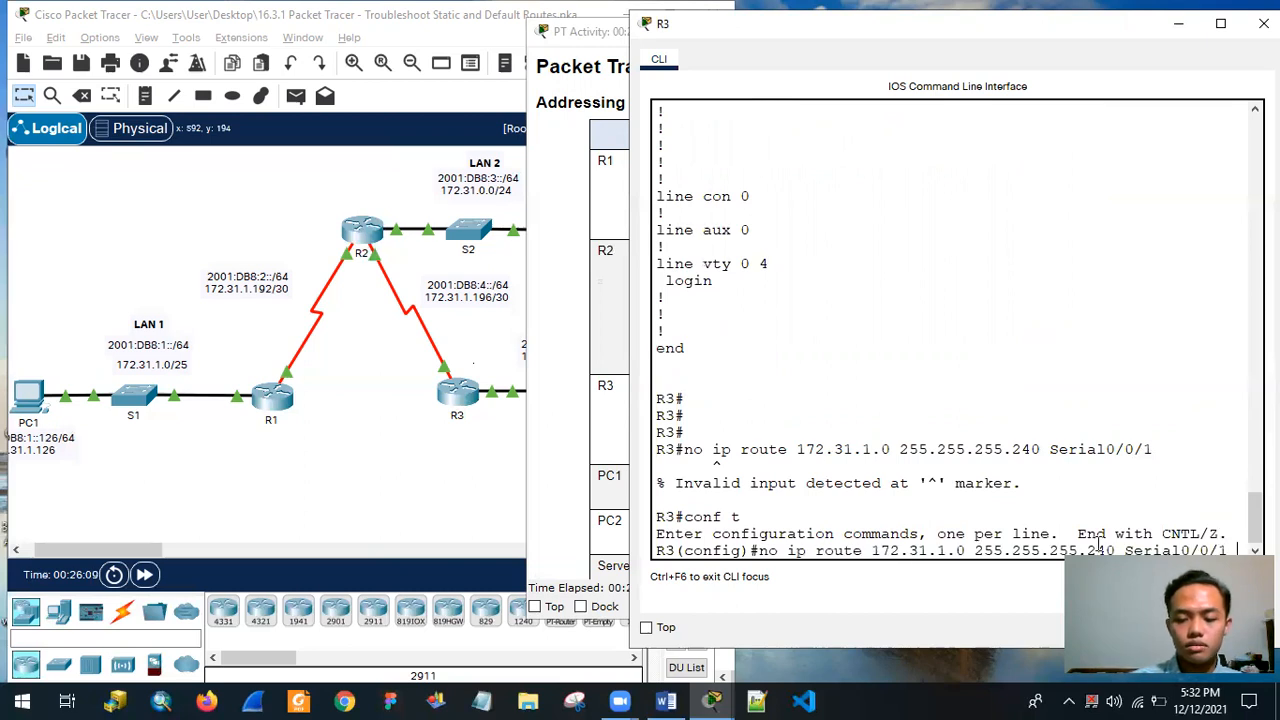
key(Return)
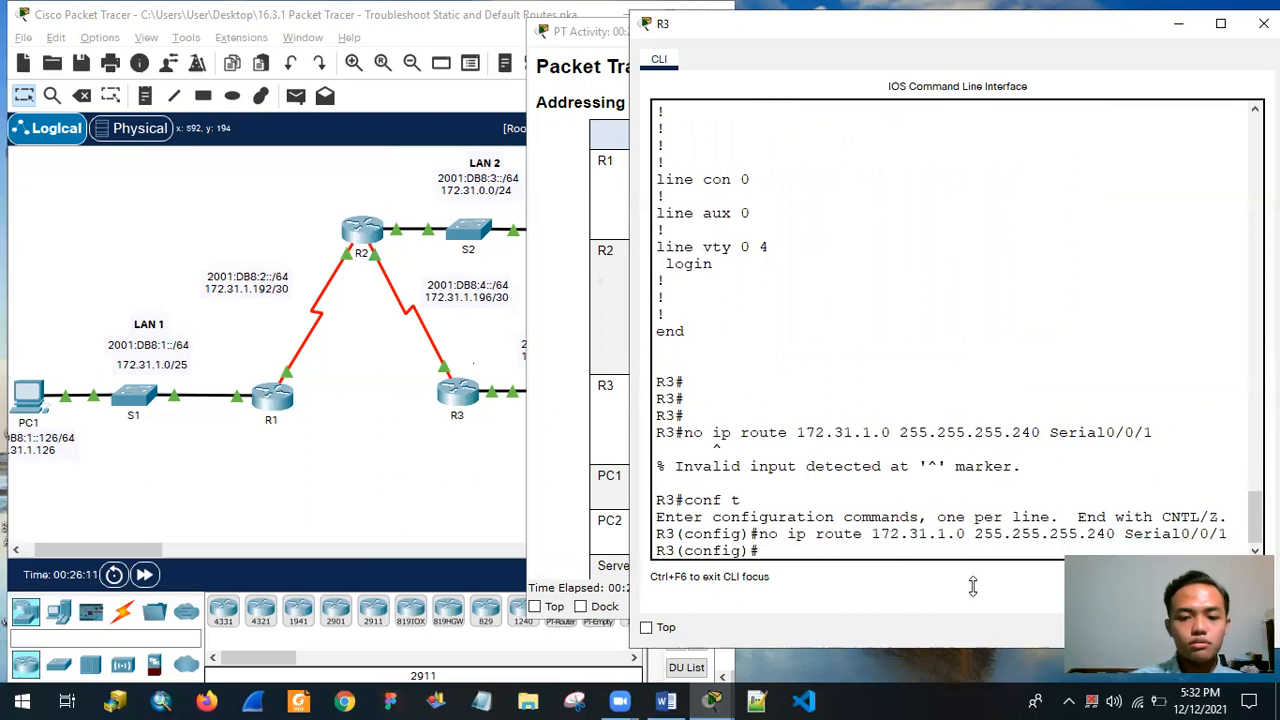
Reuse the copied route command with the mask changed to 255.255.255.128 to add R3's static route to 172.31.1.0 through Serial0/0/1.
right_click(826, 560)
click(866, 586)
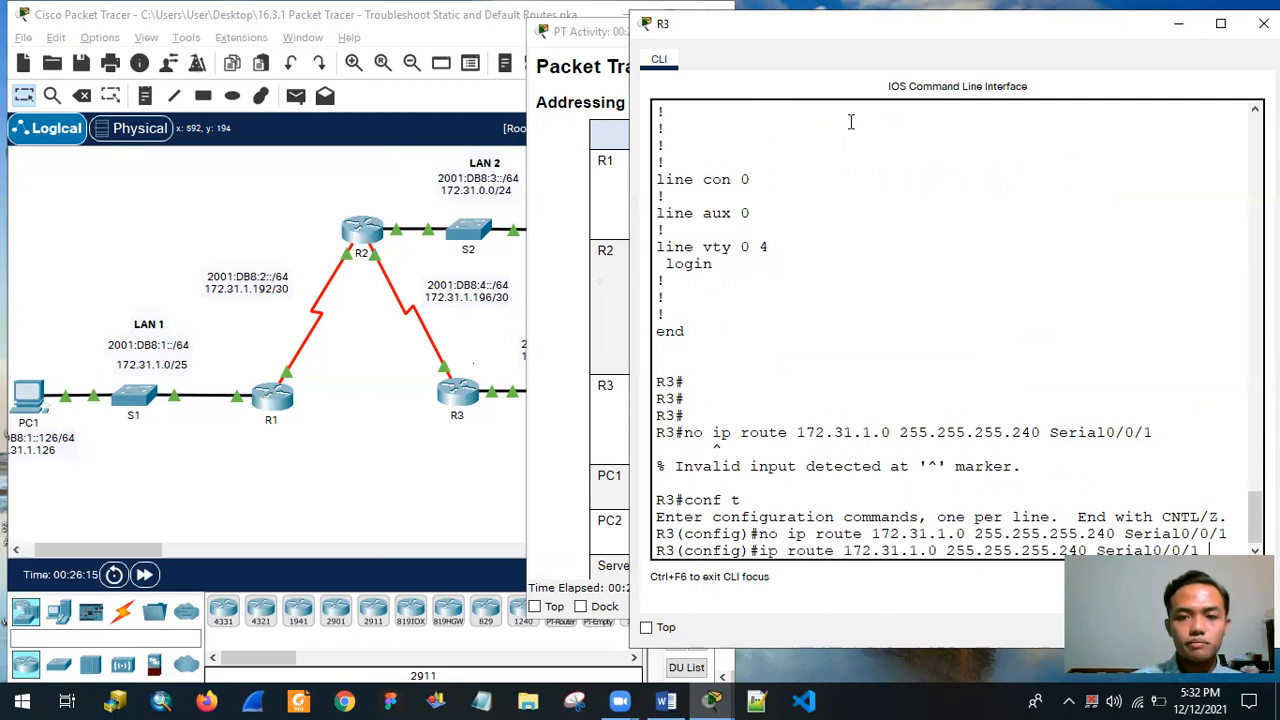
drag(871, 40, 821, 31)
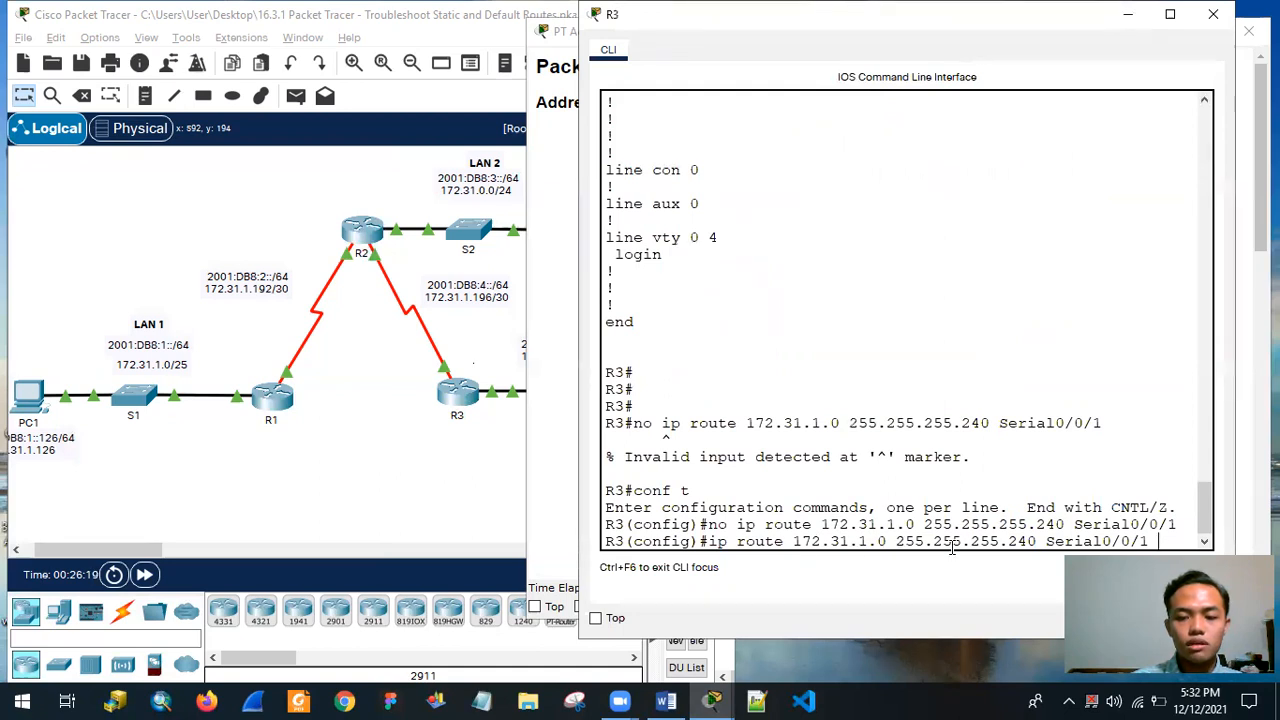
drag(1006, 541, 1039, 541)
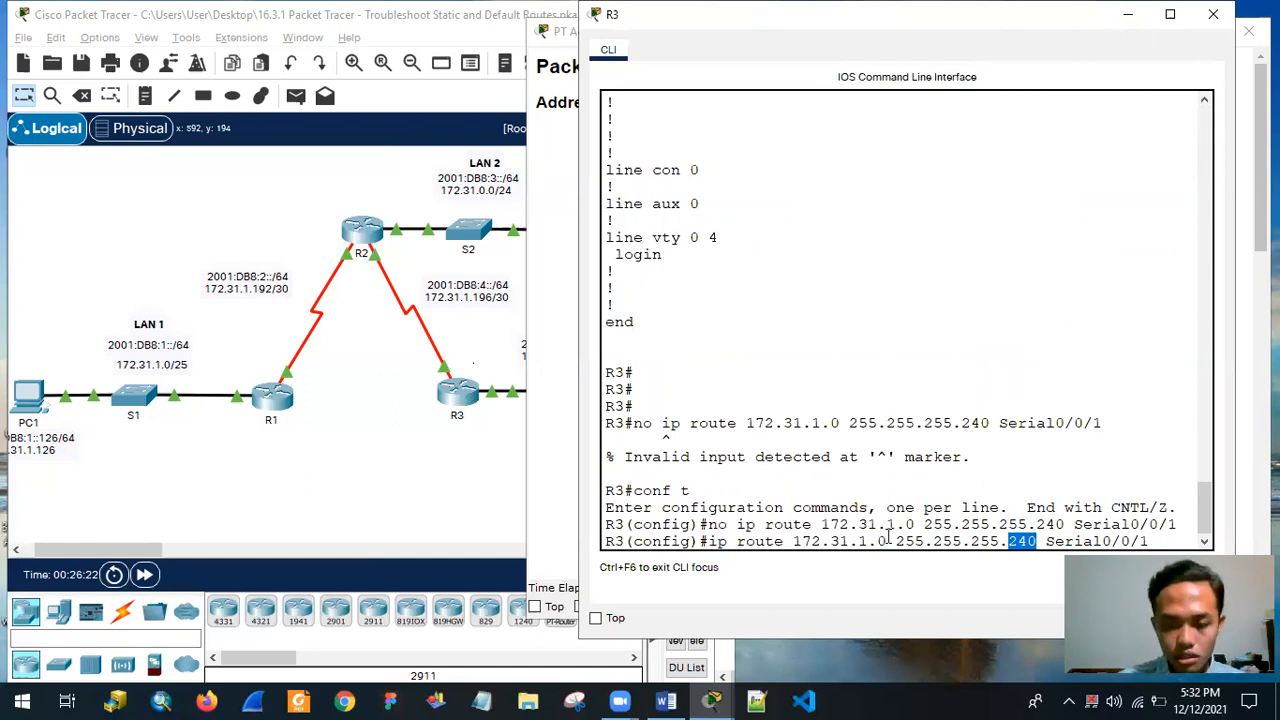
click(1175, 543)
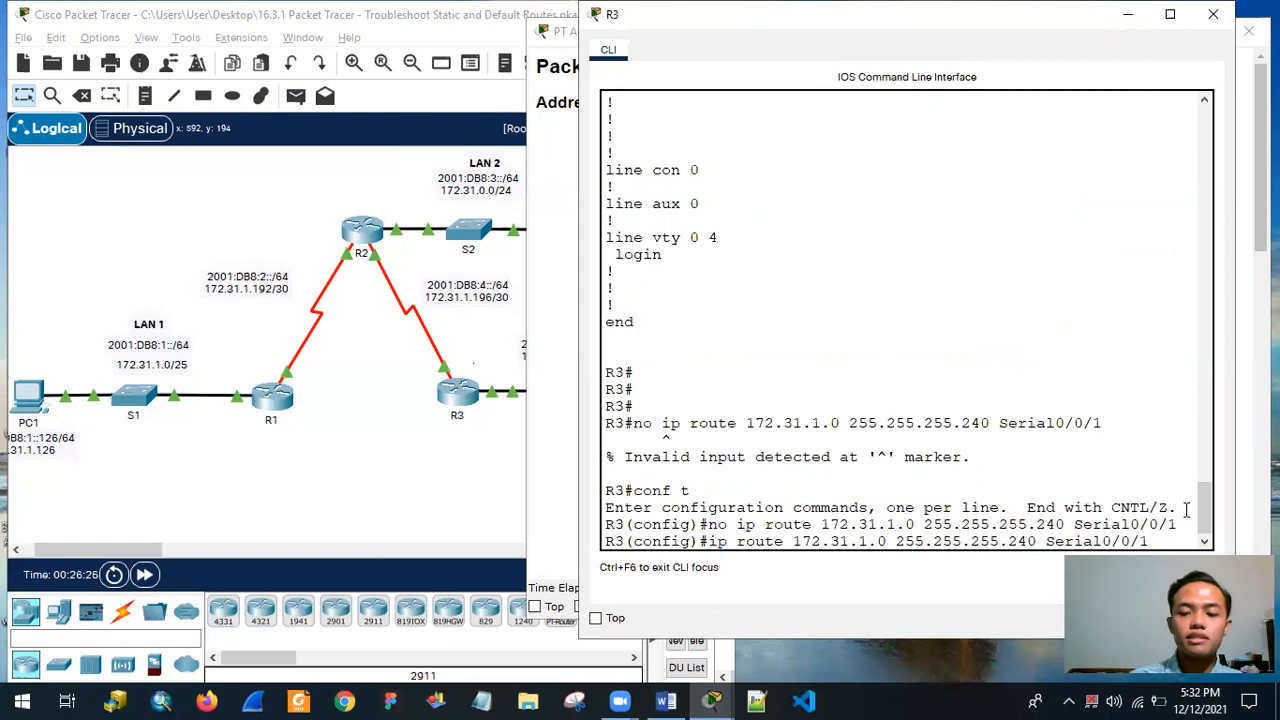
key(Left)
key(Left)
key(Left)
key(Left)
key(Left)
key(Left)
key(Left)
key(Left)
key(Left)
key(Left)
key(Left)
key(Left)
key(BackSpace)
key(BackSpace)
key(BackSpace)
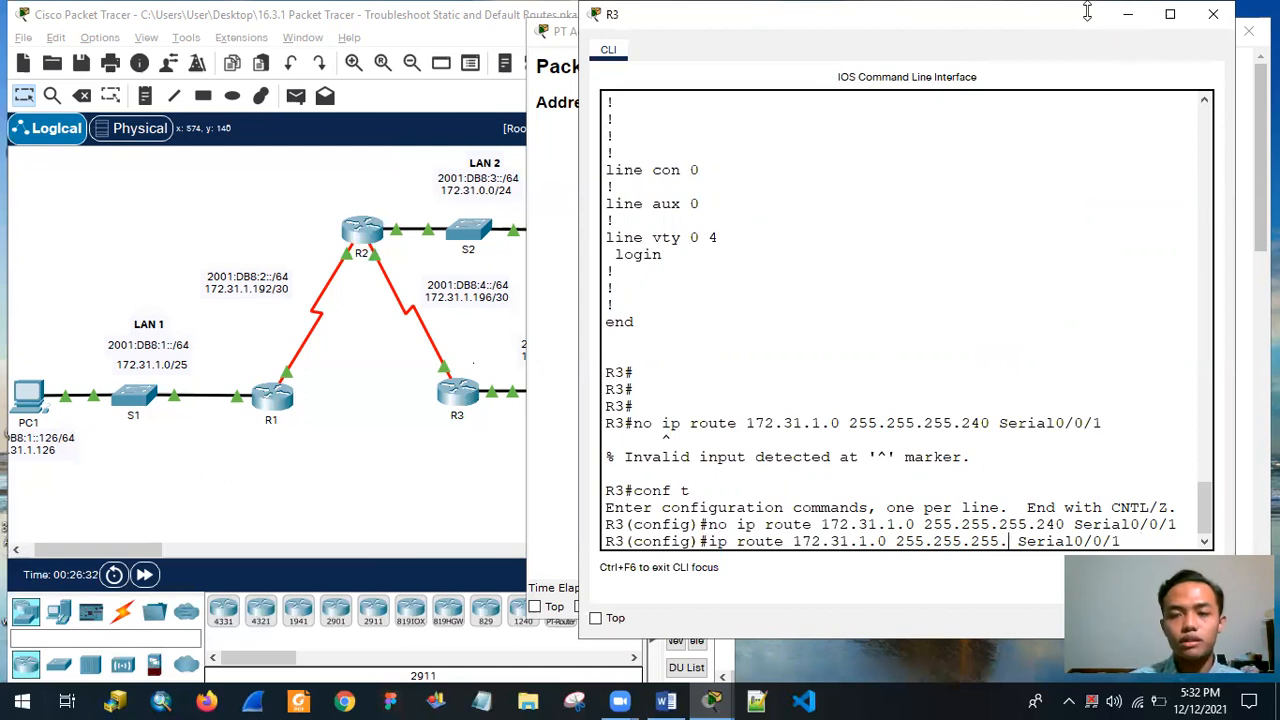
text(128)
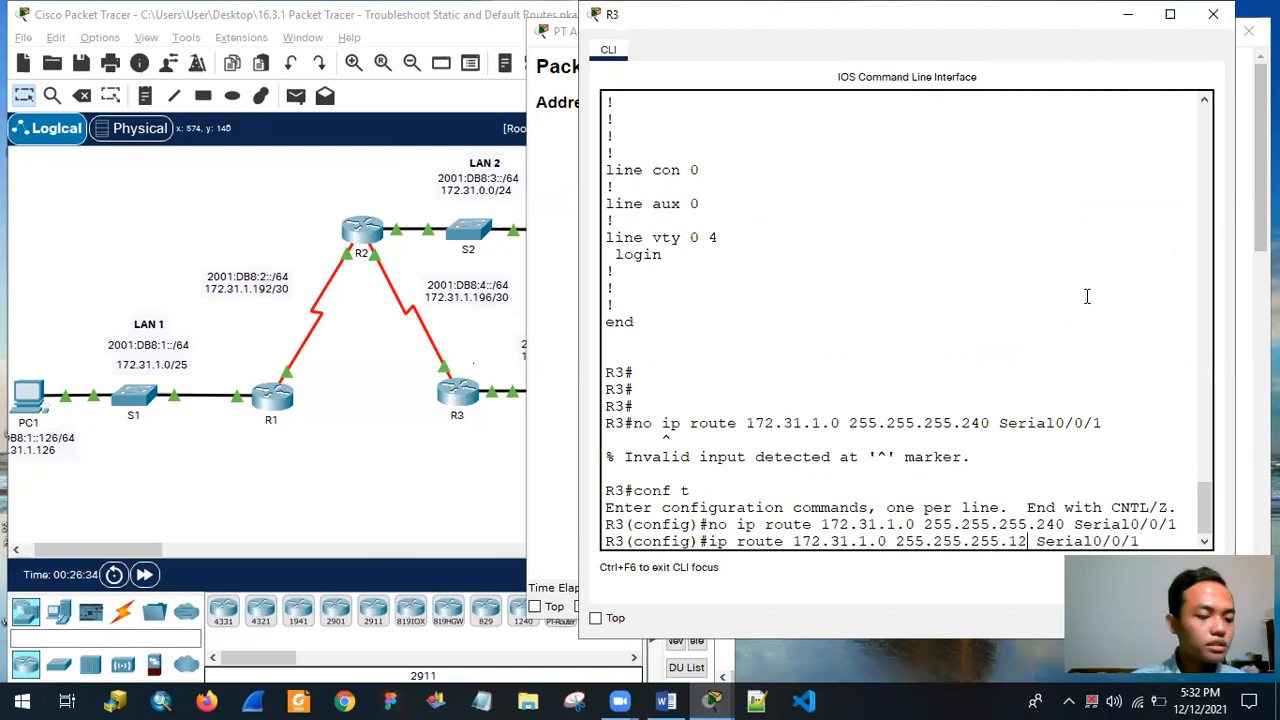
key(Return)
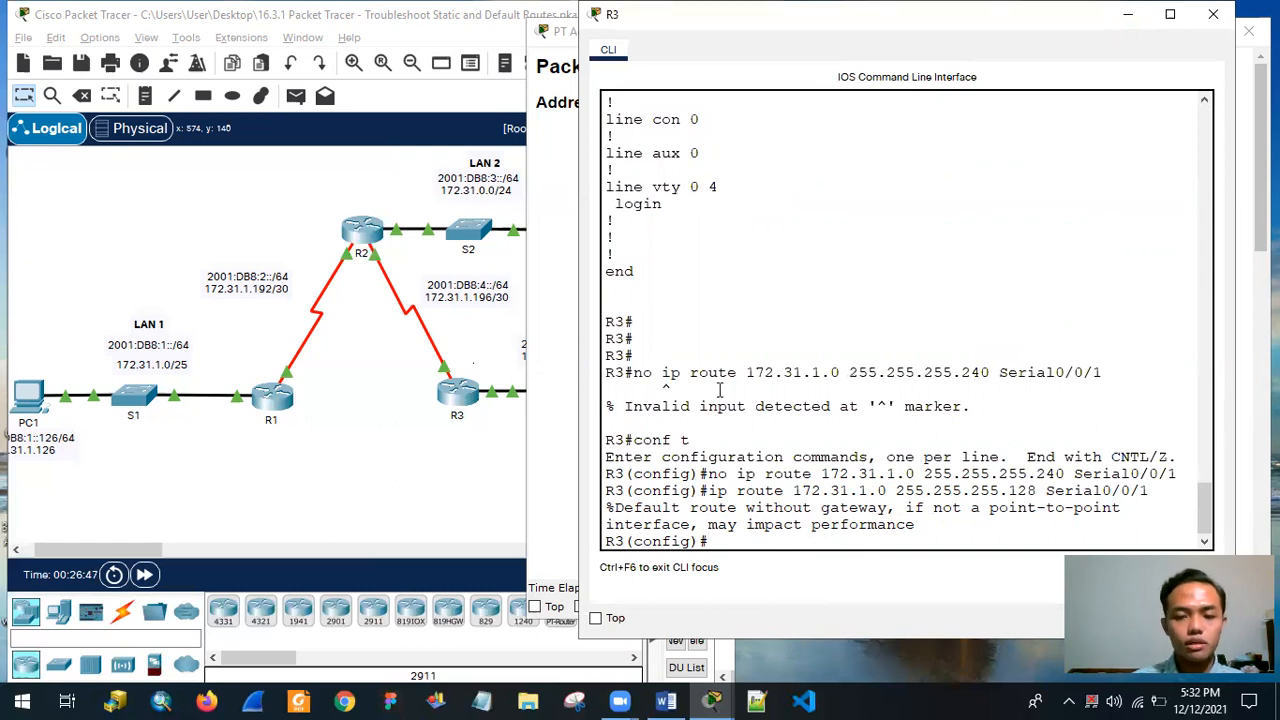
Leave global configuration mode and display R3's IPv4 routing table with show ip route.
key(Return)
key(Return)
text(exit)
key(Return)
text(show ip route)
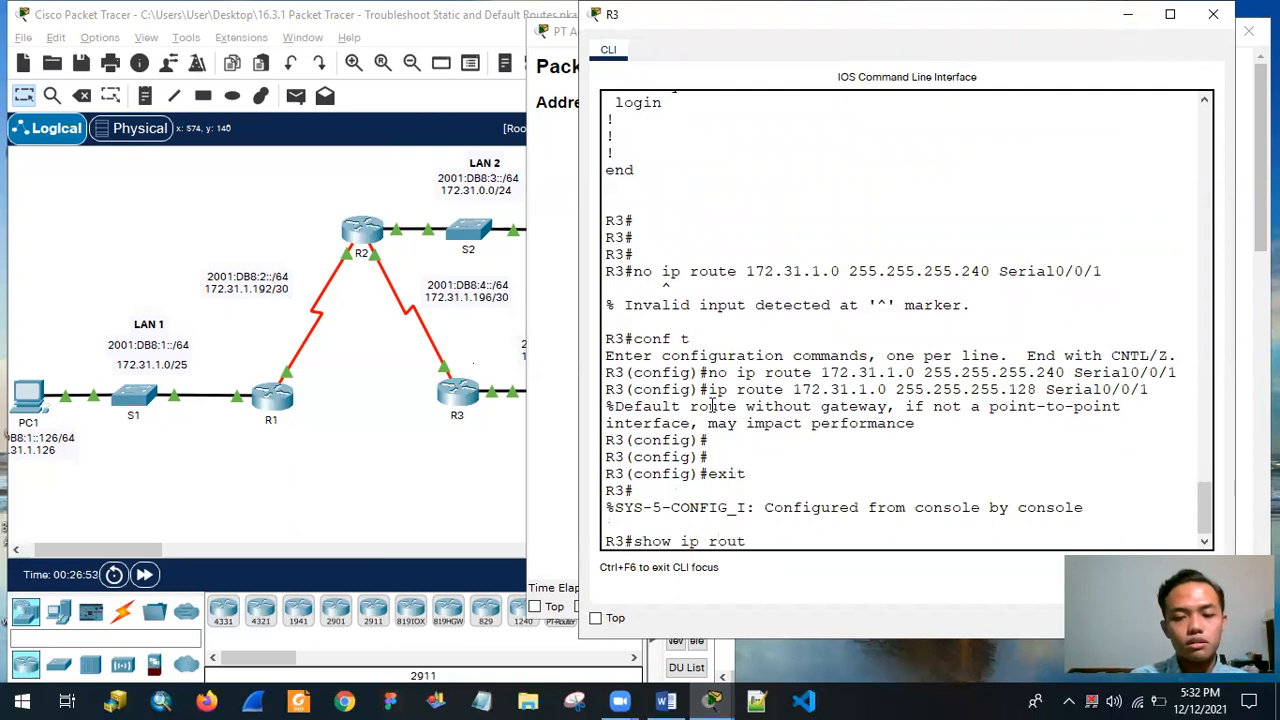
key(Return)
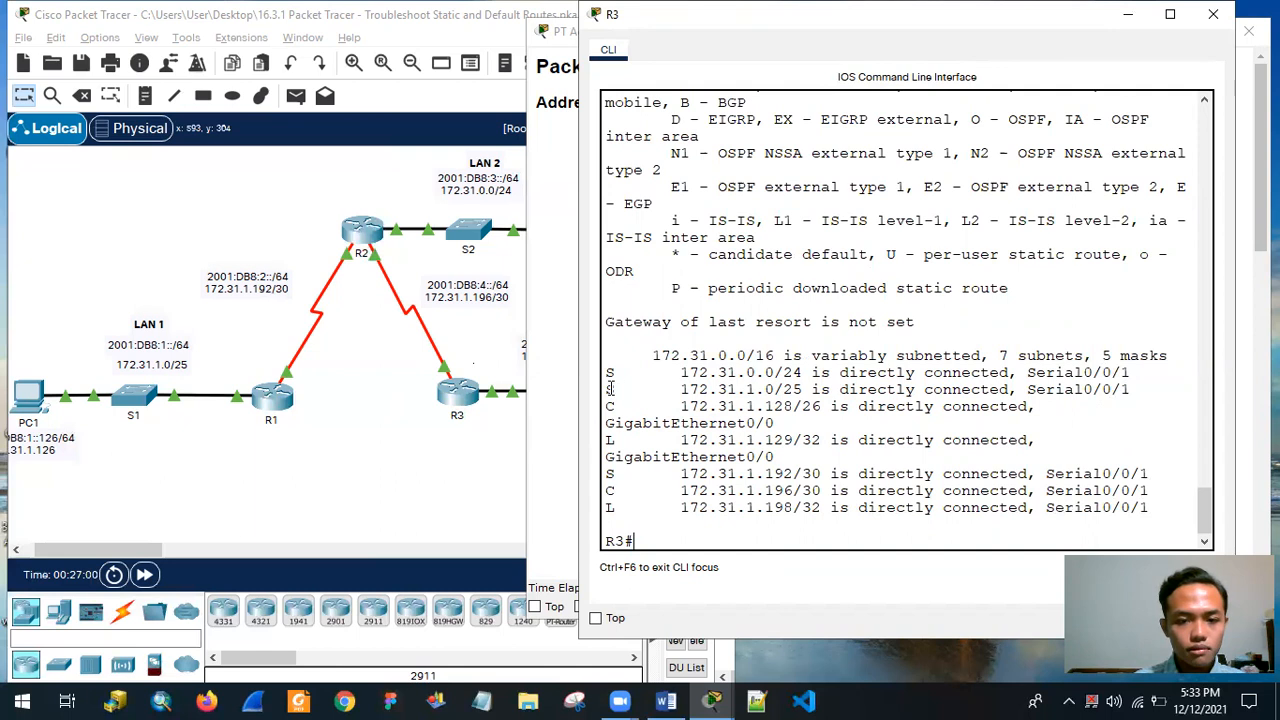
Examine the static route entries for 172.31.1.0/25 and 172.31.0.0/24 in R3's IPv4 routing table.
drag(606, 389, 1131, 390)
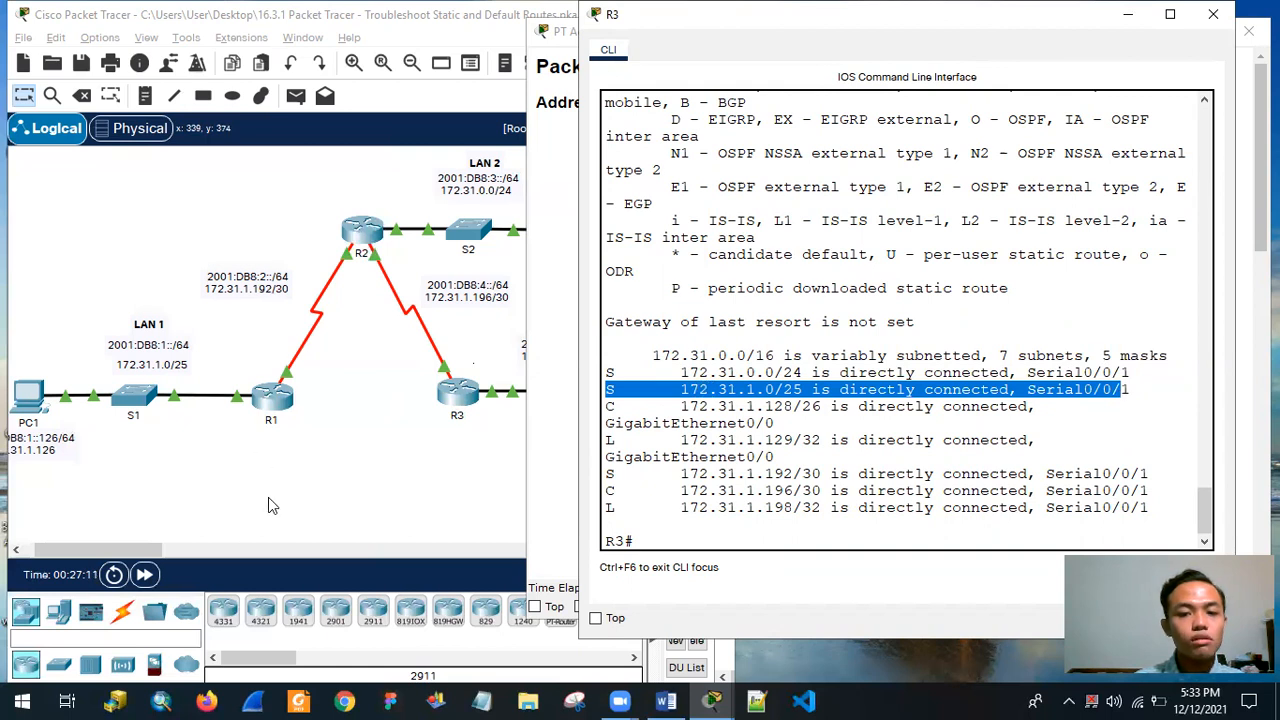
click(773, 407)
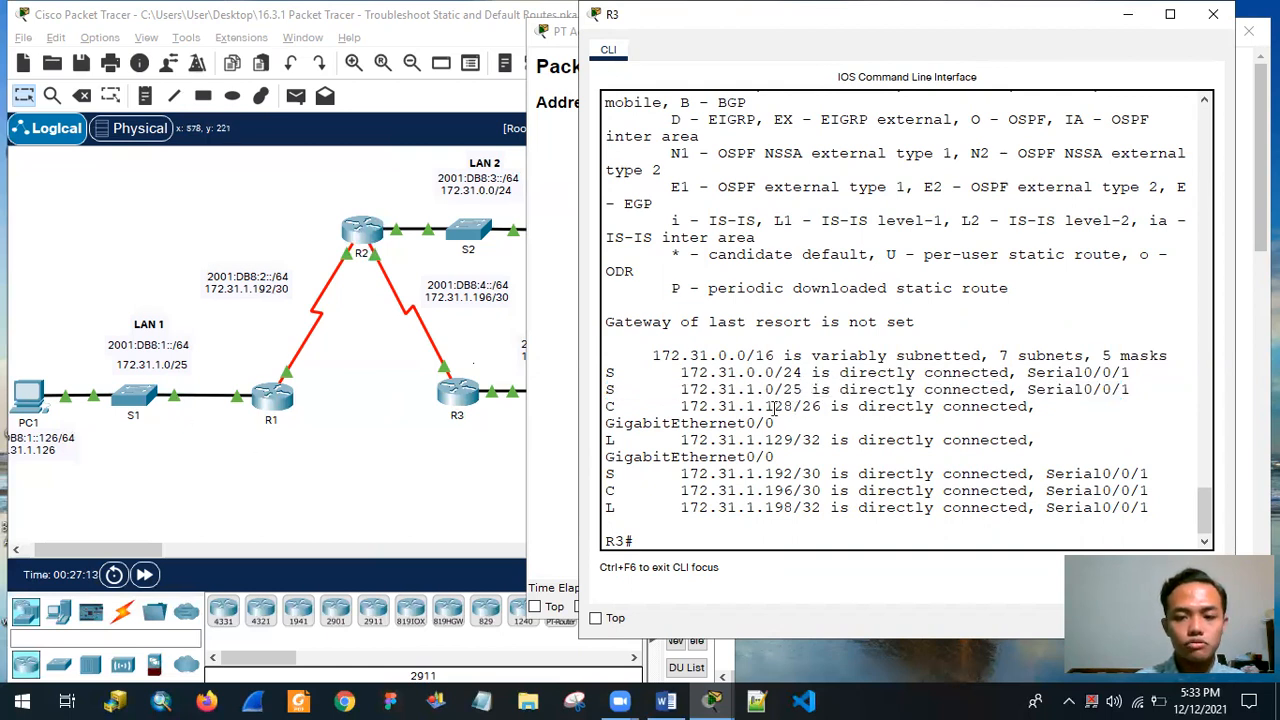
drag(606, 373, 802, 373)
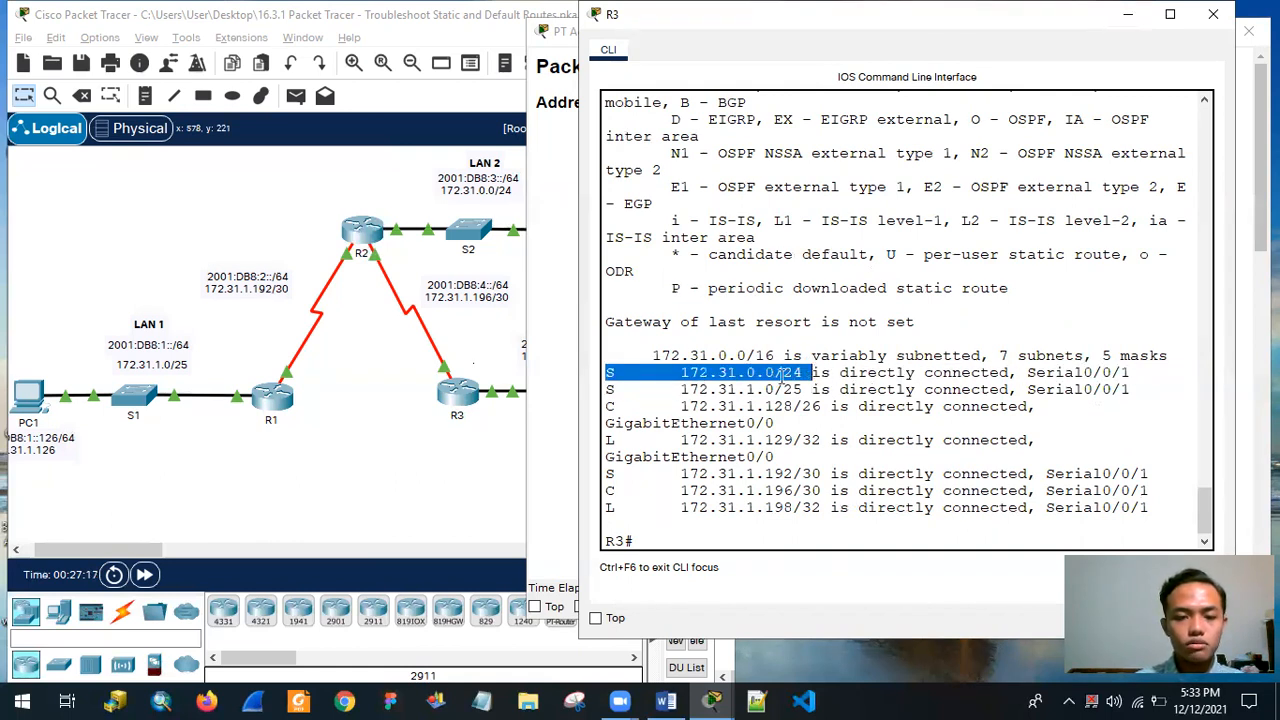
click(645, 372)
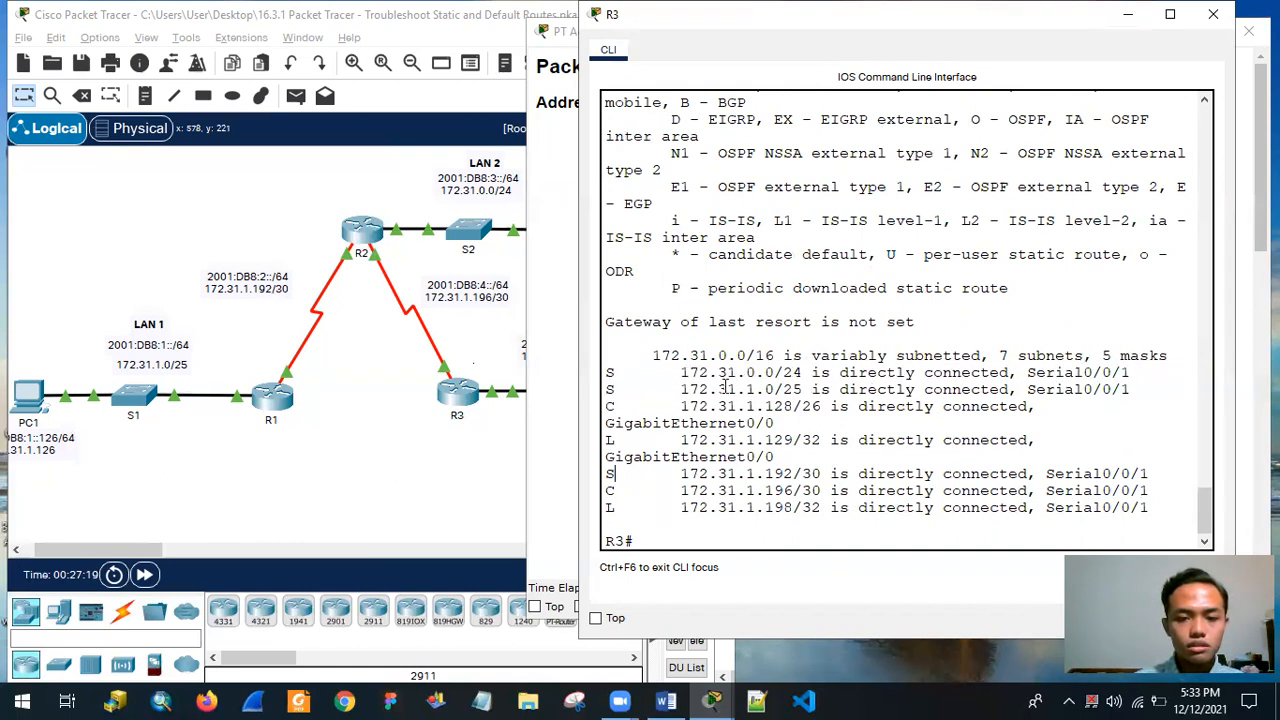
drag(606, 373, 1242, 366)
click(662, 458)
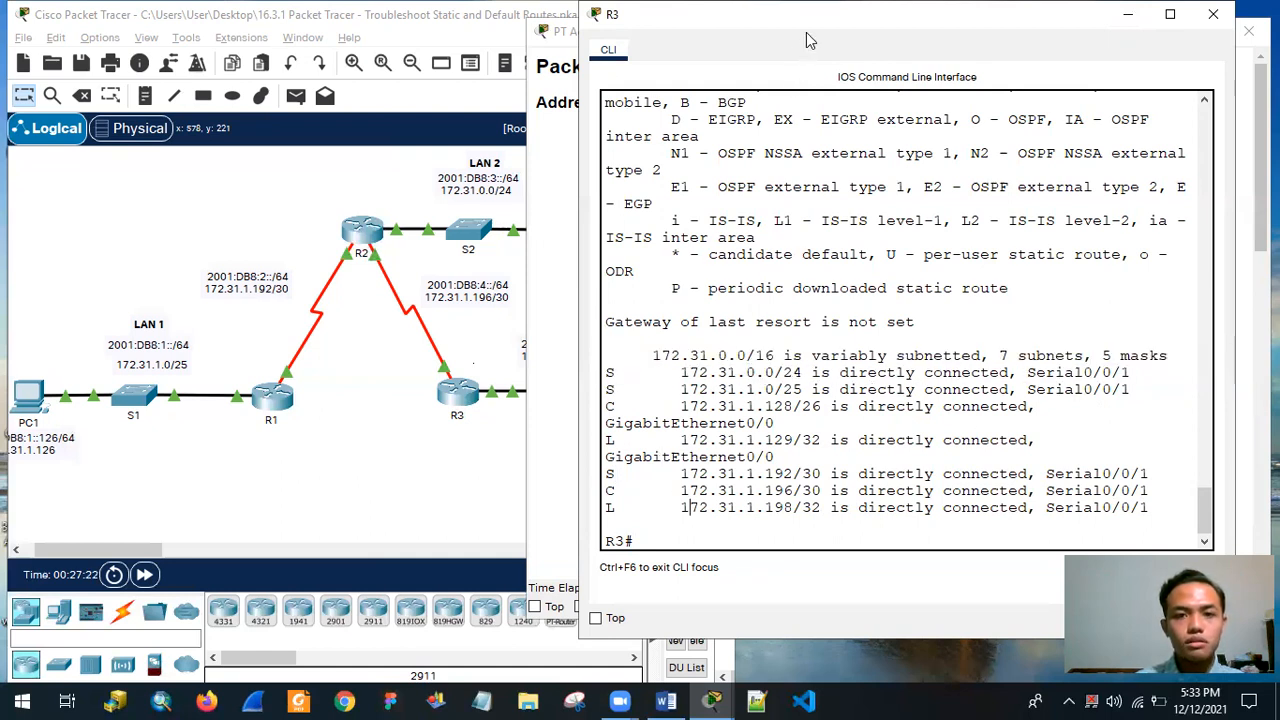
Rearrange and lengthen the PT Activity window, and place R3's CLI window over it so the network topology is uncovered.
drag(806, 18, 321, 47)
click(975, 280)
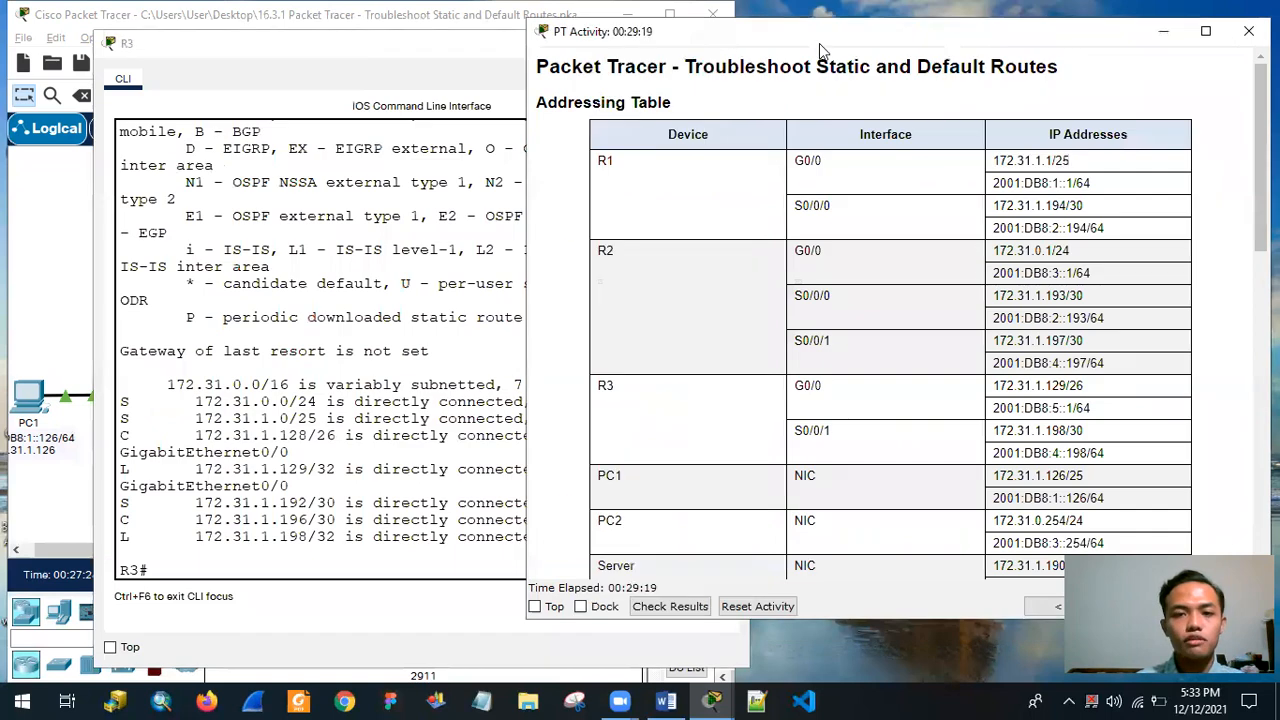
drag(813, 45, 692, 54)
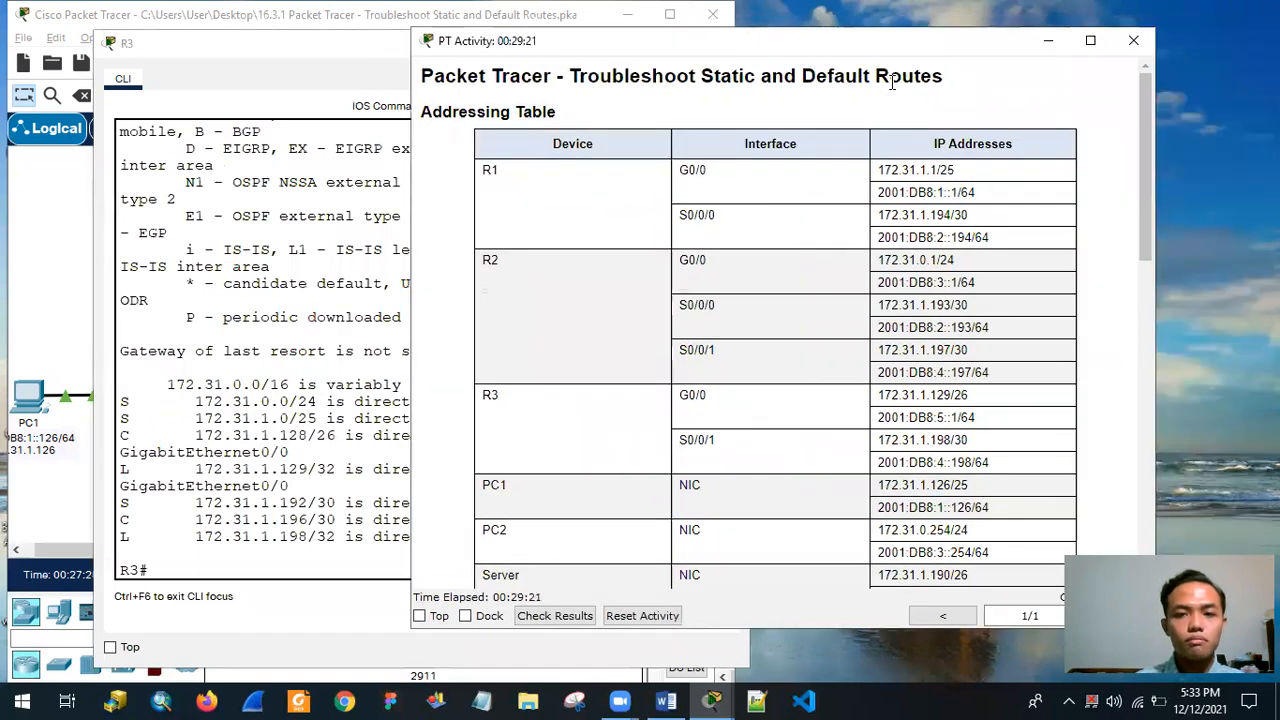
drag(854, 43, 723, 21)
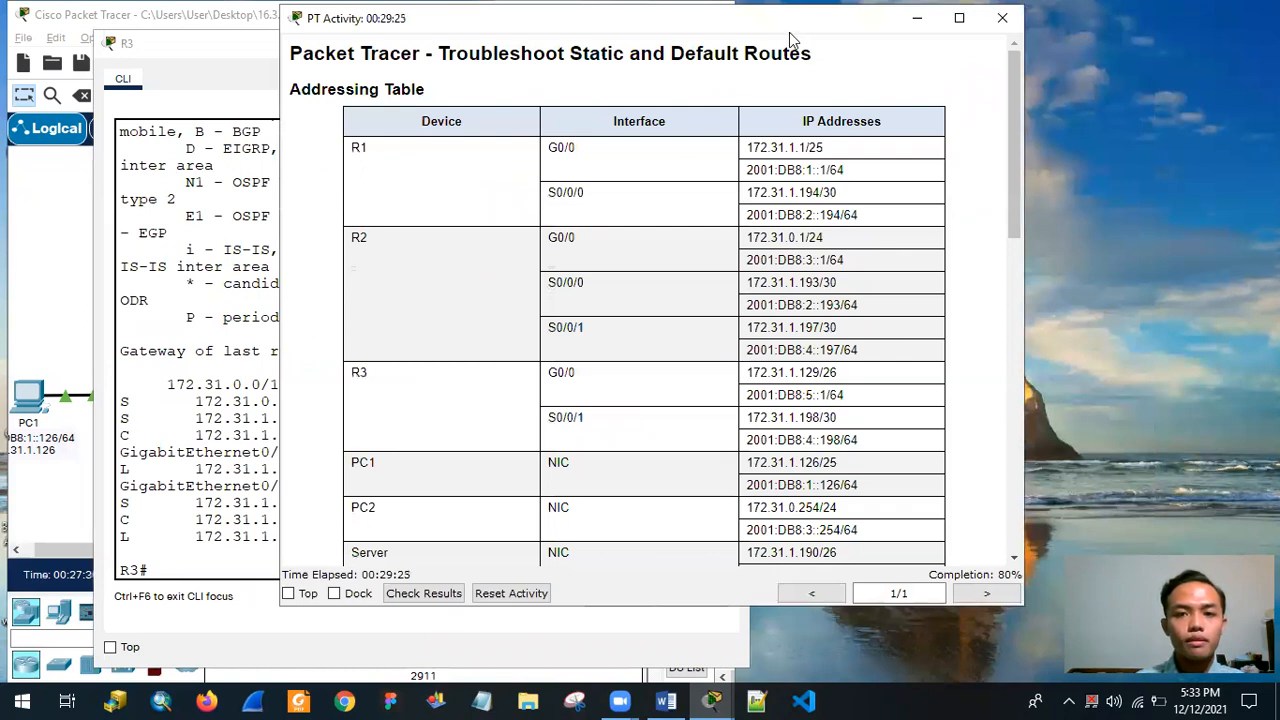
drag(789, 32, 1130, 28)
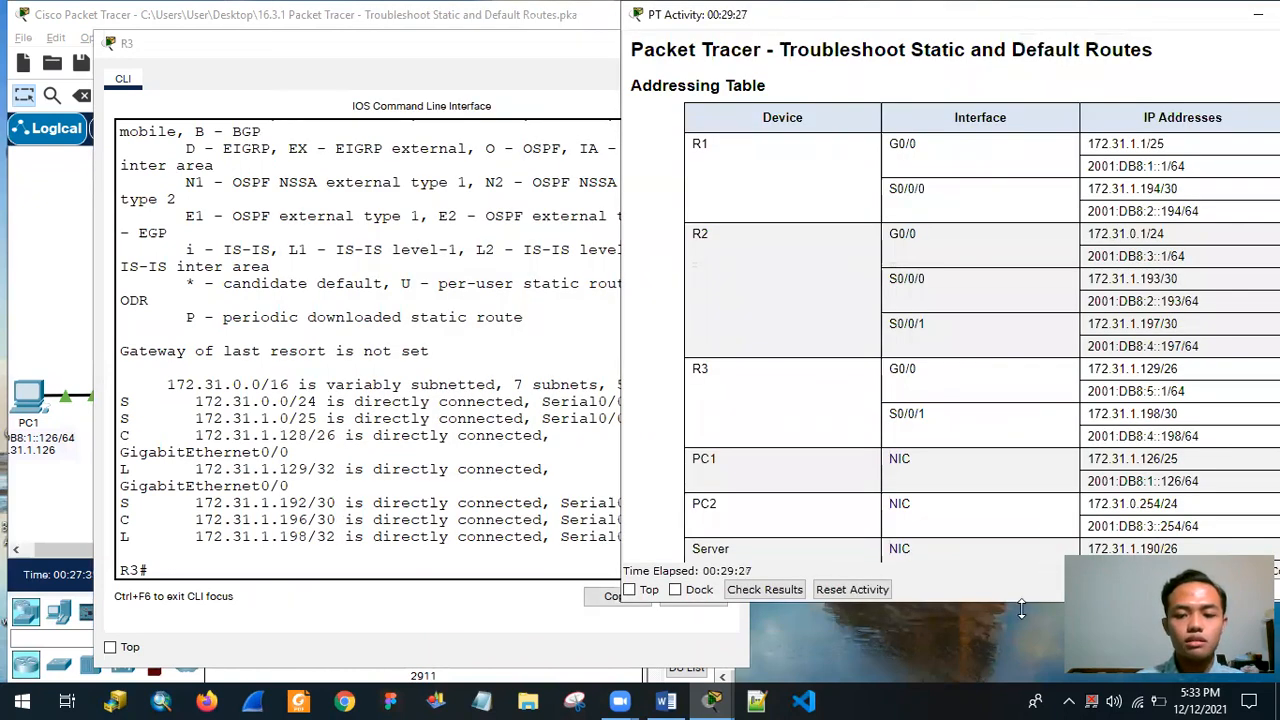
drag(1021, 610, 1021, 690)
drag(391, 49, 928, 25)
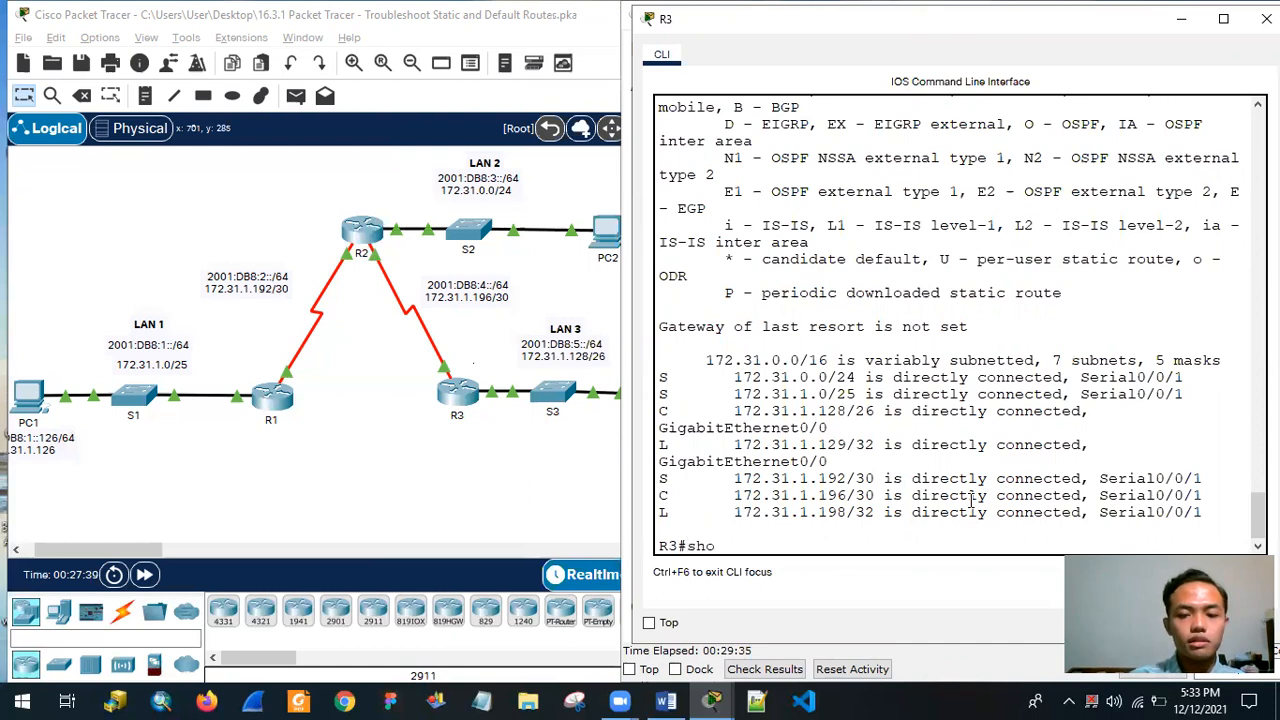
Display R3's IPv6 routing table with show ipv6 route.
text(ip)
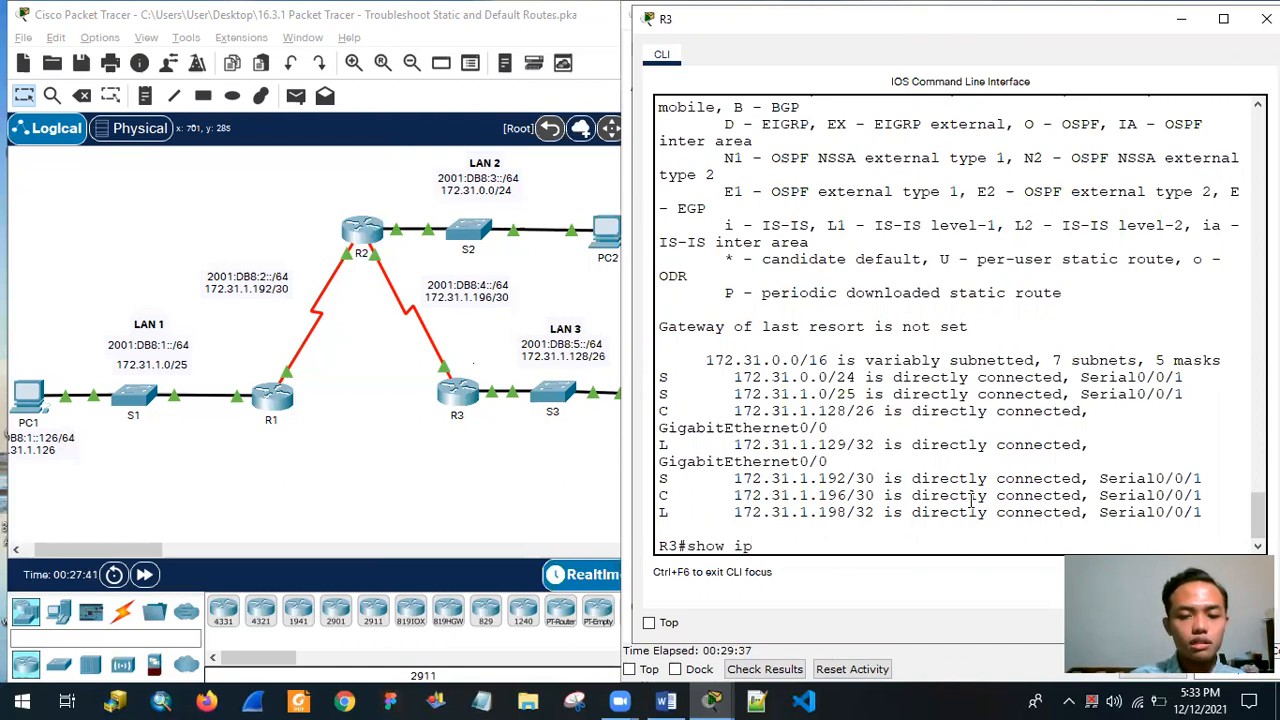
text(v6 route)
key(Return)
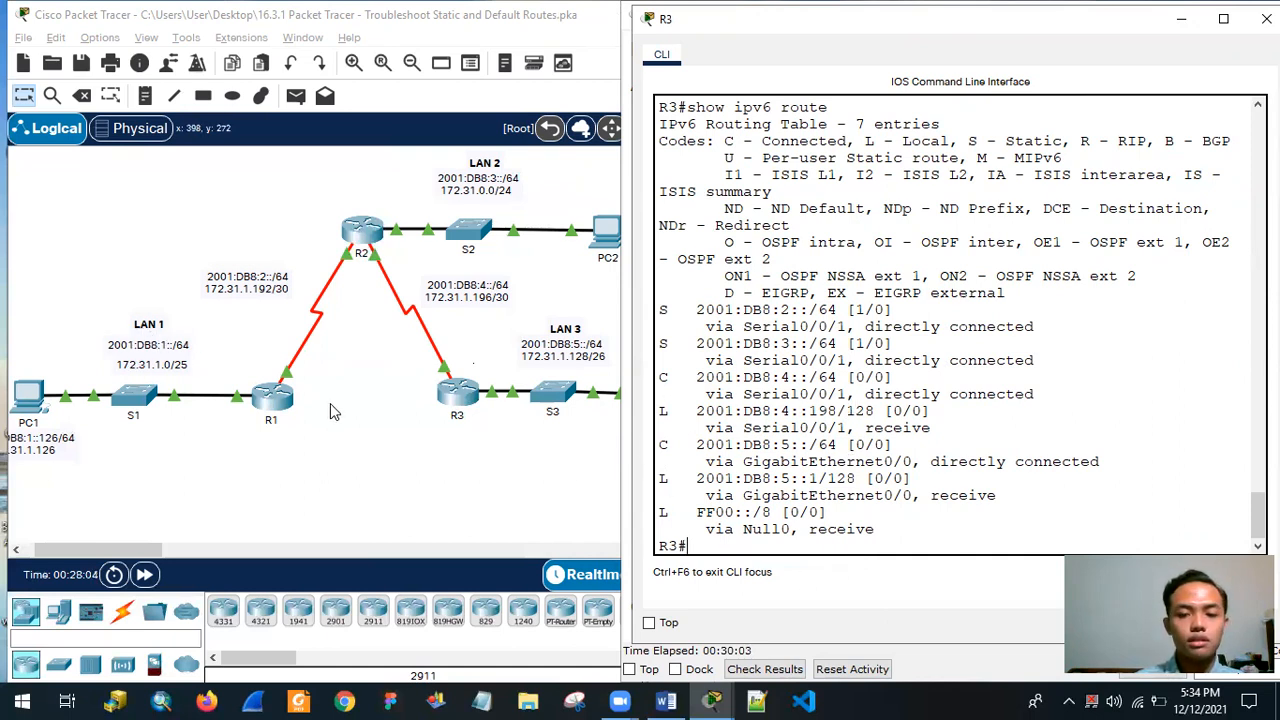
Display R3's running configuration with show running and page through to its end to review the IPv6 static routes.
text(how)
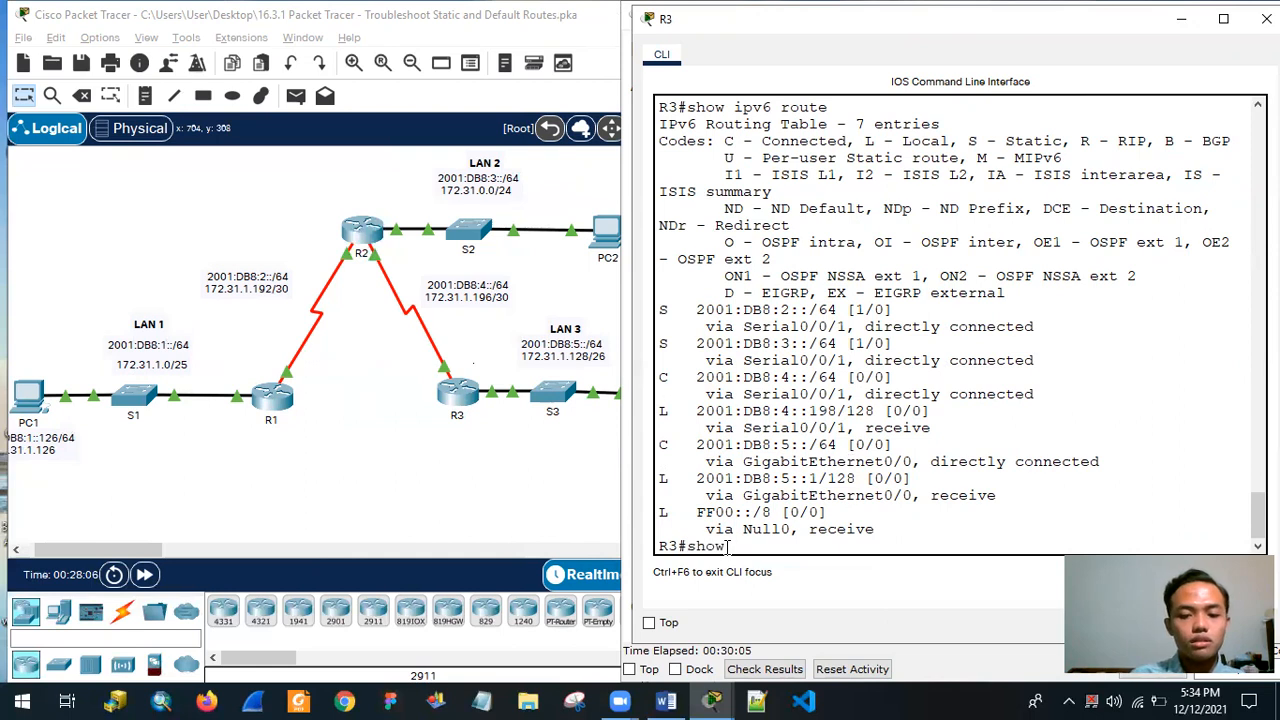
text( running)
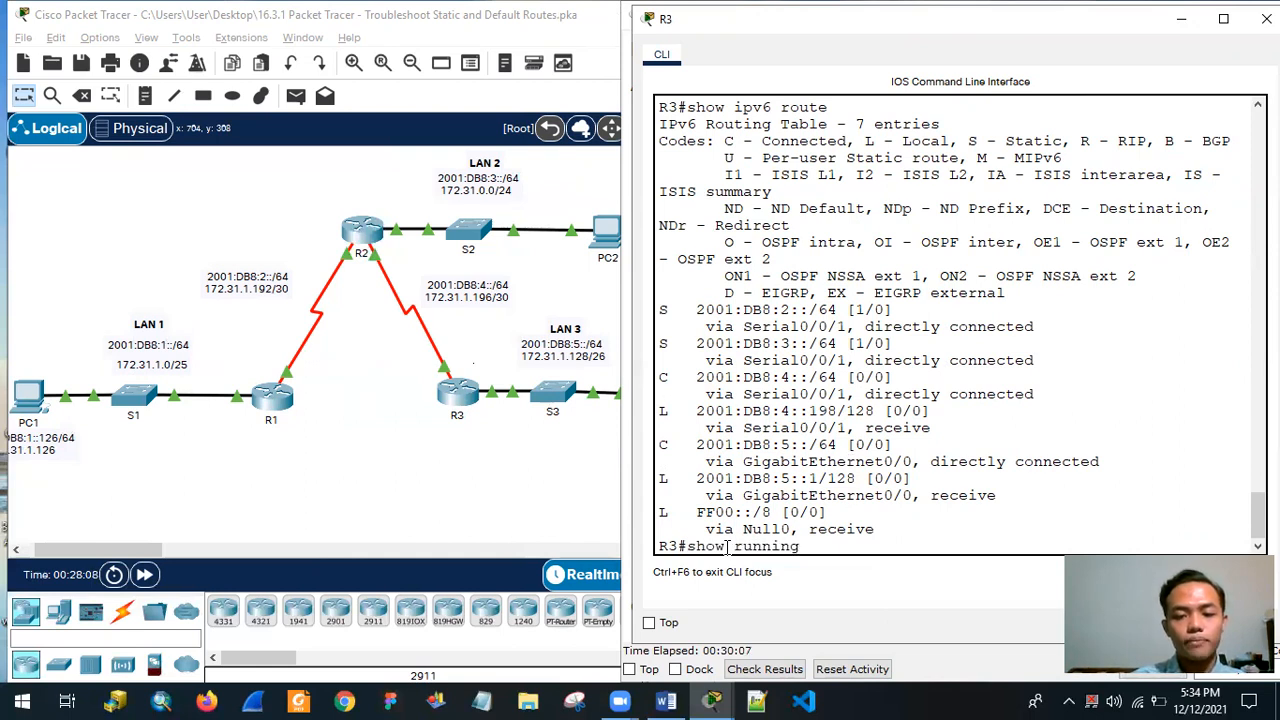
key(Return)
key(space)
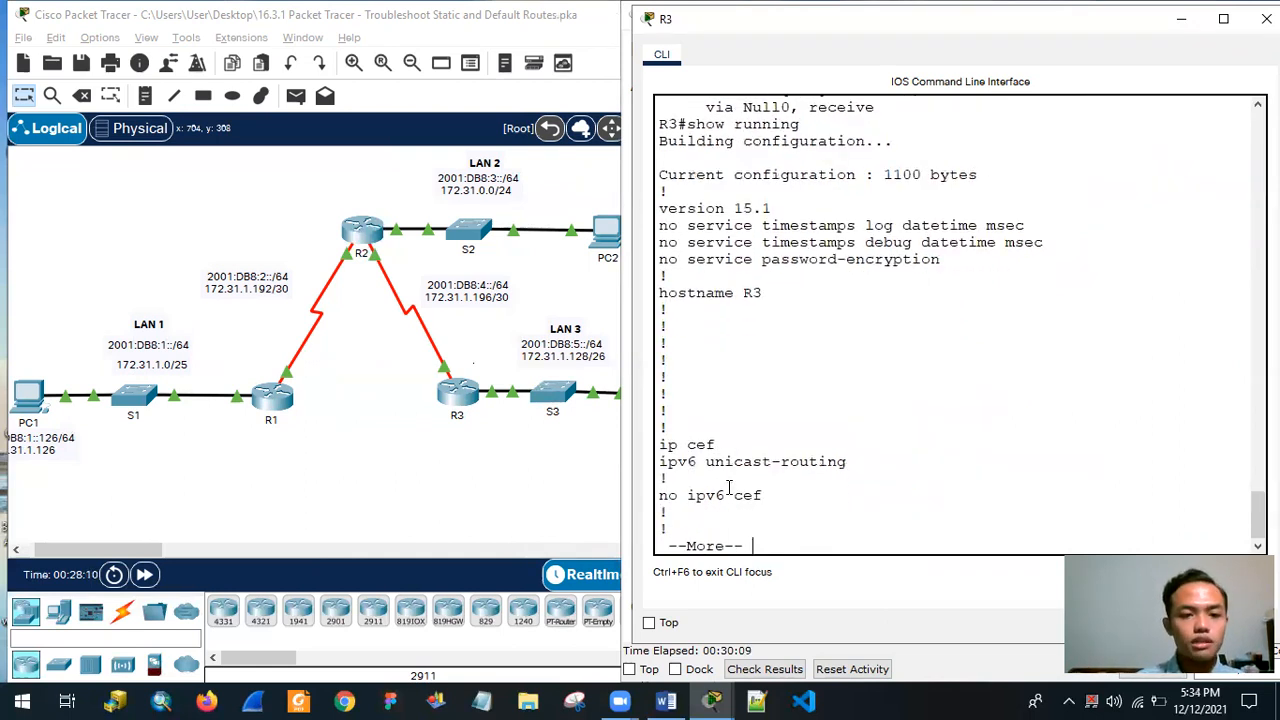
key(Return)
key(Return)
key(Return)
key(Return)
key(Return)
key(Return)
key(Return)
key(Return)
key(Return)
key(Return)
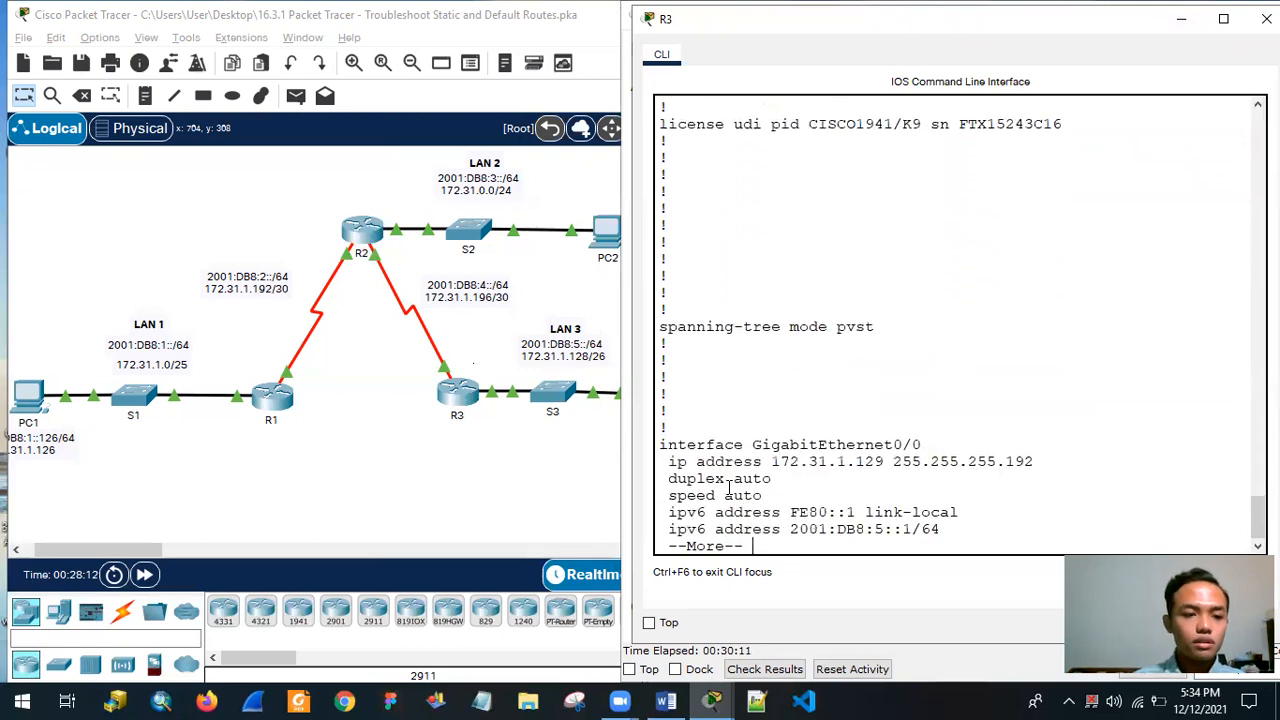
key(Return)
key(Return)
key(Return)
key(Return)
key(Return)
key(Return)
key(Return)
key(Return)
key(Return)
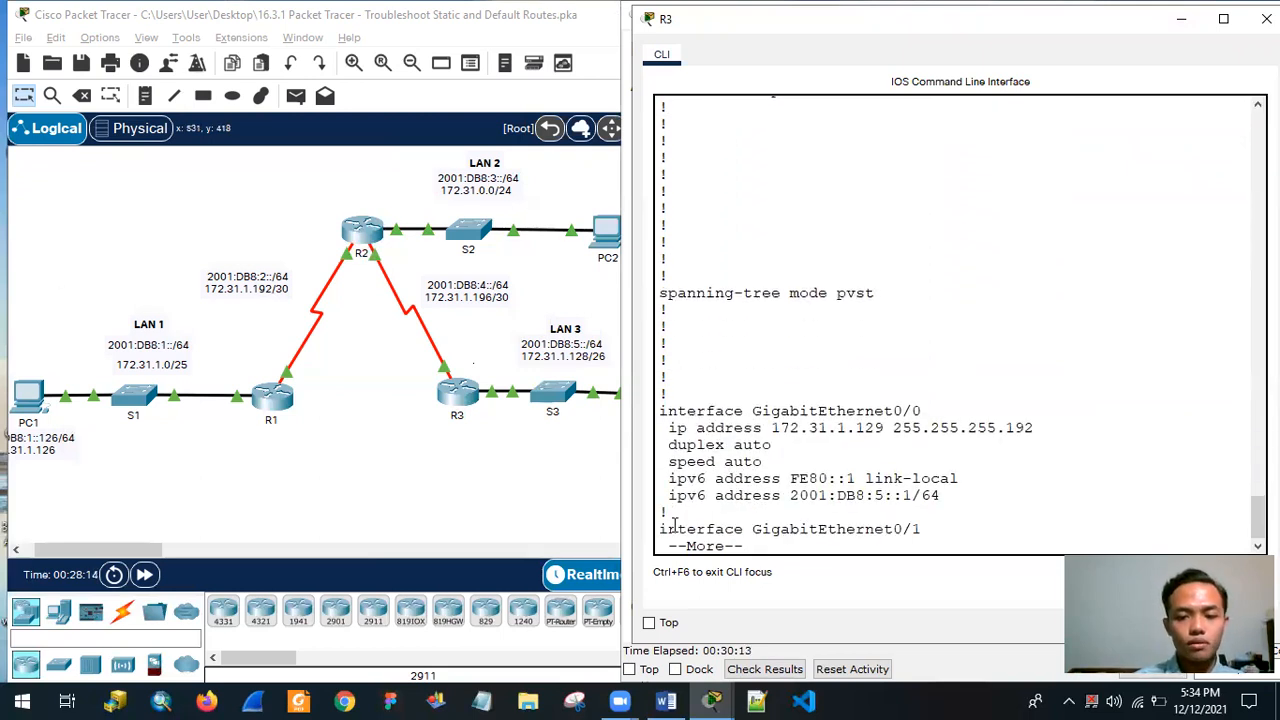
key(Return)
key(Return)
key(Return)
key(Return)
key(Return)
key(Return)
key(Return)
key(Return)
key(Return)
key(Return)
key(Return)
key(Return)
key(Return)
key(Return)
key(Return)
key(Return)
key(Return)
key(Return)
key(Return)
key(Return)
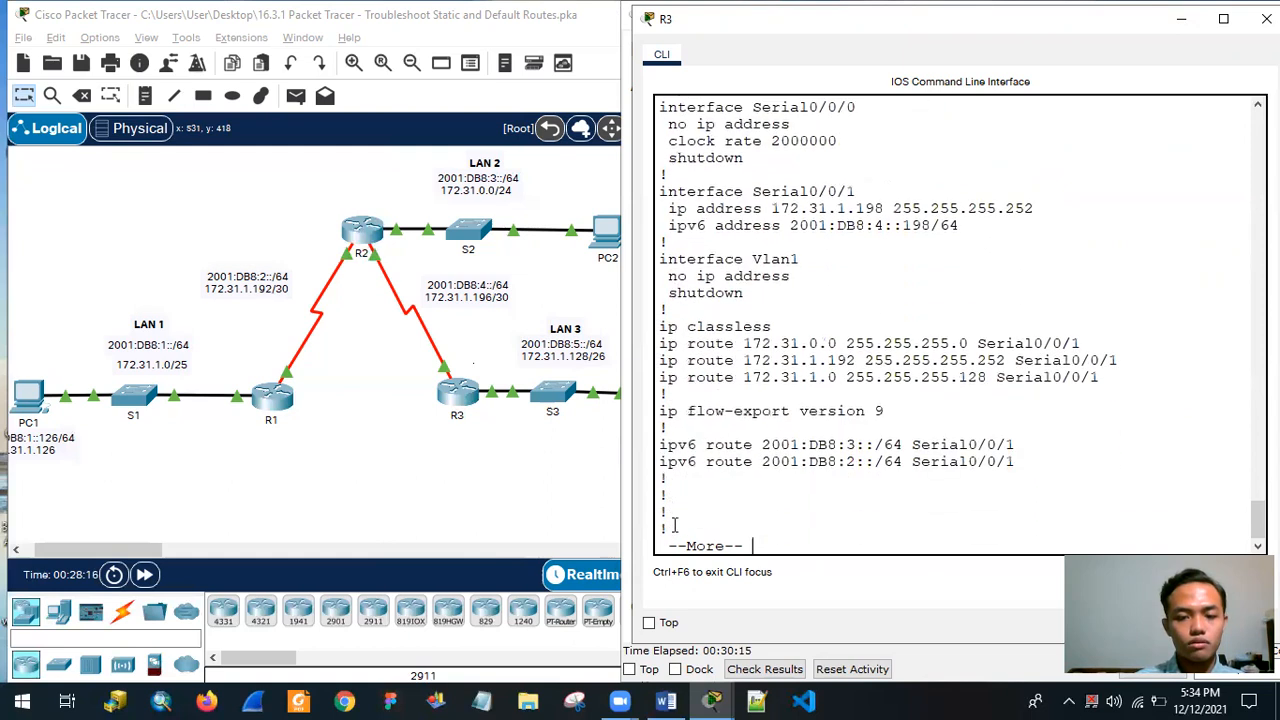
key(Return)
key(Return)
key(Return)
key(Return)
key(Return)
key(Return)
key(Return)
key(Return)
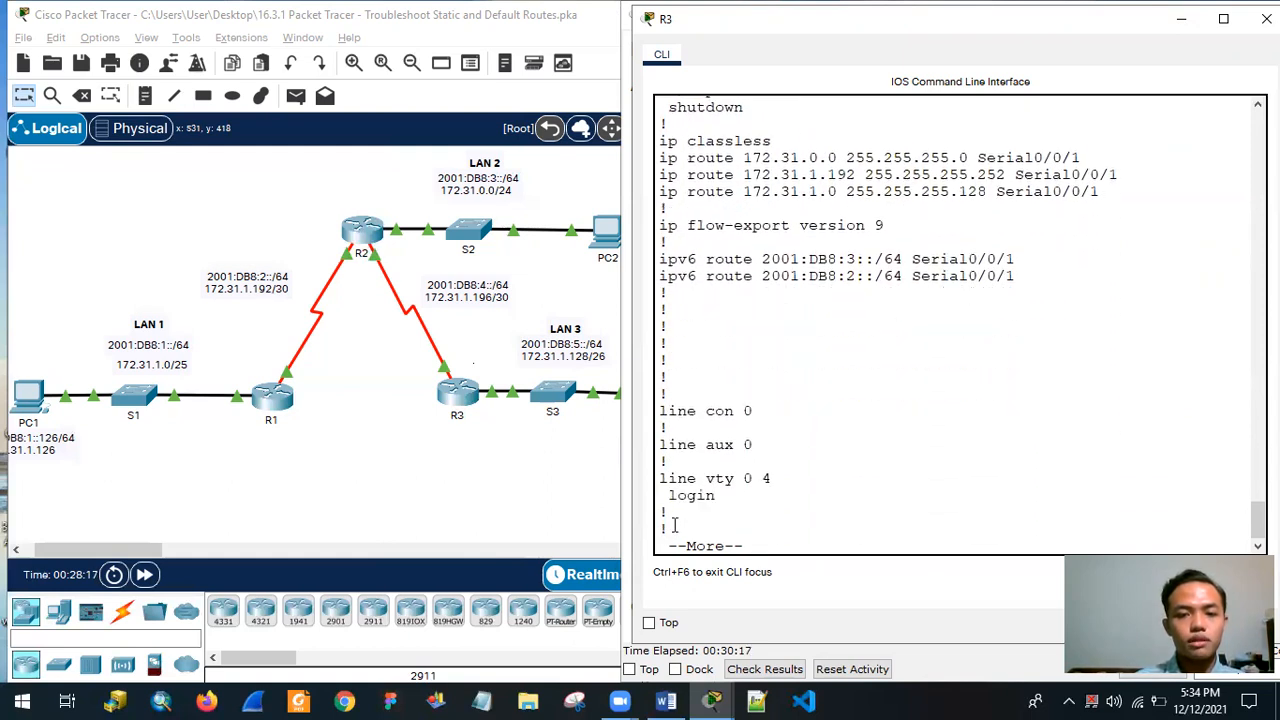
key(Return)
key(Return)
key(Return)
key(Return)
key(Return)
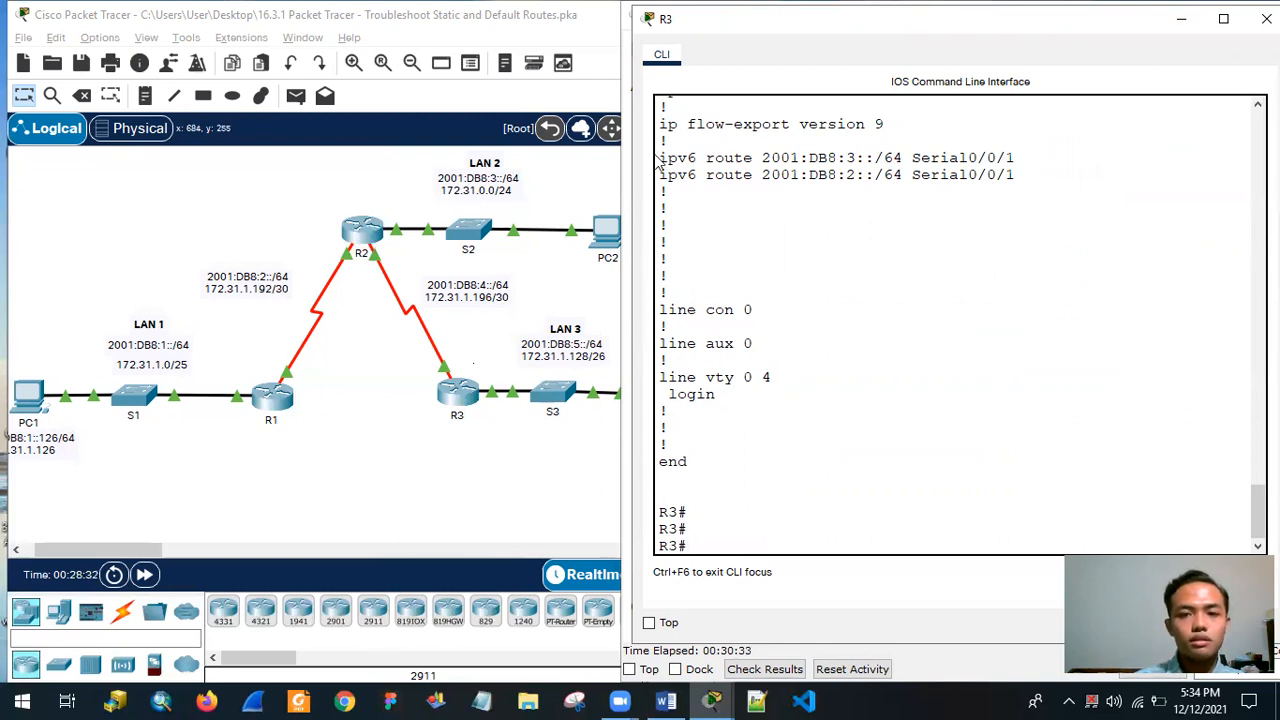
Copy the line ipv6 route 2001:DB8:3::/64 Serial0/0/1 from R3's running configuration.
drag(661, 157, 1070, 162)
right_click(940, 153)
click(837, 155)
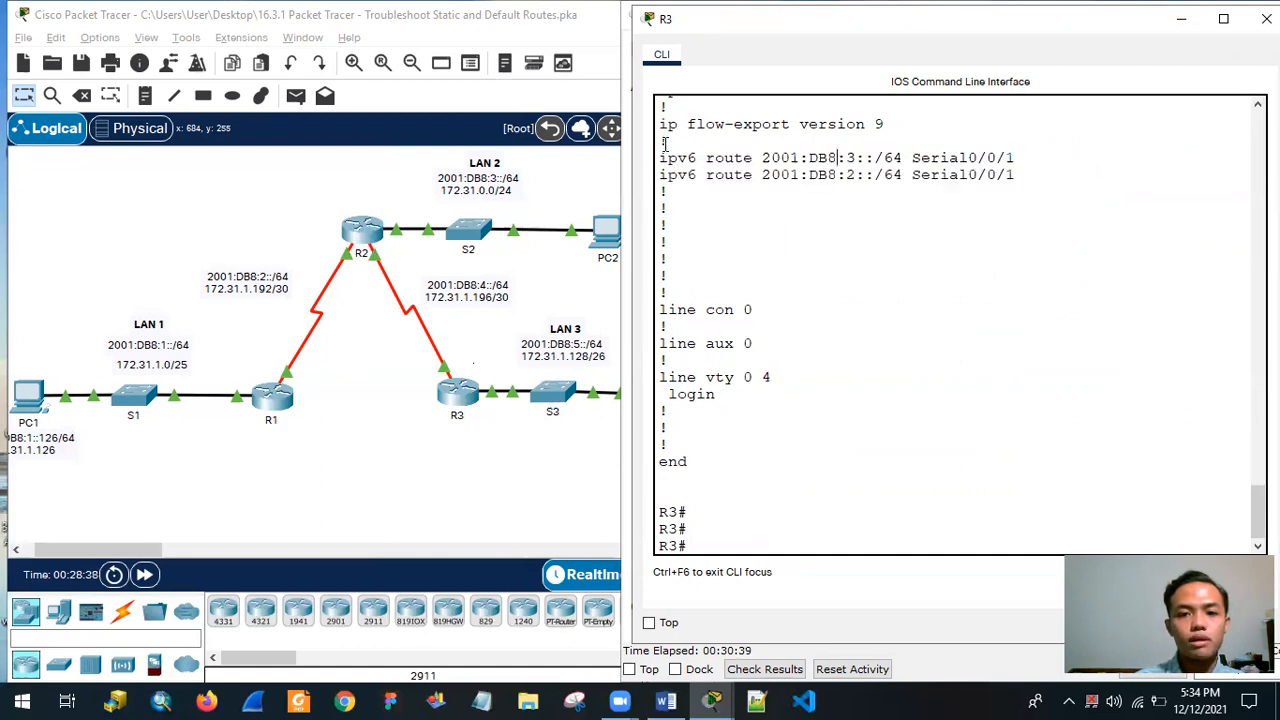
drag(668, 158, 1016, 160)
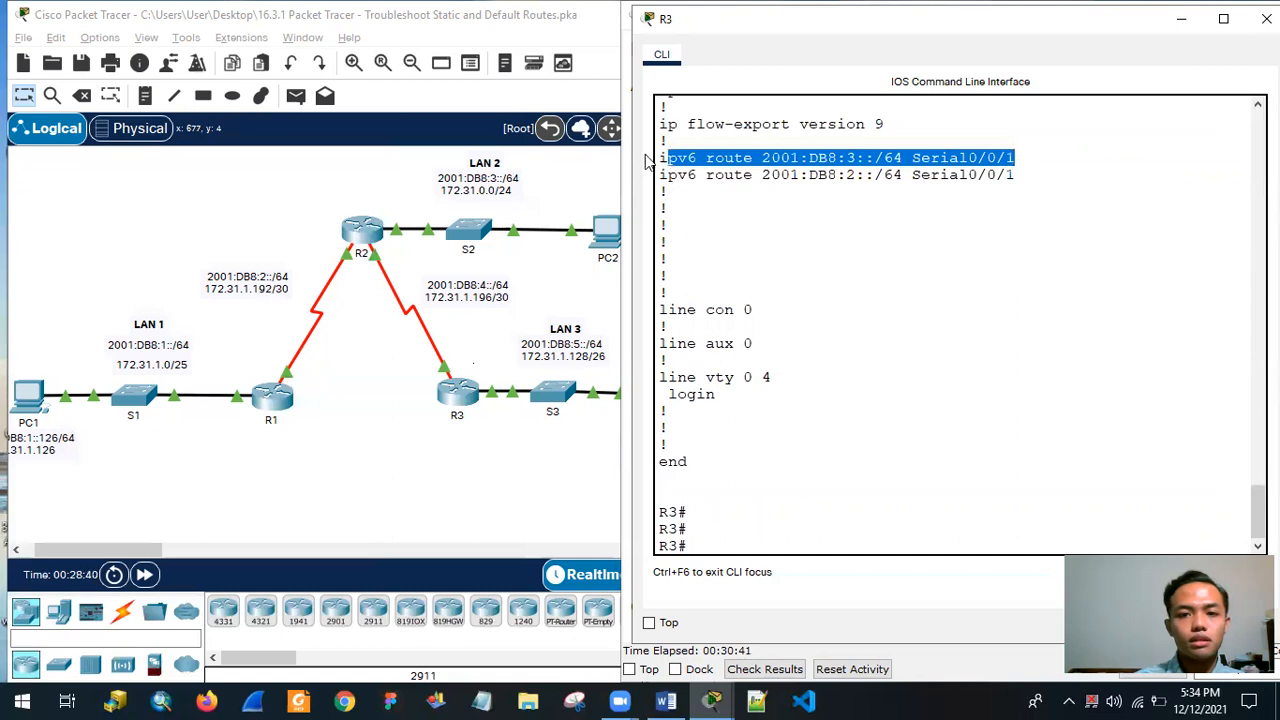
drag(660, 158, 1020, 155)
right_click(1024, 154)
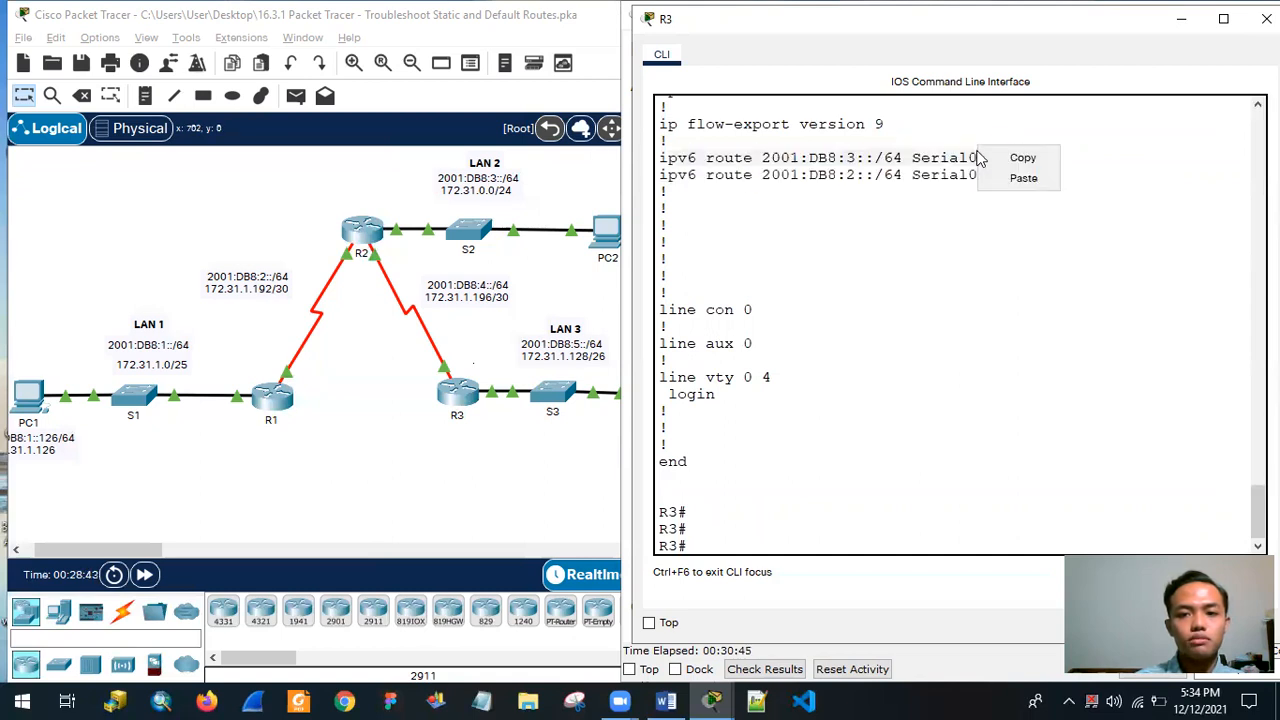
click(688, 158)
drag(660, 158, 1022, 159)
right_click(962, 164)
click(976, 179)
Paste the copied IPv6 route at R3's privileged EXEC prompt, change its network to 2001:DB8:1::/64, and try to run it.
click(760, 550)
right_click(765, 566)
click(782, 584)
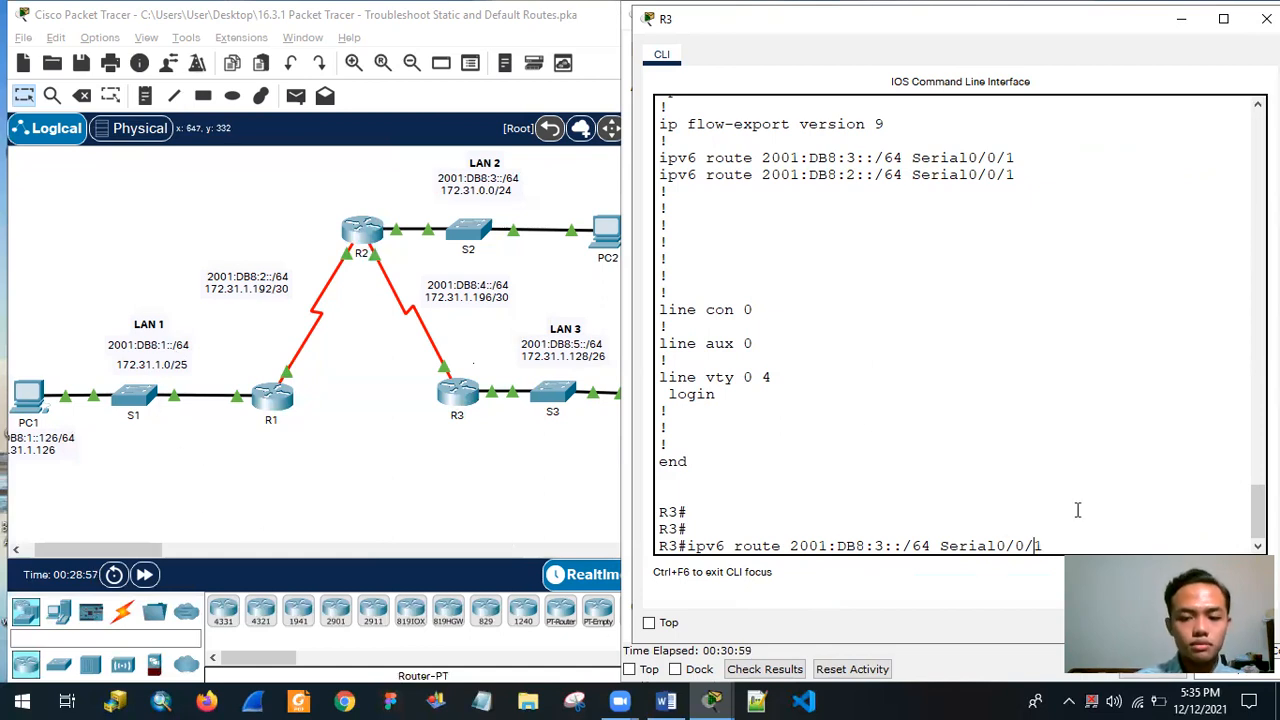
key(Left)
key(Left)
key(Left)
key(Left)
key(Left)
key(Left)
key(Left)
key(Left)
key(Left)
key(Left)
key(BackSpace)
text(1)
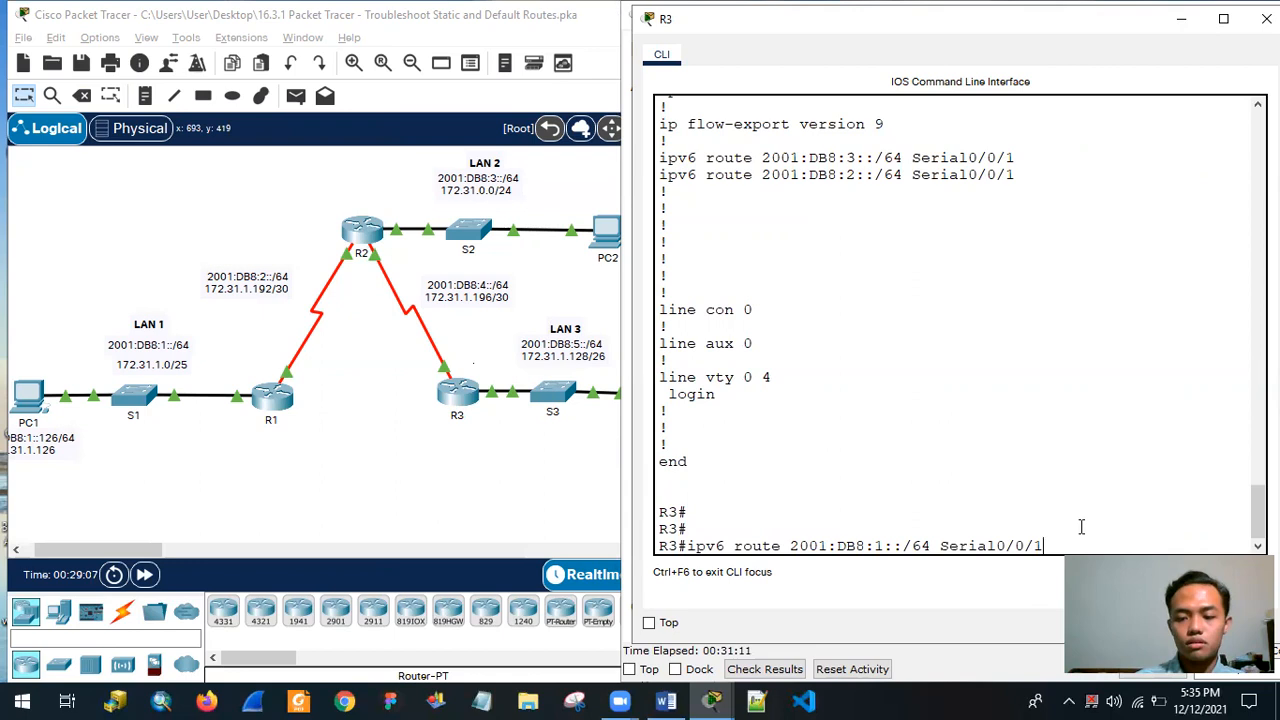
key(Return)
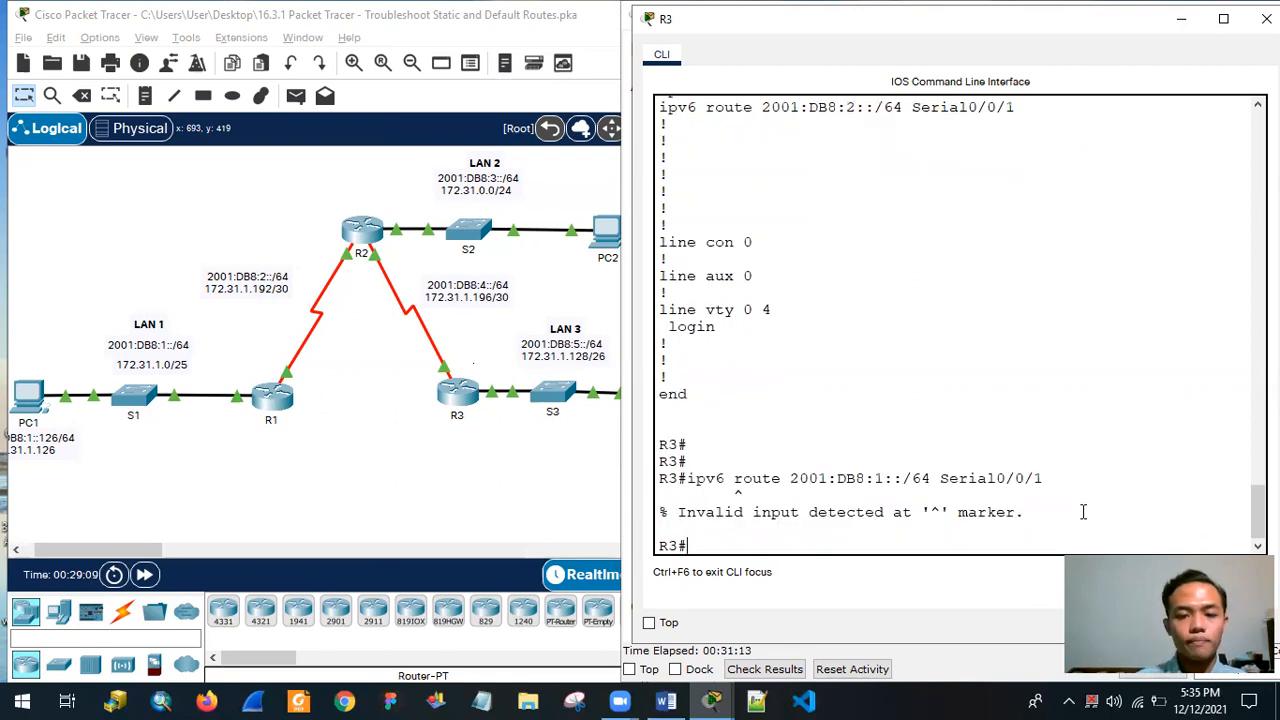
Add the static route ipv6 route 2001:DB8:1::/64 Serial0/0/1 in R3's global configuration mode, entered with conf t, and exit to privileged EXEC.
text(cong)
text( t)
key(Return)
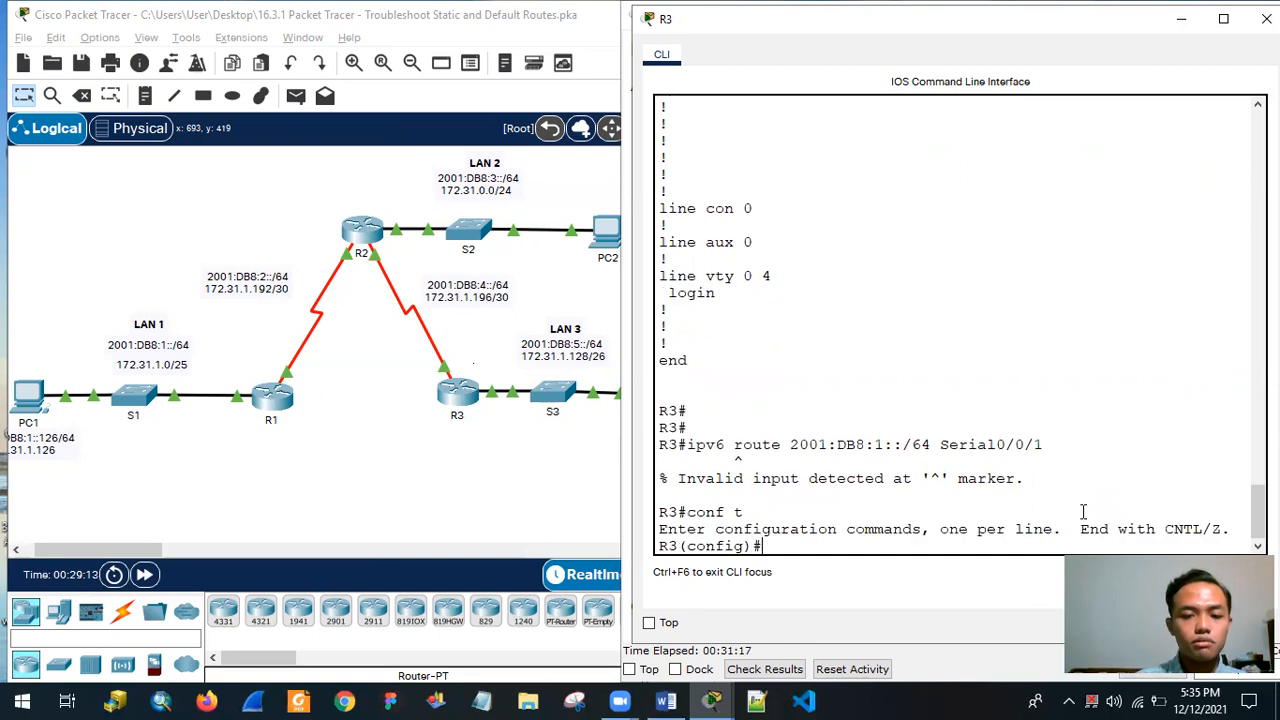
right_click(806, 545)
click(813, 555)
right_click(786, 545)
click(834, 582)
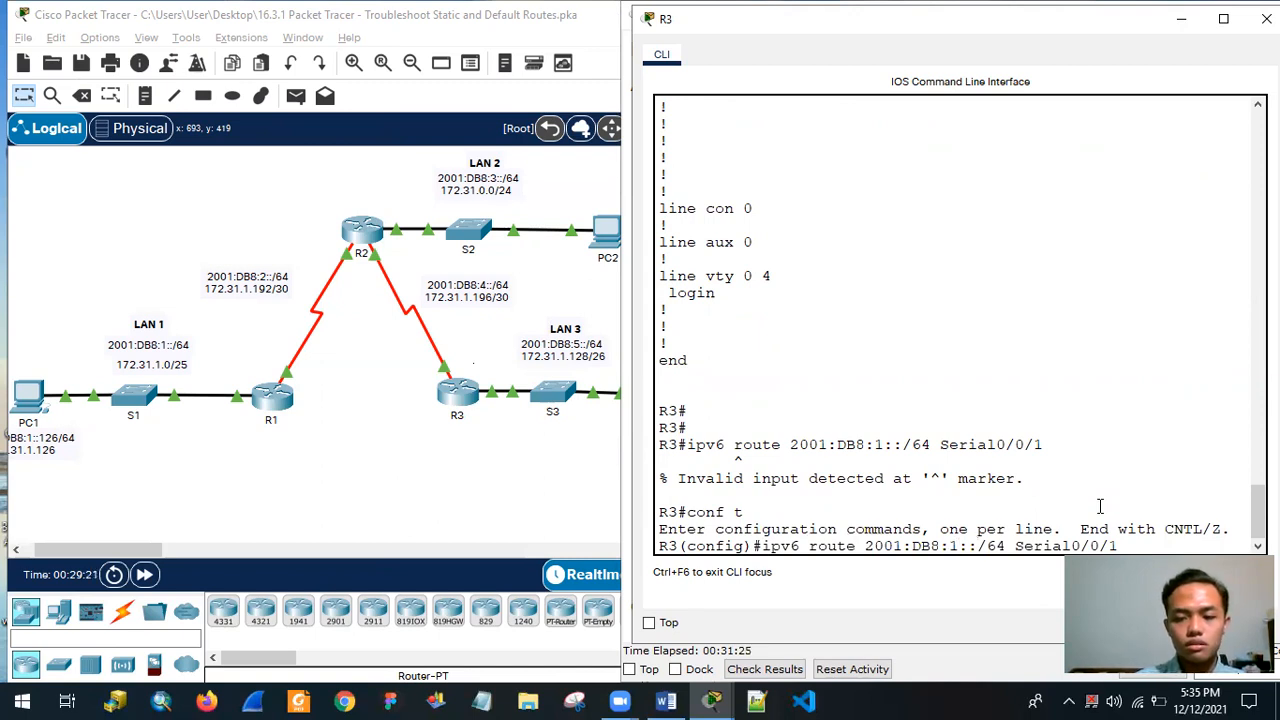
key(Return)
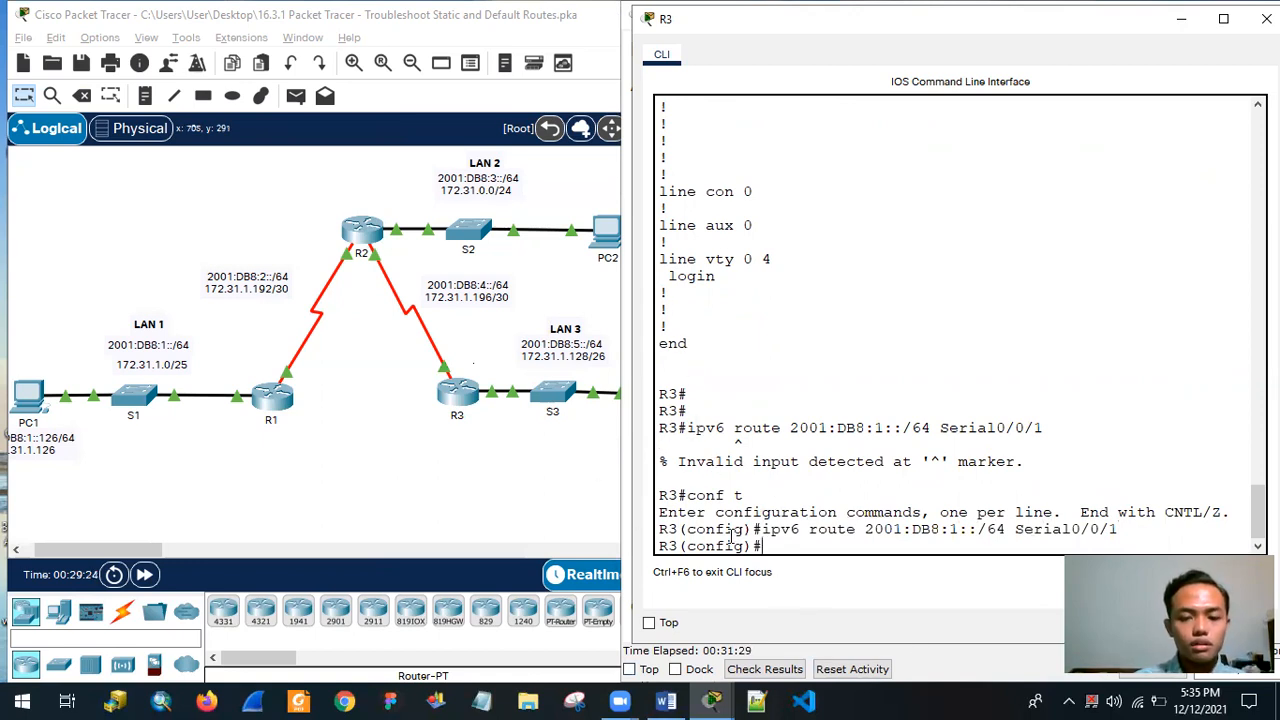
text(exit)
key(Return)
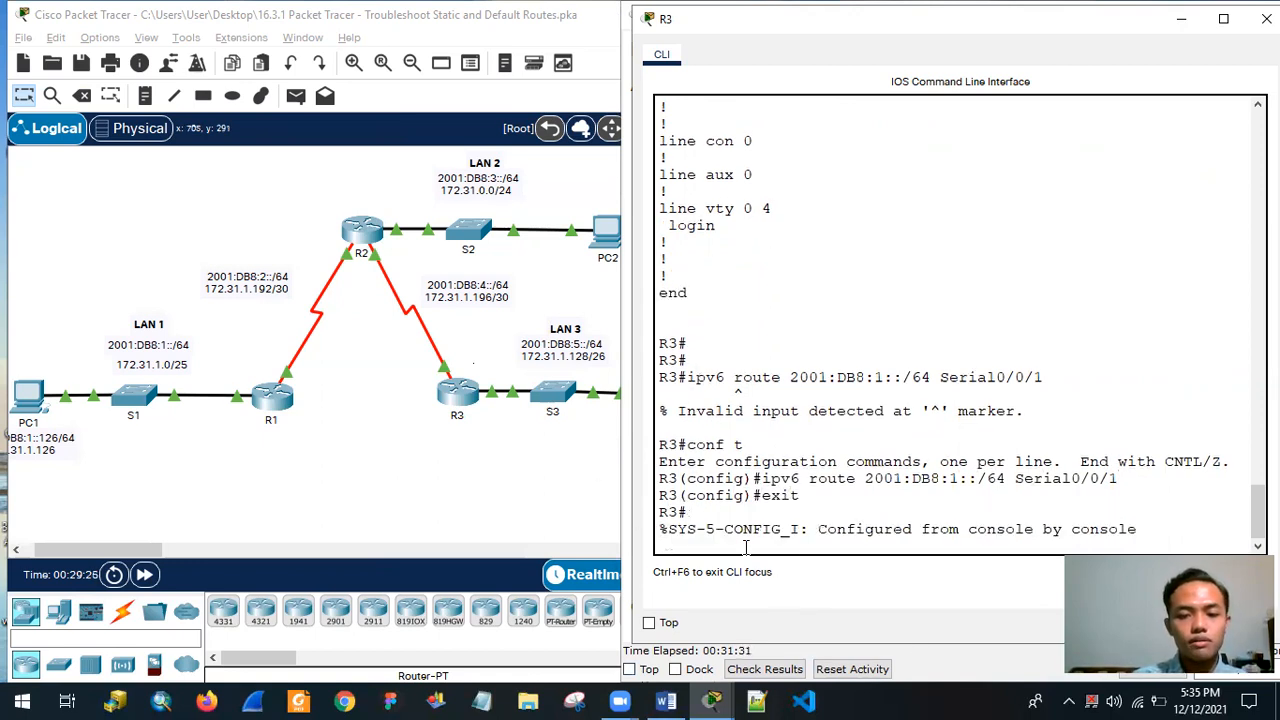
Run show ip route on R3 to recheck its IPv4 static routes.
text(show )
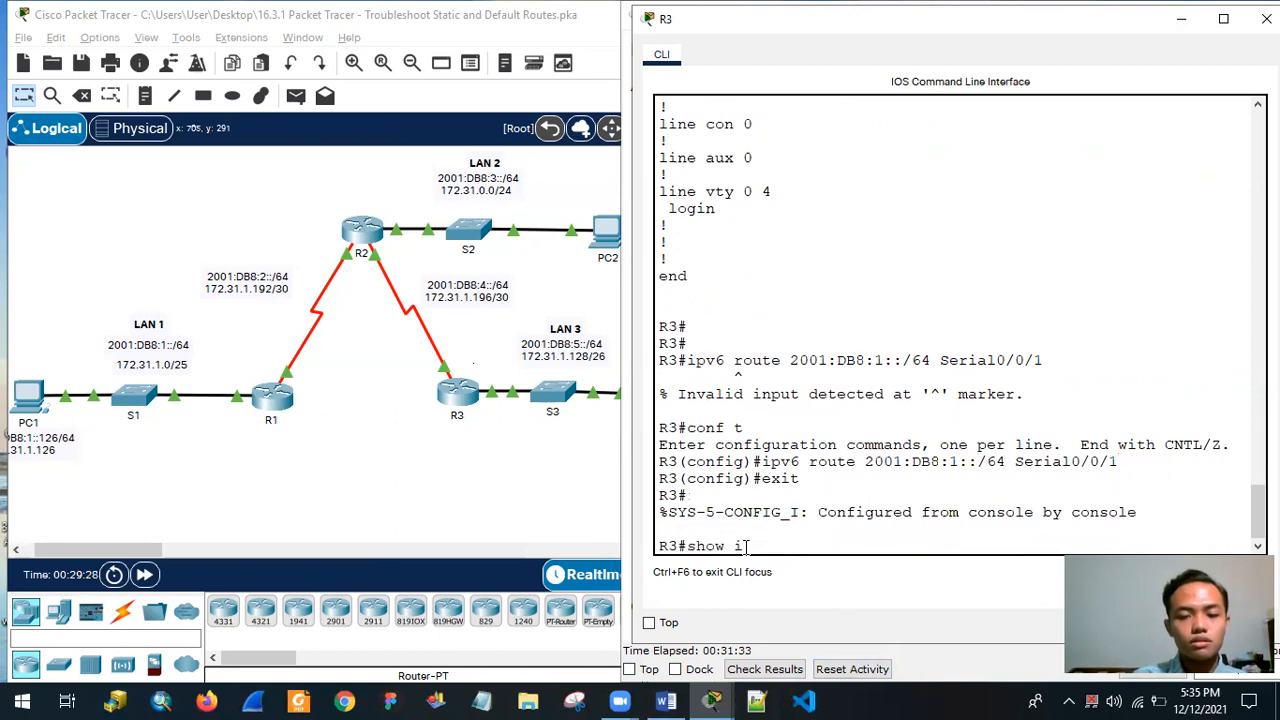
text(ip roue)
key(BackSpace)
key(BackSpace)
text(ute)
key(Return)
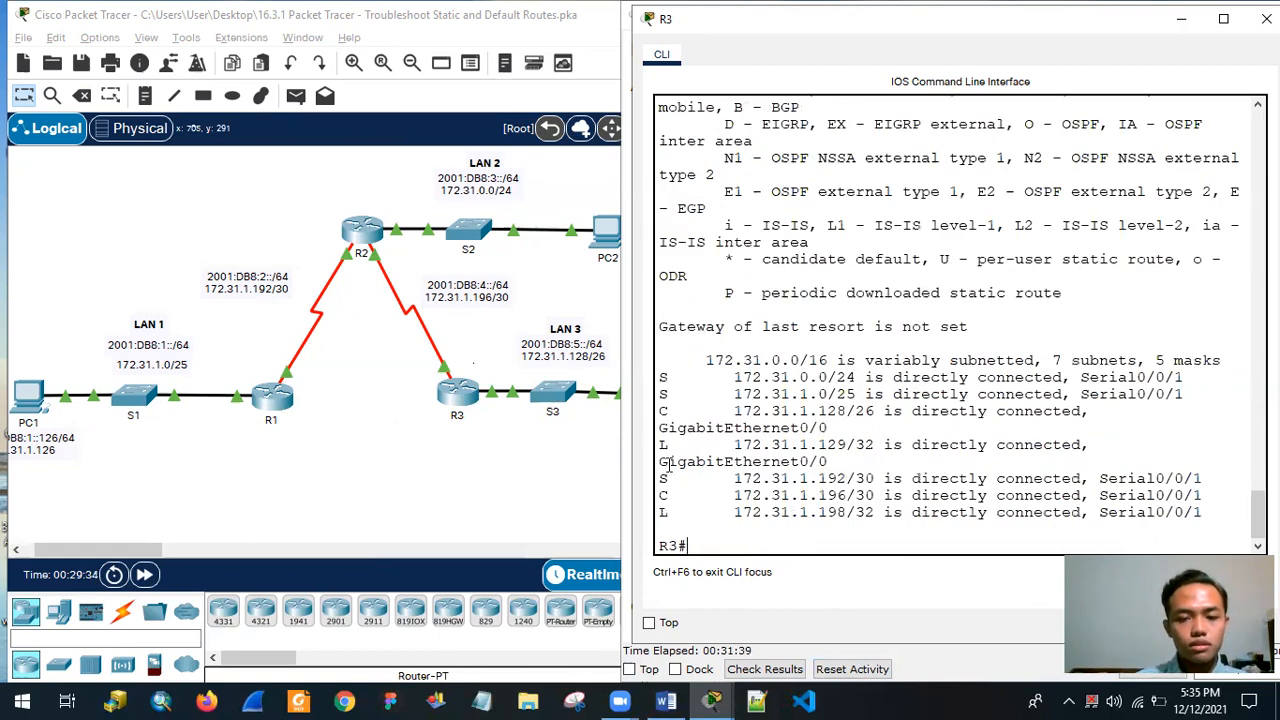
Run show ipv6 route on R3 and page through its full IPv6 routing table.
text(sgow)
key(BackSpace)
key(BackSpace)
key(BackSpace)
key(BackSpace)
text(show ipv6)
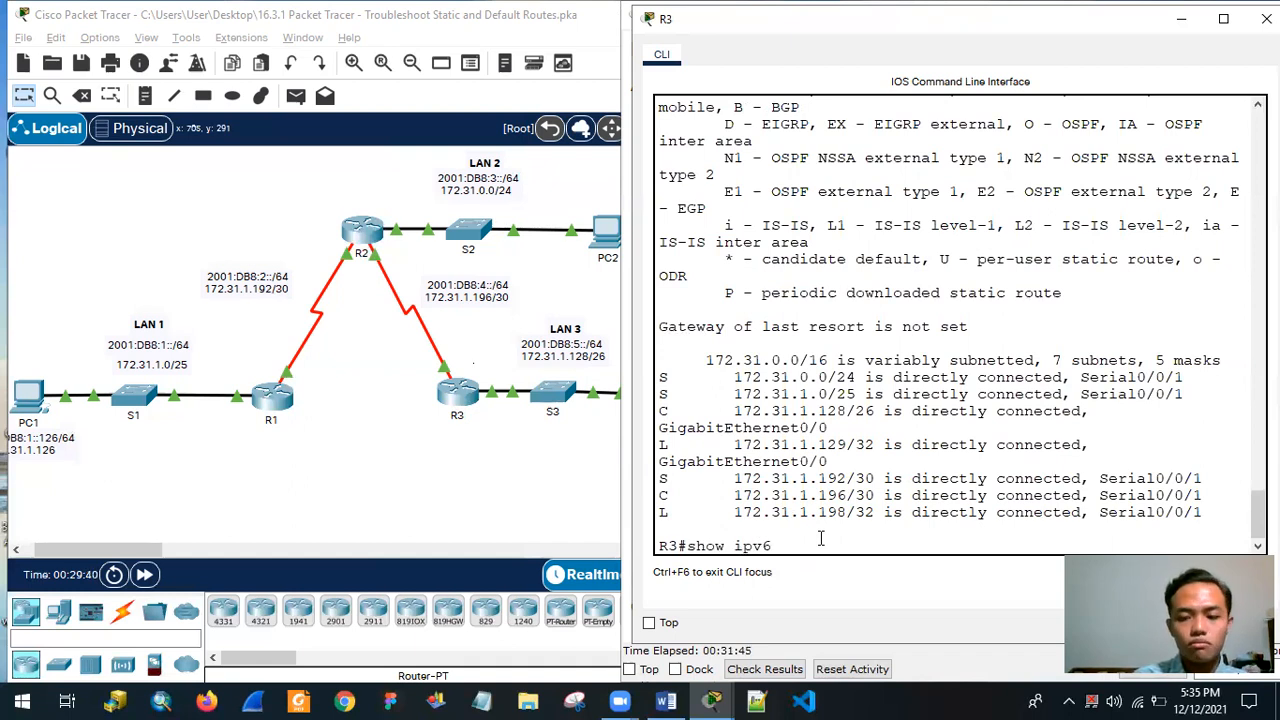
text( route)
key(Return)
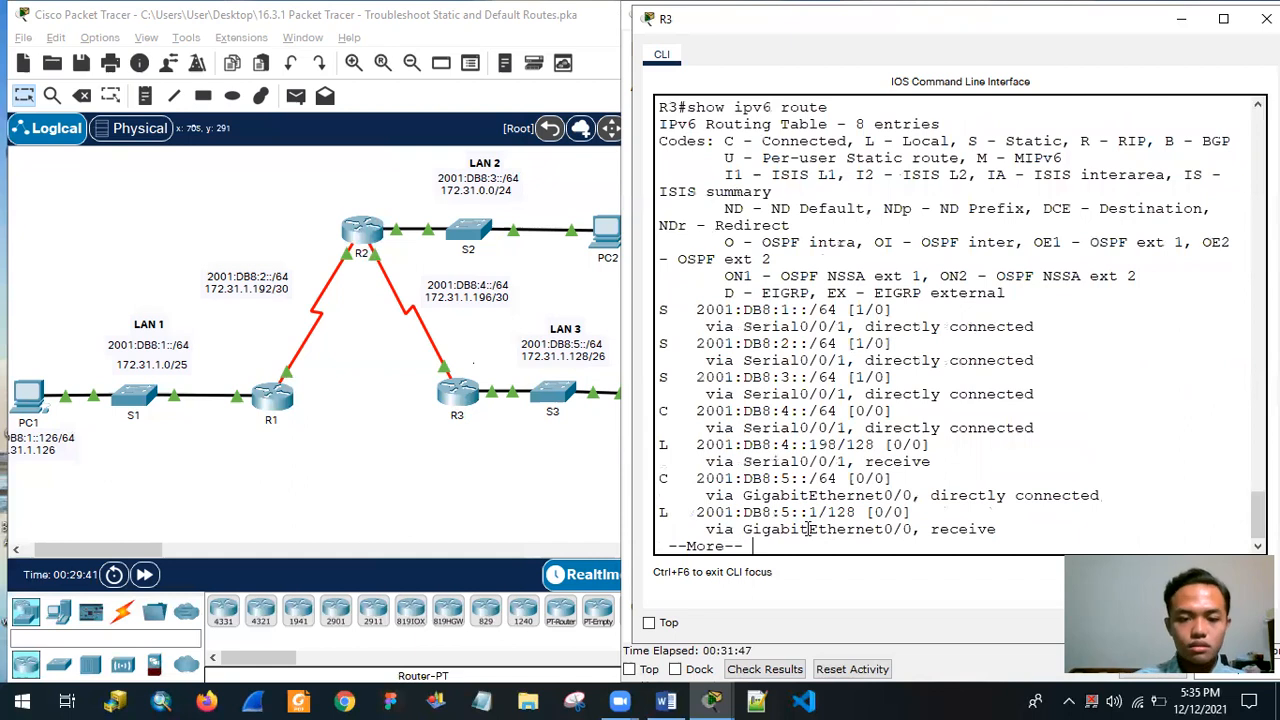
key(Return)
key(Return)
key(Return)
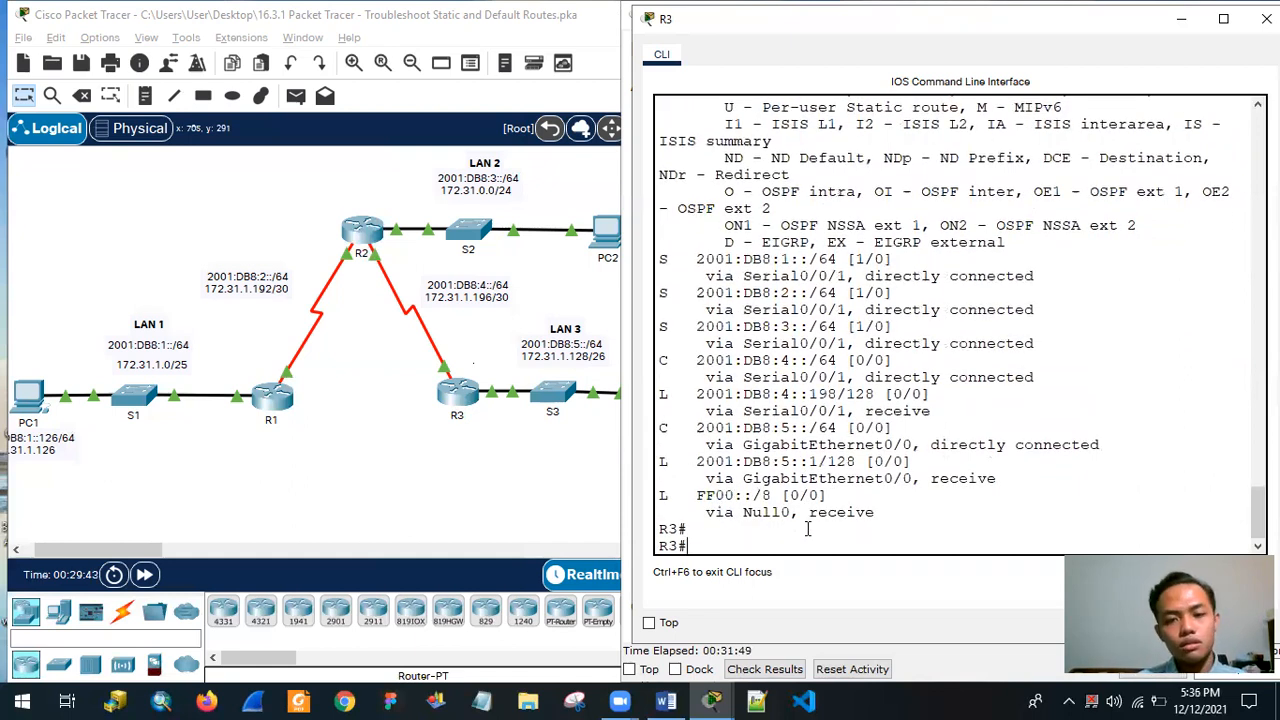
key(Return)
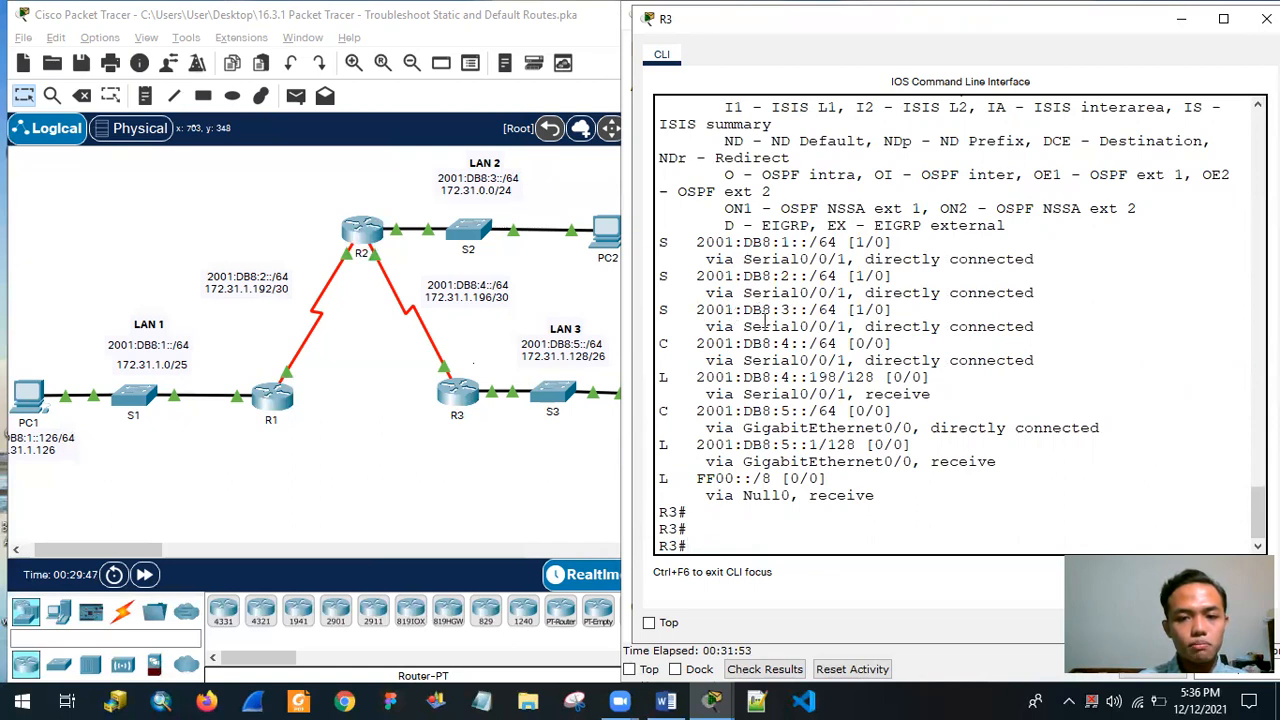
Highlight R3's static route entry for 2001:DB8:1::/64 in the IPv6 routing table, and clear the selection.
drag(697, 242, 1050, 259)
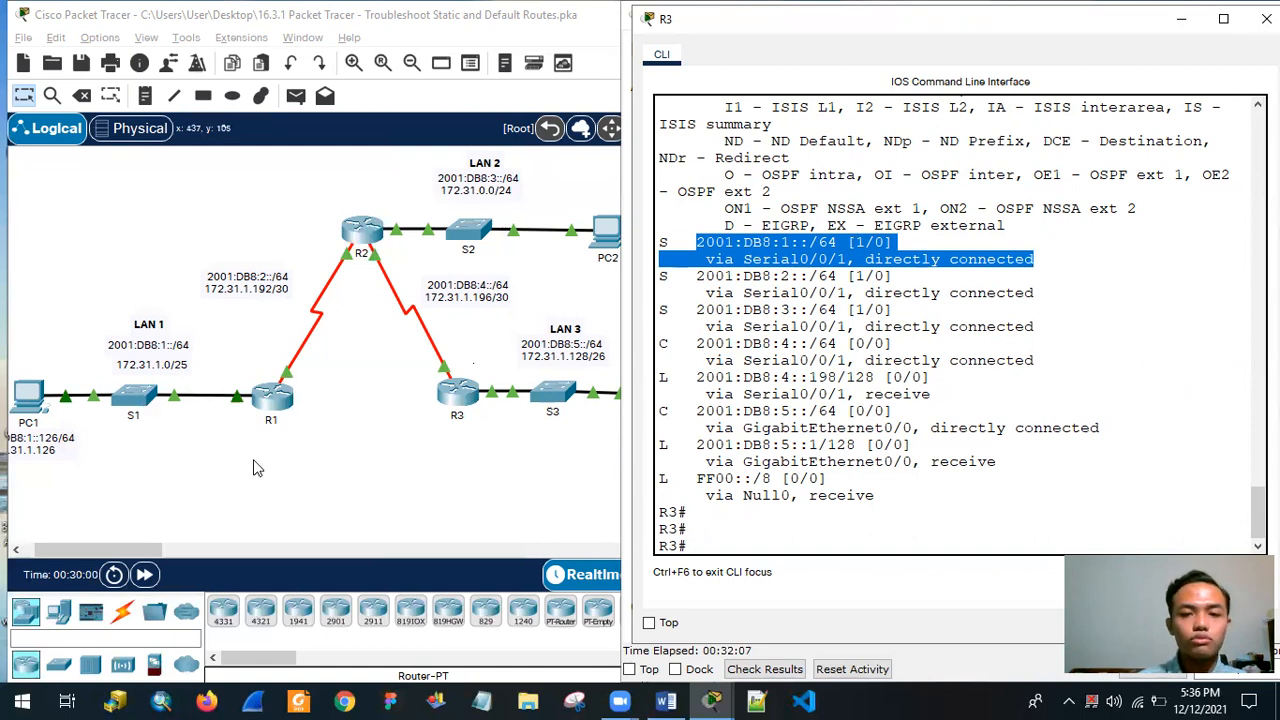
click(772, 573)
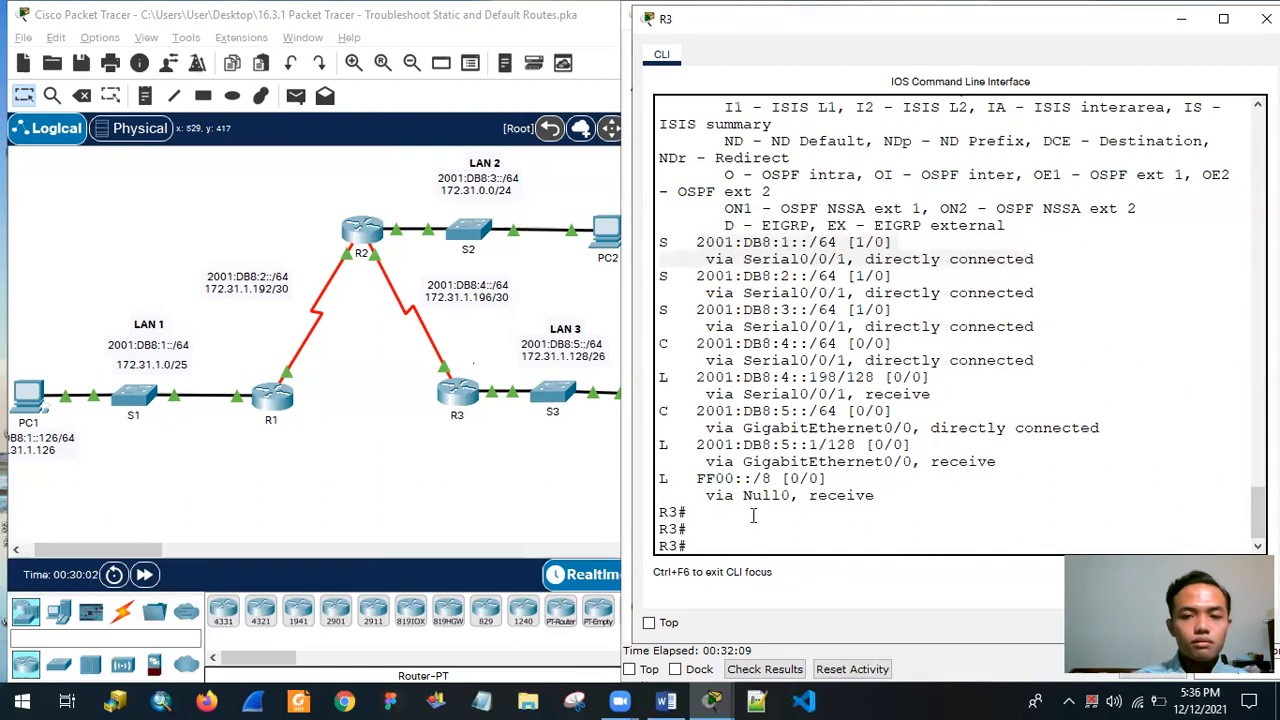
drag(756, 531, 755, 516)
click(752, 550)
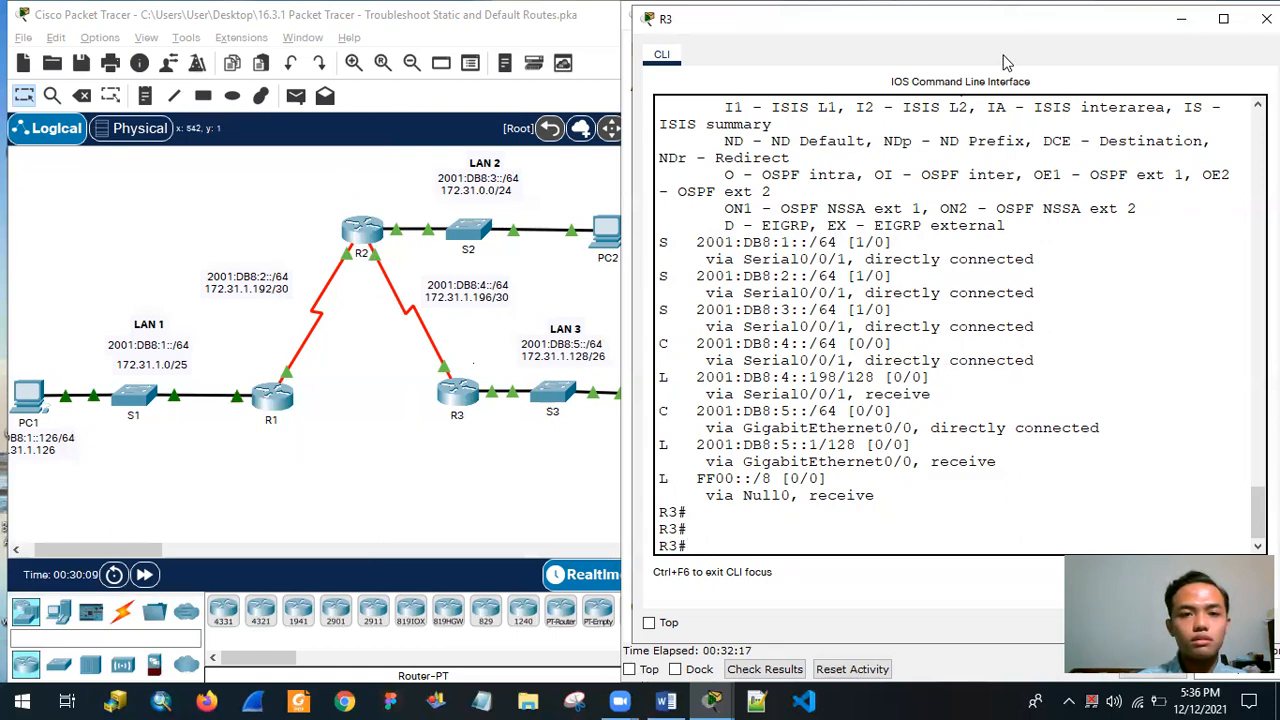
Exit R3's privileged EXEC session and restart its console at the user EXEC prompt.
text(exit)
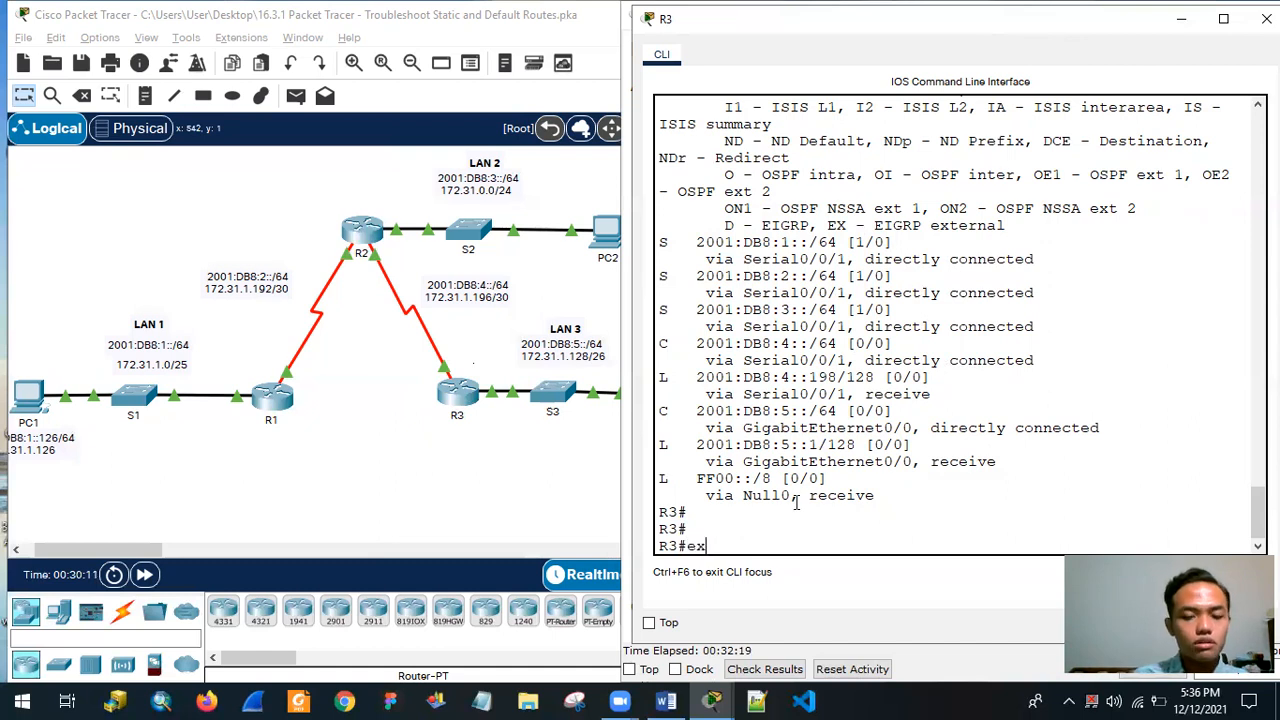
key(Return)
key(Return)
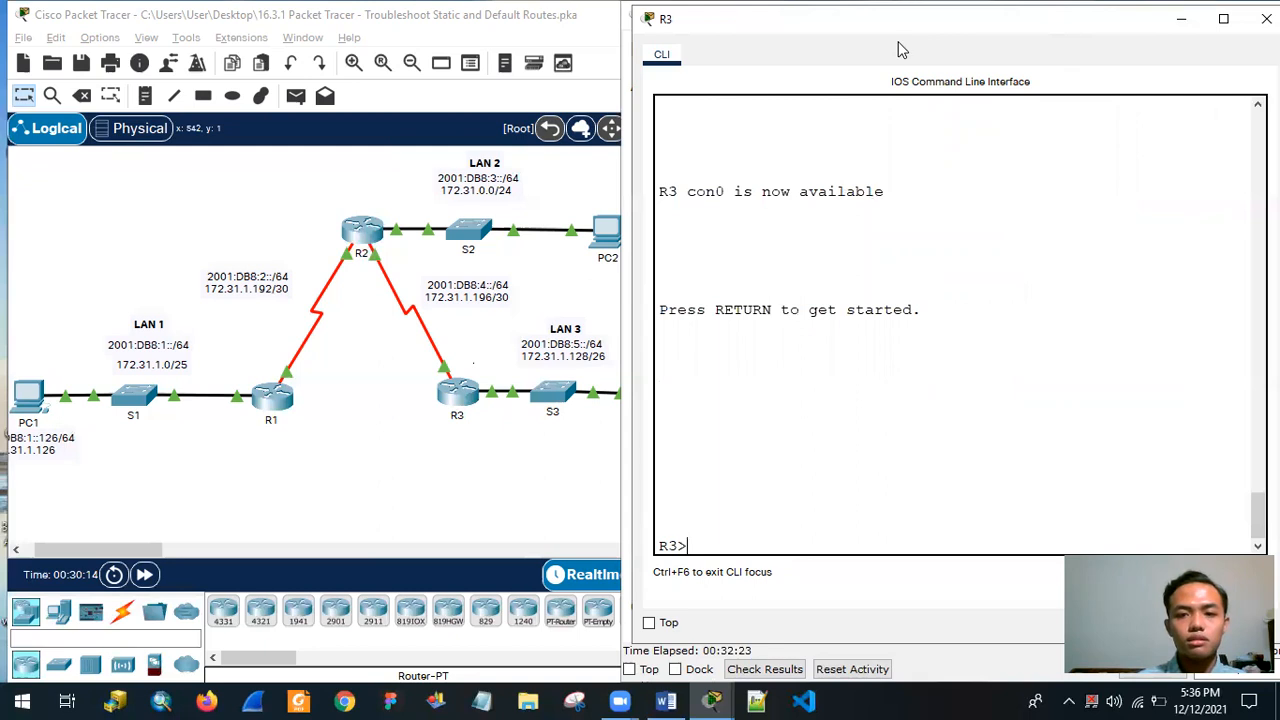
Bring the PT Activity instructions in front of R3's console and review the addressing table, instructions and completion status.
drag(898, 27, 351, 90)
click(971, 33)
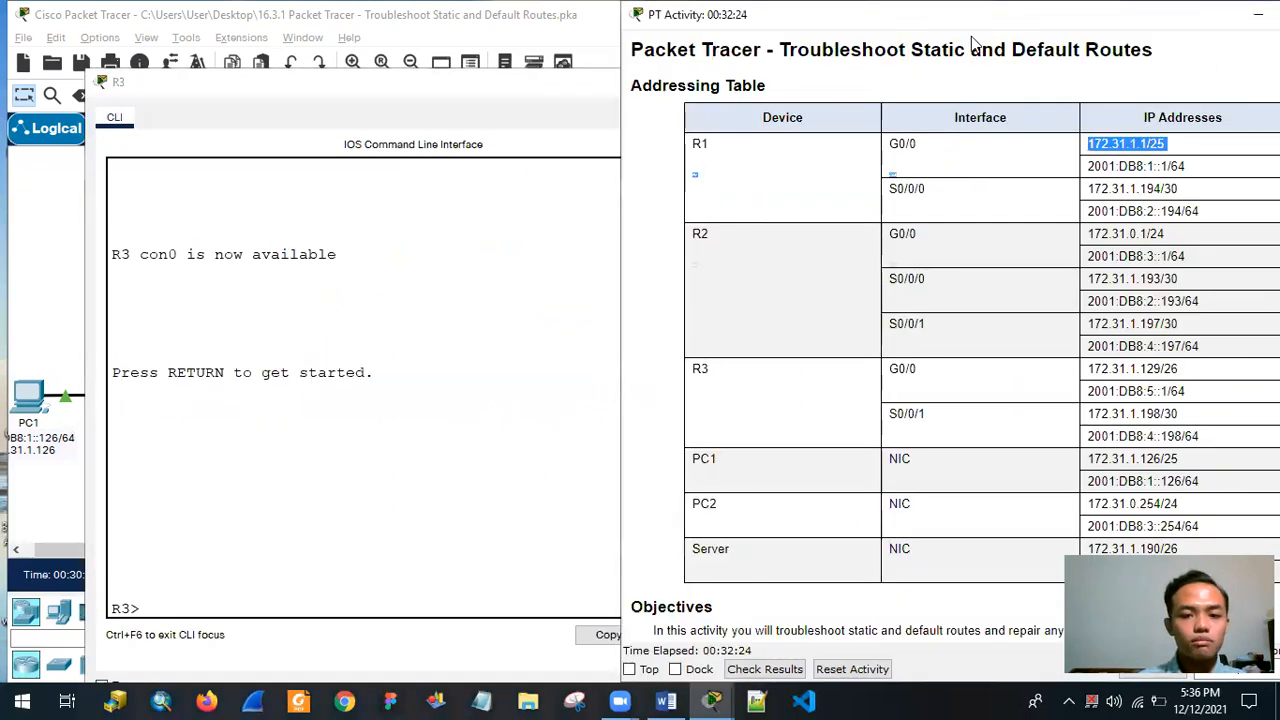
double_click(1193, 4)
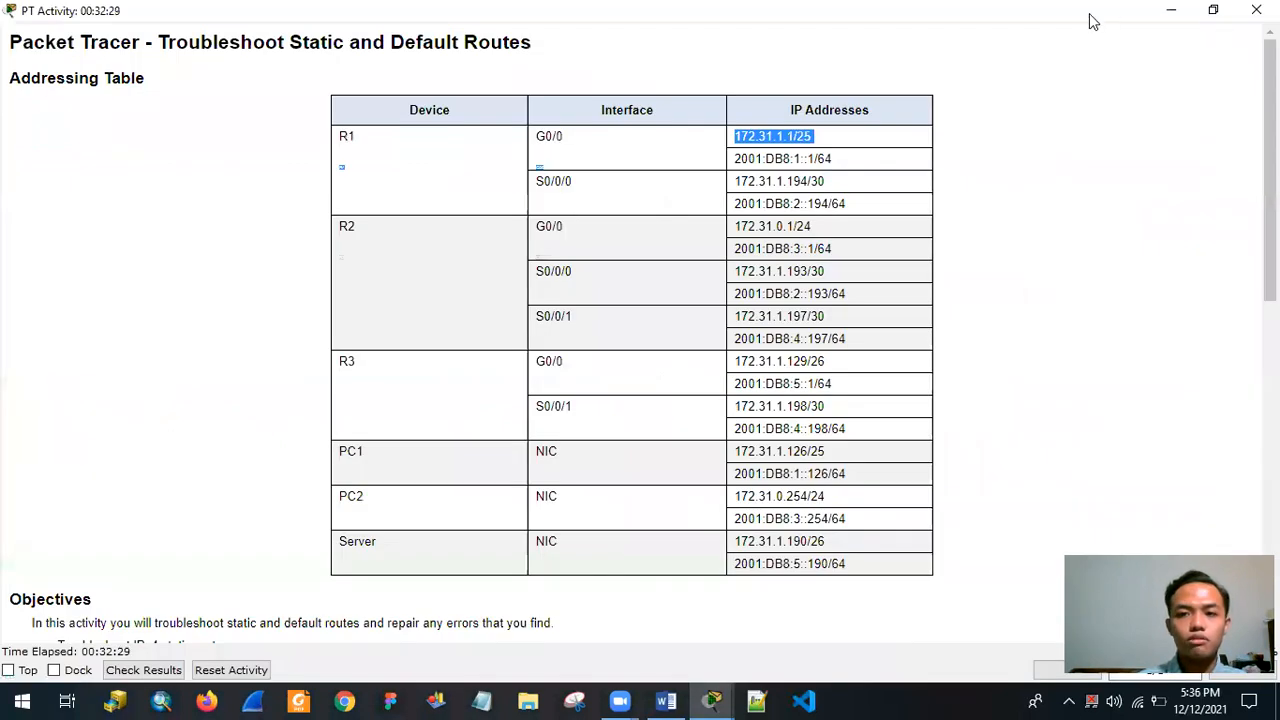
double_click(1093, 20)
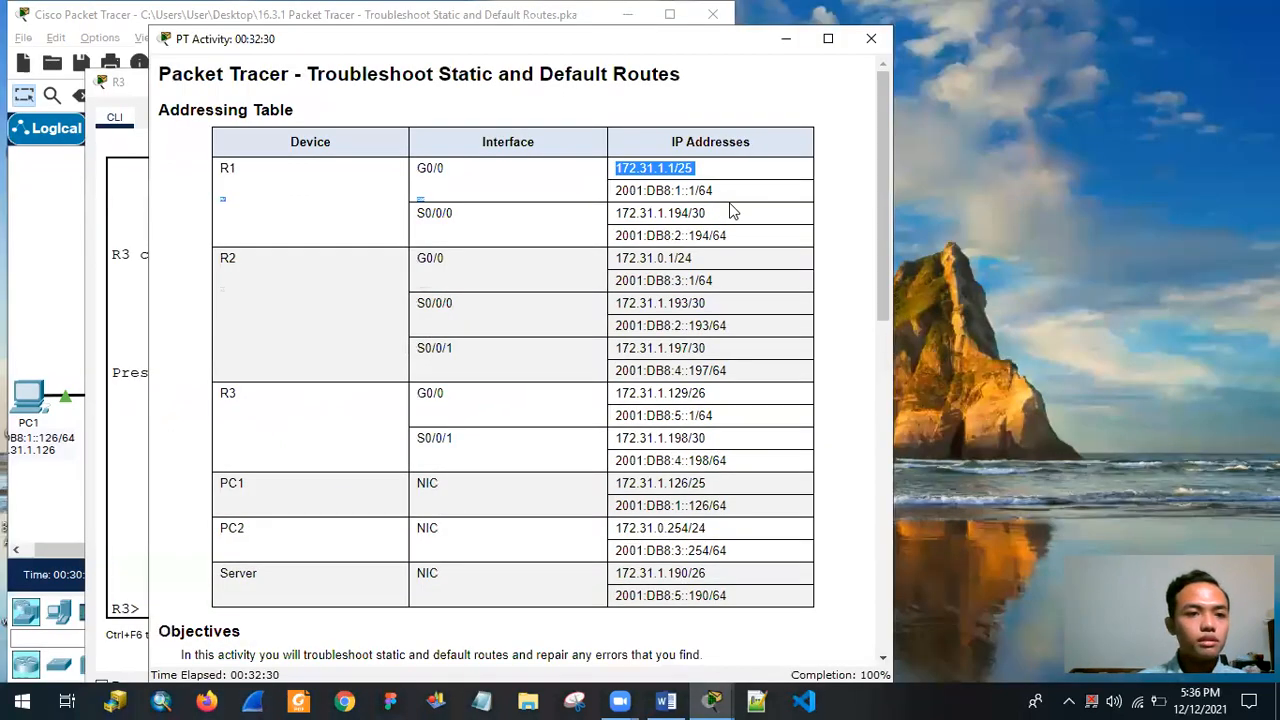
scroll(722, 235, down, 10)
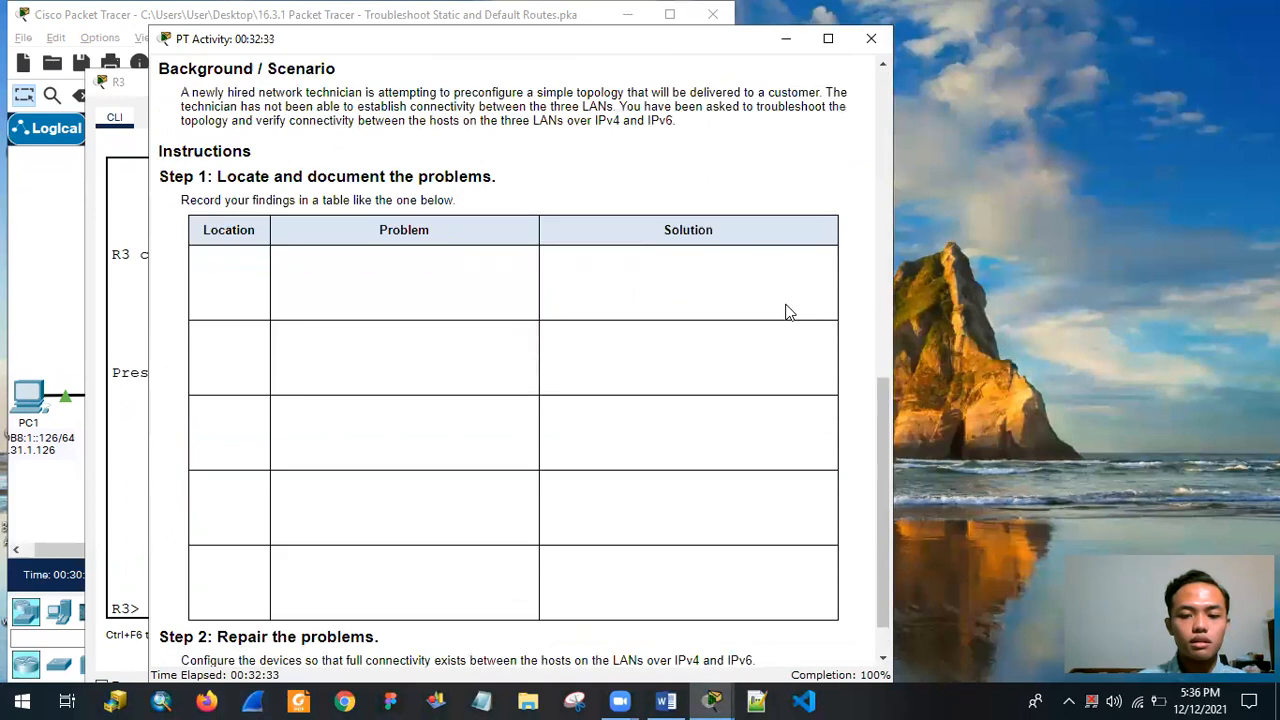
scroll(787, 312, up, 10)
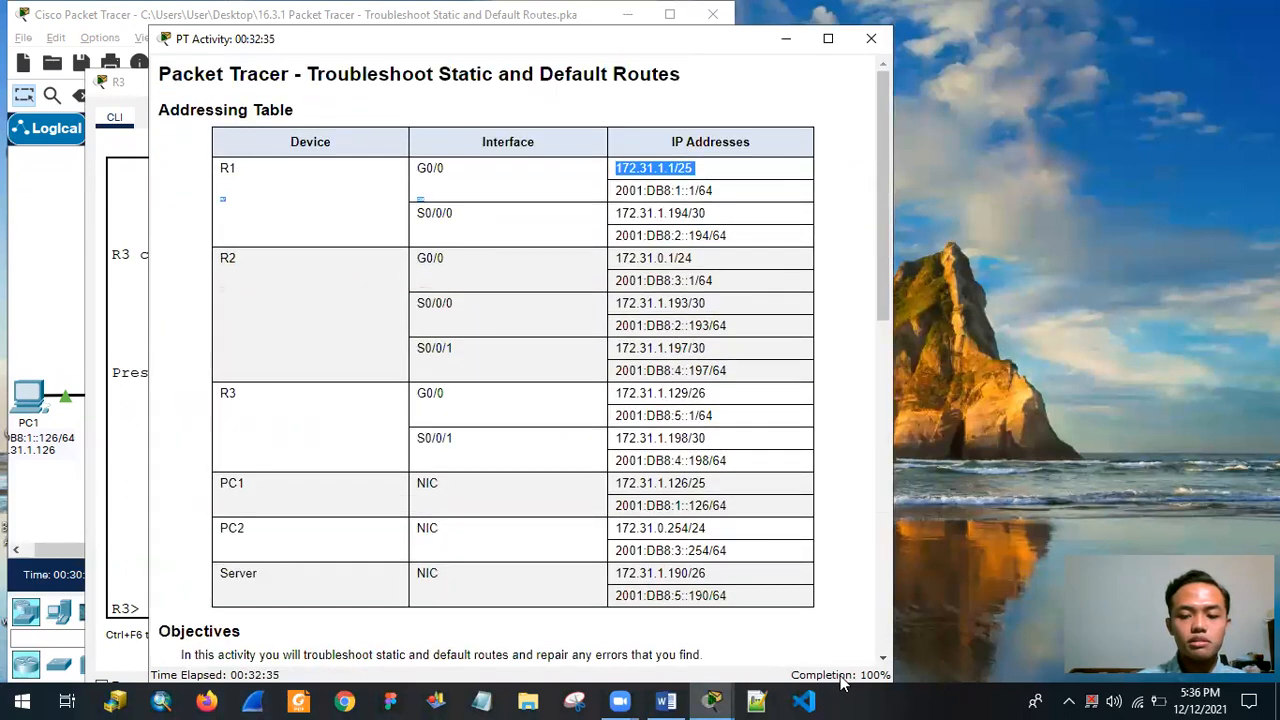
Widen the PT Activity window, try to check the activity results, and bring the instructions back to the front.
drag(897, 283, 1047, 284)
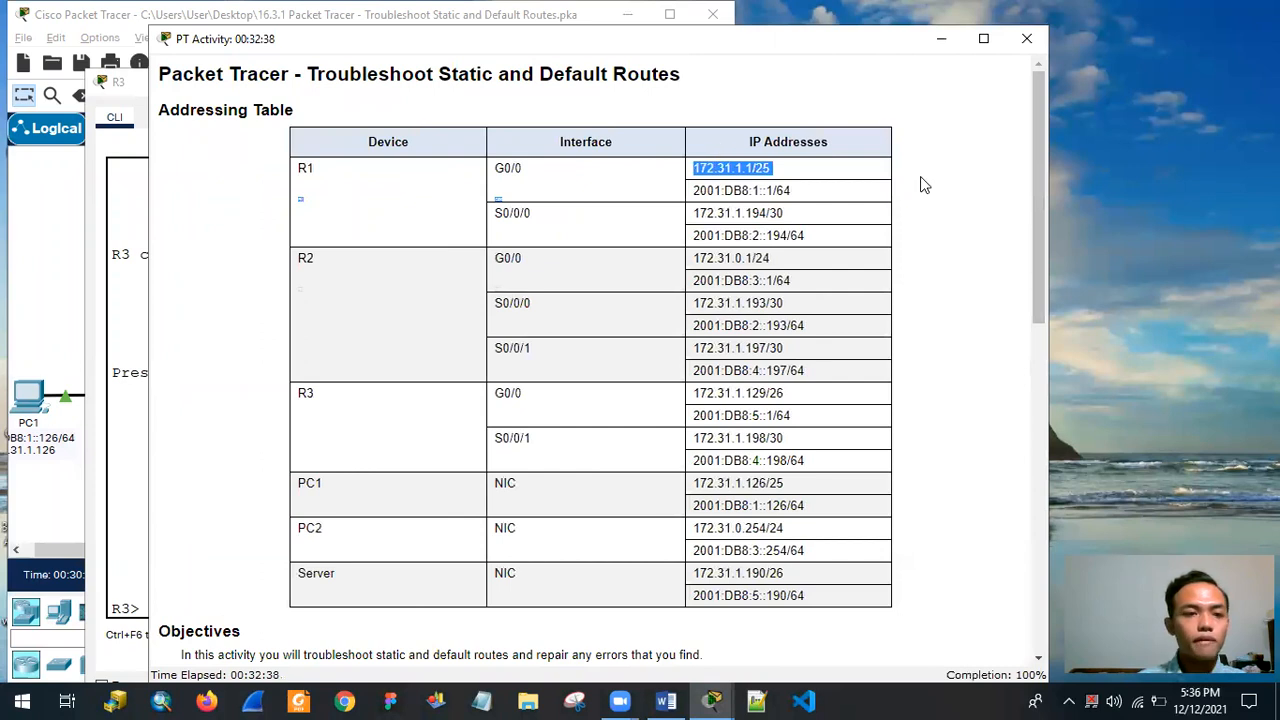
click(303, 130)
drag(175, 42, 184, 29)
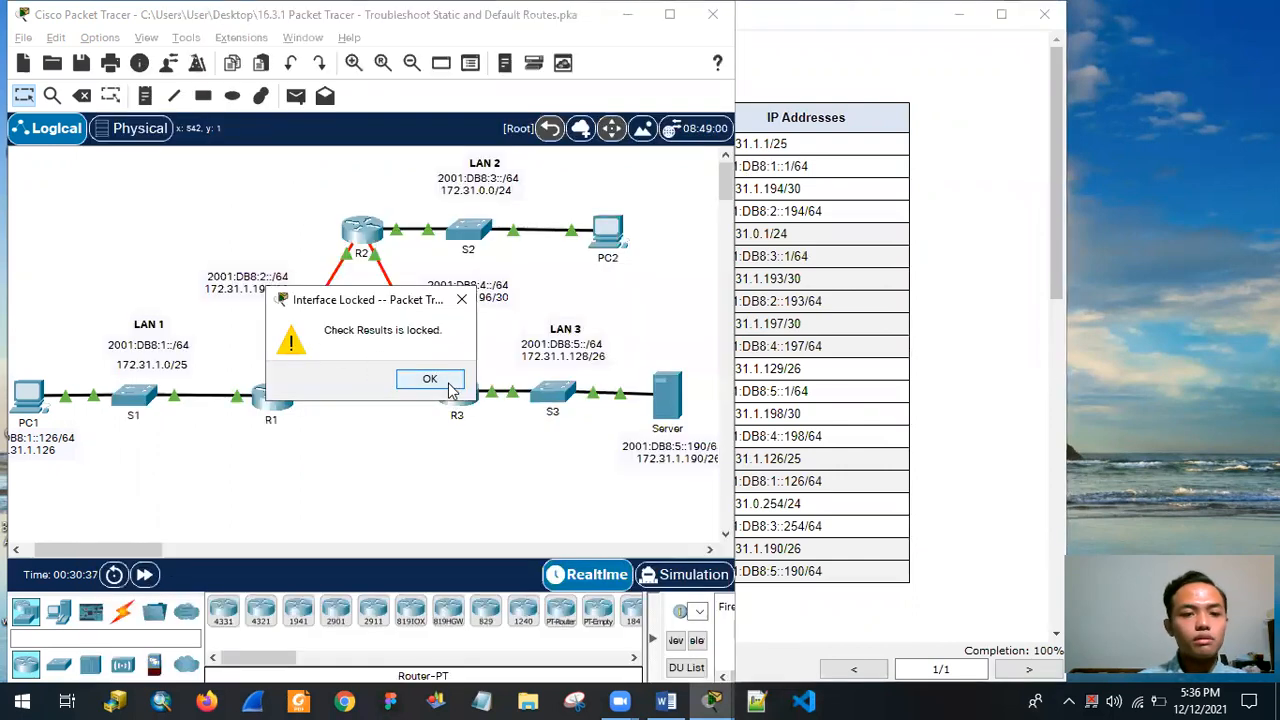
click(449, 388)
click(868, 218)
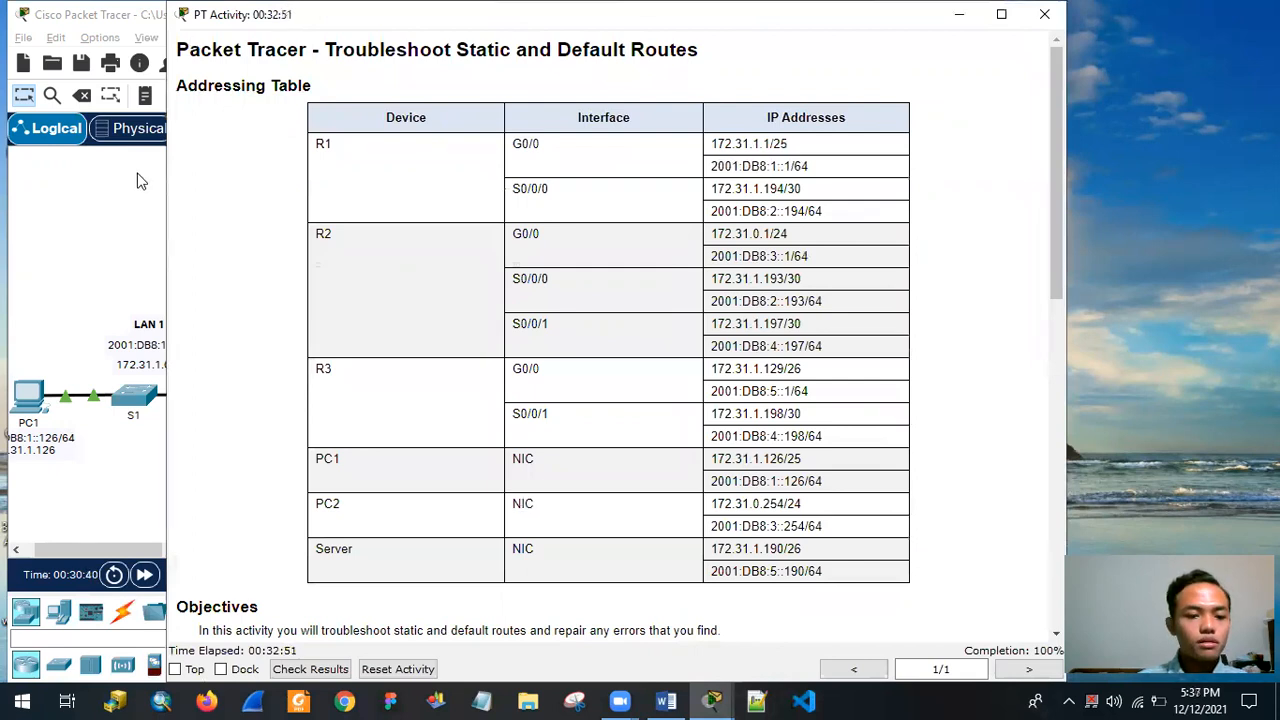
Position and narrow the PT Activity window so the router topology stays visible beside the addressing table.
drag(205, 20, 210, 22)
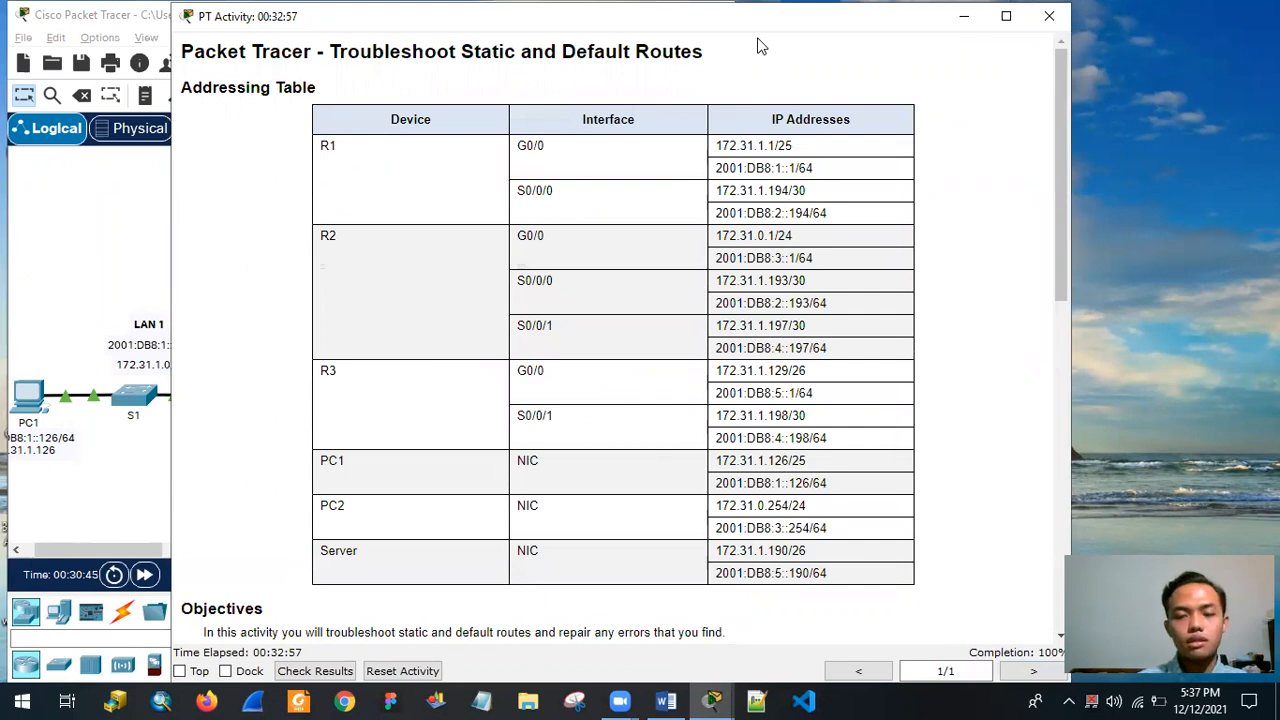
drag(842, 28, 1151, 29)
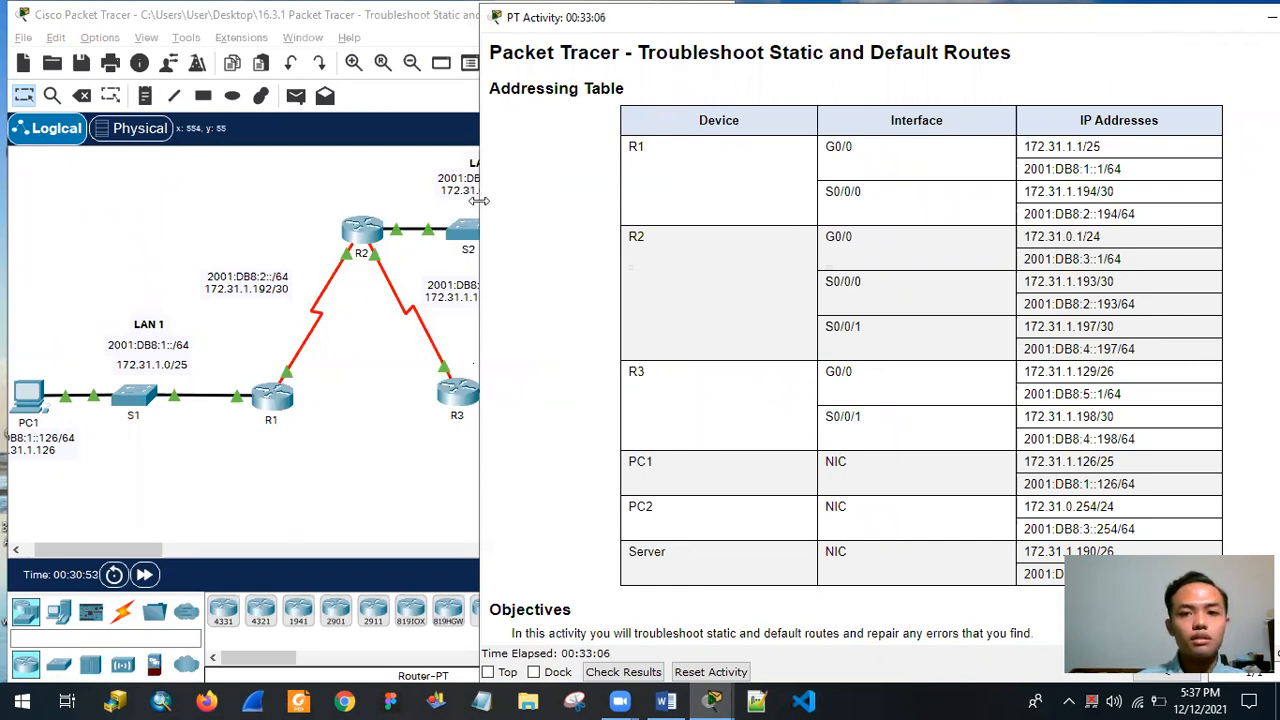
drag(480, 200, 573, 217)
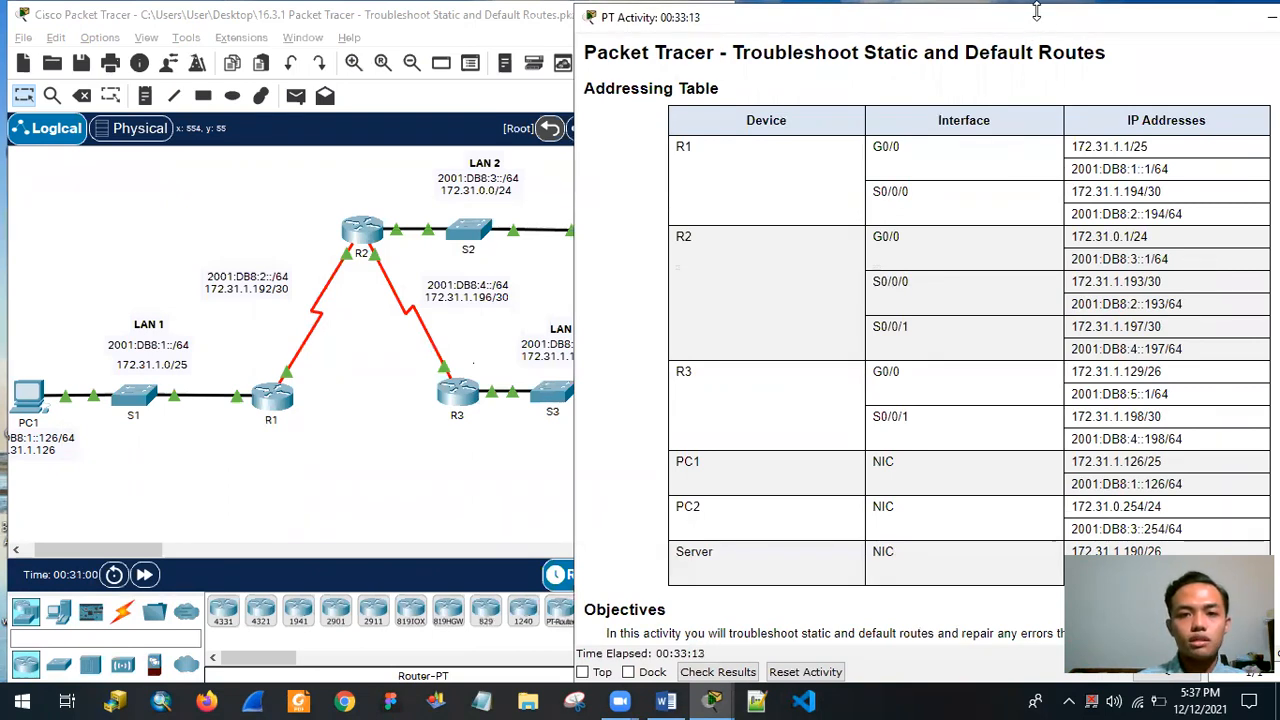
drag(1037, 10, 1037, 7)
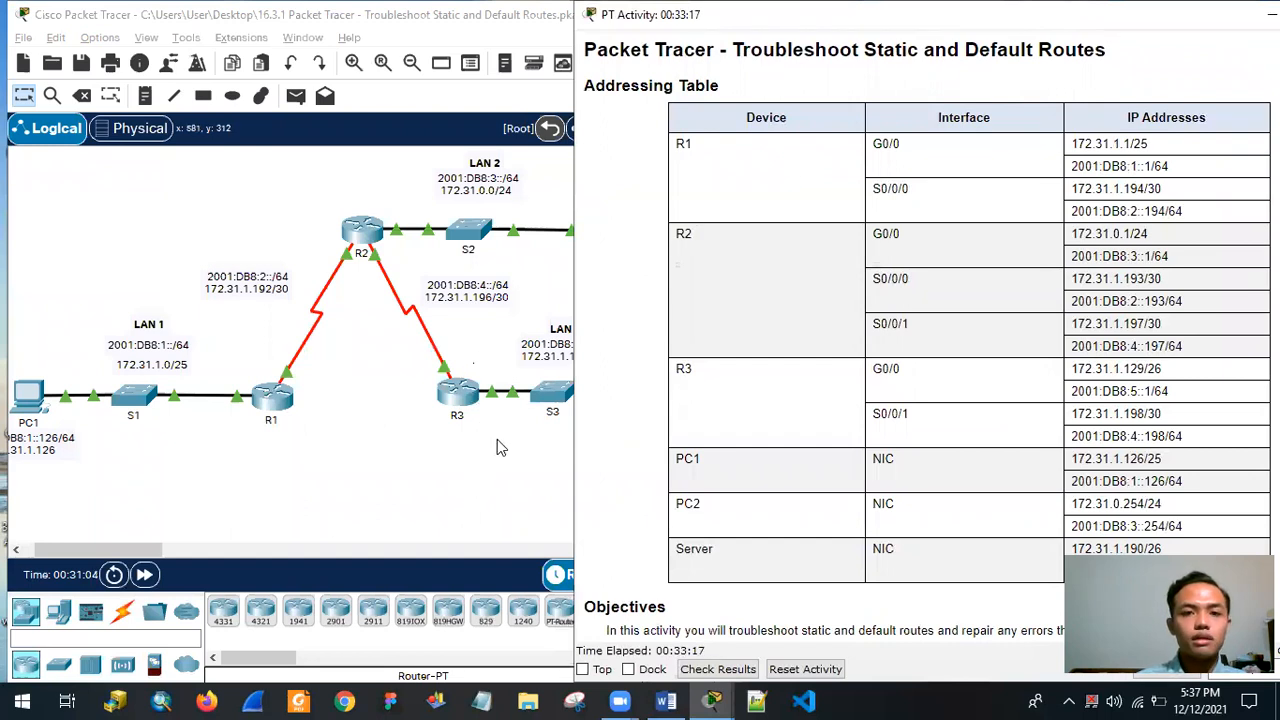
Switch to the Tugas Praktikum Konsep Jaringan document in Word.
click(665, 700)
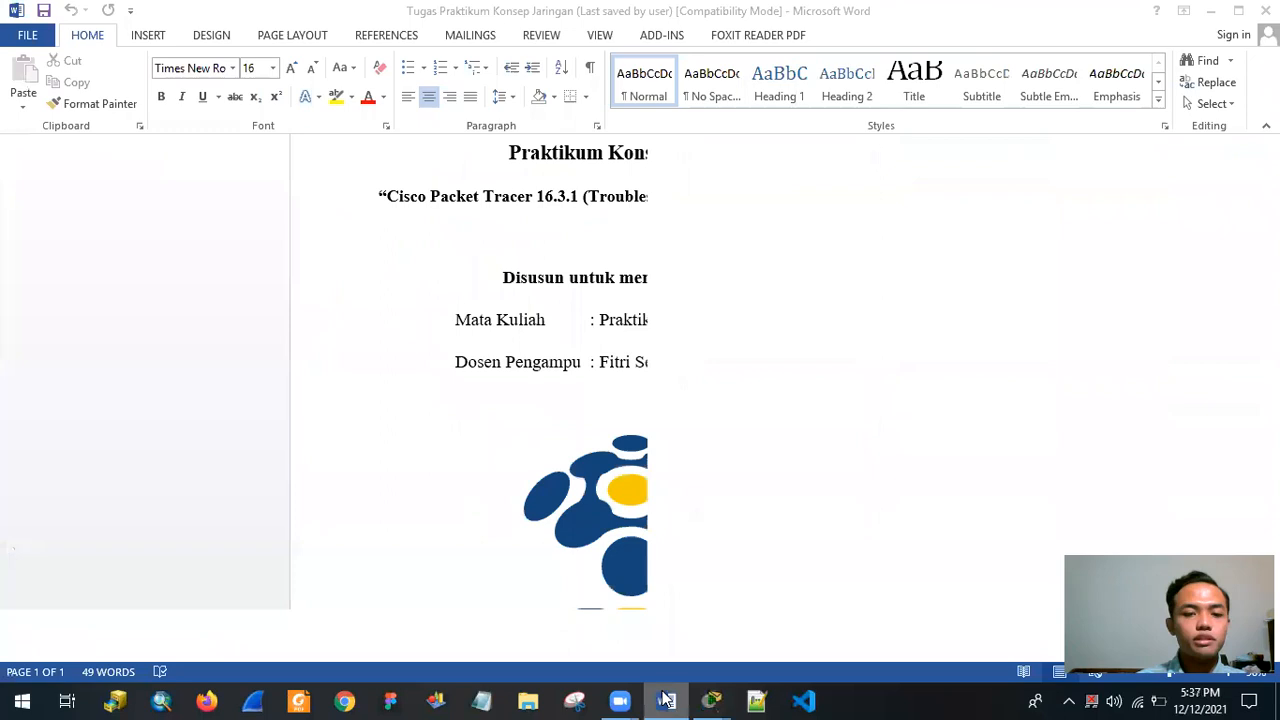